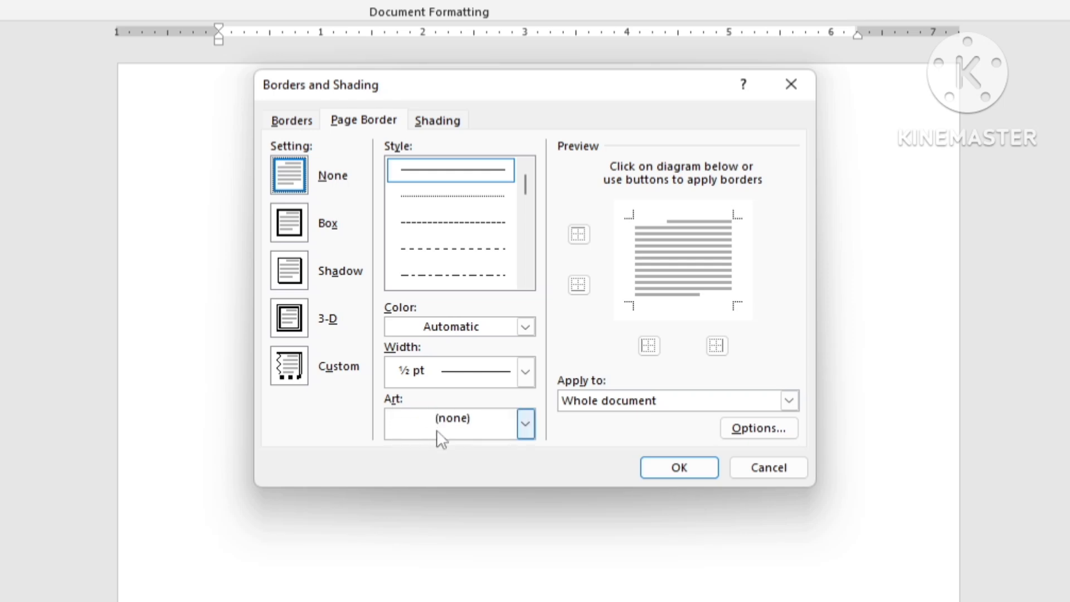
Apply a whole-document page border using the white-flowers-on-black art, 11 pt wide, in the darkest orange (brown) theme colour.
{"action": "left_click", "coordinate": [526, 425]}
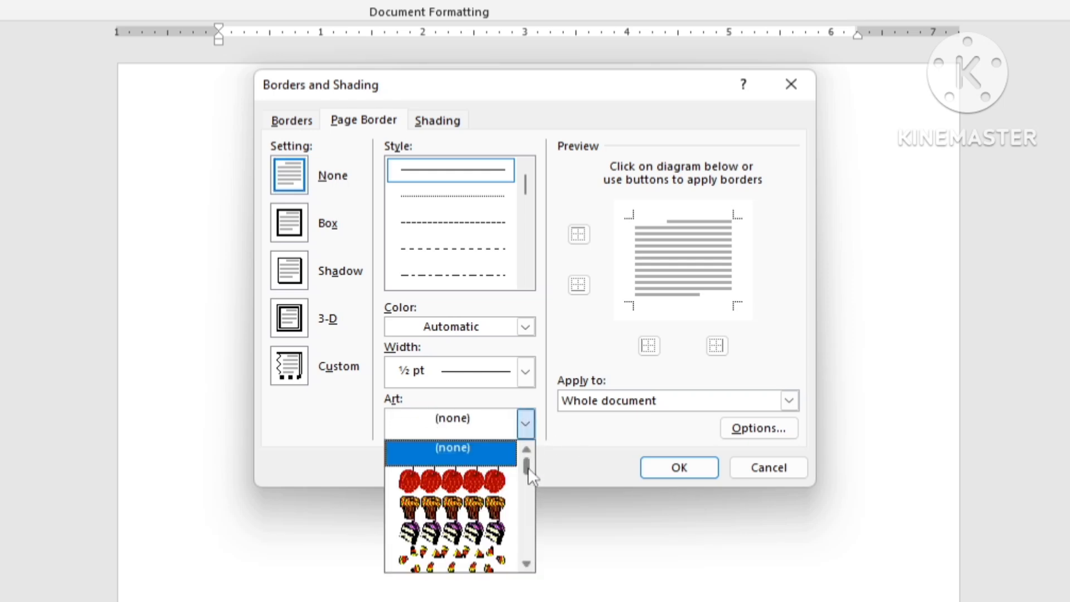
{"action": "left_click_drag", "start_coordinate": [526, 465], "coordinate": [524, 496]}
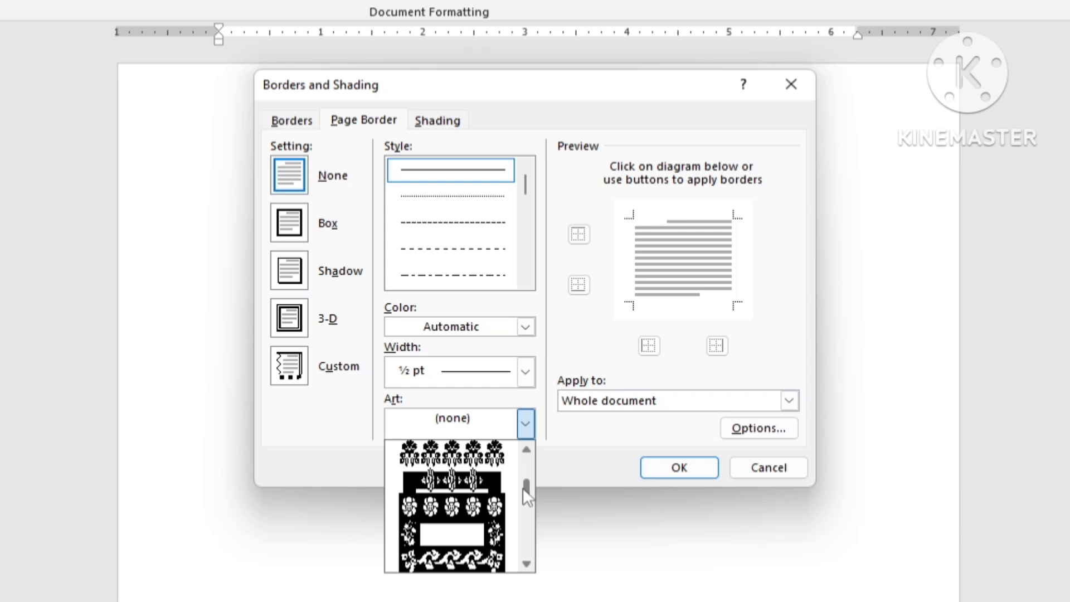
{"action": "left_click", "coordinate": [466, 507]}
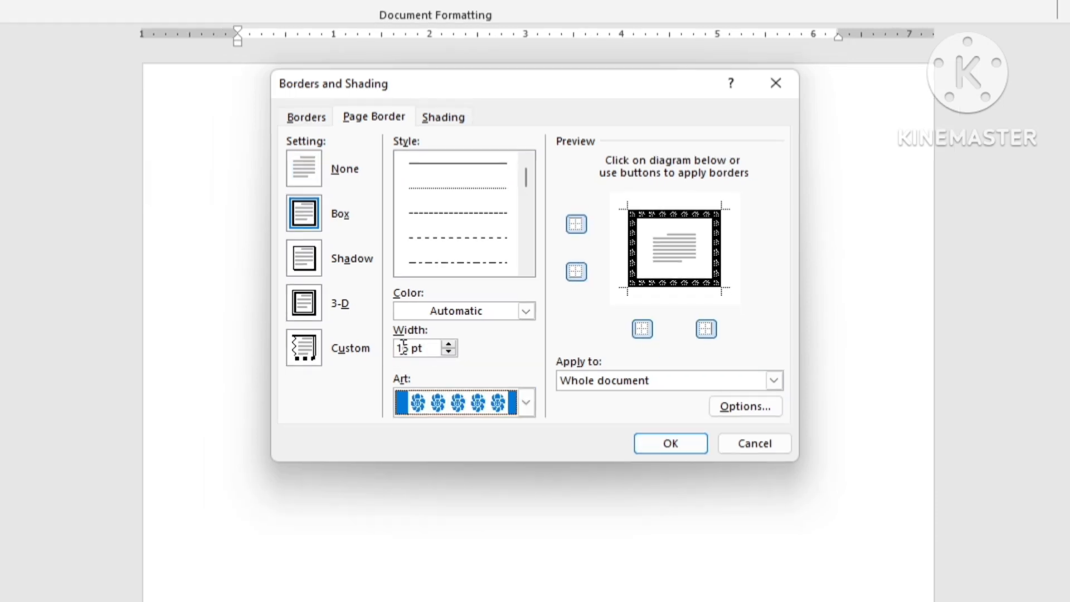
{"action": "left_click", "coordinate": [449, 354]}
{"action": "left_click", "coordinate": [449, 353]}
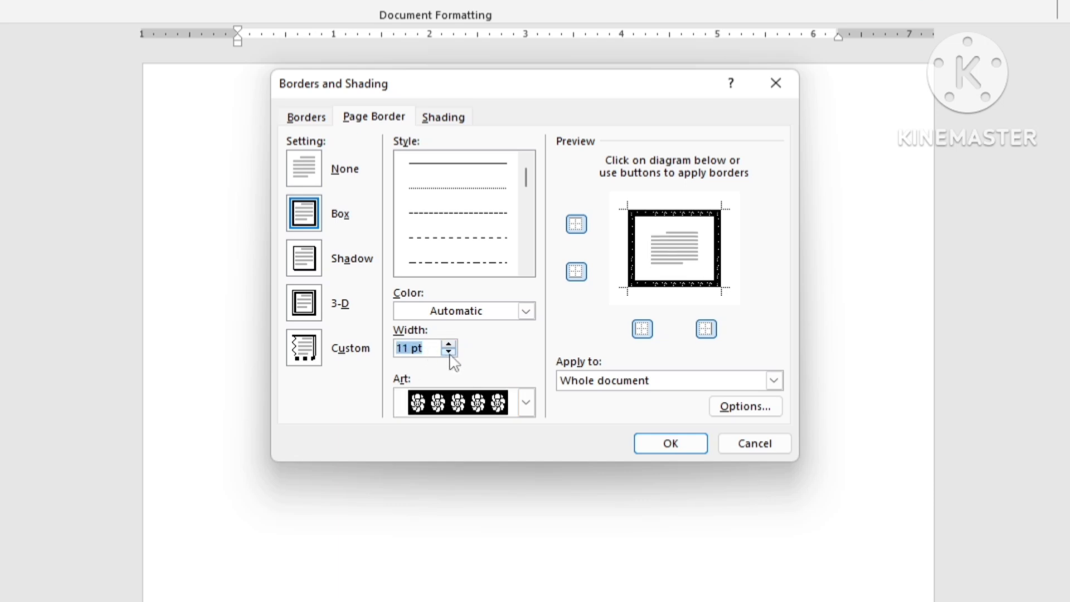
{"action": "left_click", "coordinate": [424, 316]}
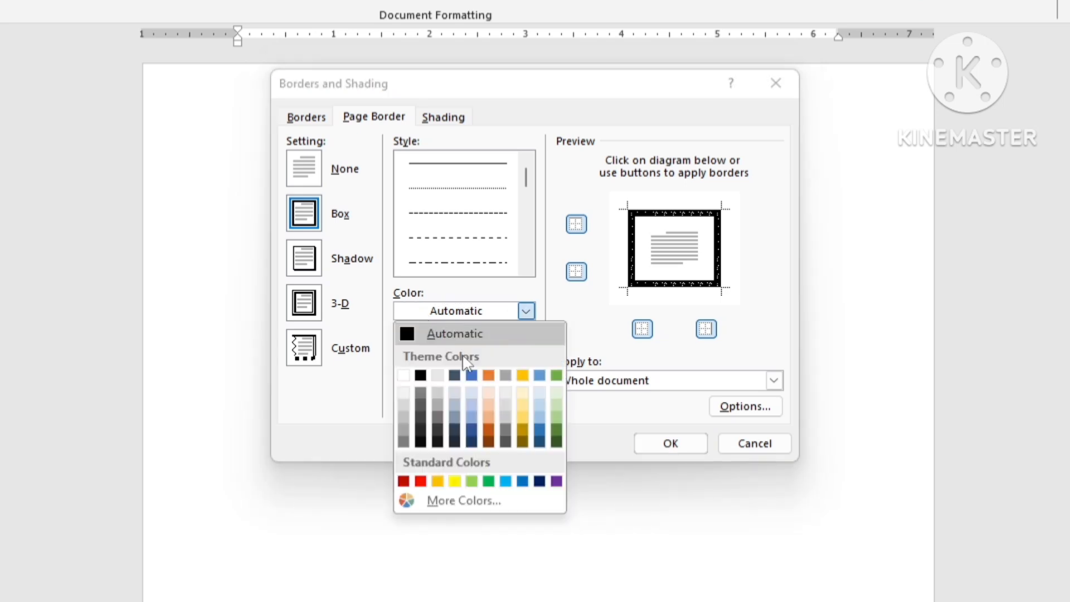
{"action": "left_click", "coordinate": [490, 444]}
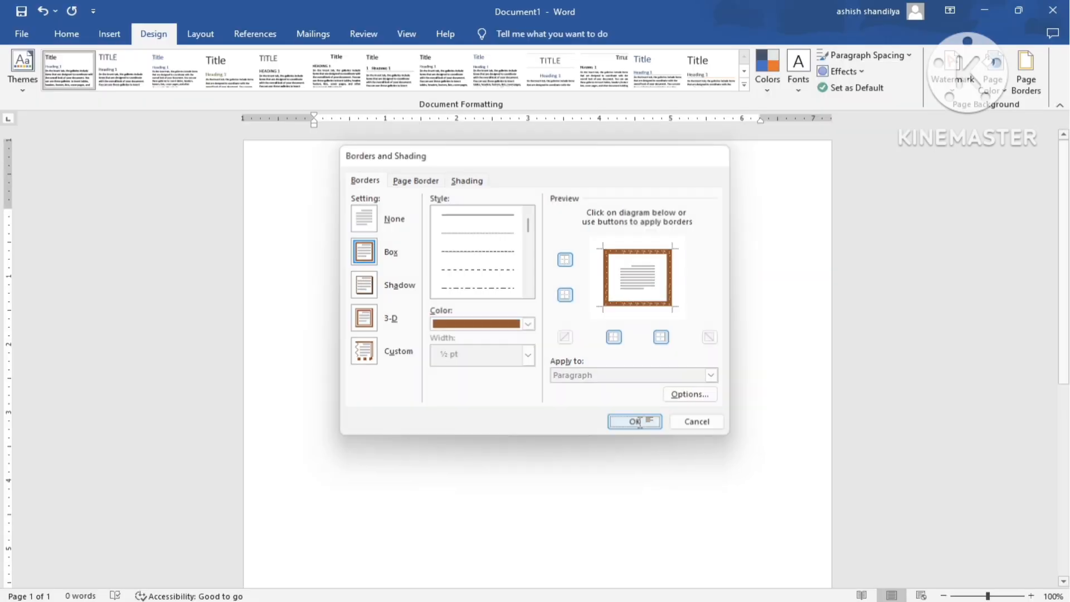
{"action": "left_click", "coordinate": [675, 444]}
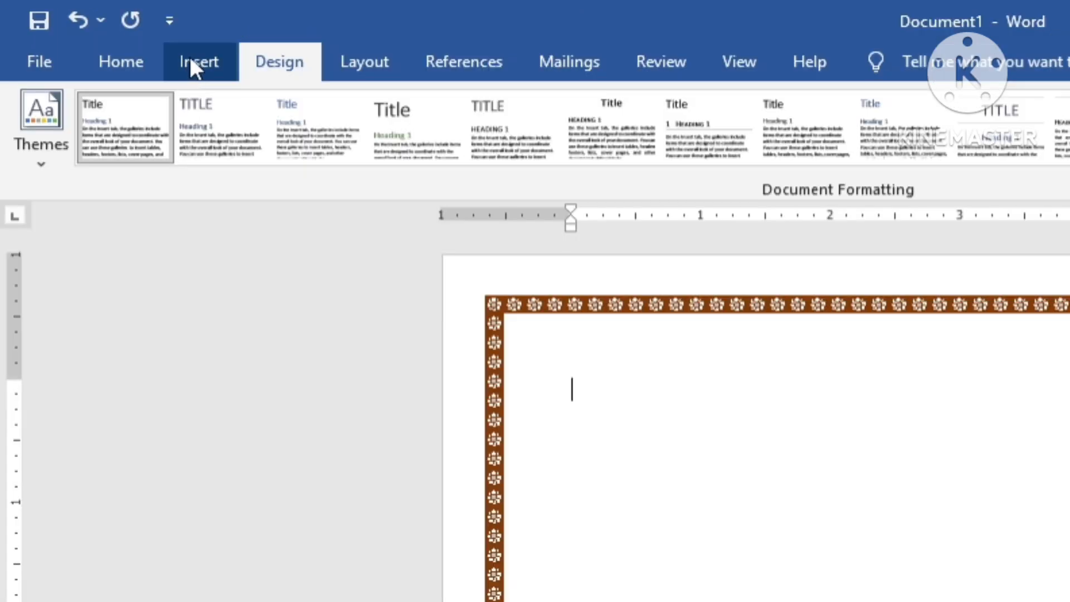
Insert a WordArt in the style "Fill: Black, Text color 1; Shadow" and position it near the top centre of the page.
{"action": "left_click", "coordinate": [105, 36]}
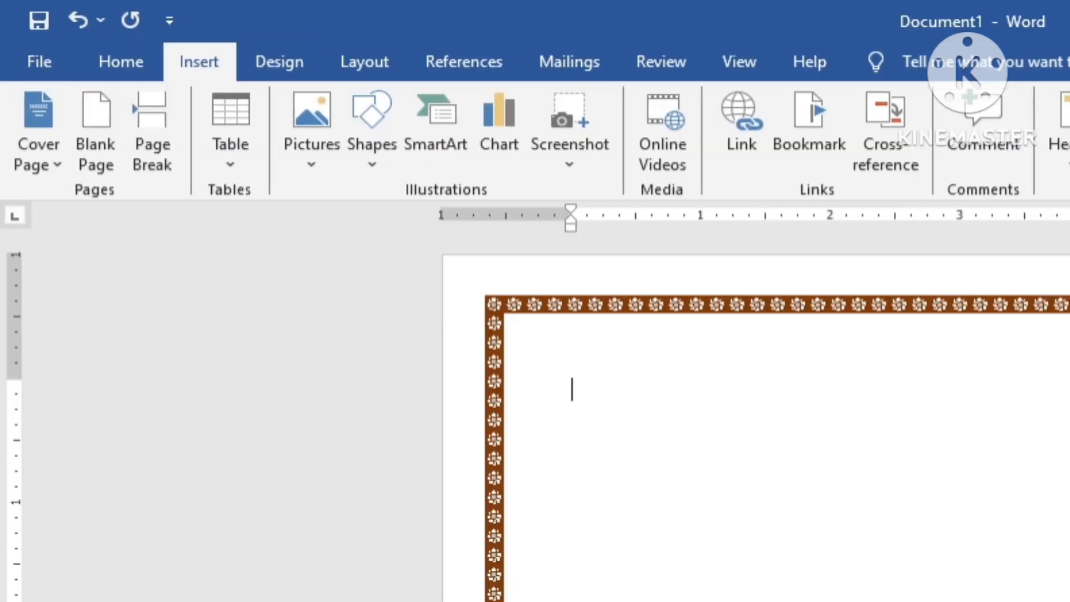
{"action": "left_click", "coordinate": [613, 92]}
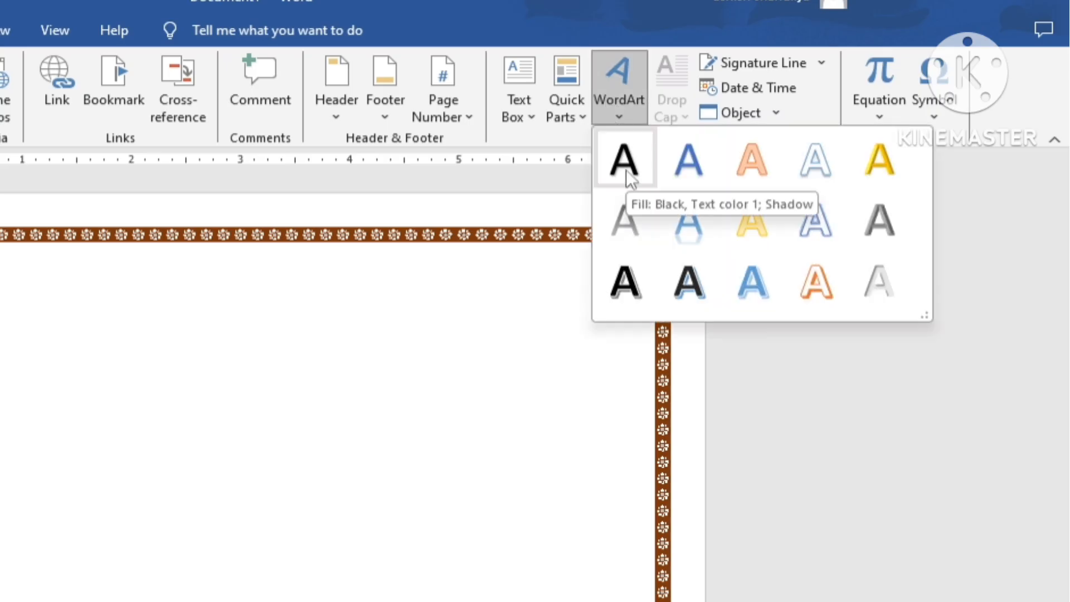
{"action": "left_click", "coordinate": [626, 170]}
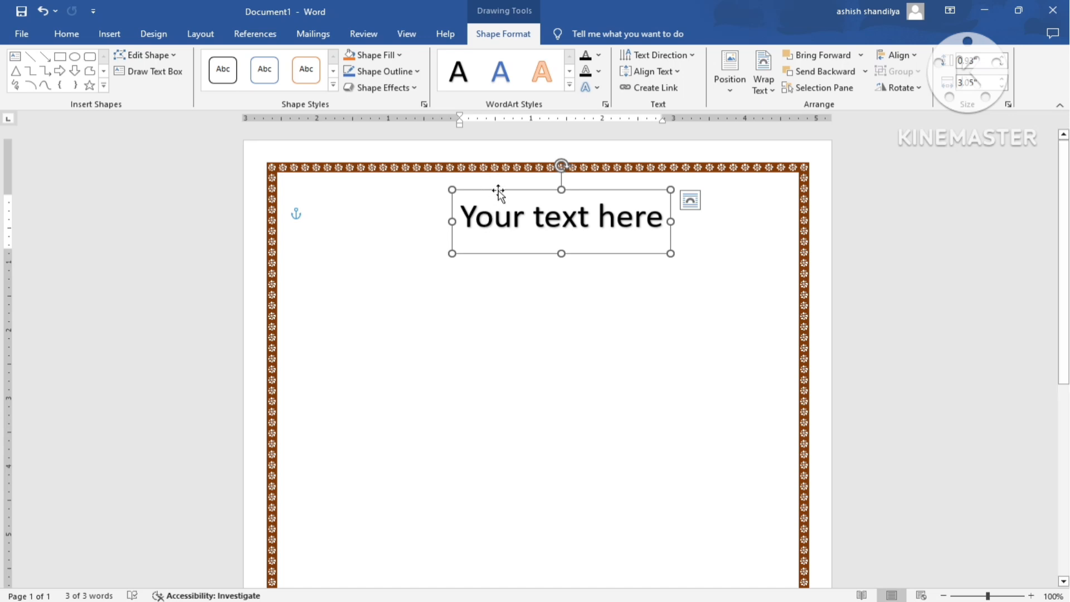
{"action": "left_click_drag", "start_coordinate": [498, 190], "coordinate": [531, 201]}
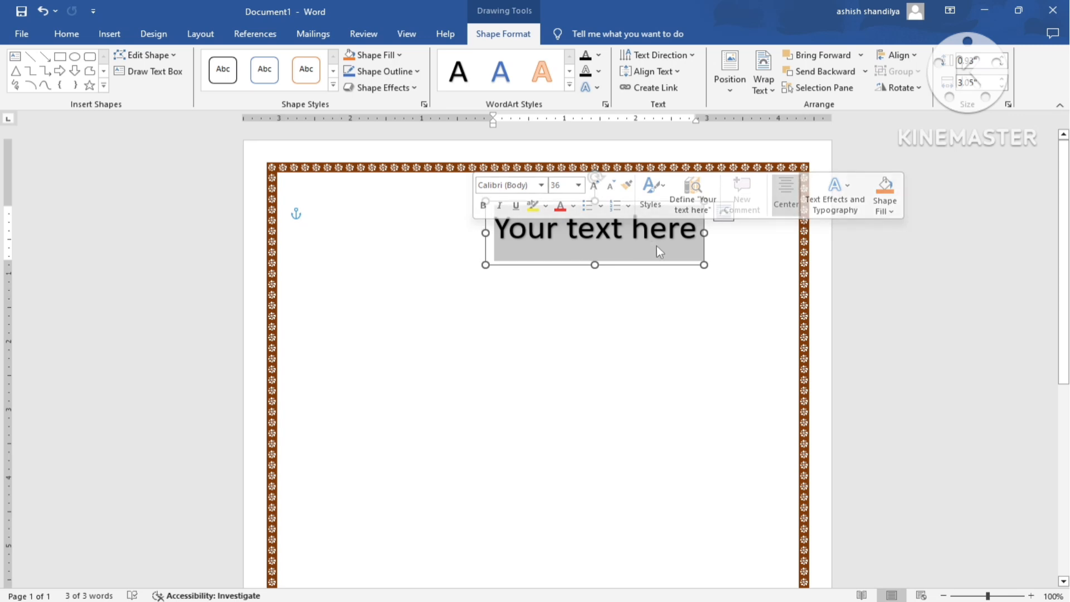
Replace the WordArt placeholder text with "ABC Higher Secondary School".
{"action": "double_click", "coordinate": [695, 231]}
{"action": "triple_click", "coordinate": [537, 227]}
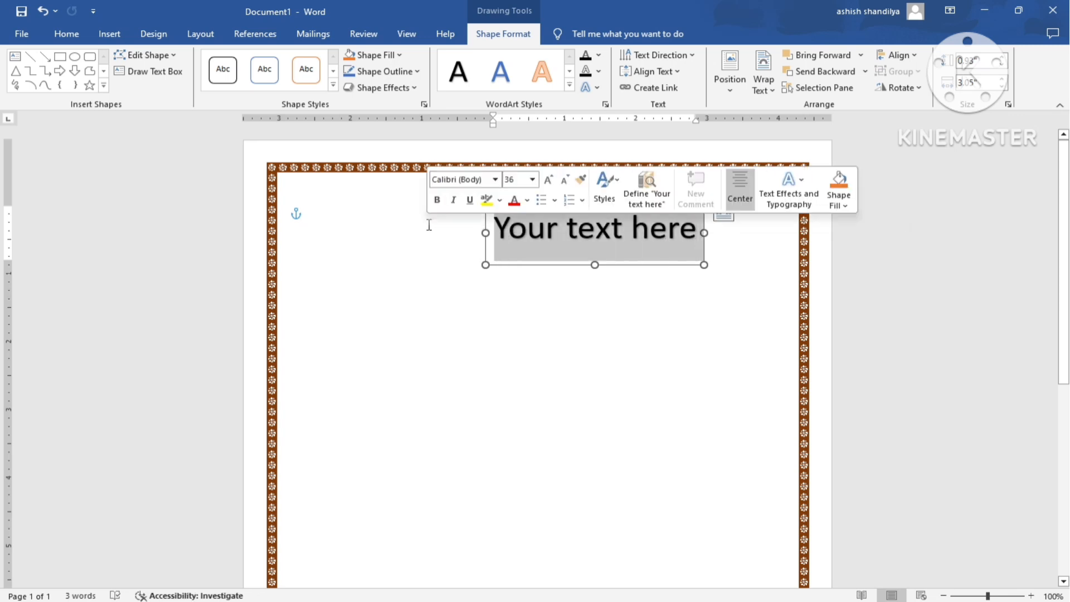
{"action": "key", "text": "BackSpace"}
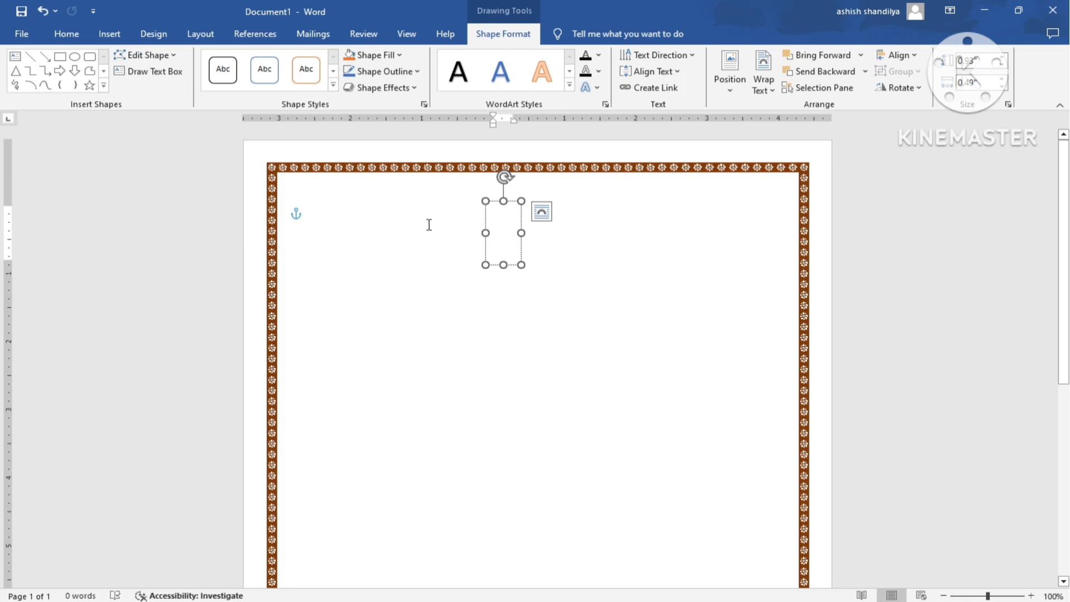
{"action": "type", "text": "A"}
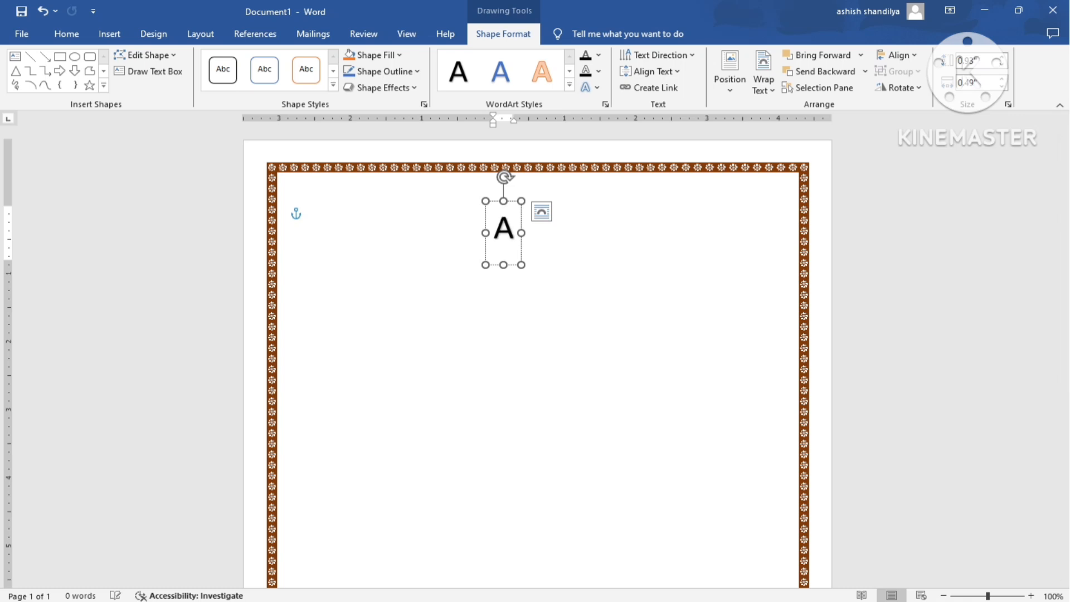
{"action": "type", "text": "BC H"}
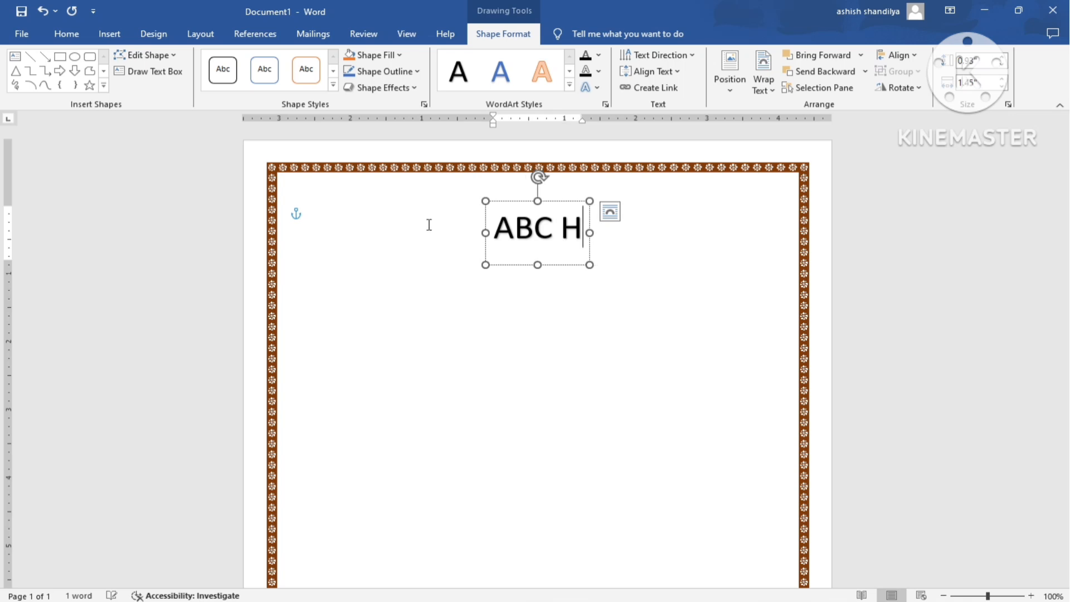
{"action": "type", "text": "igher S"}
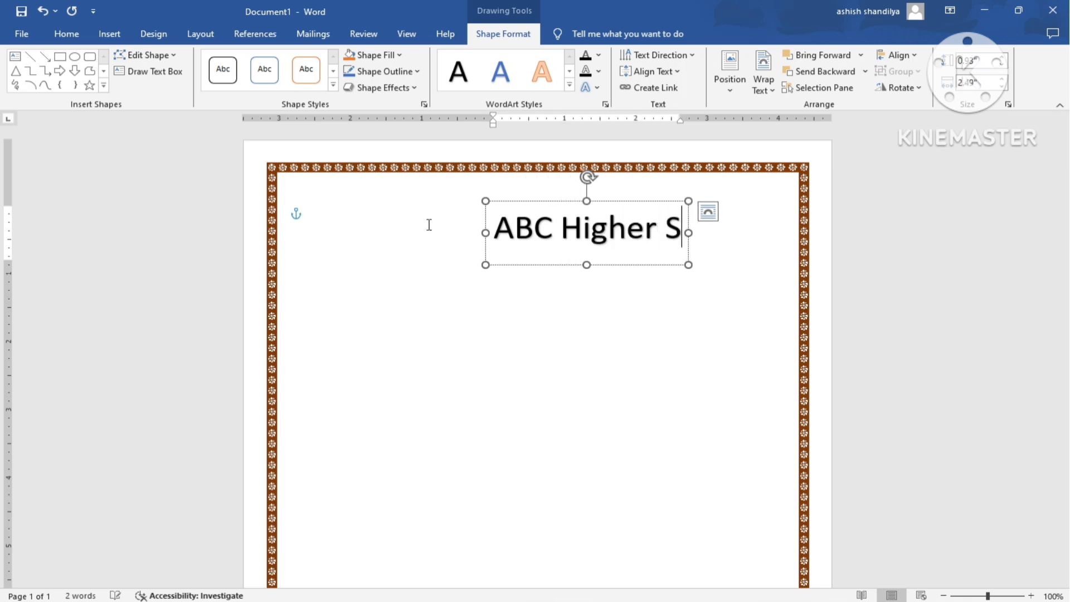
{"action": "type", "text": "econdary School"}
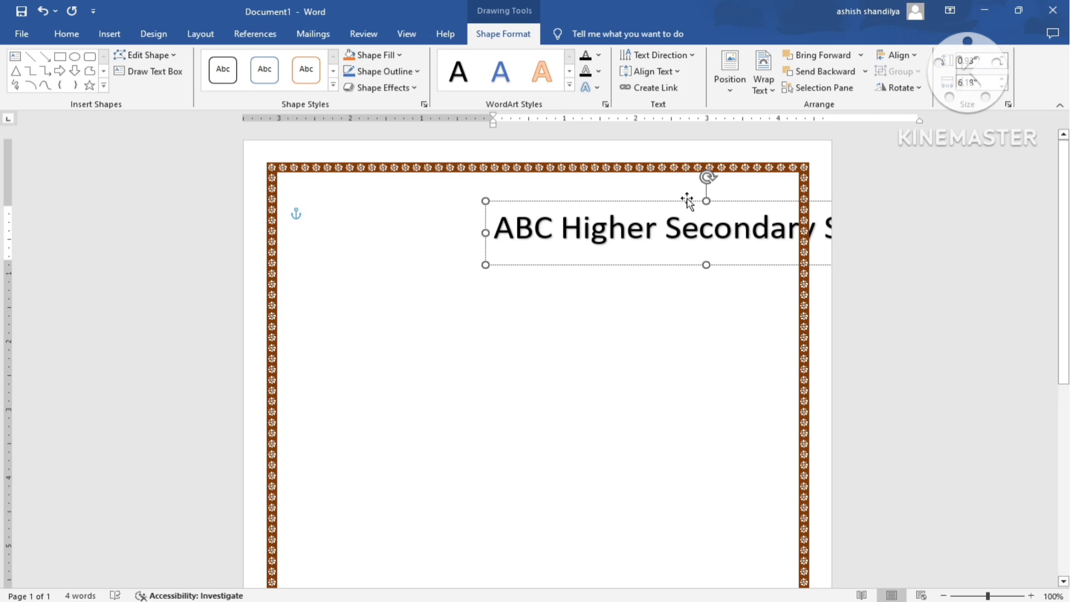
Move the school-name WordArt inside the page border, close to its upper-left corner, and add an extra line to the box.
{"action": "left_click_drag", "start_coordinate": [678, 205], "coordinate": [538, 191]}
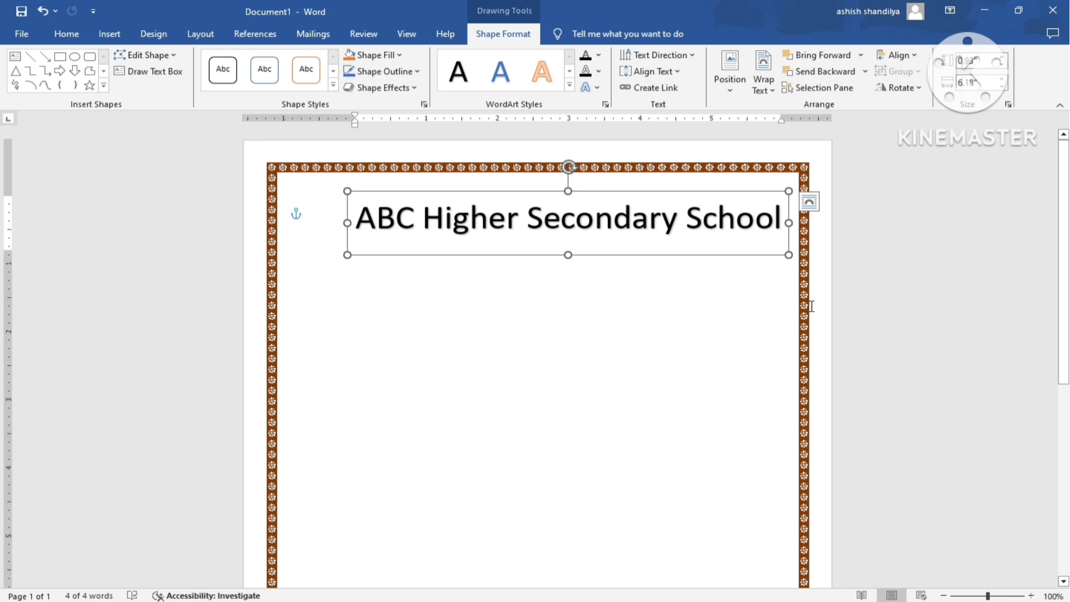
{"action": "key", "text": "Return"}
{"action": "left_click_drag", "start_coordinate": [530, 190], "coordinate": [464, 185]}
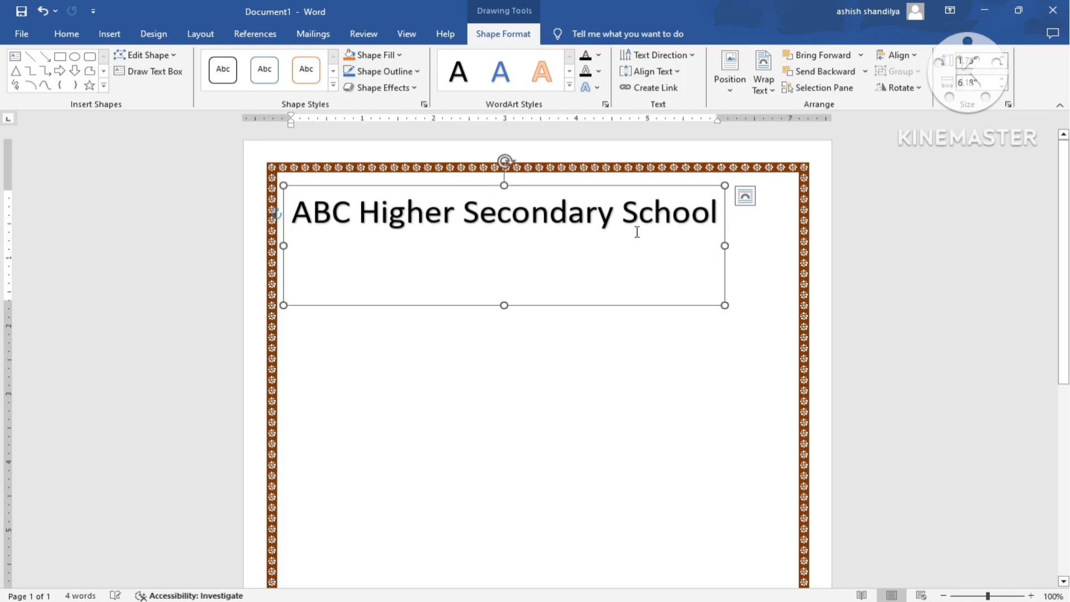
Below the school name, add "Address line 1, Pin No :" followed by the masked postal code, "State :" and "Dist :".
{"action": "left_click", "coordinate": [719, 215]}
{"action": "key", "text": "Return"}
{"action": "type", "text": "add"}
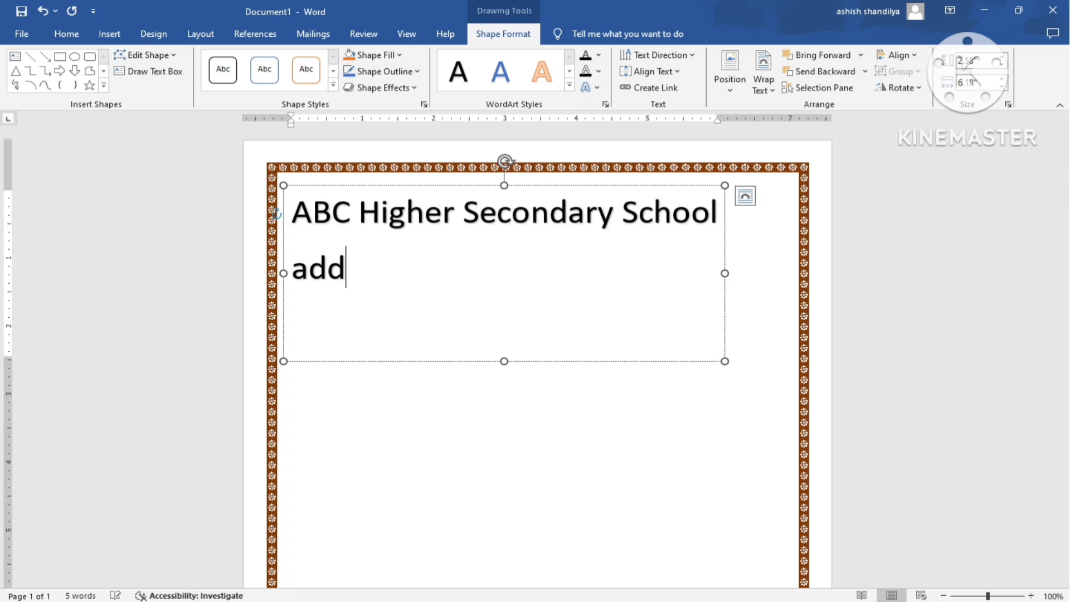
{"action": "type", "text": "ress line 1"}
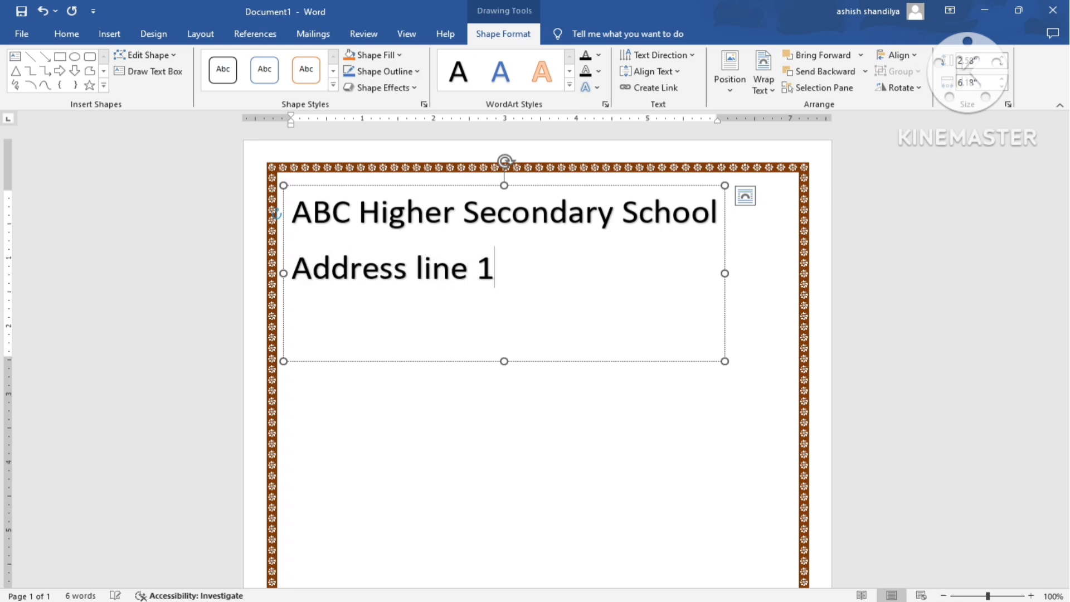
{"action": "type", "text": ", Pin "}
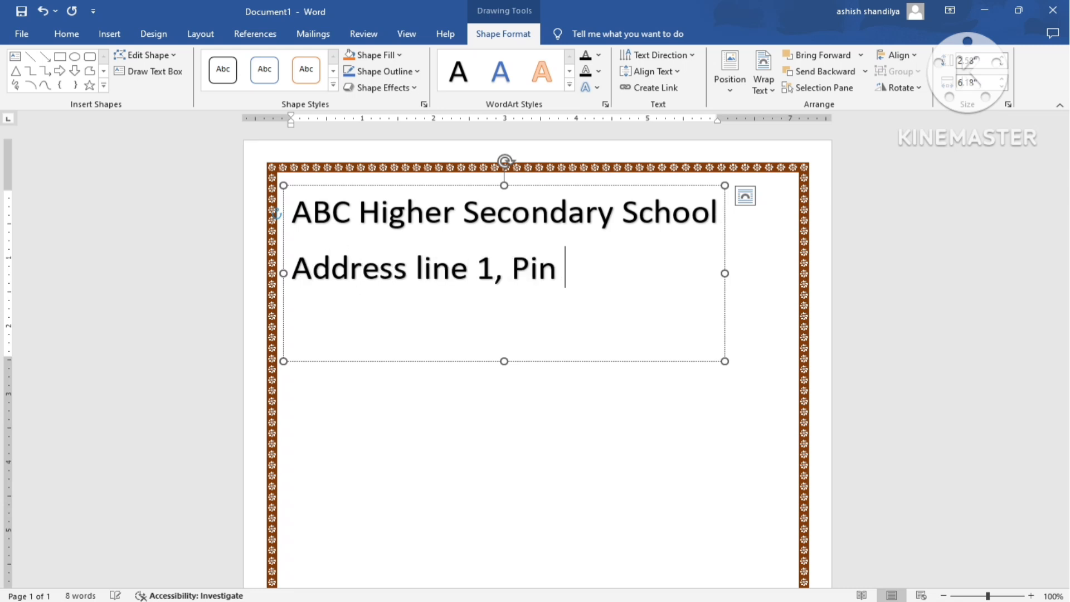
{"action": "type", "text": "No :"}
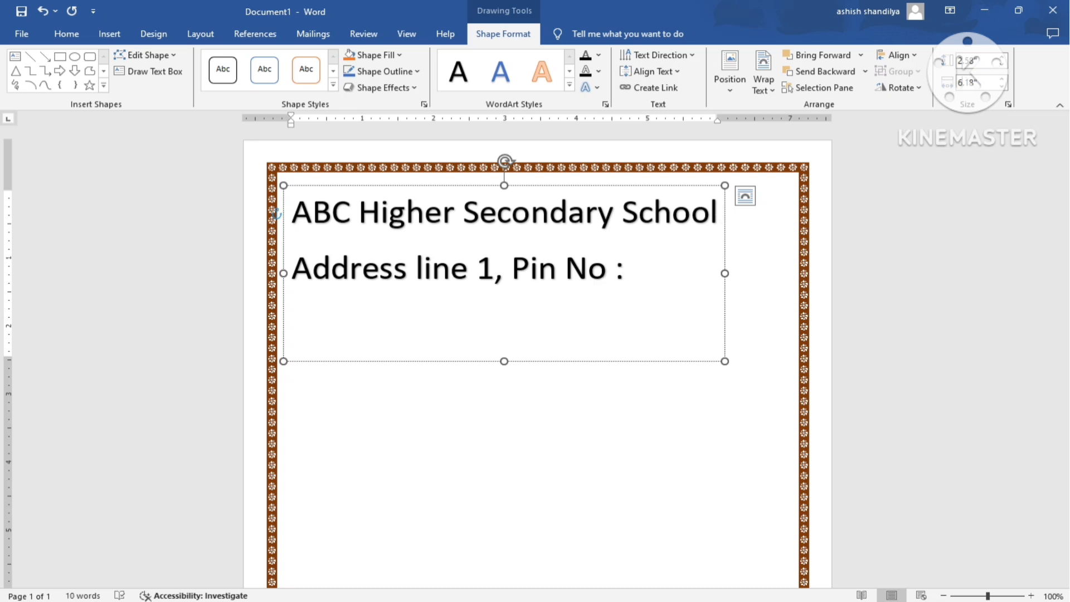
{"action": "type", "text": " 785XXX"}
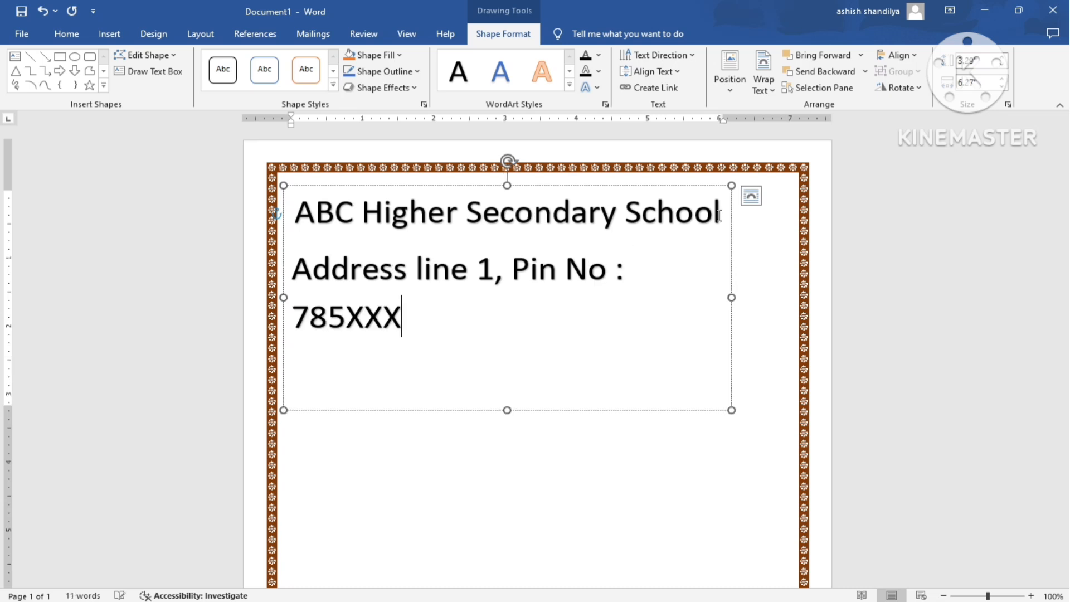
{"action": "type", "text": ", "}
{"action": "type", "text": "Sta"}
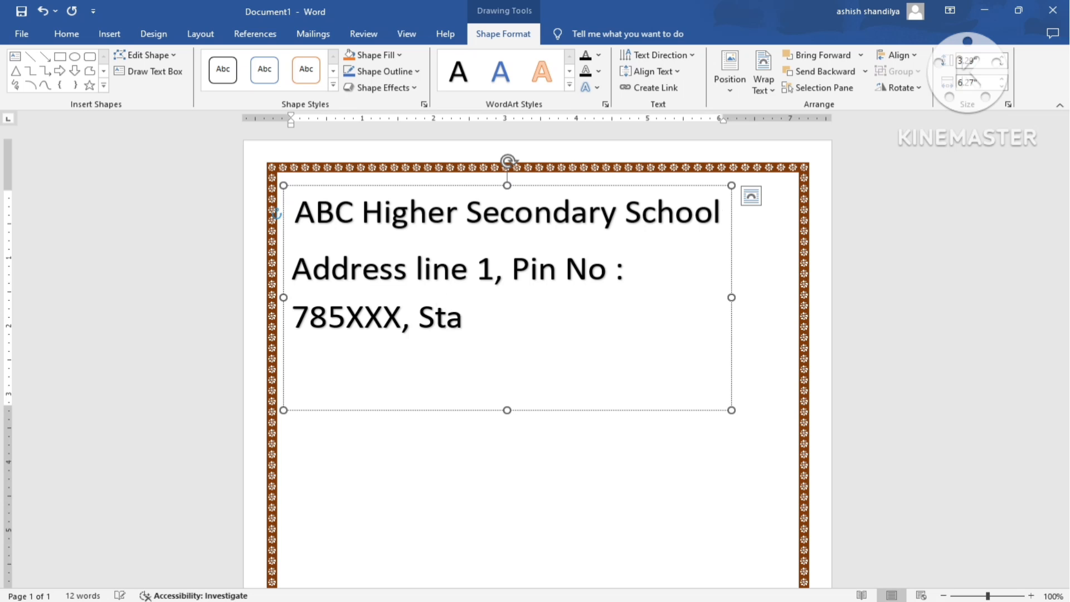
{"action": "type", "text": "te :   Dist :"}
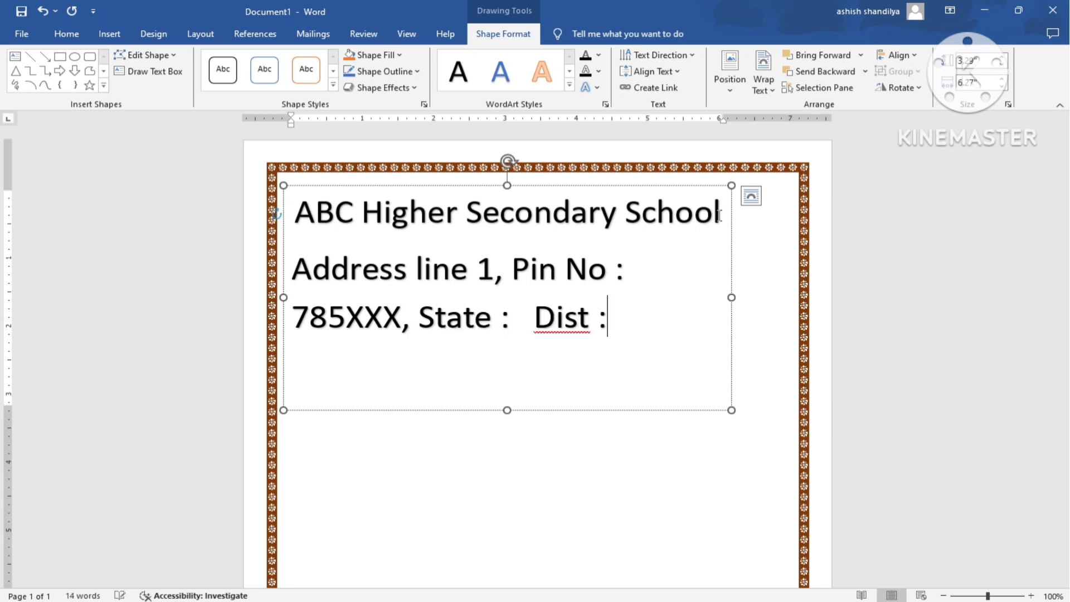
{"action": "key", "text": "Return"}
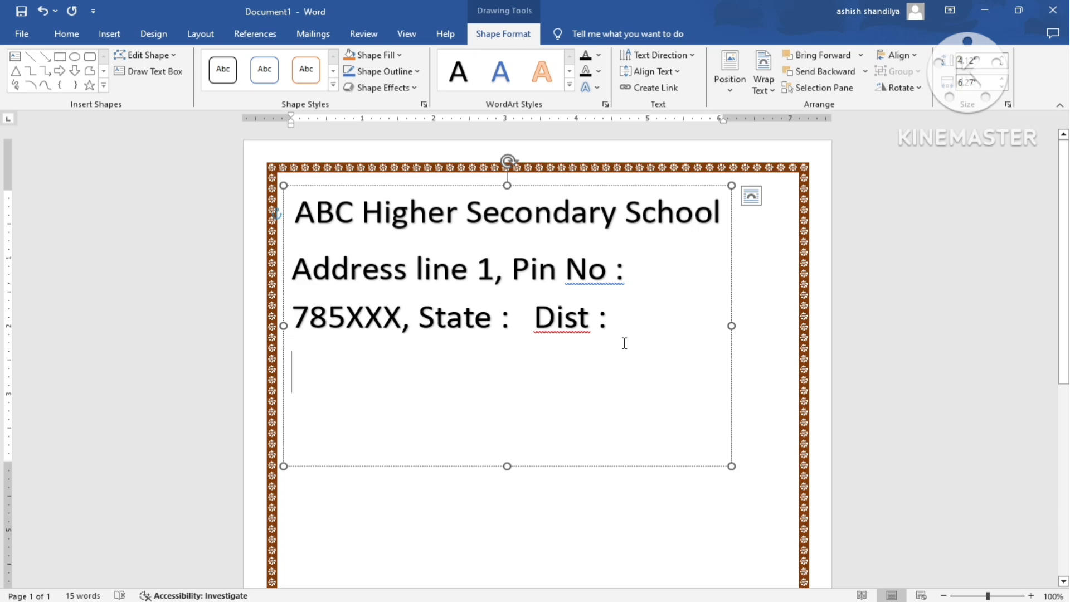
{"action": "type", "text": "W"}
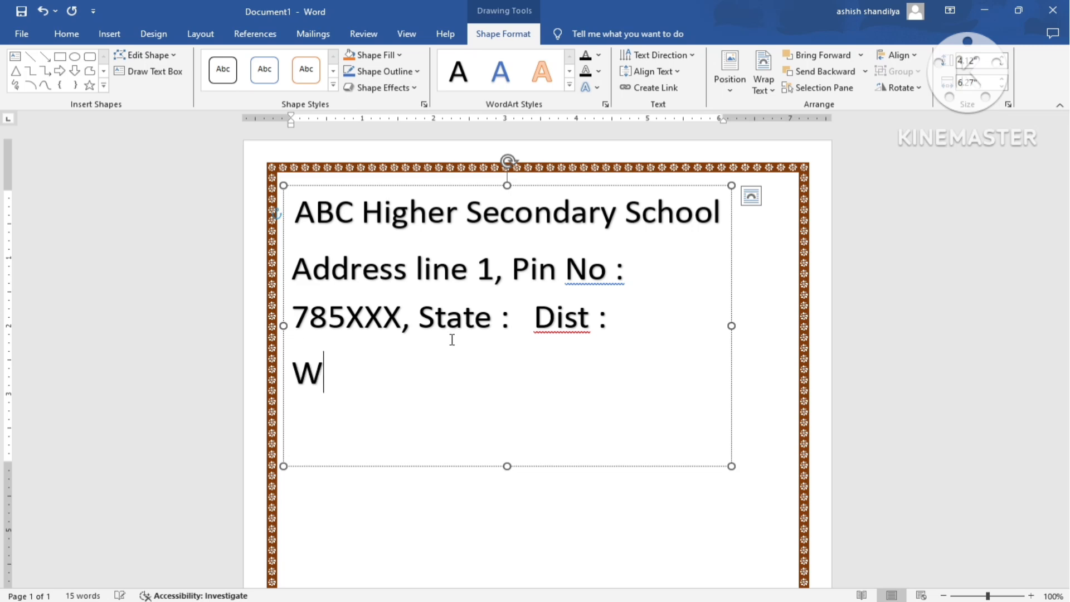
{"action": "type", "text": "ebsite : "}
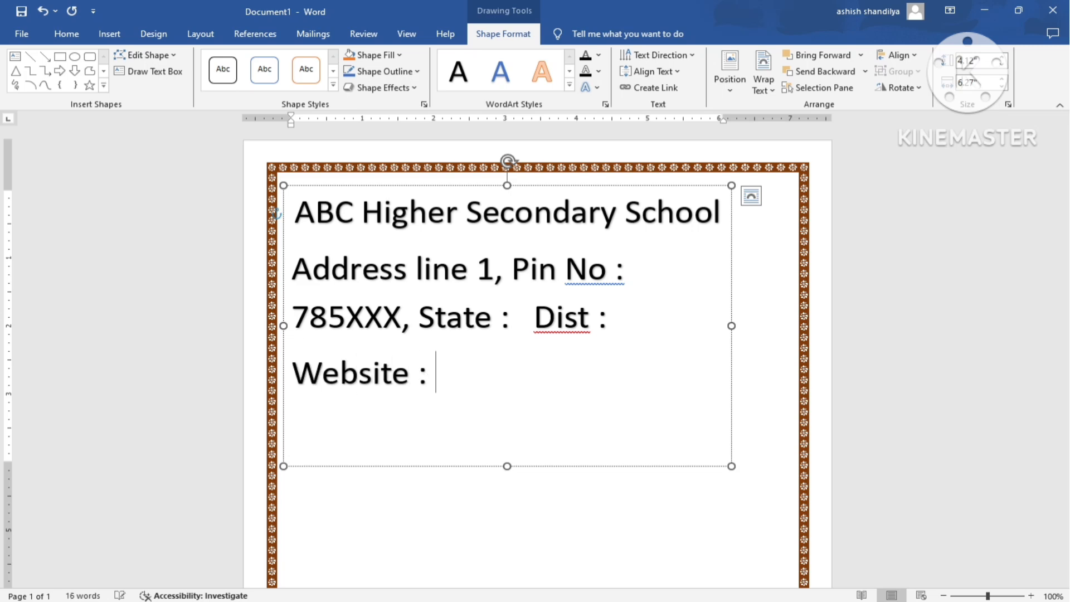
{"action": "type", "text": "www.yo"}
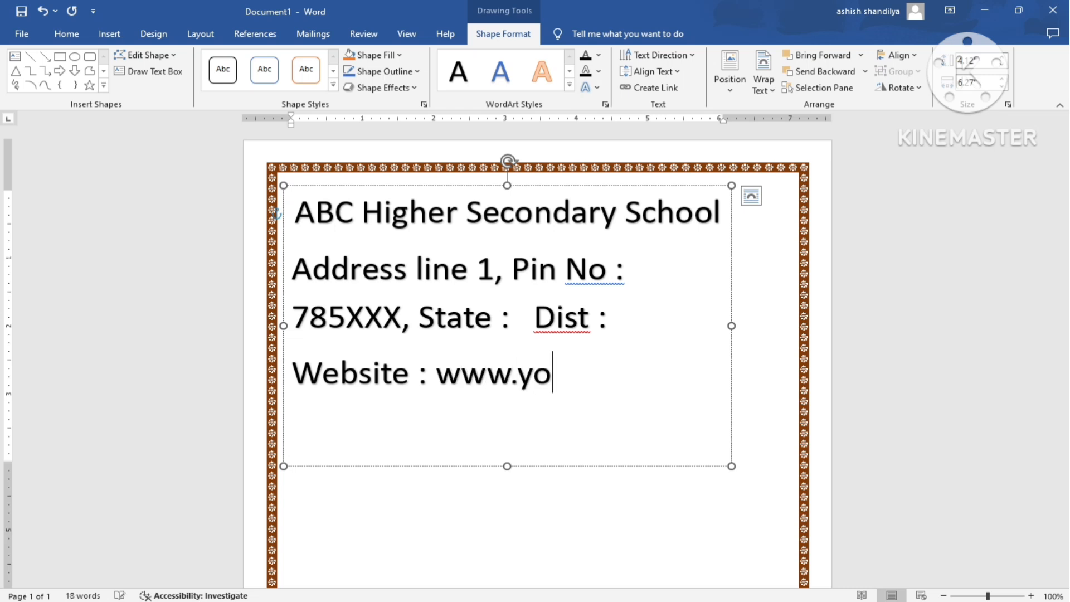
{"action": "type", "text": "urwebsit"}
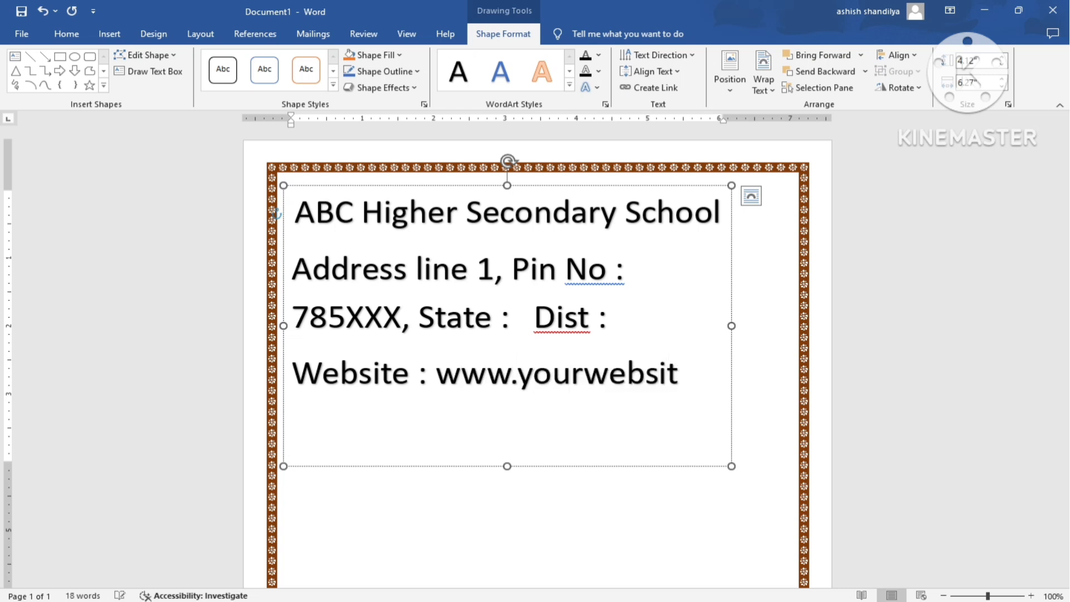
{"action": "type", "text": "e name.in"}
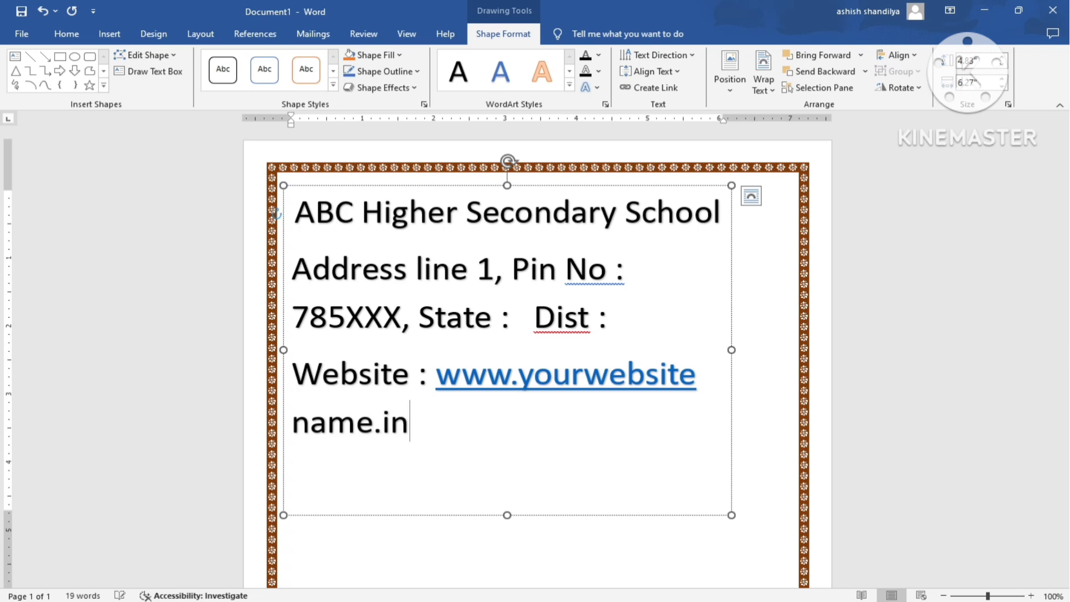
Add a new line below the website reading "Email id :" followed by the placeholder e-mail address.
{"action": "key", "text": "Return"}
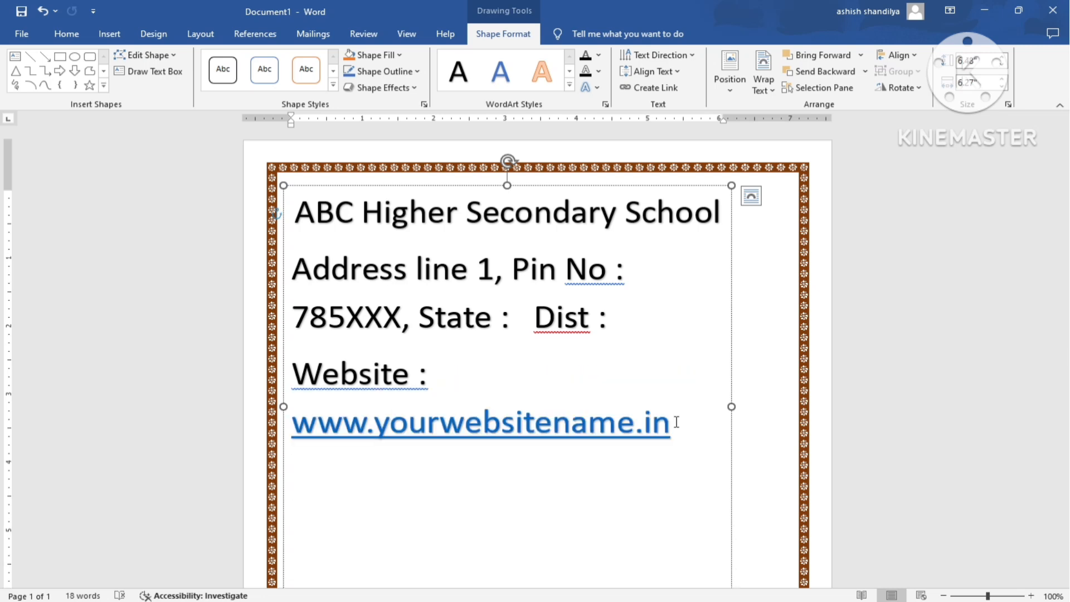
{"action": "type", "text": "Email id "}
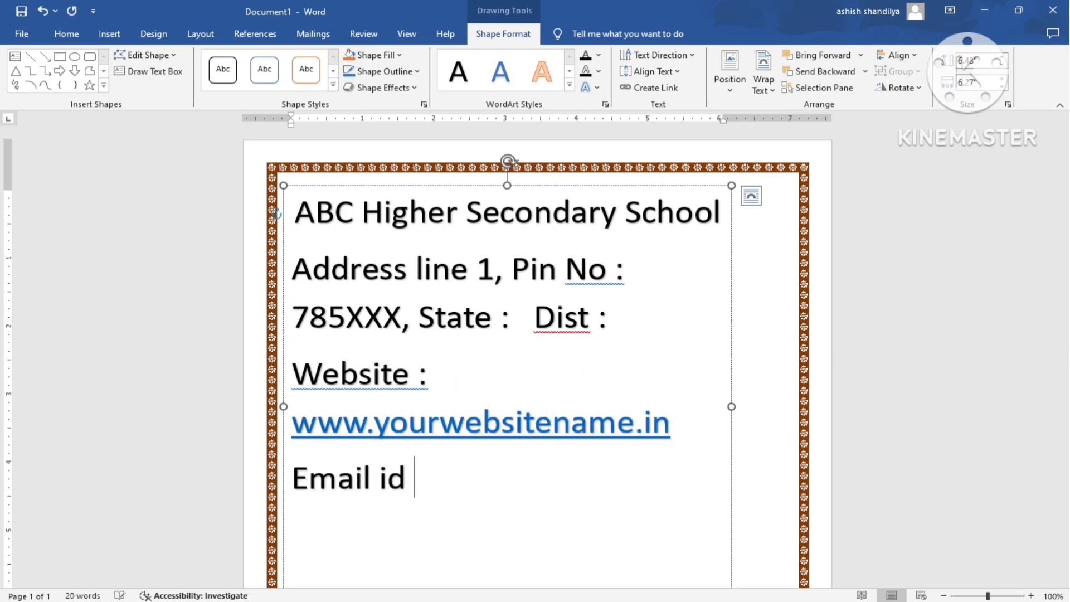
{"action": "type", "text": ": youremail@"}
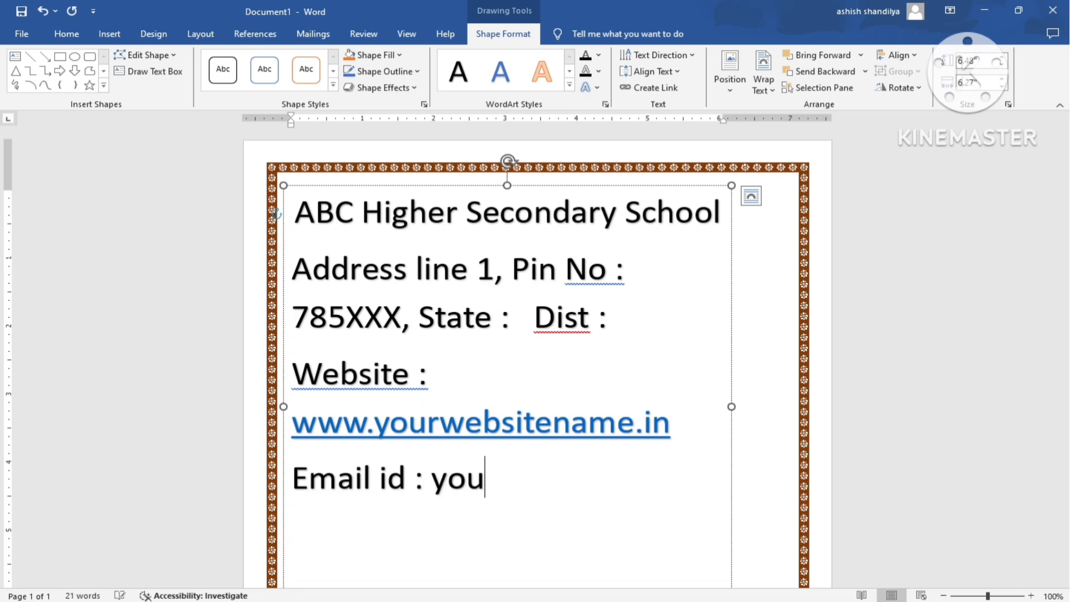
{"action": "type", "text": "gmailcom"}
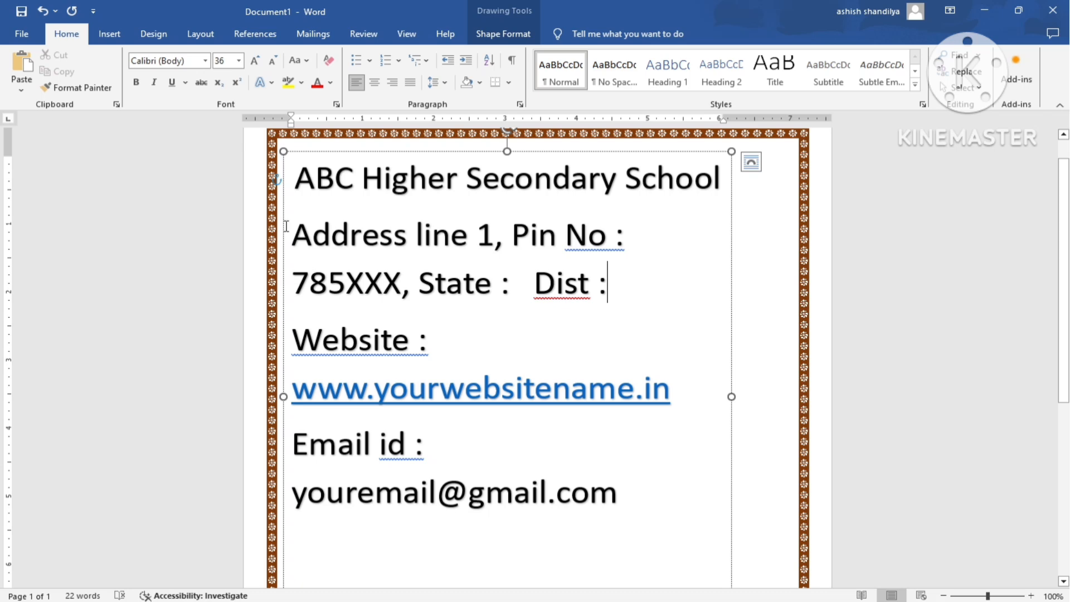
Center the "ABC Higher Secondary School" line and set its font size to 24.
{"action": "left_click_drag", "start_coordinate": [297, 181], "coordinate": [719, 213]}
{"action": "key", "text": "ctrl+e"}
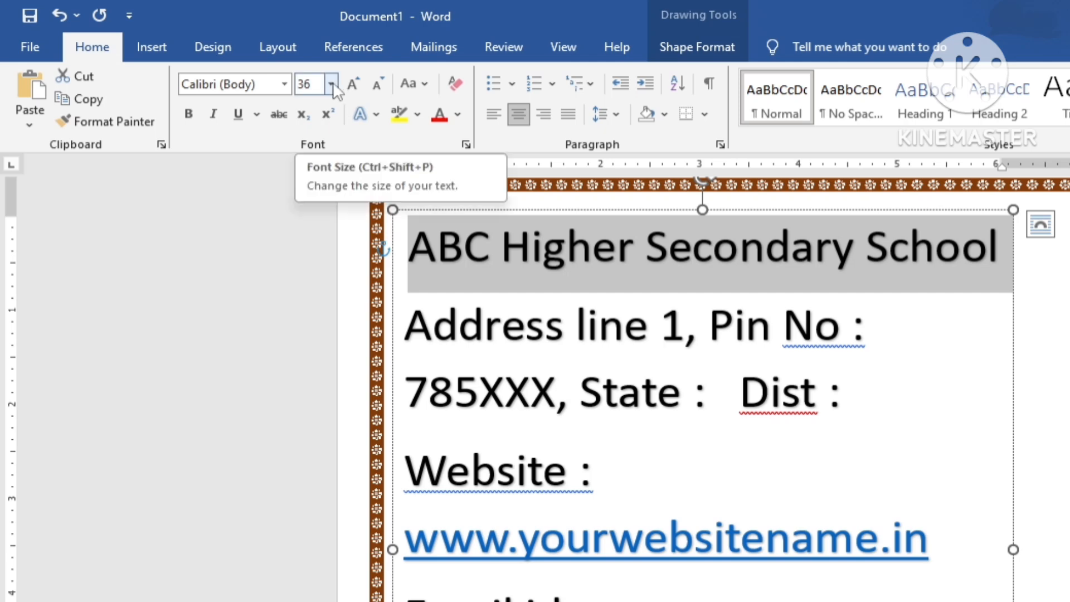
{"action": "left_click", "coordinate": [332, 84]}
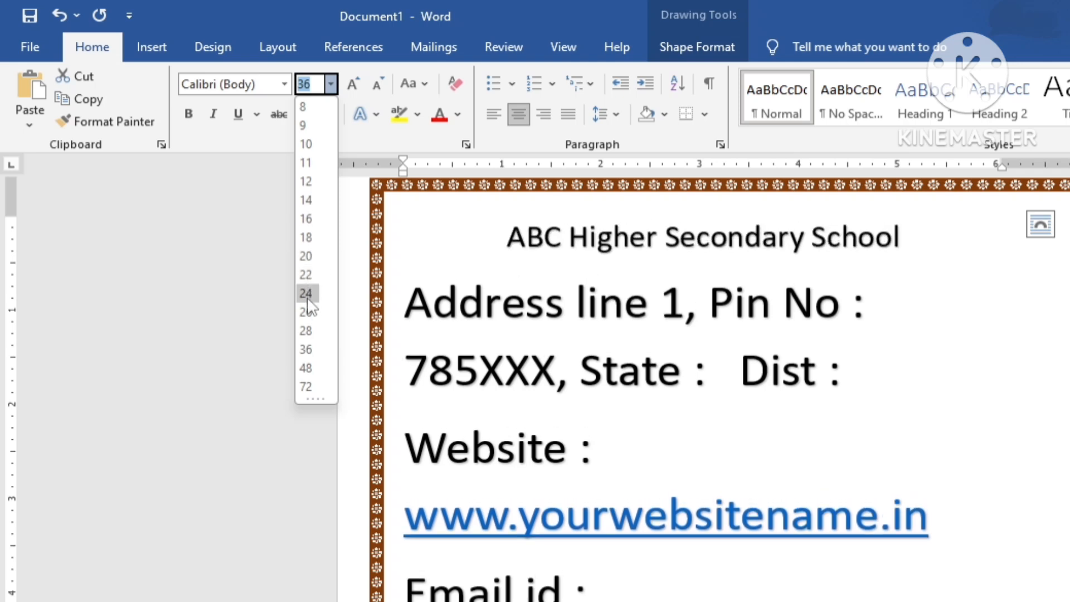
{"action": "left_click", "coordinate": [307, 293]}
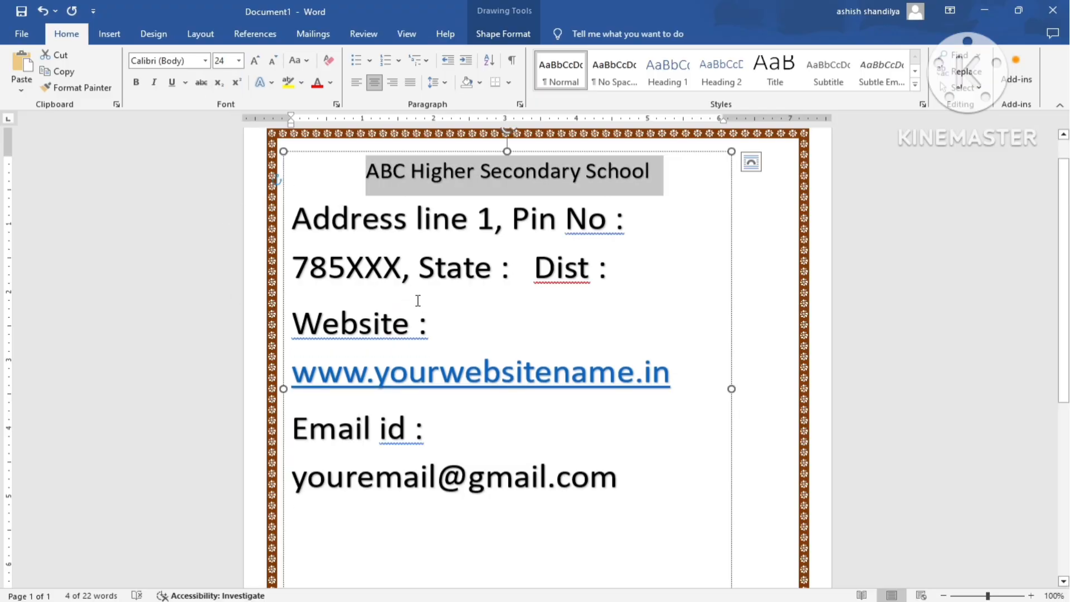
Set the font size of the address, website and e-mail lines to 14.
{"action": "left_click", "coordinate": [418, 300]}
{"action": "left_click_drag", "start_coordinate": [292, 218], "coordinate": [666, 507]}
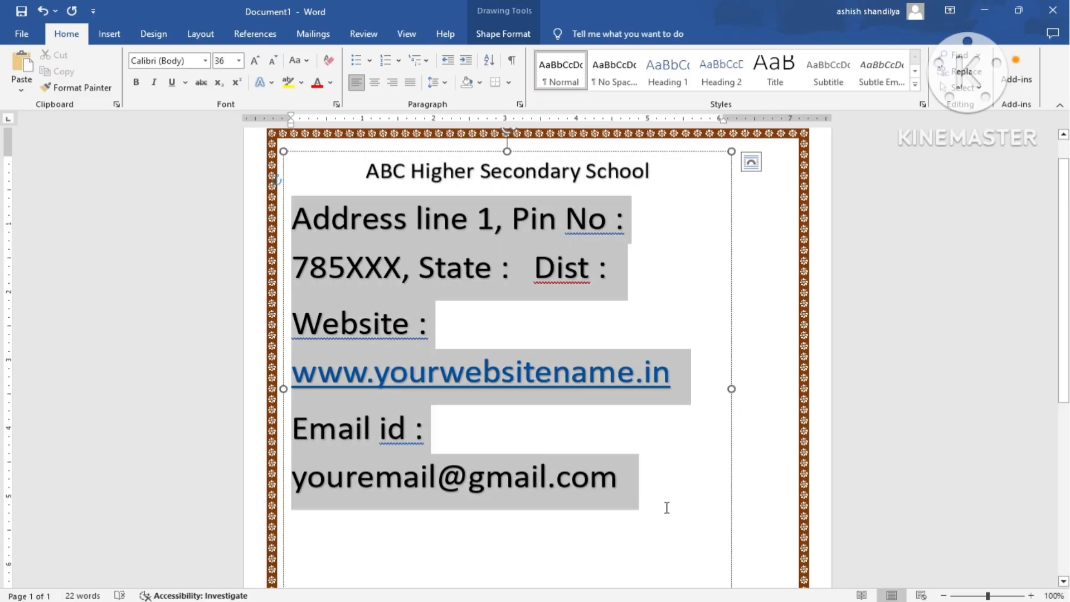
{"action": "left_click", "coordinate": [238, 60]}
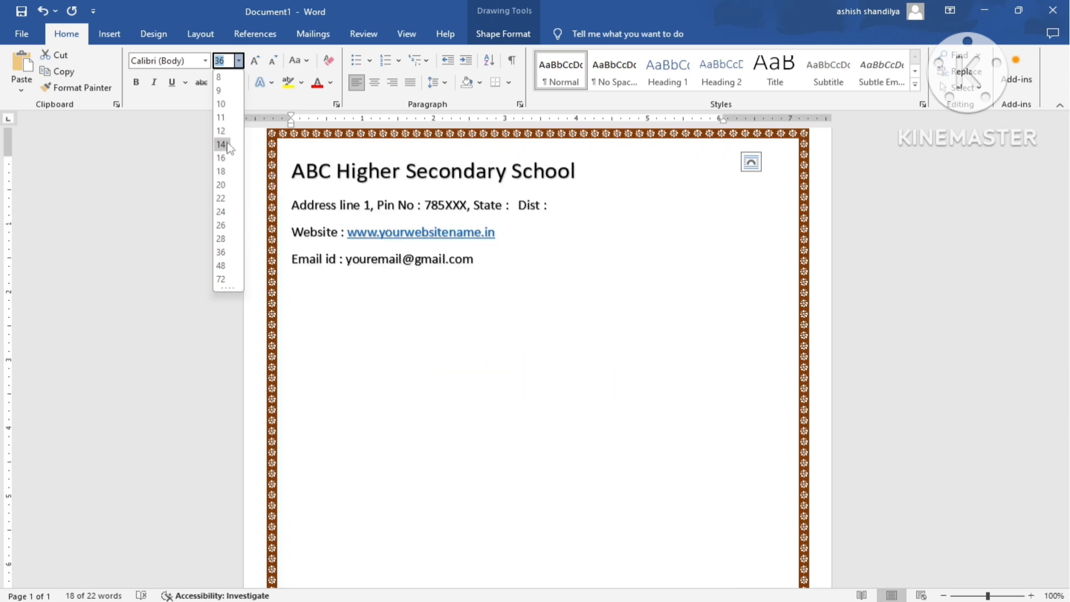
{"action": "left_click", "coordinate": [226, 144]}
Shorten the WordArt box to fit its text and move it to the upper-right part of the bordered page.
{"action": "left_click_drag", "start_coordinate": [433, 393], "coordinate": [432, 296]}
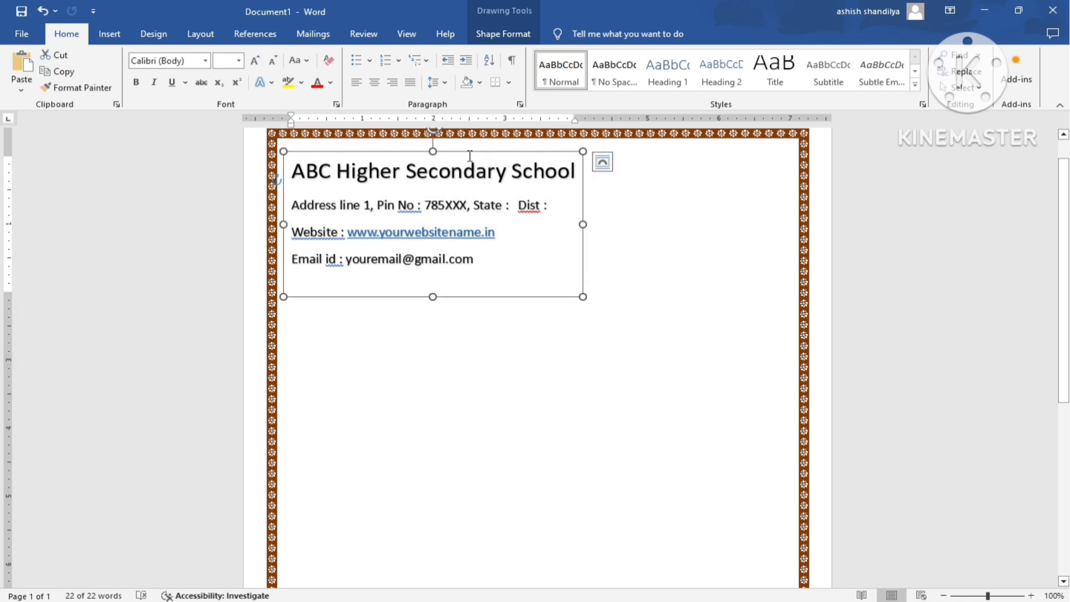
{"action": "left_click_drag", "start_coordinate": [470, 149], "coordinate": [635, 143]}
{"action": "left_click", "coordinate": [544, 326]}
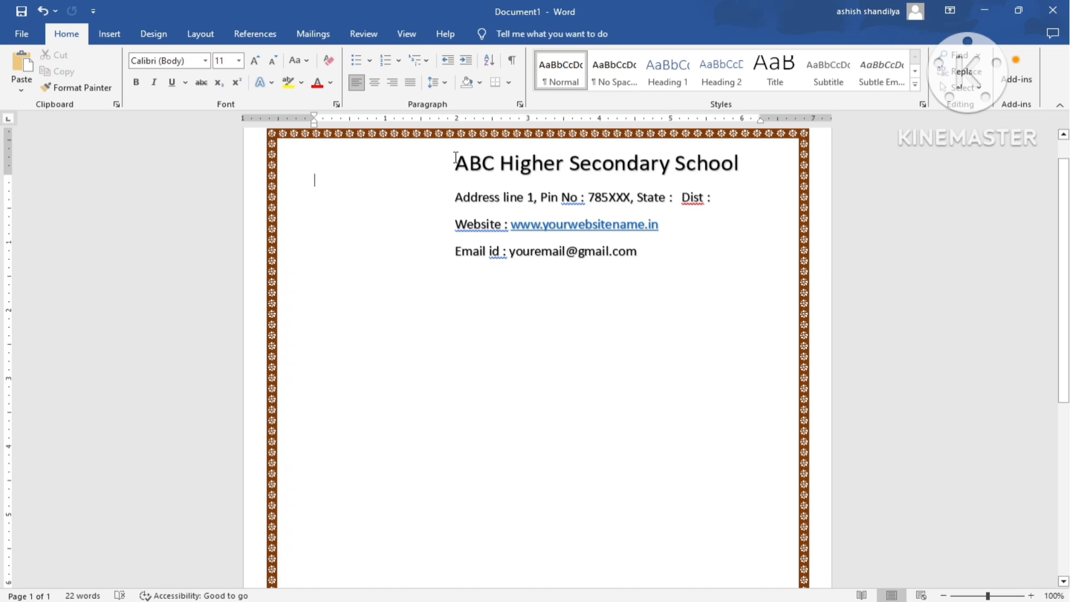
Remove the space after paragraphs for all the text in the heading box.
{"action": "left_click_drag", "start_coordinate": [455, 158], "coordinate": [636, 279]}
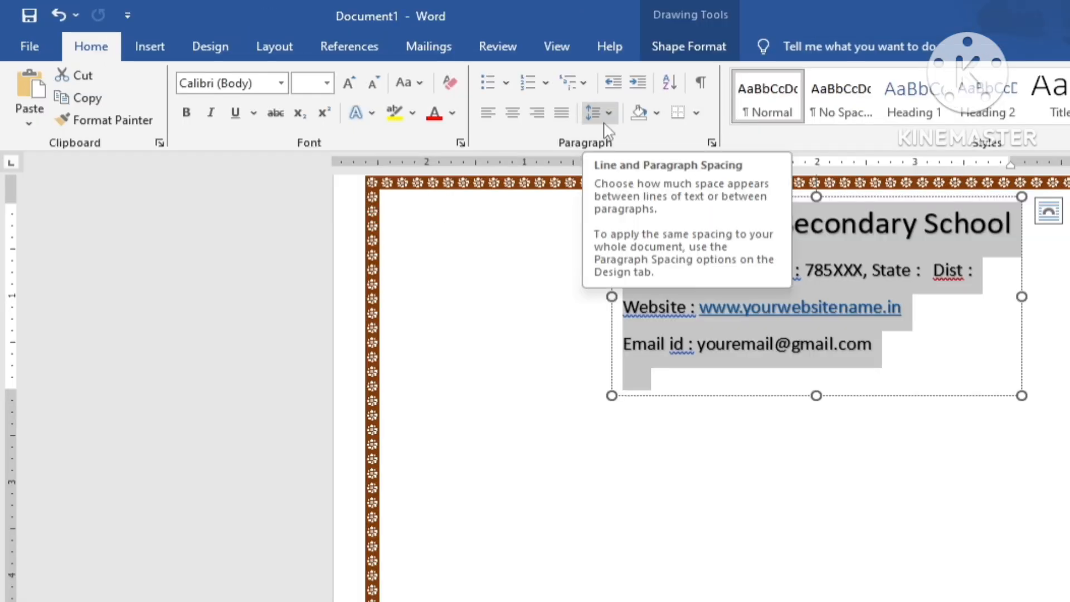
{"action": "left_click", "coordinate": [604, 122]}
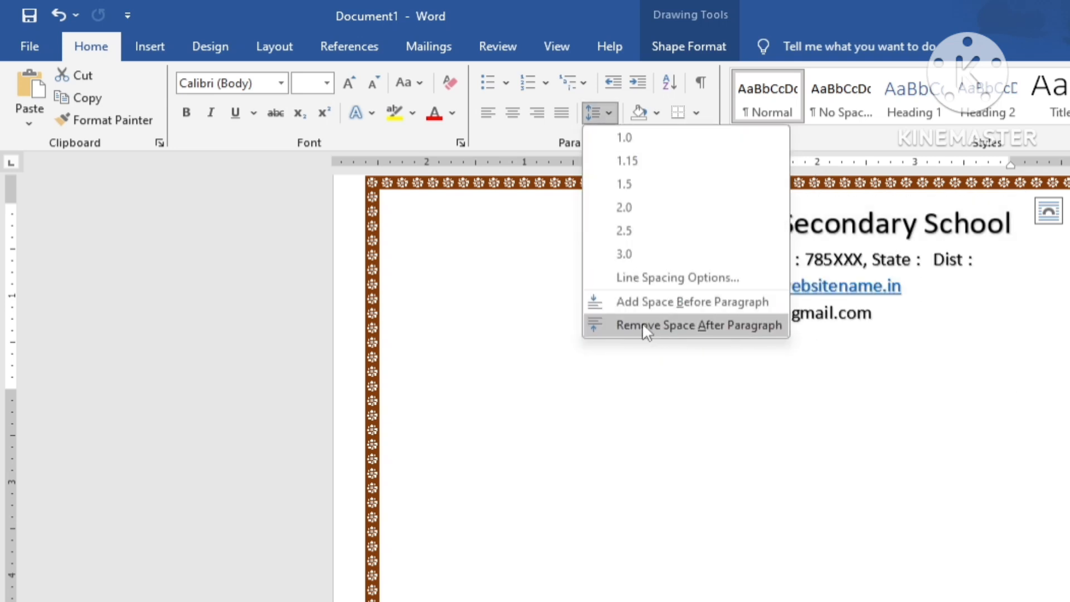
{"action": "left_click", "coordinate": [726, 323]}
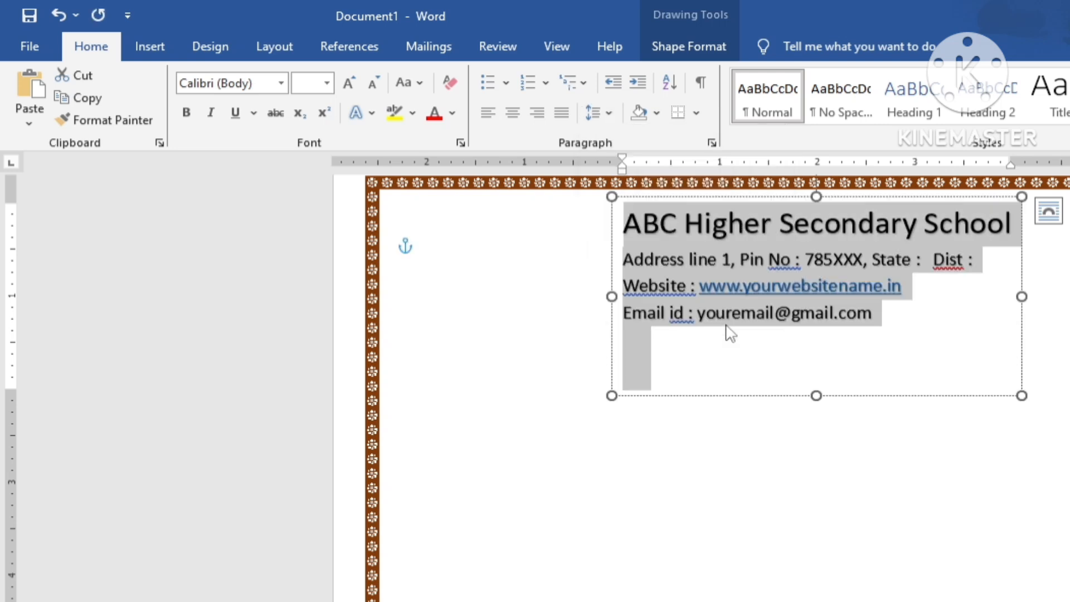
{"action": "left_click", "coordinate": [831, 481]}
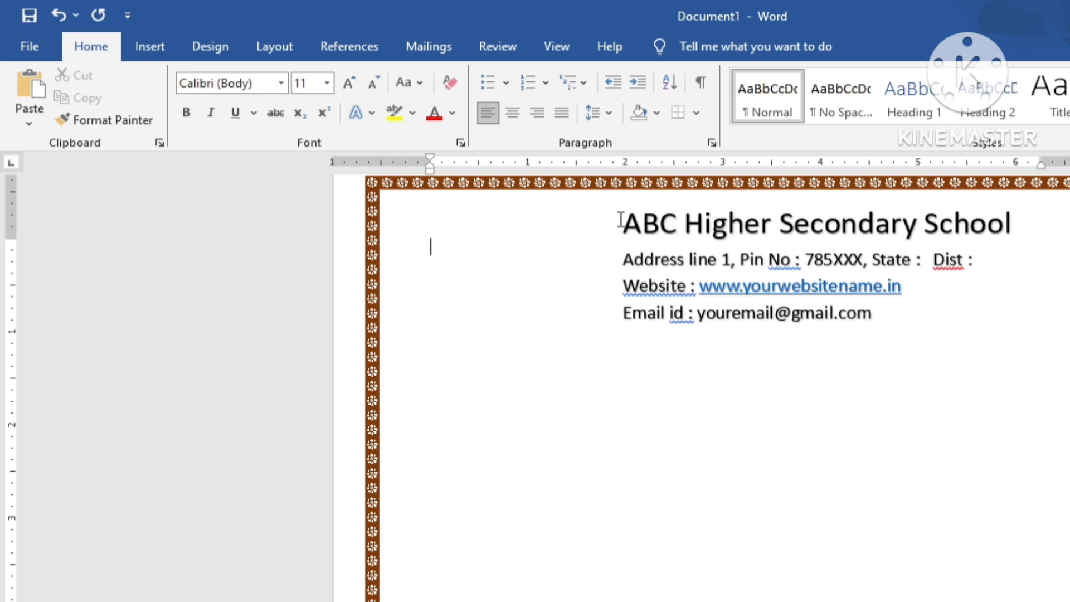
Set all the heading text in Arial Black and reposition the box so it fits inside the page border.
{"action": "mouse_move", "coordinate": [620, 220]}
{"action": "left_mouse_down"}
{"action": "mouse_move", "coordinate": [635, 245]}
{"action": "mouse_move", "coordinate": [874, 351]}
{"action": "left_mouse_up"}
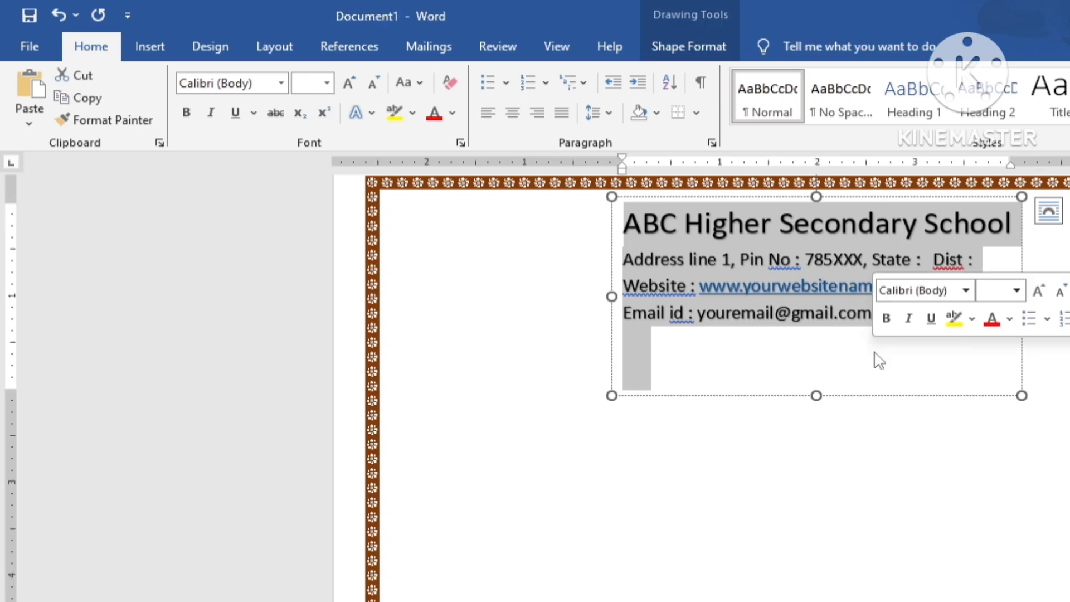
{"action": "left_click", "coordinate": [281, 89]}
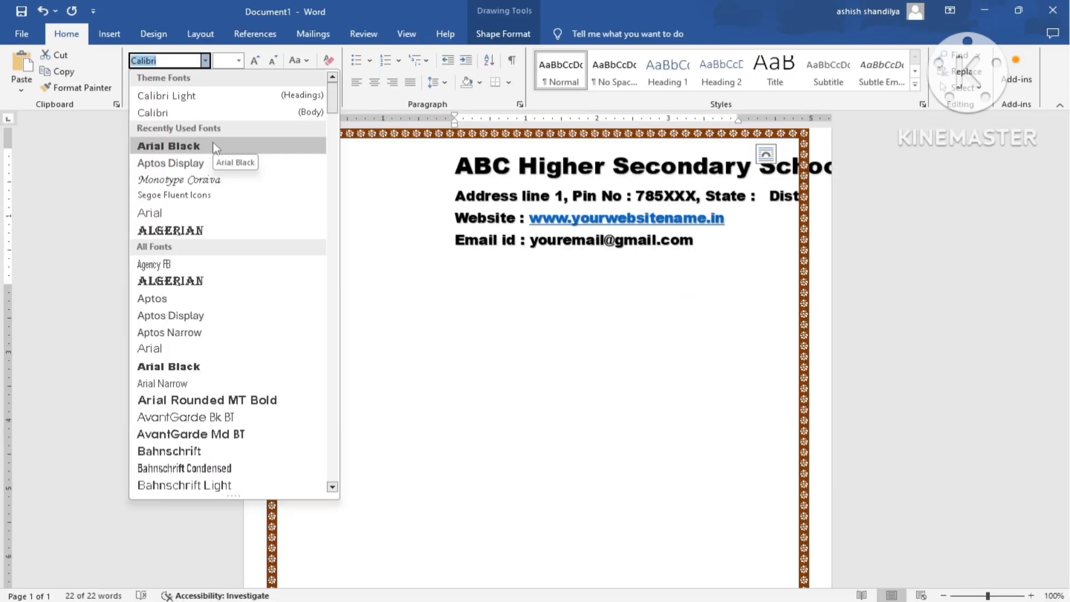
{"action": "left_click", "coordinate": [218, 143]}
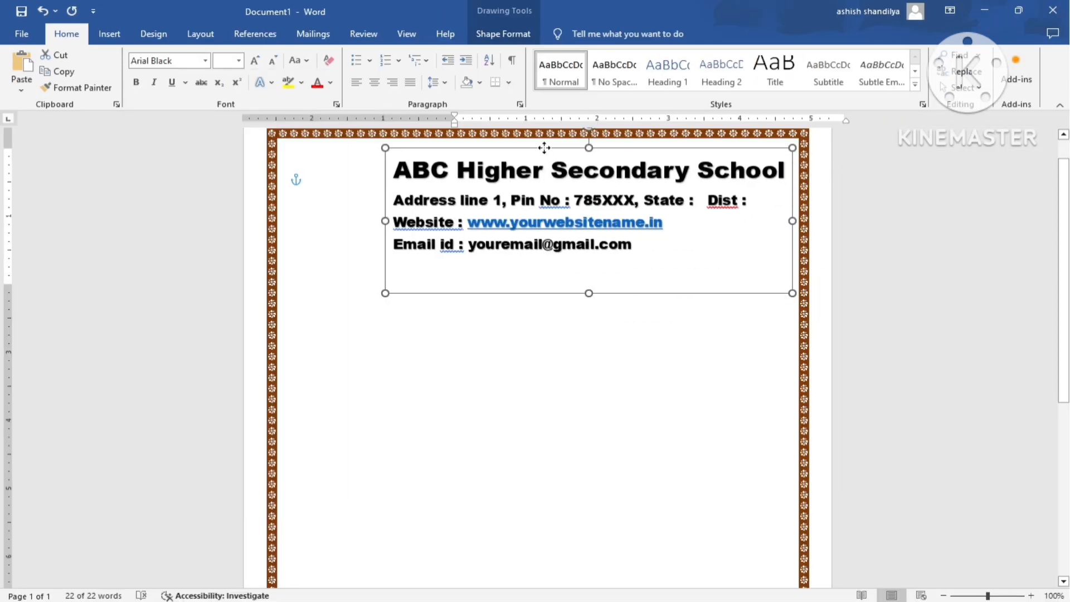
{"action": "left_click_drag", "start_coordinate": [544, 147], "coordinate": [546, 148]}
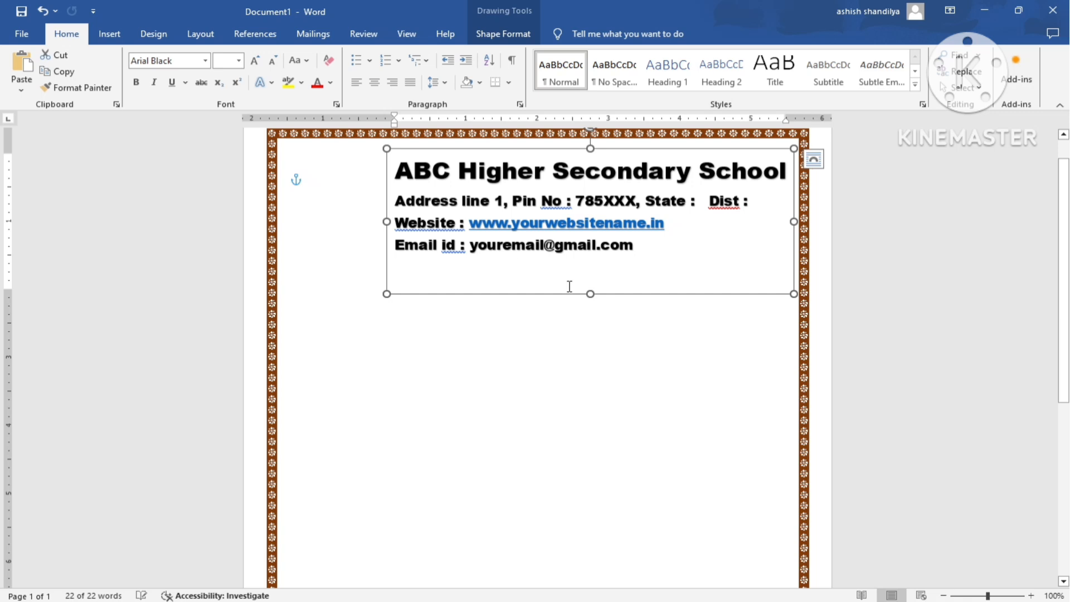
Decrease the font size of all the heading text by one increment.
{"action": "key", "text": "ctrl+a"}
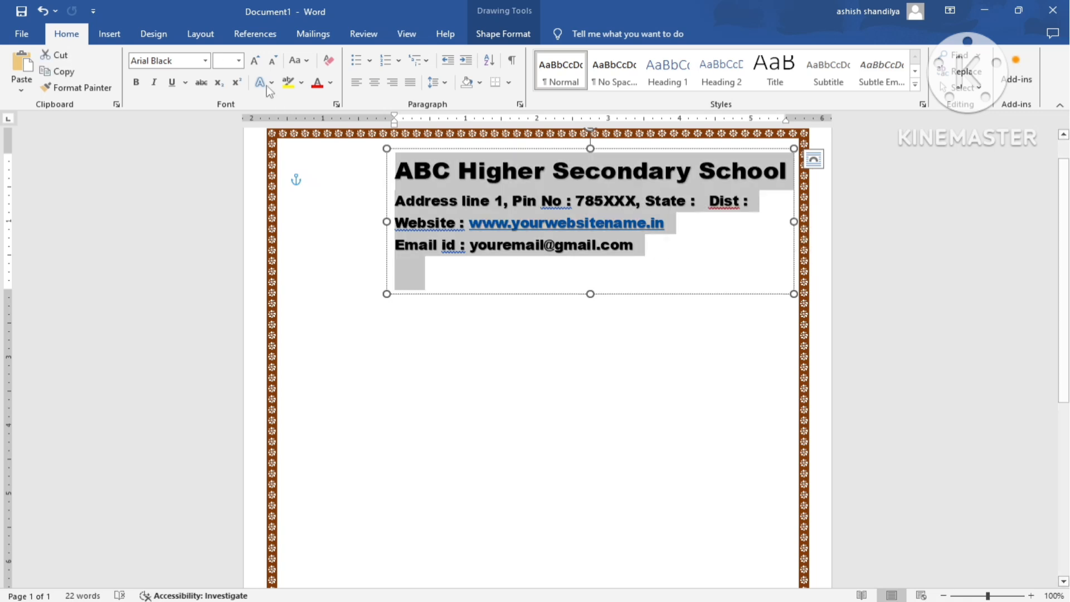
{"action": "left_click", "coordinate": [276, 61]}
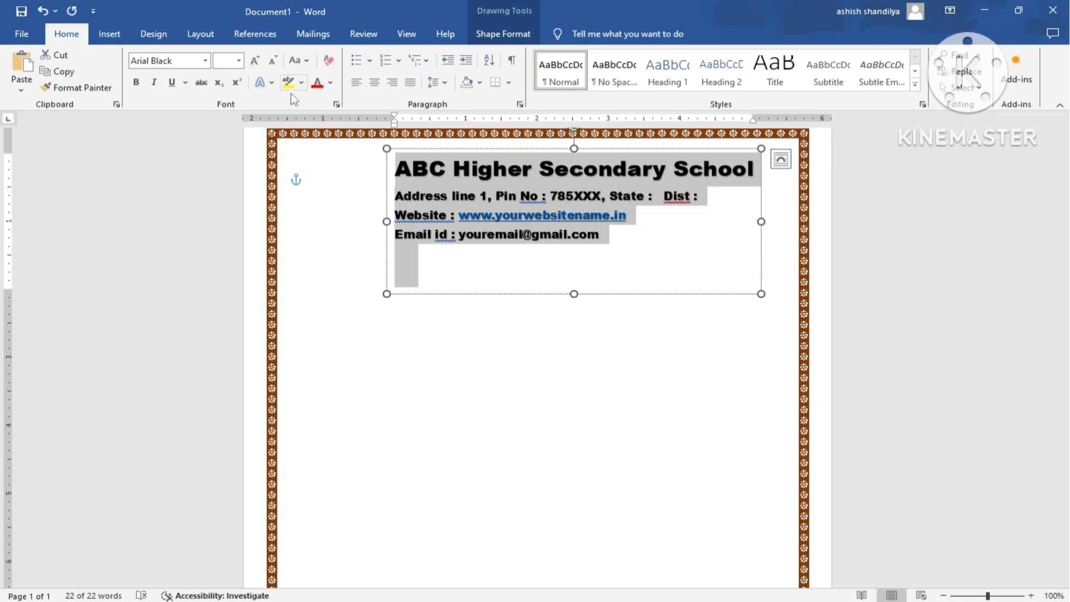
{"action": "left_click", "coordinate": [572, 280]}
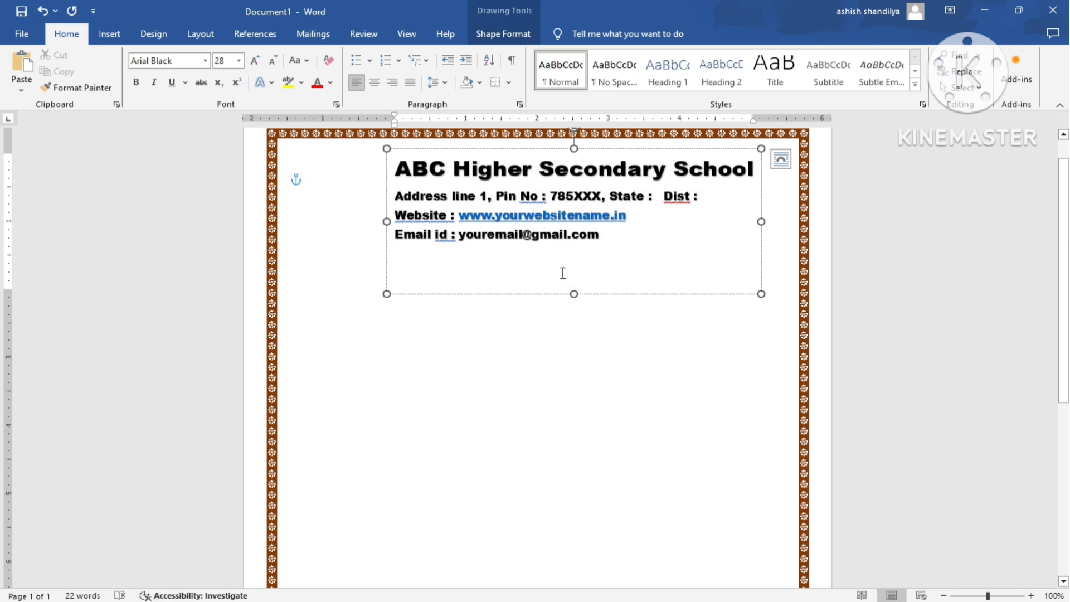
Center all the lines of the heading within the WordArt box.
{"action": "left_click_drag", "start_coordinate": [395, 164], "coordinate": [639, 273]}
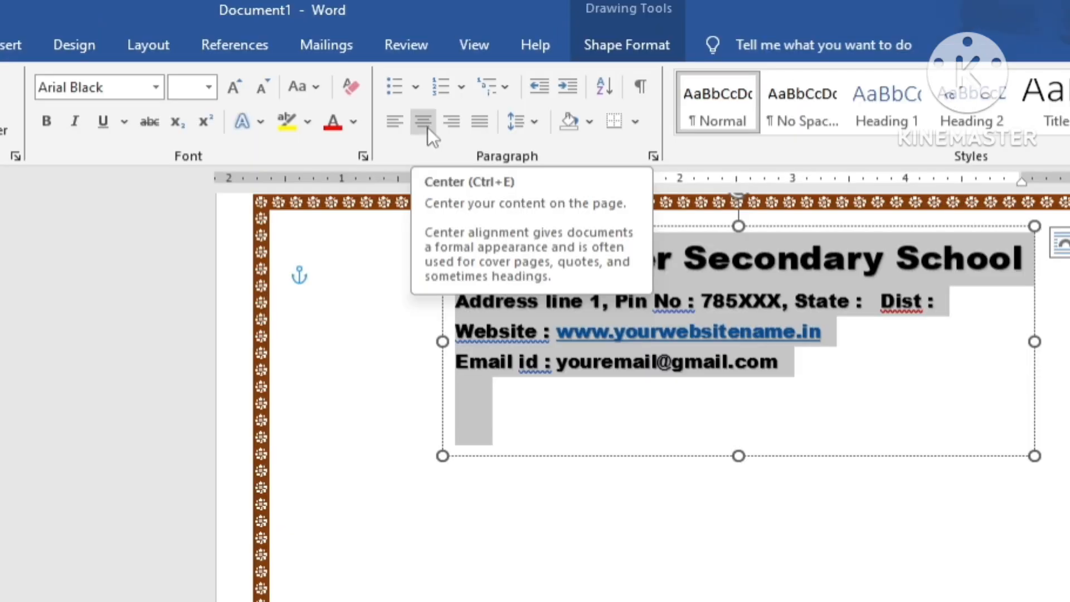
{"action": "left_click", "coordinate": [427, 127]}
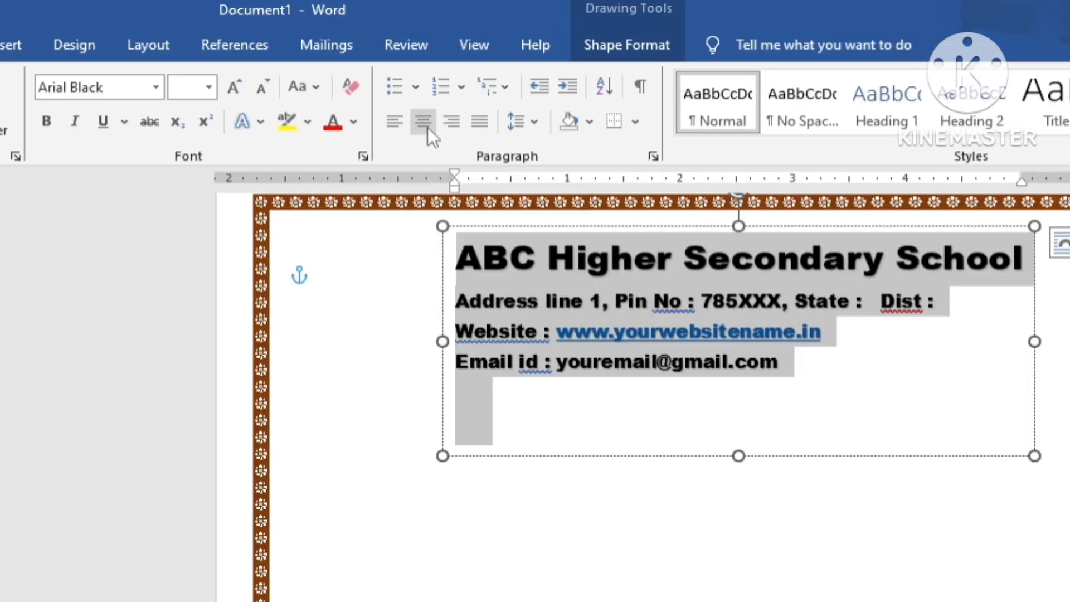
{"action": "left_click", "coordinate": [880, 419]}
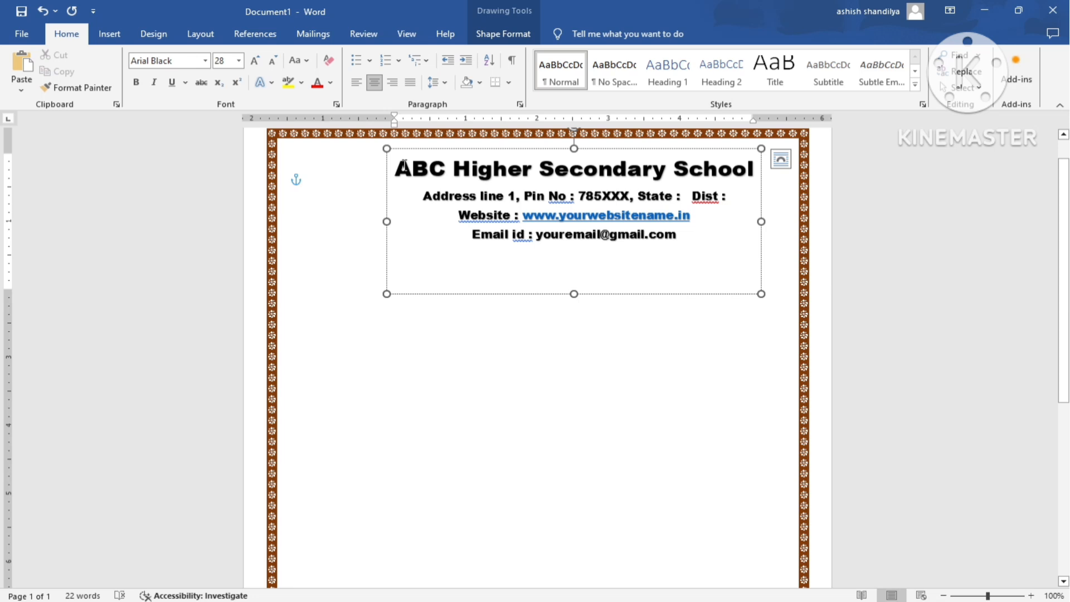
Shrink all the heading text one size further and refit a shorter box near the page border's upper-right corner.
{"action": "left_click_drag", "start_coordinate": [405, 166], "coordinate": [397, 166]}
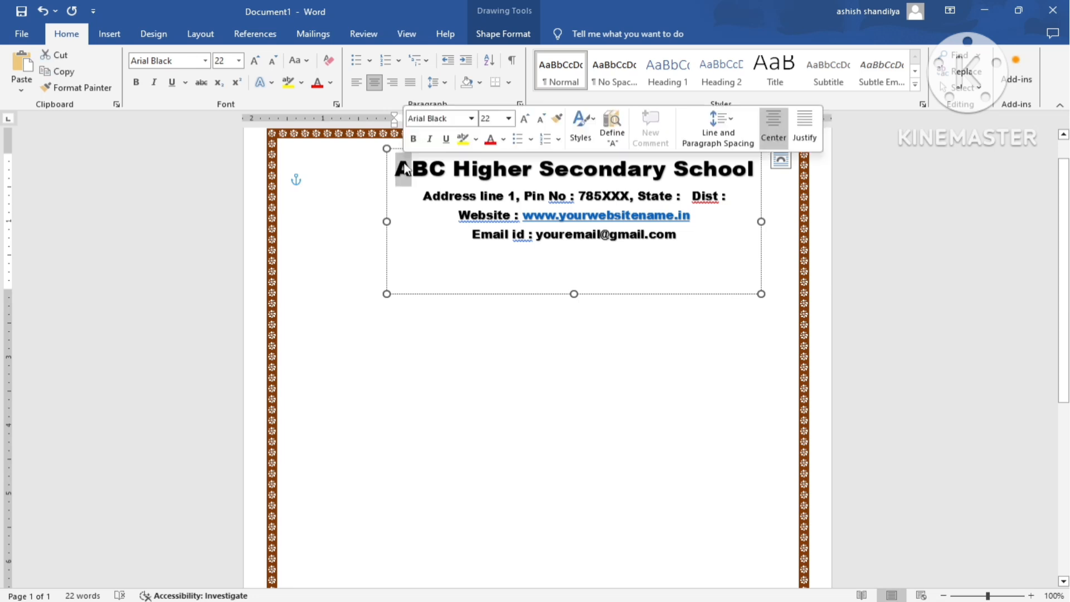
{"action": "left_click", "coordinate": [438, 195]}
{"action": "key", "text": "ctrl+a"}
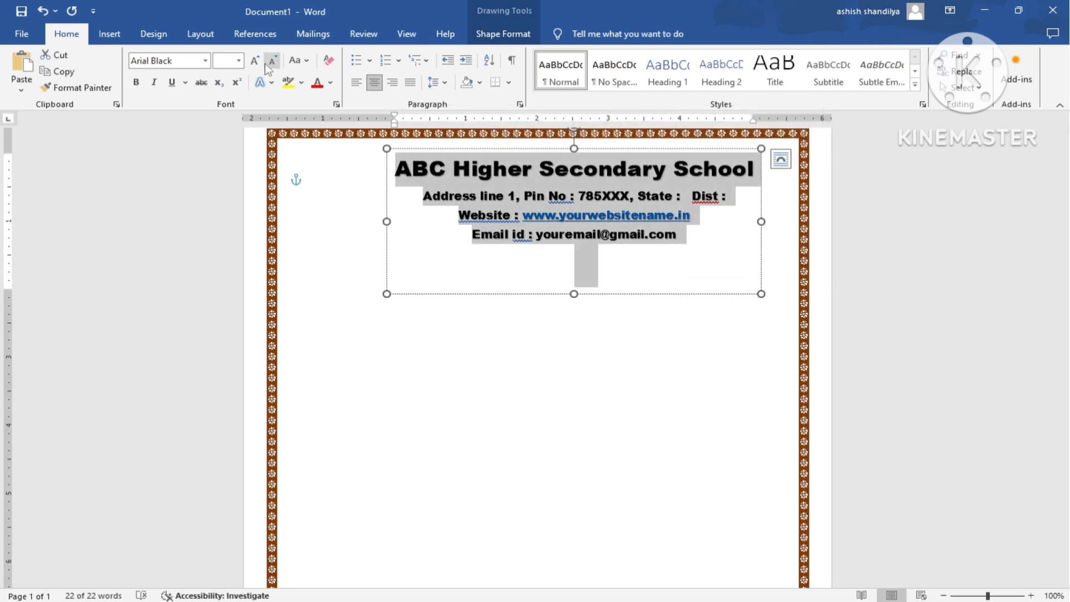
{"action": "left_click", "coordinate": [273, 60]}
{"action": "left_click", "coordinate": [639, 294]}
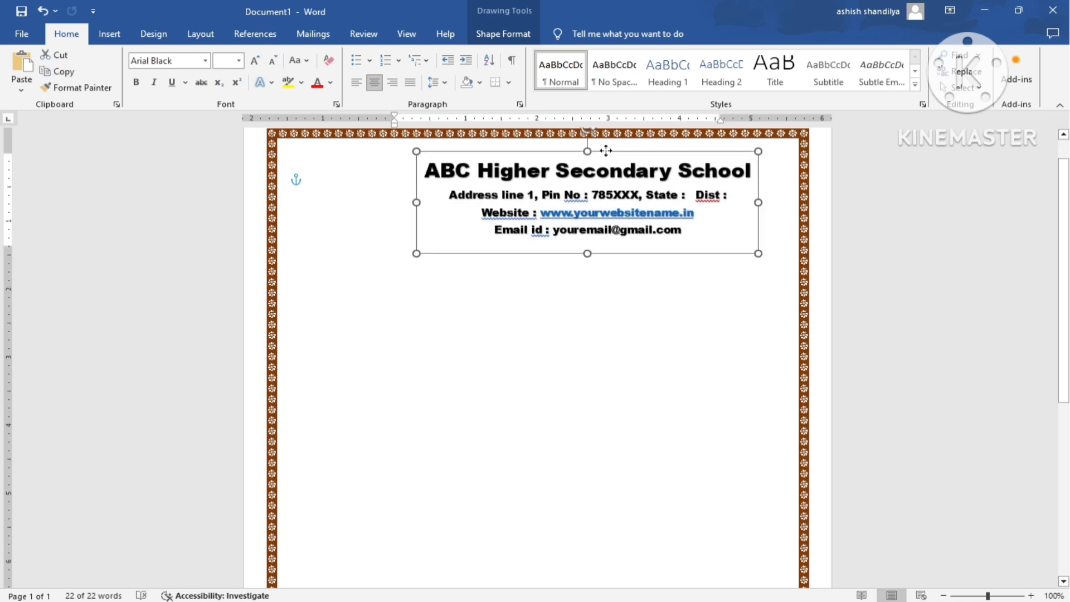
{"action": "left_click_drag", "start_coordinate": [608, 149], "coordinate": [601, 147]}
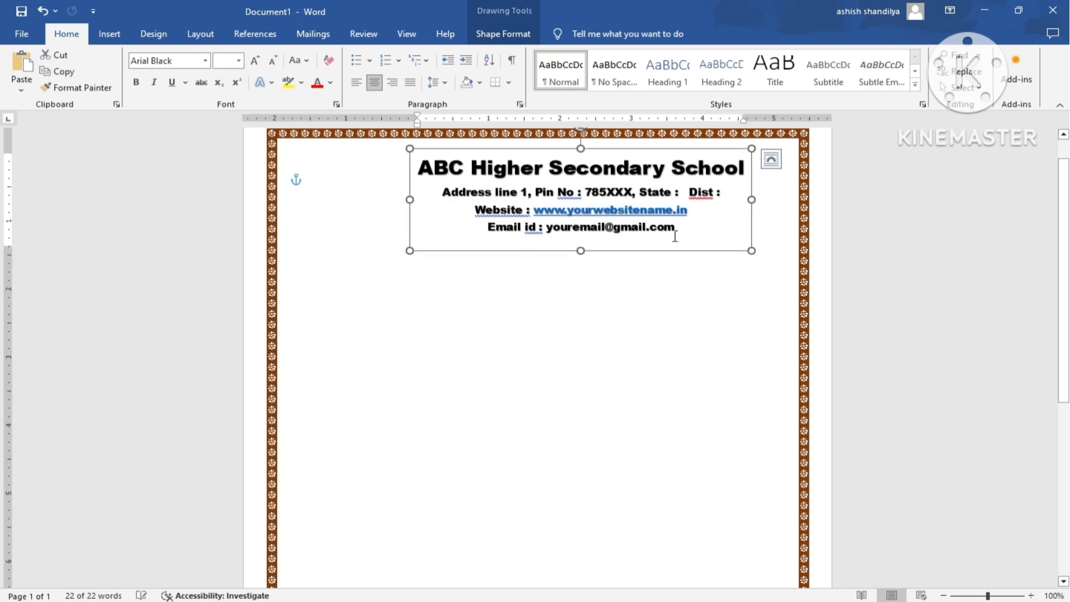
Change the font of the address, website and e-mail lines to Arial.
{"action": "left_click_drag", "start_coordinate": [445, 192], "coordinate": [688, 211]}
{"action": "left_click", "coordinate": [637, 245]}
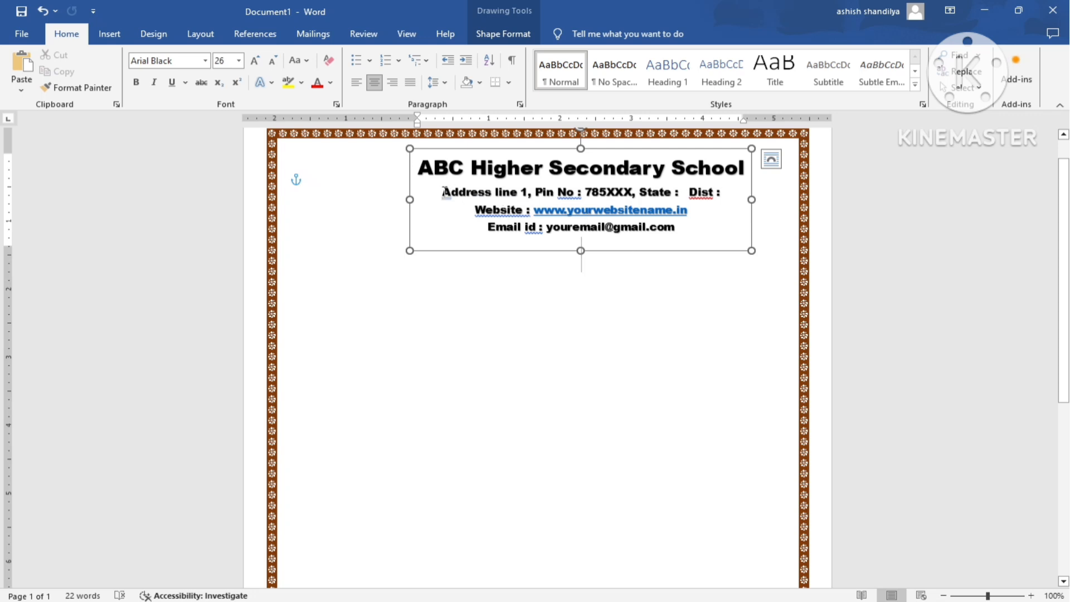
{"action": "left_click_drag", "start_coordinate": [445, 193], "coordinate": [685, 240]}
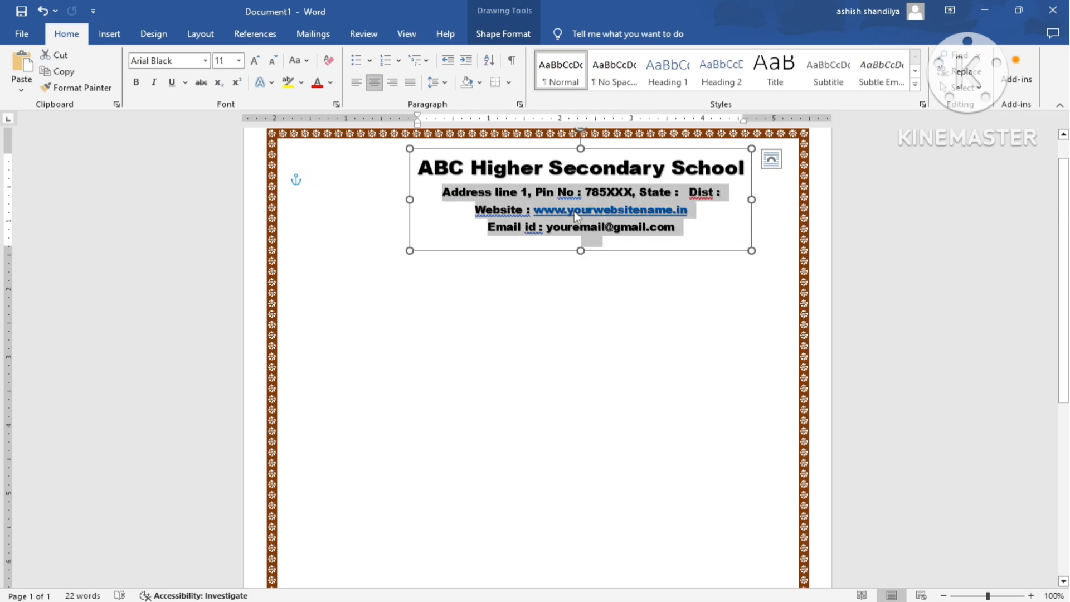
{"action": "left_click", "coordinate": [205, 61]}
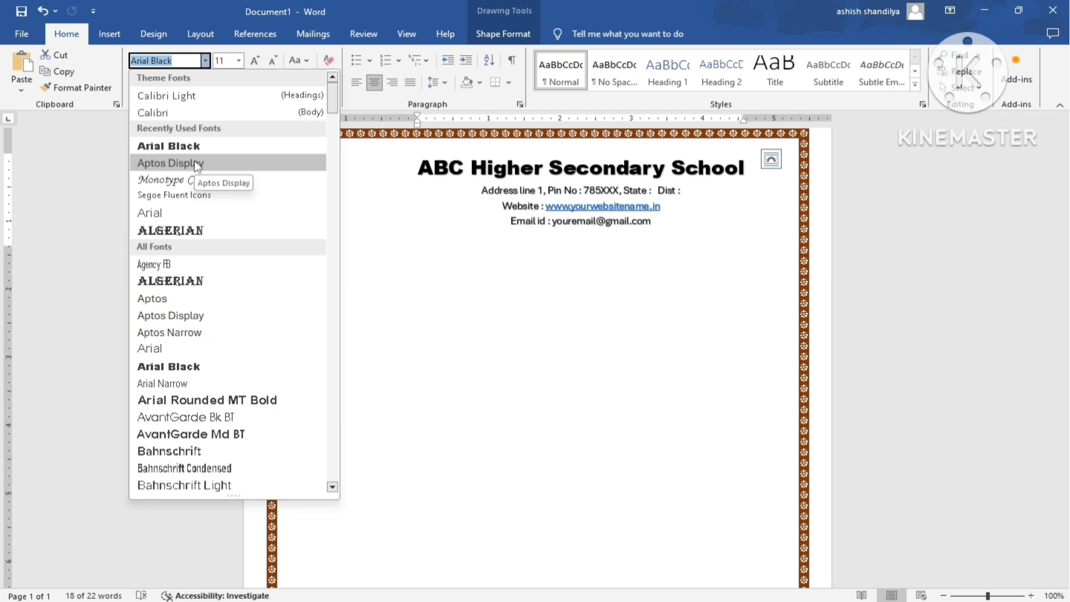
{"action": "left_click", "coordinate": [182, 217]}
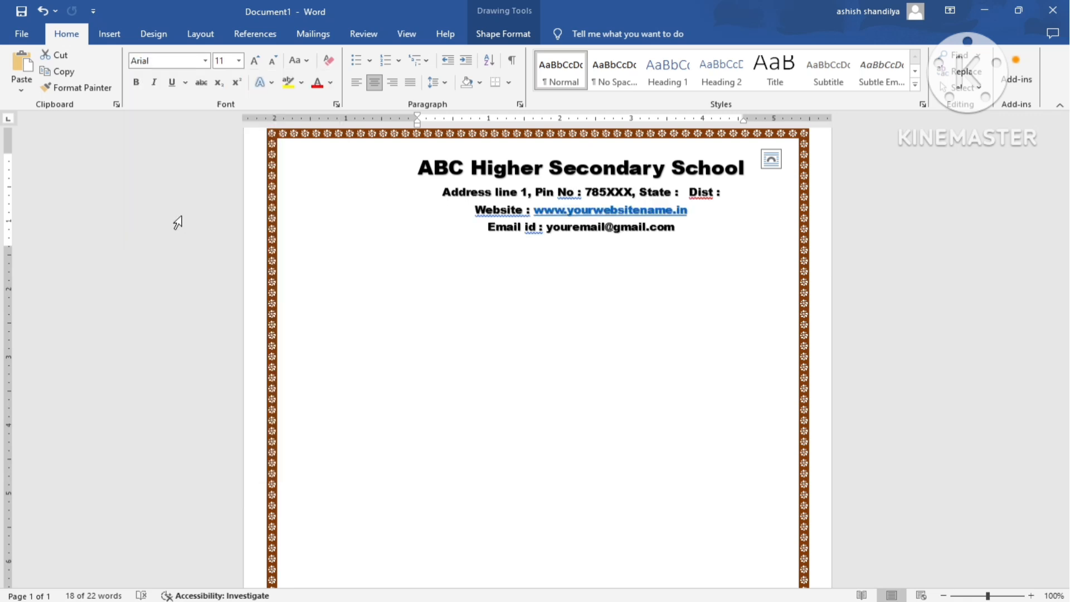
{"action": "left_click", "coordinate": [521, 366]}
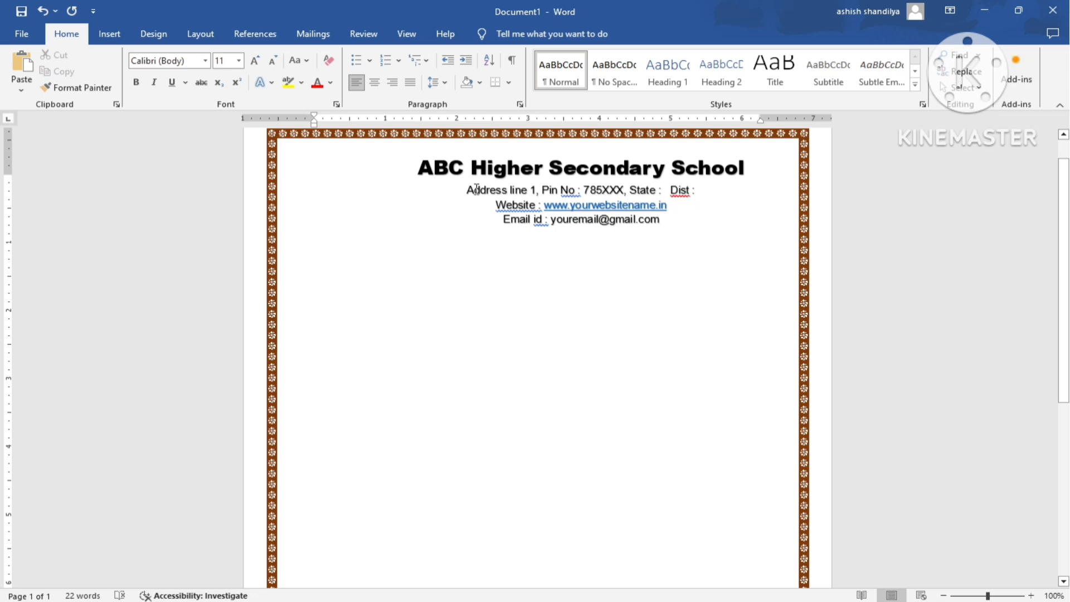
Color the school name and the address line with the darkest shade of the orange theme color.
{"action": "left_click_drag", "start_coordinate": [418, 167], "coordinate": [679, 206]}
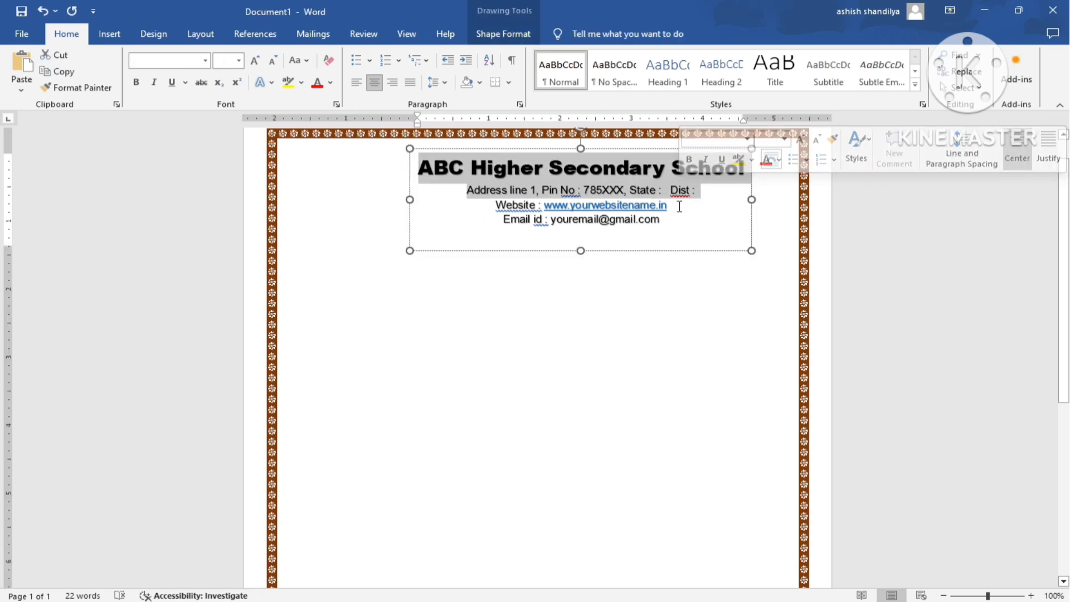
{"action": "left_click", "coordinate": [335, 85]}
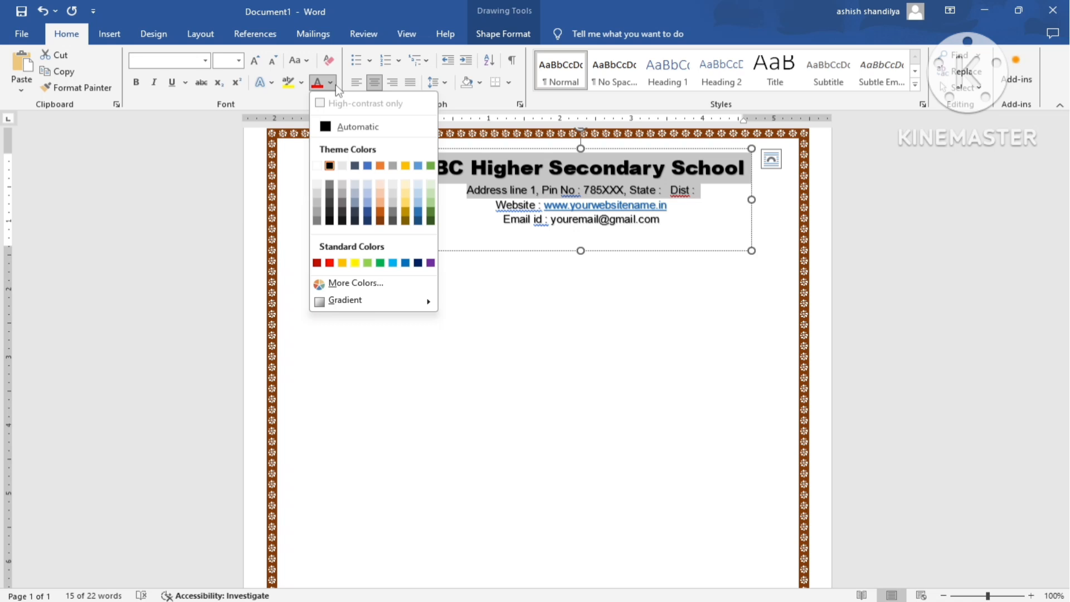
{"action": "left_click", "coordinate": [380, 220]}
{"action": "left_click", "coordinate": [611, 308]}
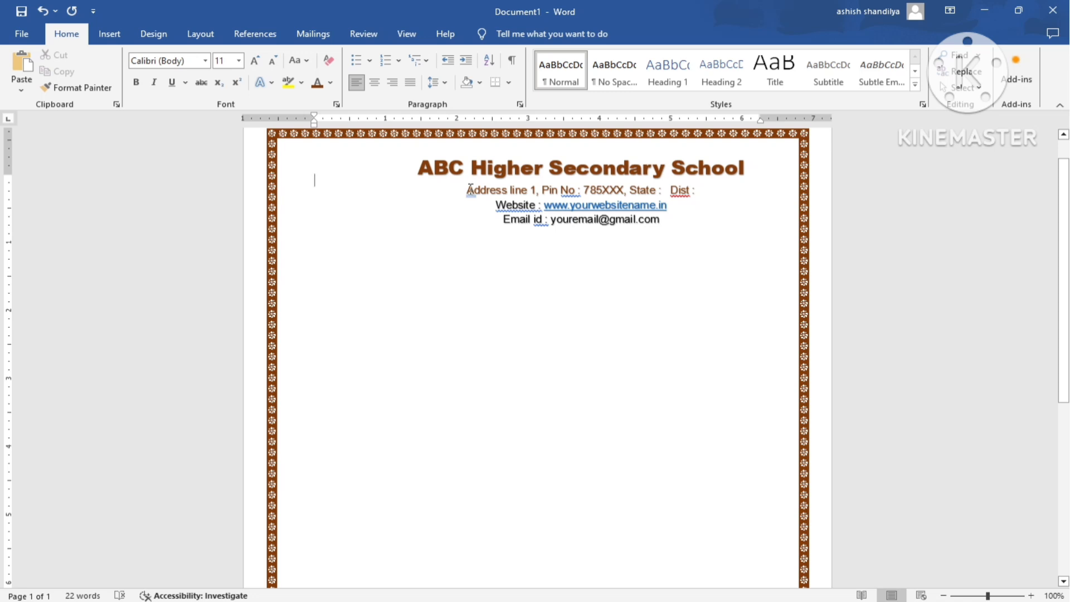
Color the address, website and e-mail lines standard dark blue and make them bold.
{"action": "left_click_drag", "start_coordinate": [467, 189], "coordinate": [538, 205]}
{"action": "left_click_drag", "start_coordinate": [601, 229], "coordinate": [642, 241]}
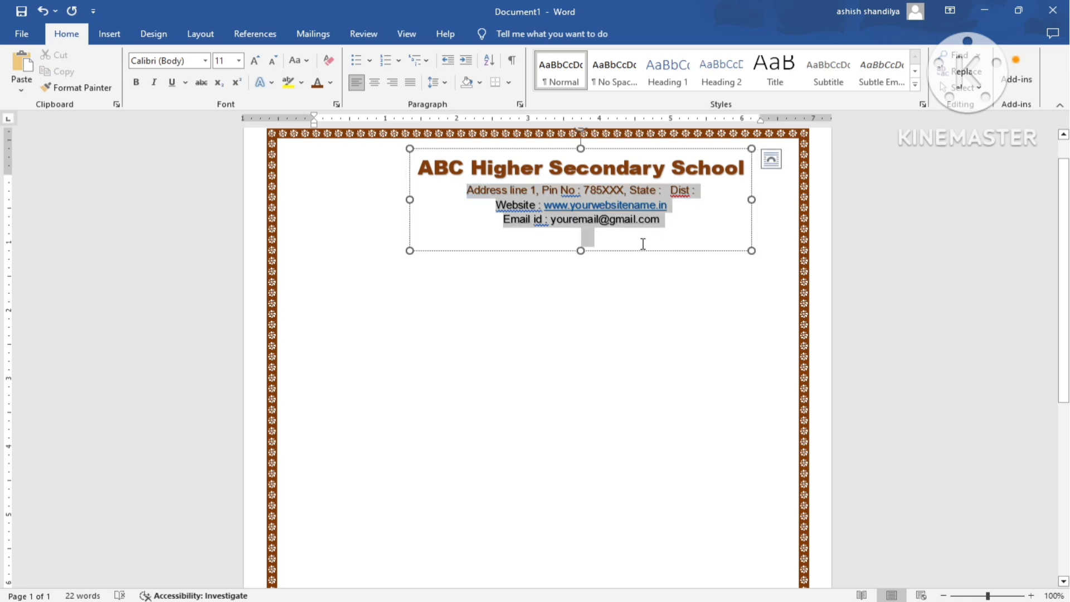
{"action": "left_click", "coordinate": [331, 84]}
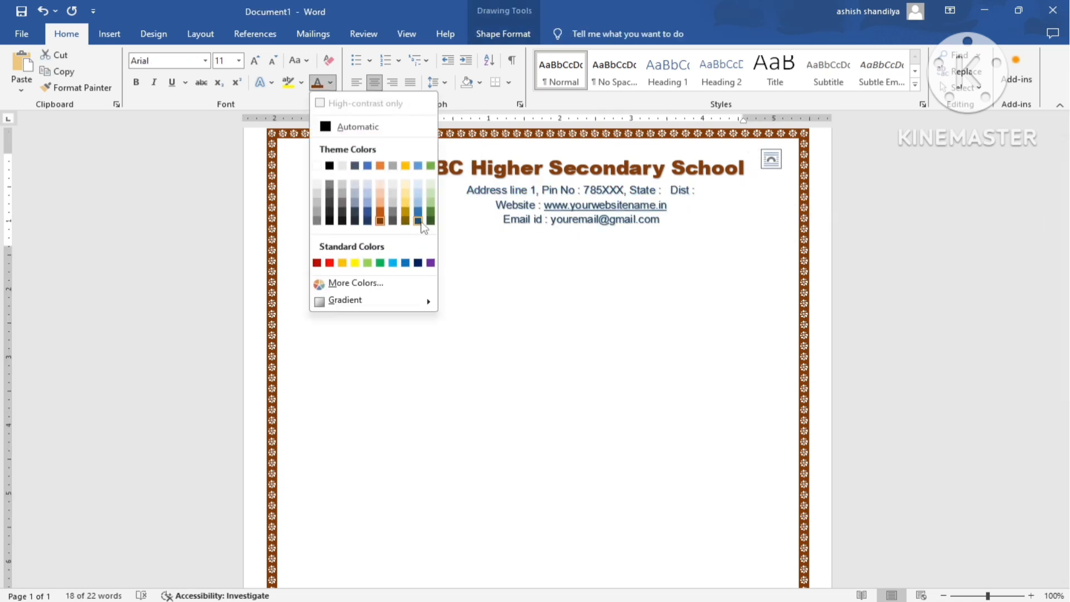
{"action": "left_click", "coordinate": [418, 263]}
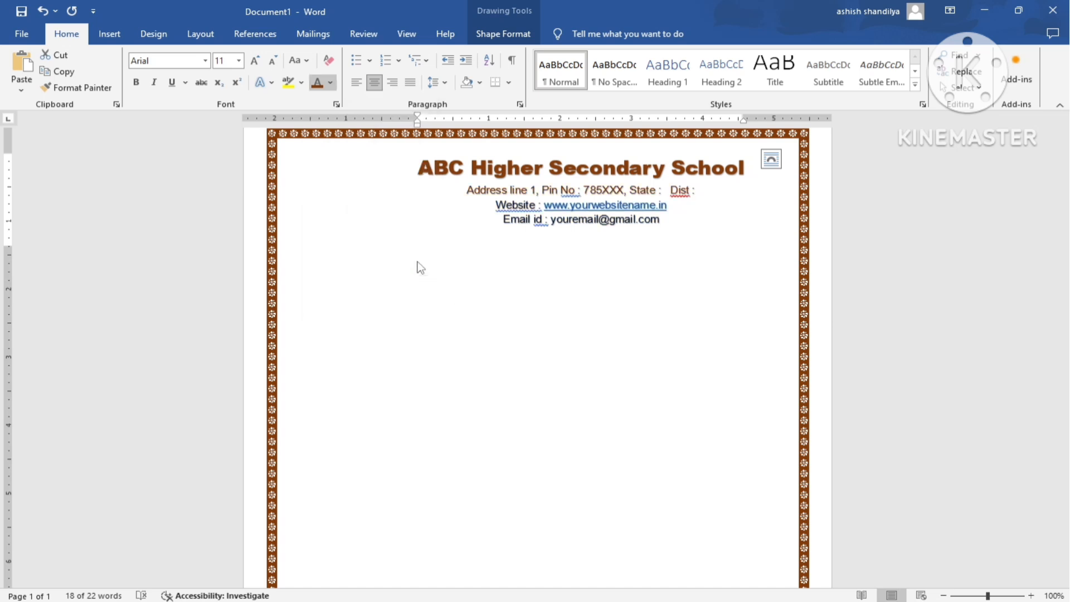
{"action": "left_click", "coordinate": [139, 81]}
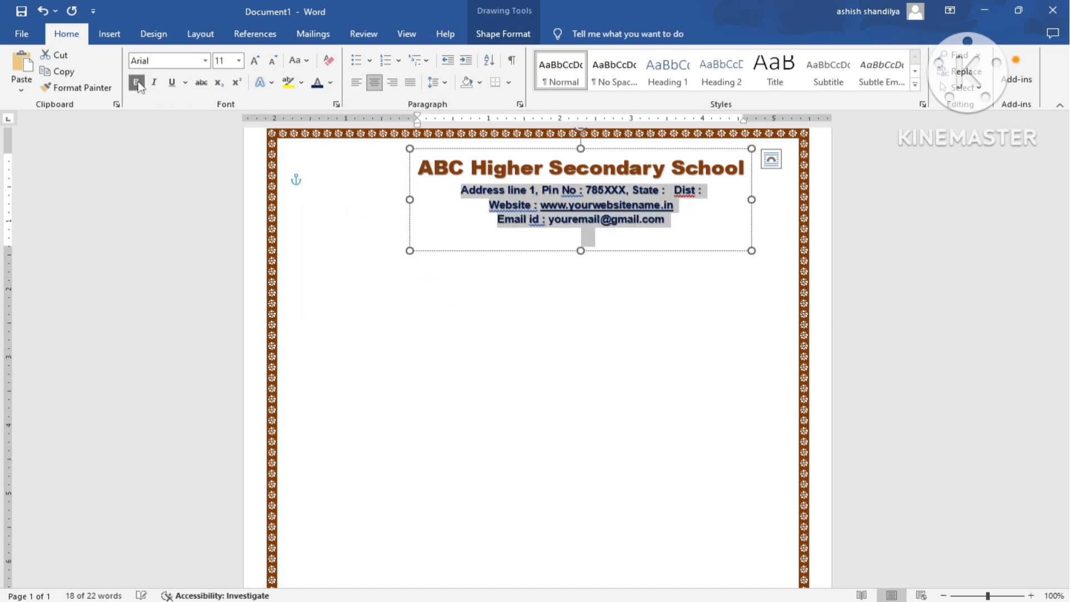
{"action": "left_click", "coordinate": [541, 362]}
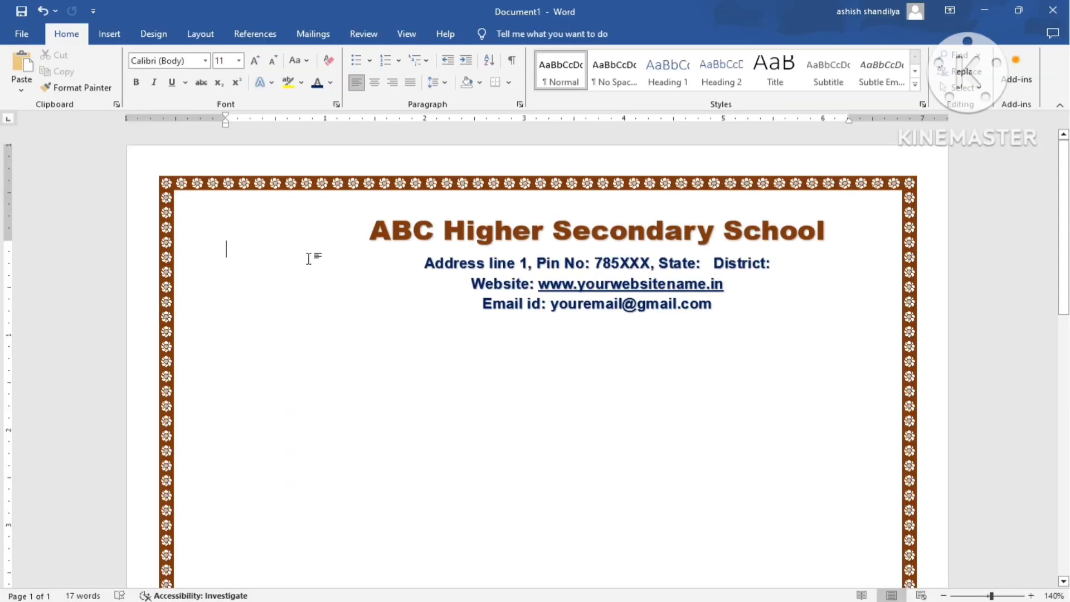
Insert the dark blue open-book logo with laurel branches from the "logo pic" folder on the Desktop.
{"action": "left_click", "coordinate": [107, 36]}
{"action": "left_click", "coordinate": [172, 91]}
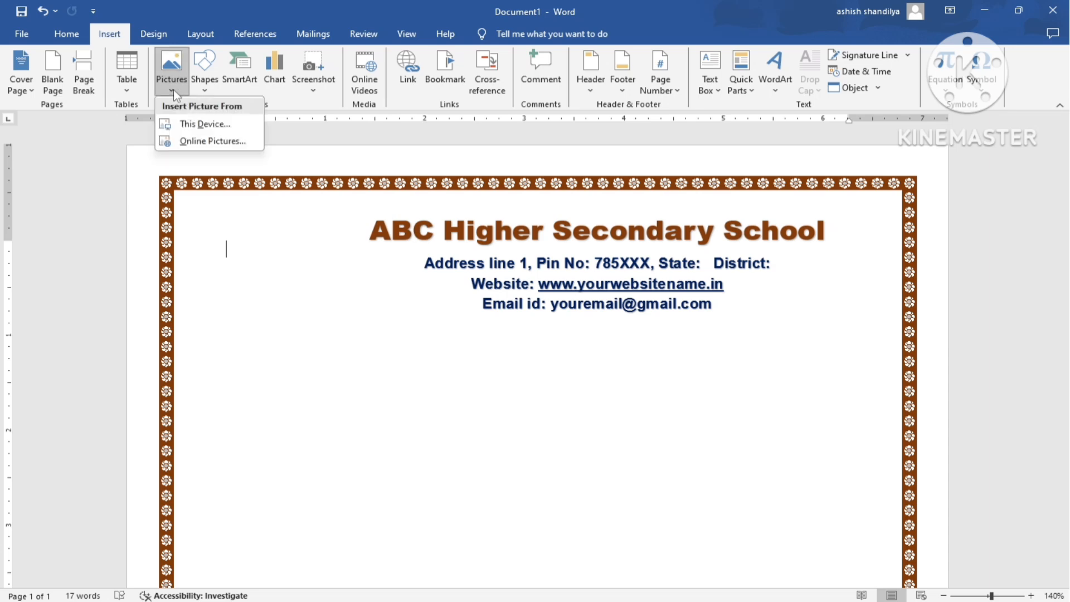
{"action": "left_click", "coordinate": [207, 126]}
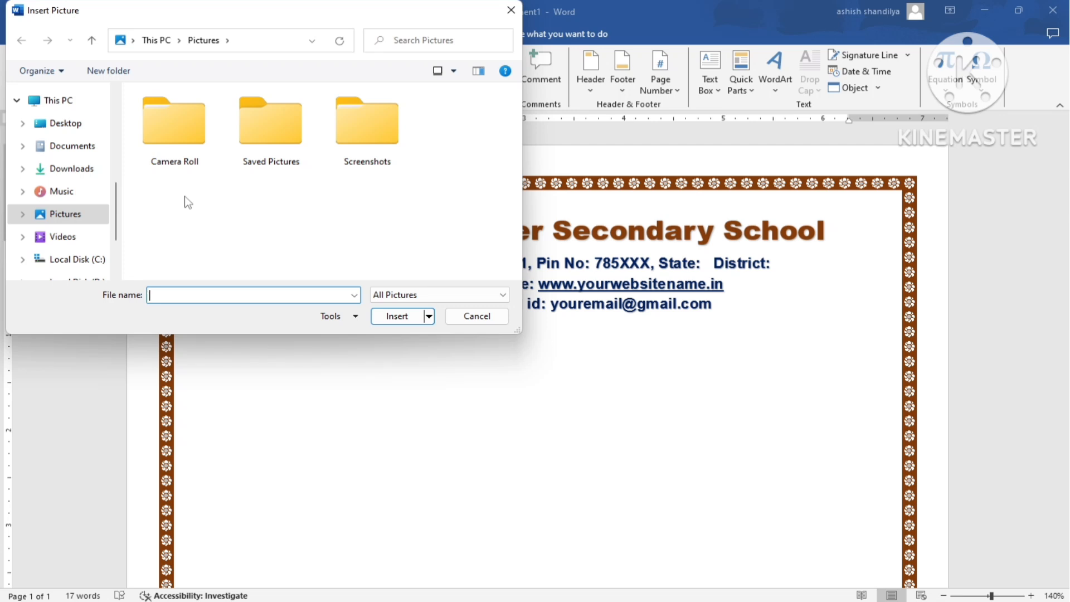
{"action": "left_click", "coordinate": [74, 132]}
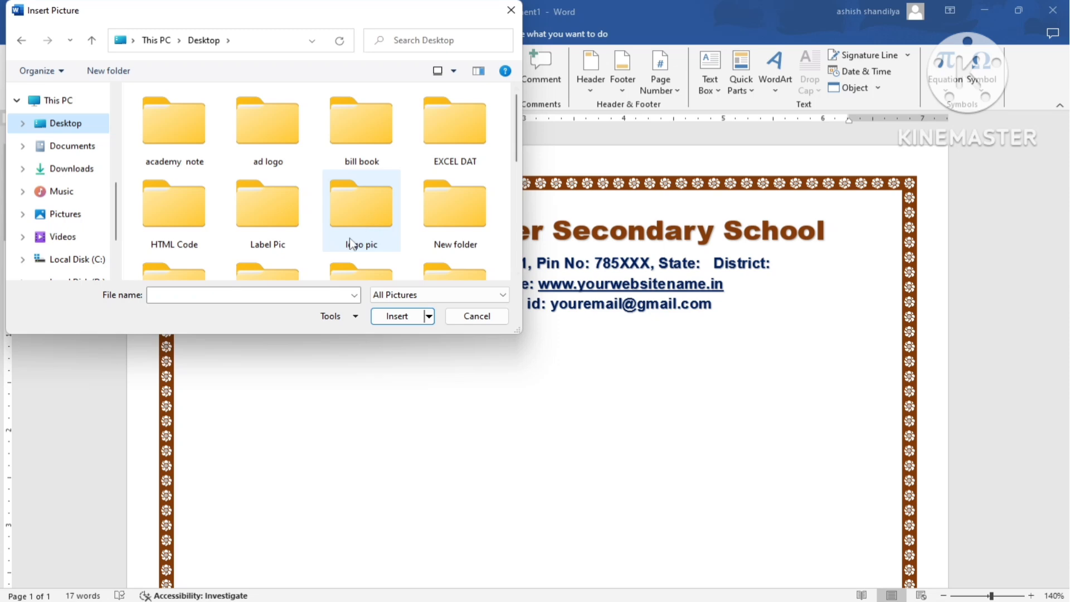
{"action": "left_click", "coordinate": [362, 219]}
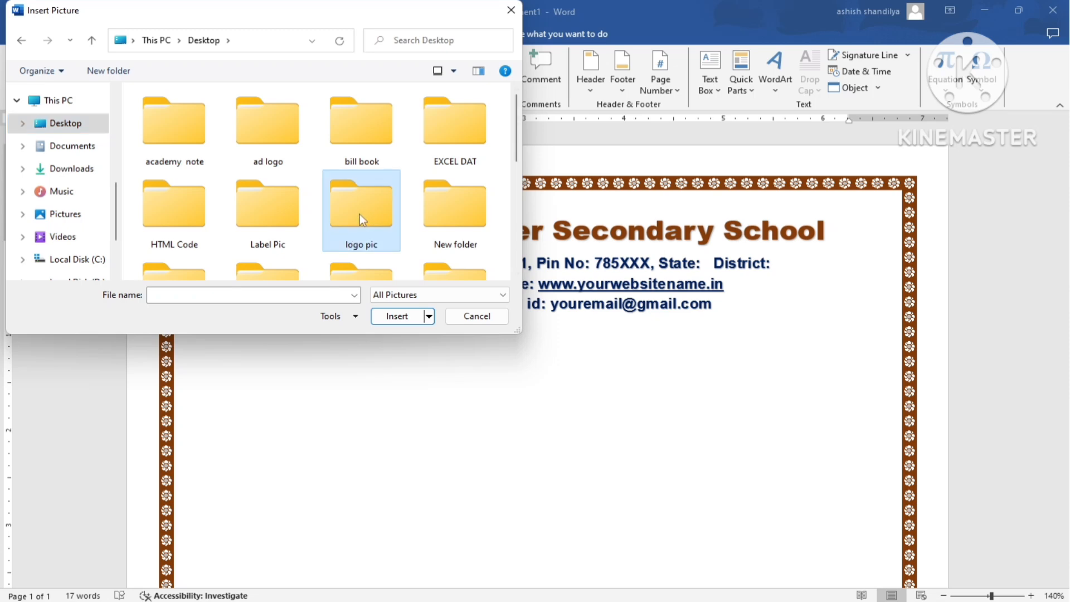
{"action": "left_click", "coordinate": [397, 316]}
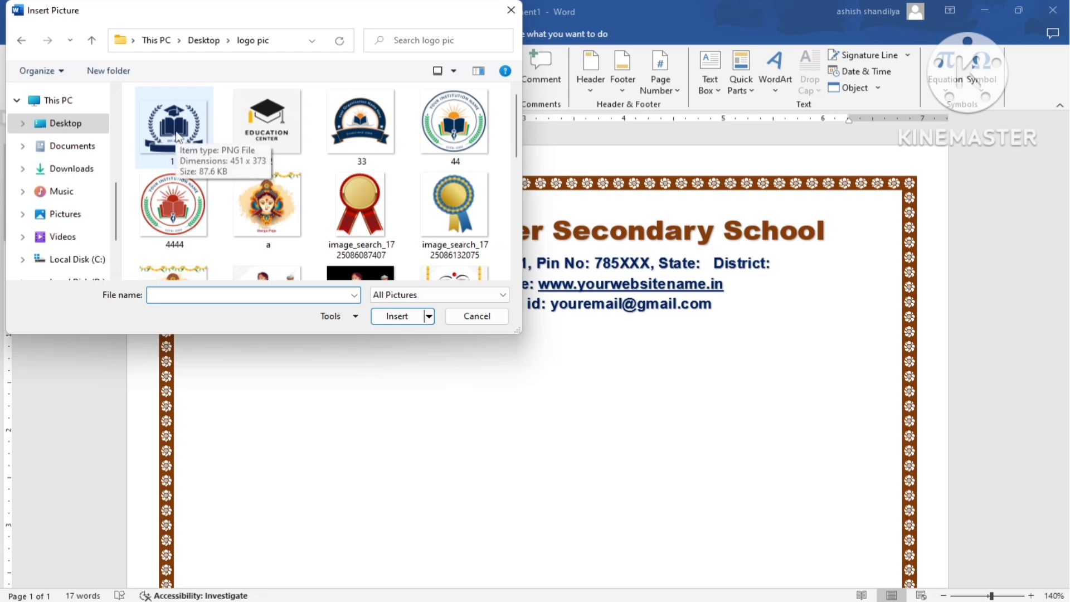
{"action": "left_click", "coordinate": [178, 148]}
{"action": "left_click", "coordinate": [396, 316]}
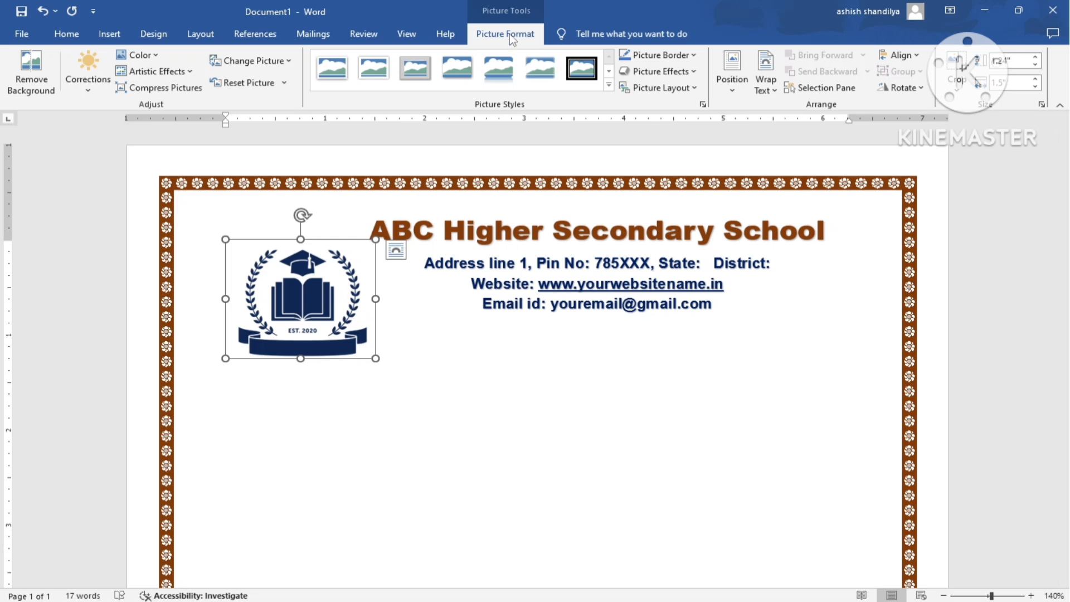
Set the logo's text wrapping to In Front of Text and move it into the page border's upper-left corner, beside the heading.
{"action": "left_click", "coordinate": [766, 78]}
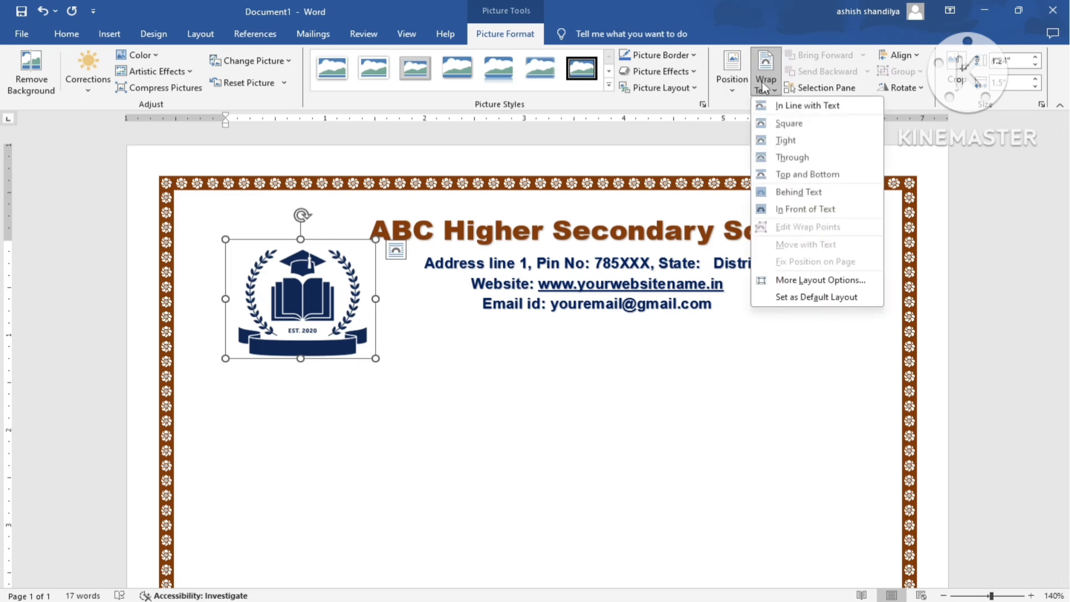
{"action": "left_click", "coordinate": [814, 209]}
{"action": "left_click_drag", "start_coordinate": [325, 289], "coordinate": [294, 259]}
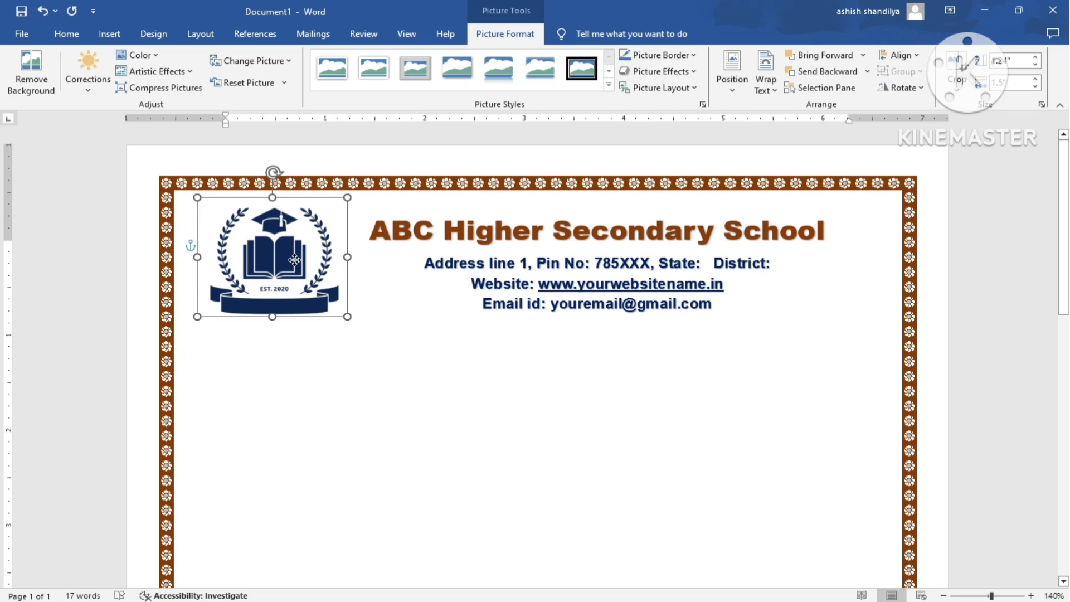
{"action": "left_click", "coordinate": [496, 406]}
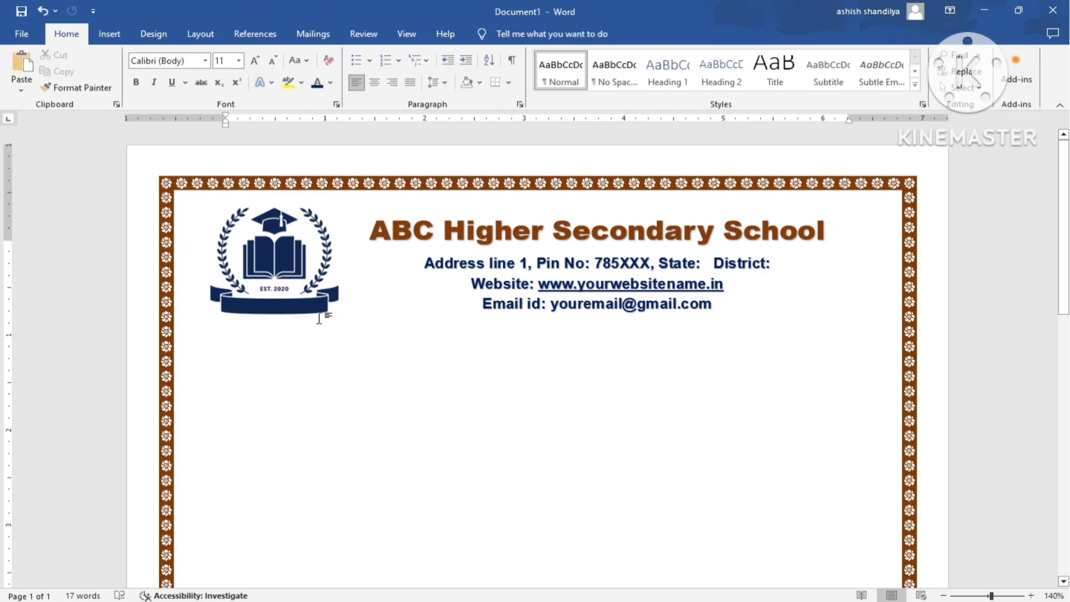
Draw a straight horizontal line about 7 inches long below the logo and heading, and set its weight to 3 pt.
{"action": "scroll", "coordinate": [444, 381], "scroll_direction": "down", "scroll_amount": 1}
{"action": "left_click", "coordinate": [109, 34]}
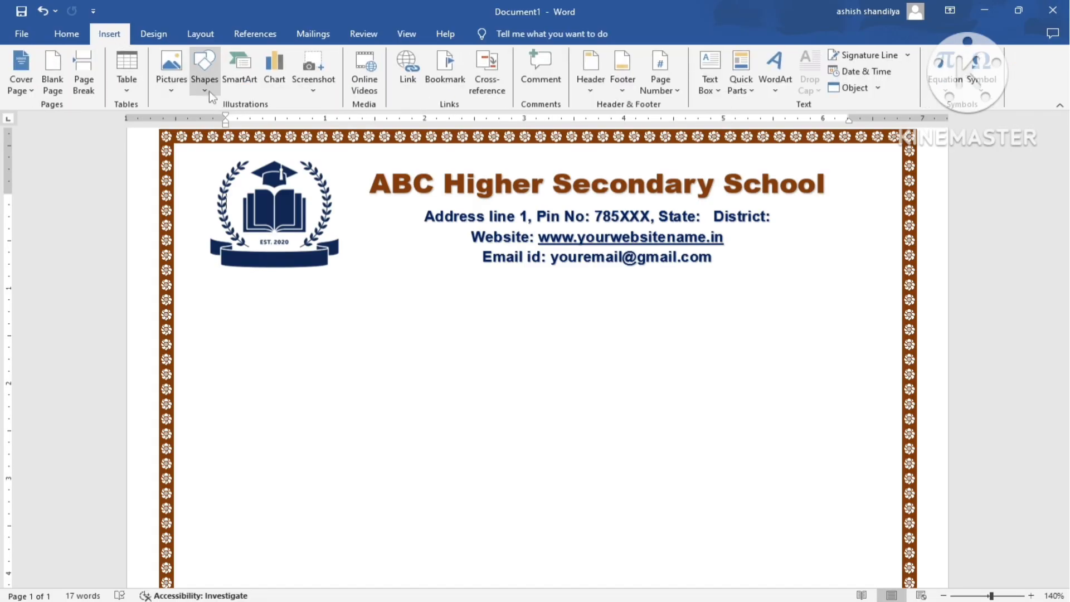
{"action": "left_click", "coordinate": [206, 84]}
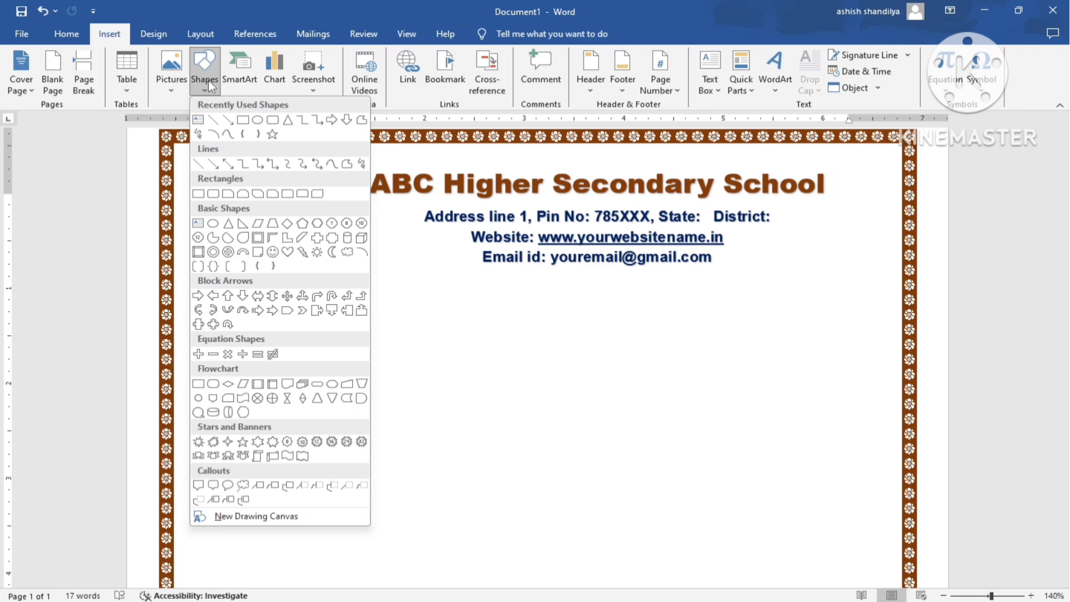
{"action": "left_click", "coordinate": [212, 124]}
{"action": "left_click_drag", "start_coordinate": [192, 289], "coordinate": [891, 291]}
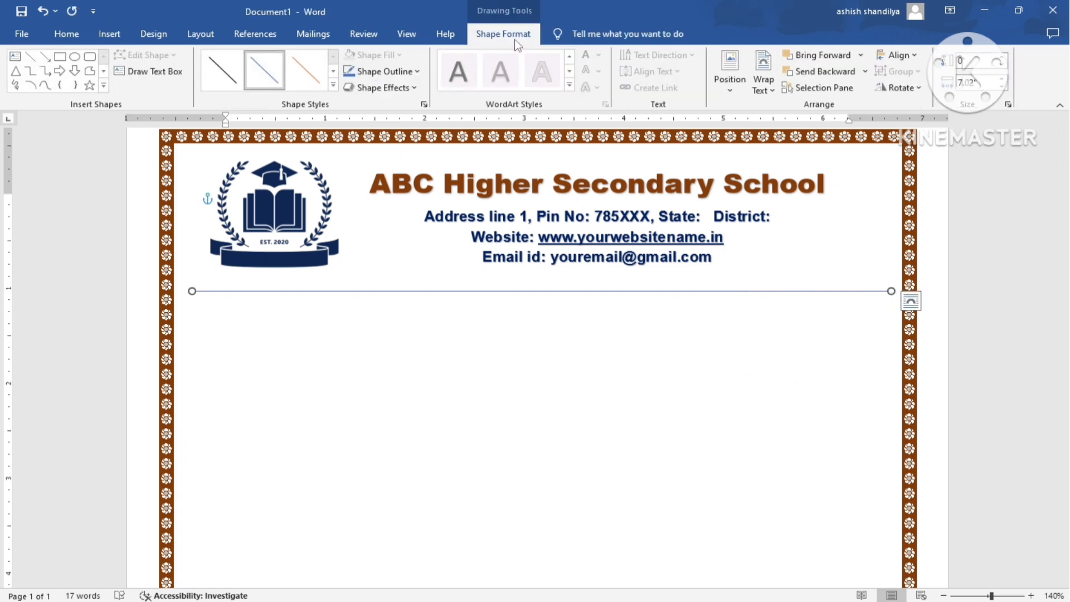
{"action": "left_click", "coordinate": [416, 72]}
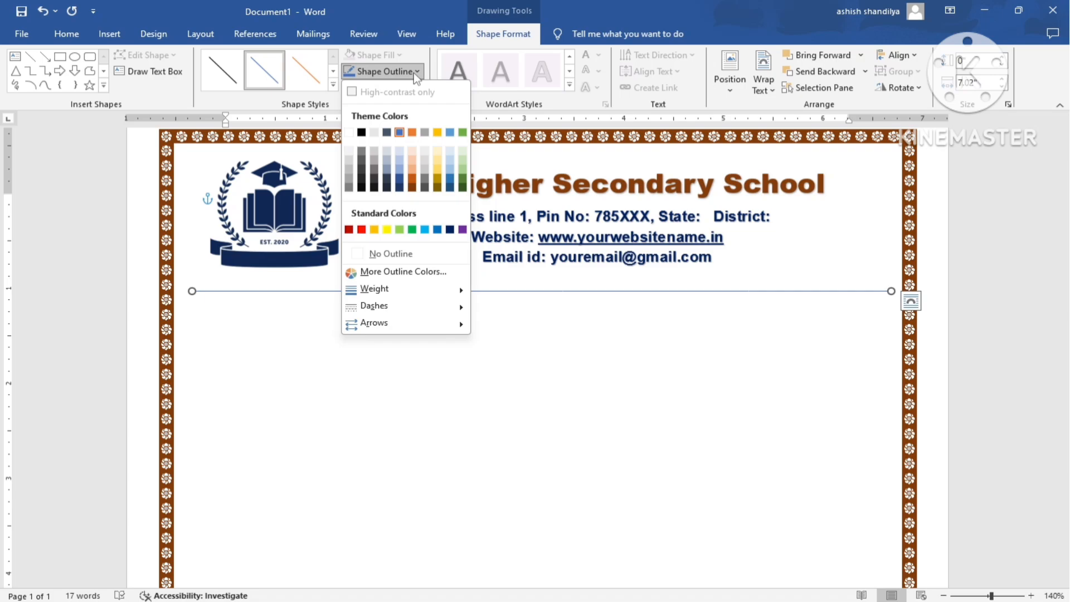
{"action": "mouse_move", "coordinate": [407, 290]}
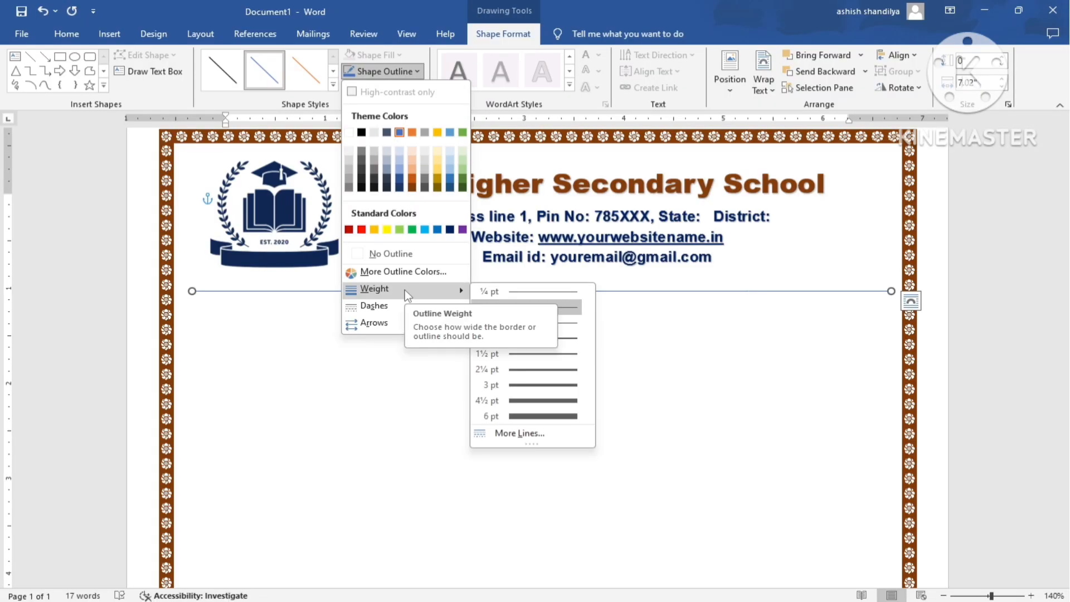
{"action": "left_click", "coordinate": [559, 393]}
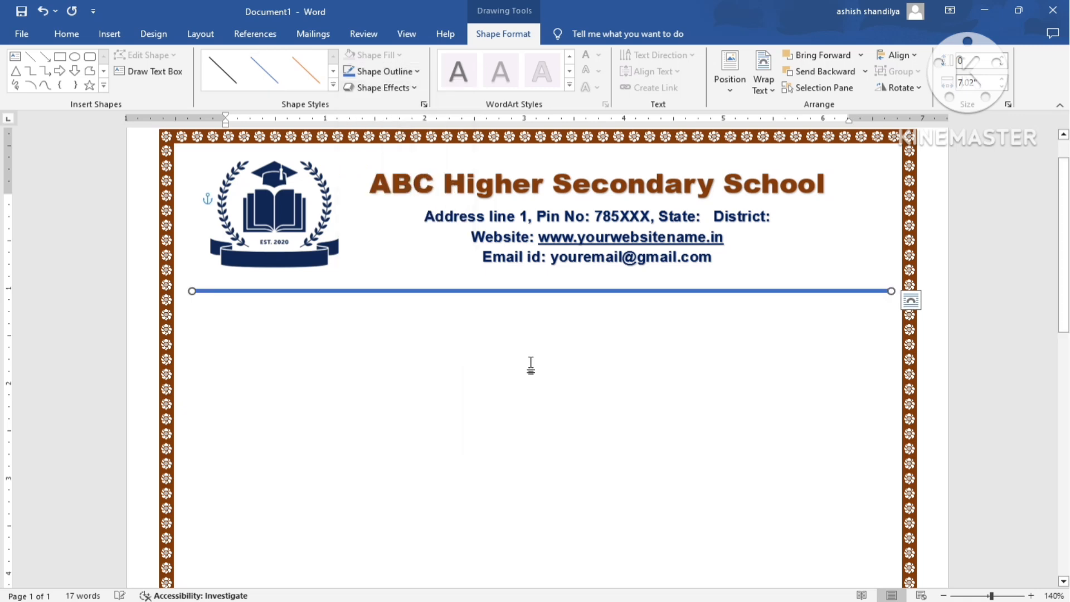
Change the horizontal line's compound type to a double line with a thick upper and a thin lower stroke.
{"action": "left_click", "coordinate": [416, 72]}
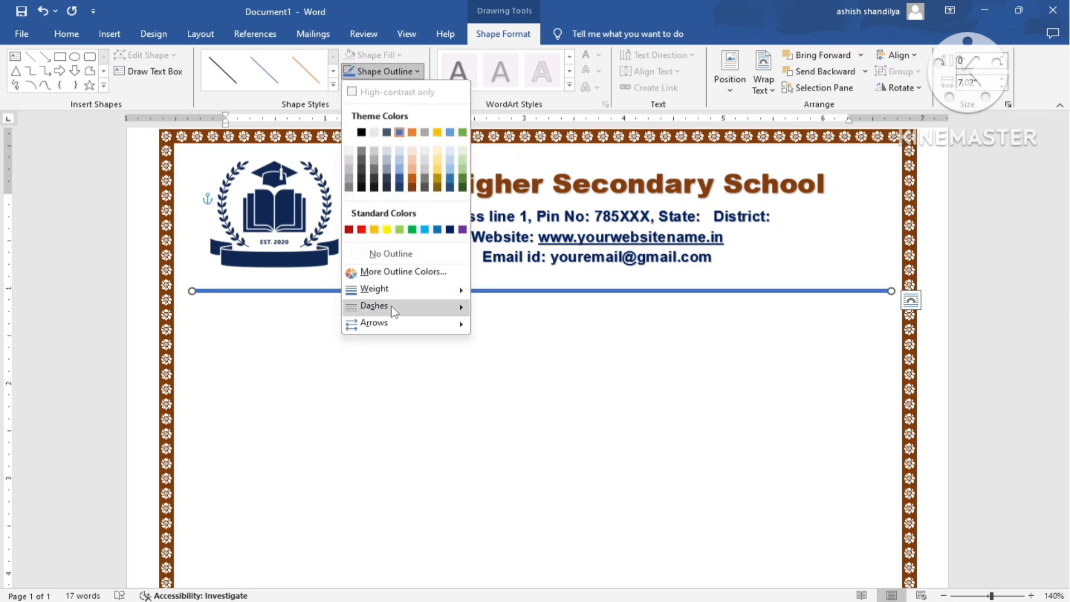
{"action": "mouse_move", "coordinate": [391, 306]}
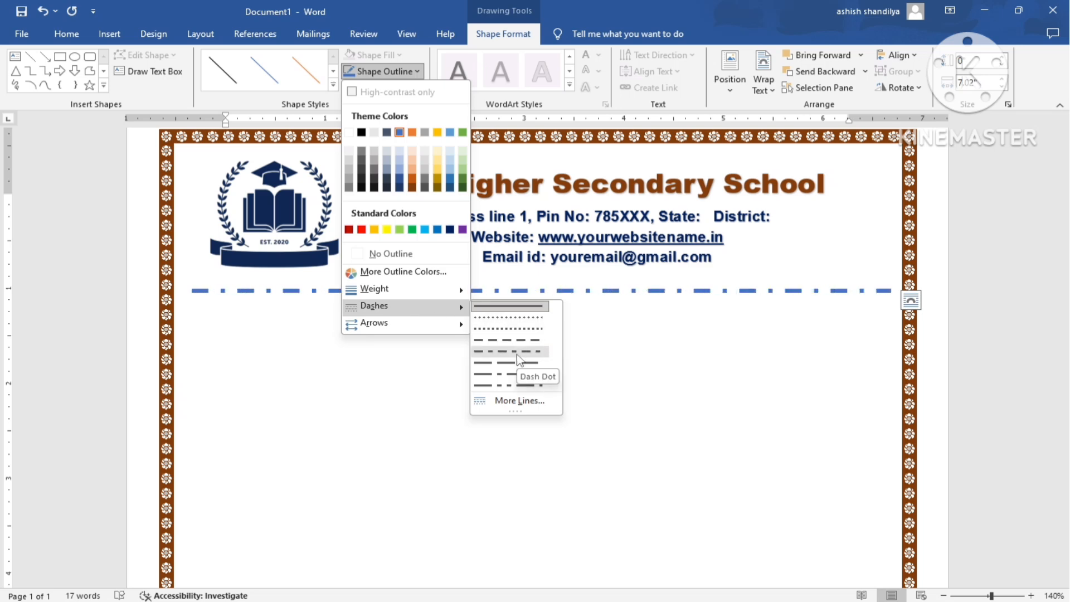
{"action": "left_click", "coordinate": [525, 403]}
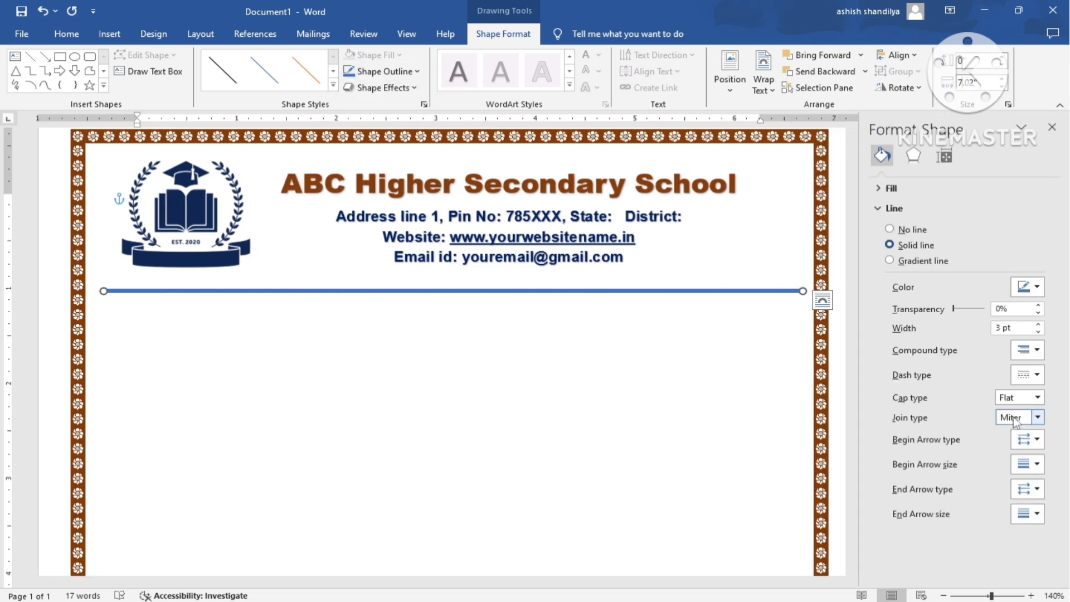
{"action": "left_click", "coordinate": [1028, 349]}
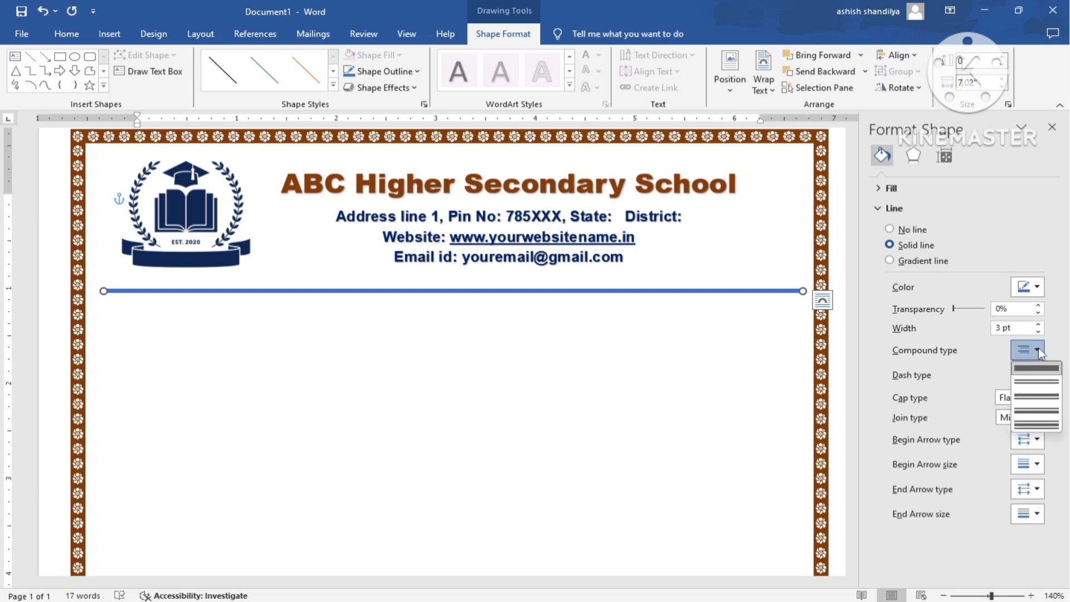
{"action": "left_click", "coordinate": [1040, 398]}
{"action": "left_click", "coordinate": [525, 303]}
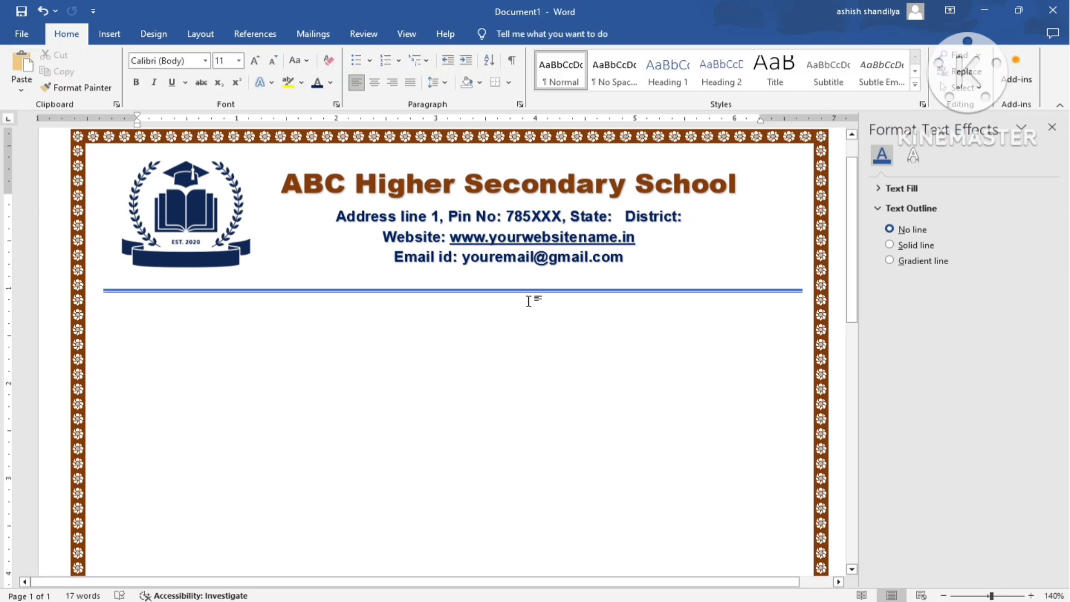
Close the shape formatting options and recolor the horizontal line standard dark blue.
{"action": "left_click", "coordinate": [434, 294]}
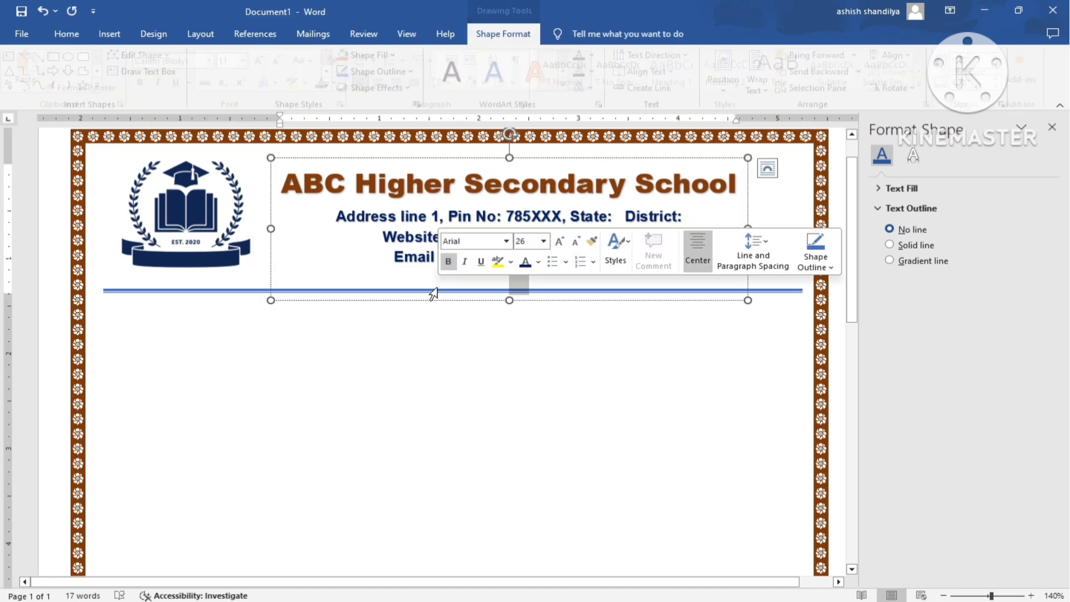
{"action": "left_click", "coordinate": [210, 281]}
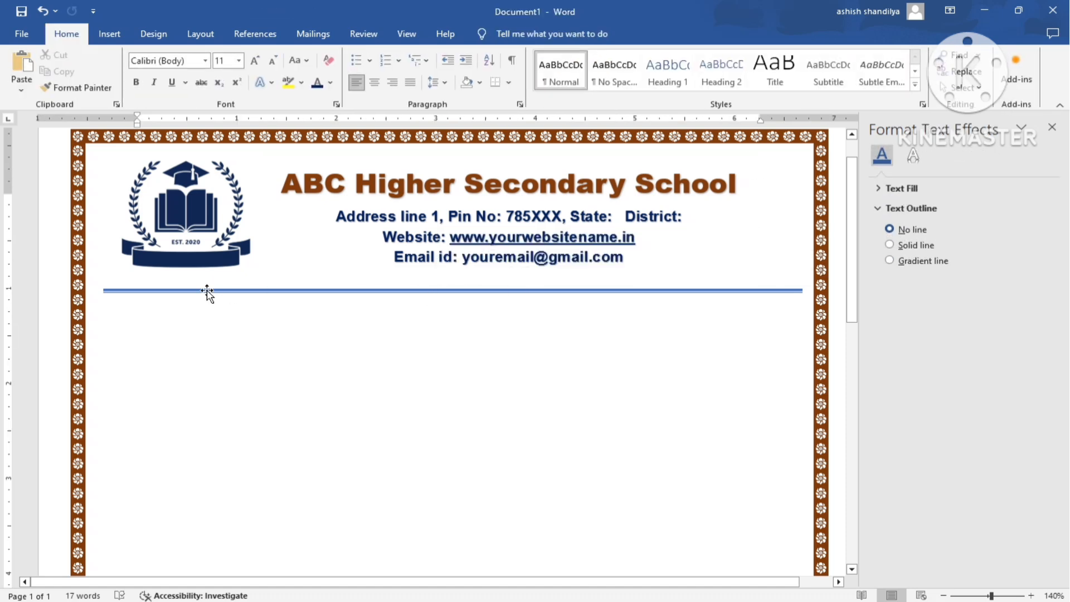
{"action": "left_click", "coordinate": [207, 291]}
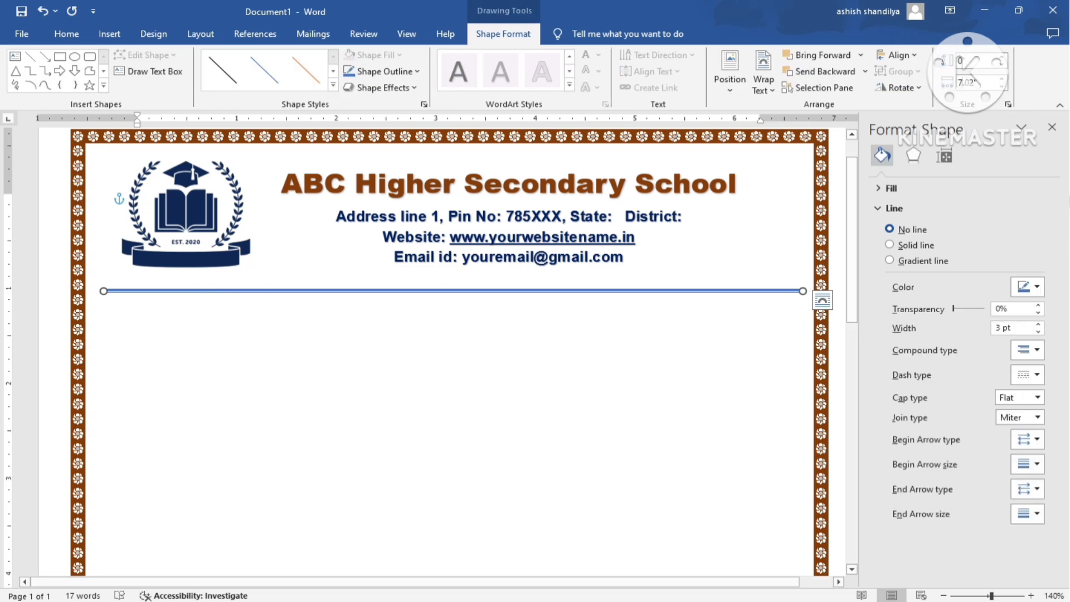
{"action": "left_click", "coordinate": [1052, 127]}
{"action": "left_click", "coordinate": [418, 72]}
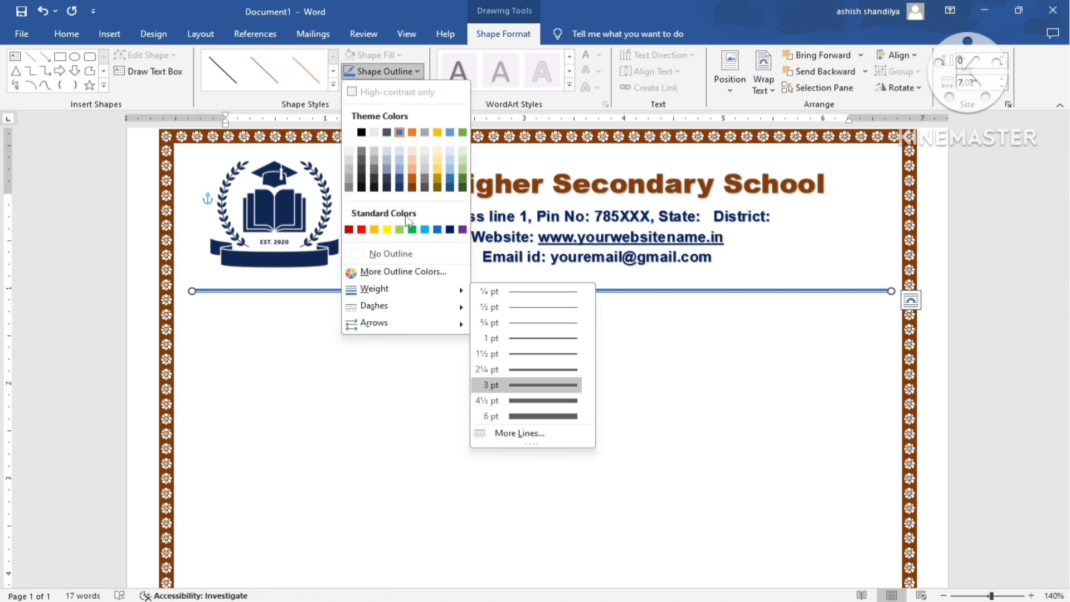
{"action": "left_click", "coordinate": [450, 229]}
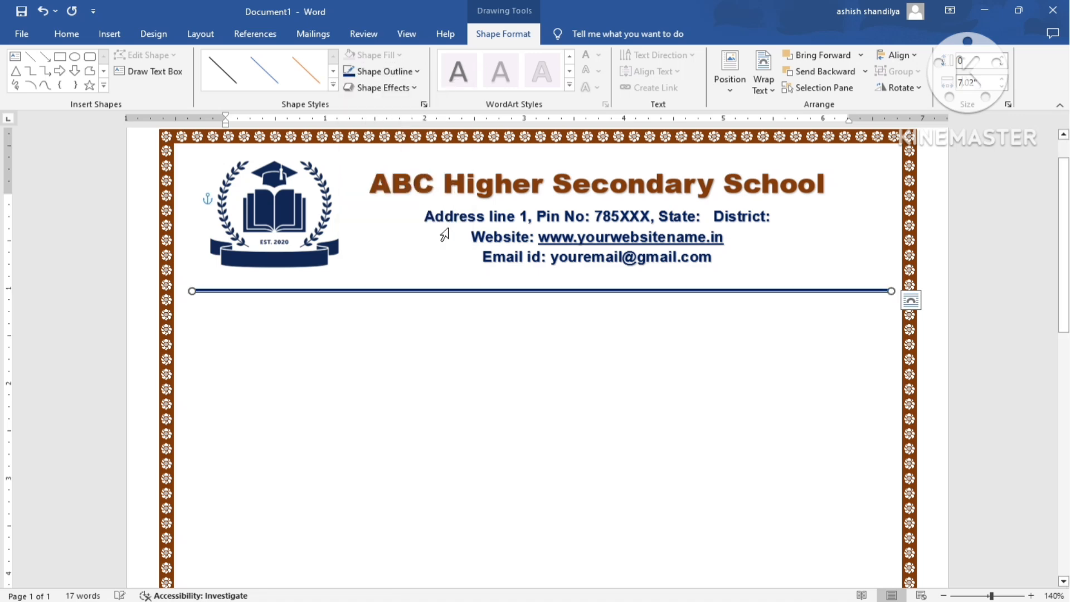
Set the horizontal line's weight to 6 pt and deselect it.
{"action": "left_click", "coordinate": [418, 71]}
{"action": "mouse_move", "coordinate": [379, 289]}
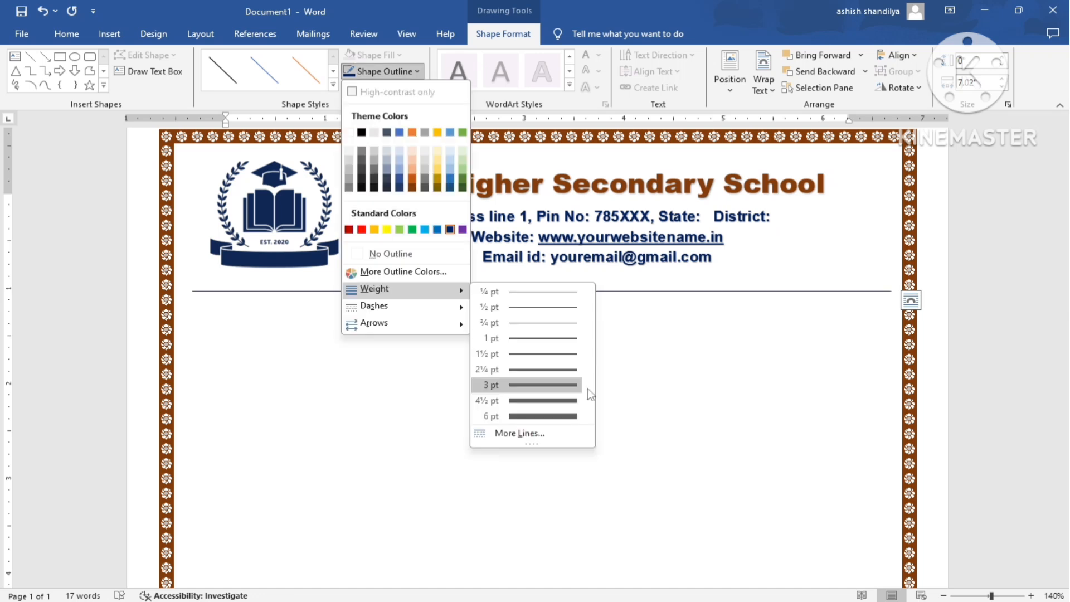
{"action": "left_click", "coordinate": [555, 416]}
{"action": "left_click", "coordinate": [627, 418]}
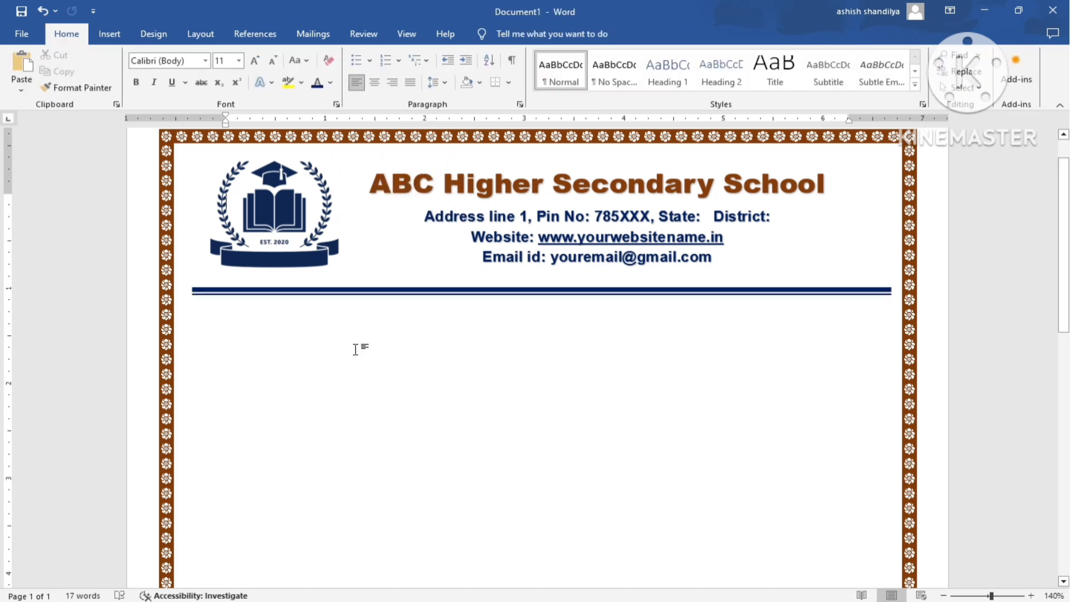
Move the double divider line to the page border's inner edge and lengthen it to span the full width between the borders.
{"action": "left_click_drag", "start_coordinate": [307, 290], "coordinate": [289, 297]}
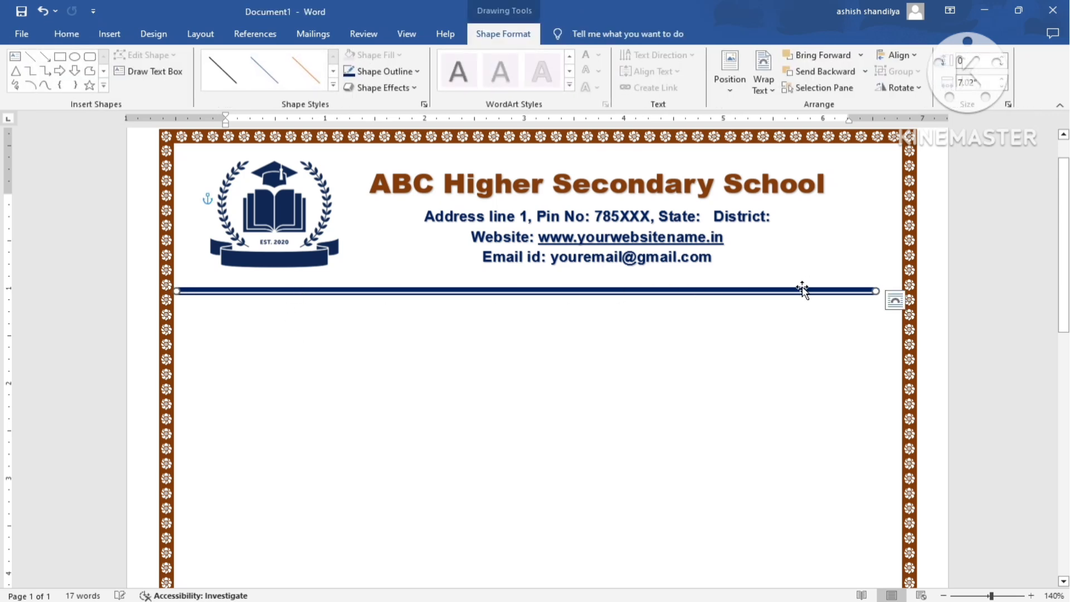
{"action": "left_click_drag", "start_coordinate": [876, 290], "coordinate": [897, 291]}
{"action": "left_click", "coordinate": [726, 374]}
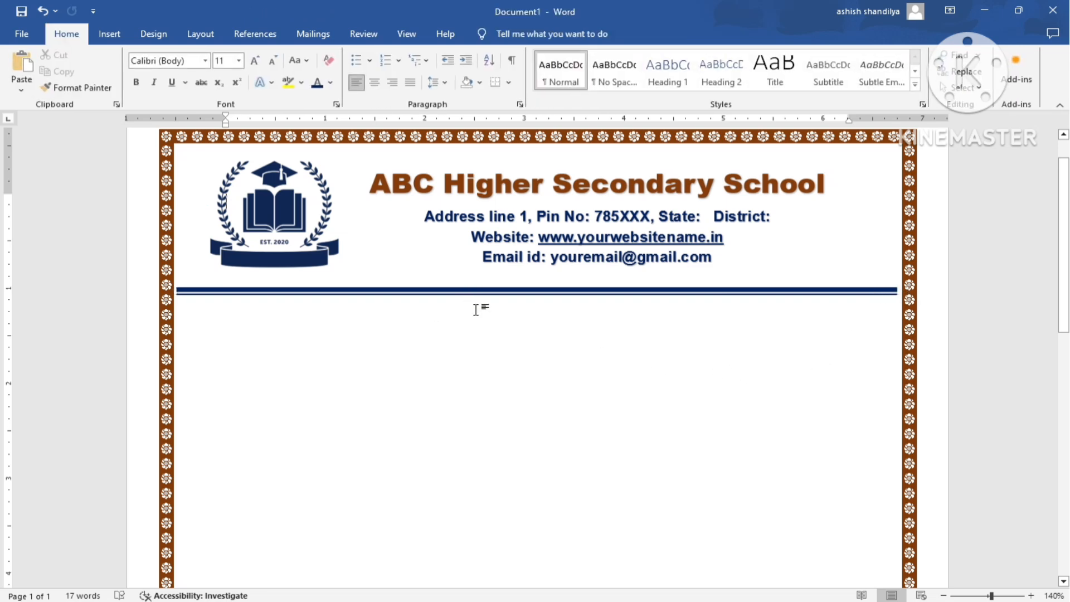
Insert a WordArt text box in the plain black fill style and place it just below the divider line.
{"action": "scroll", "coordinate": [475, 310], "scroll_direction": "down", "scroll_amount": 2}
{"action": "left_click", "coordinate": [109, 34]}
{"action": "left_click", "coordinate": [778, 84]}
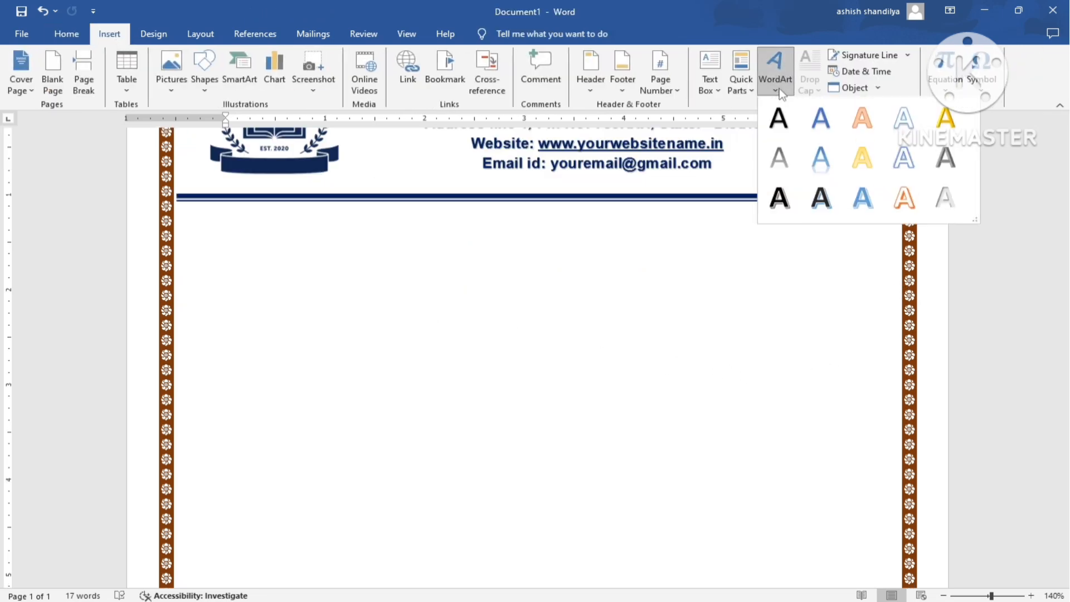
{"action": "left_click", "coordinate": [779, 120]}
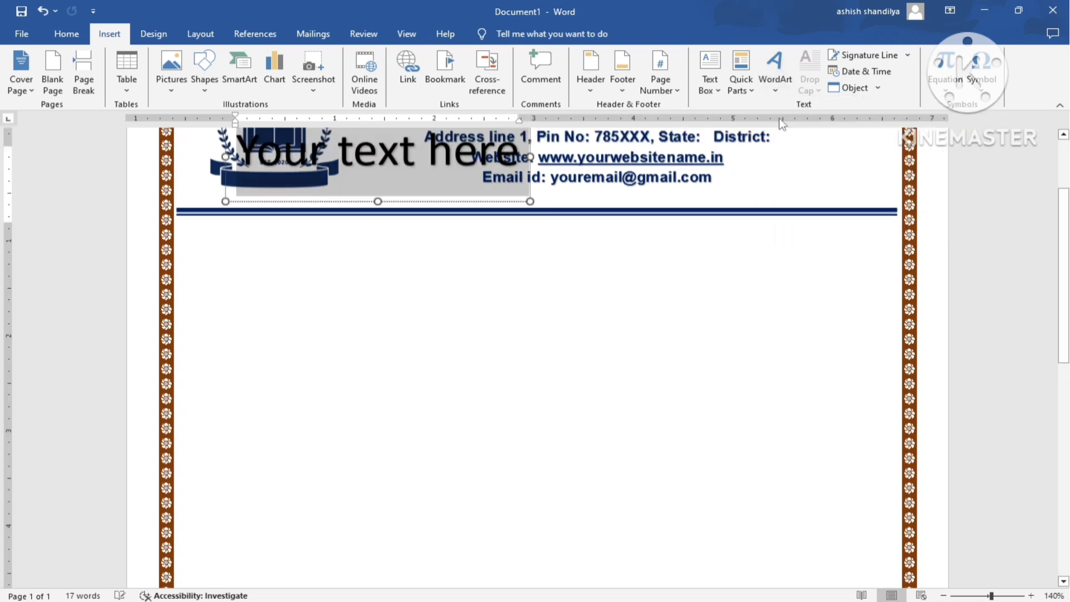
{"action": "left_click_drag", "start_coordinate": [356, 142], "coordinate": [327, 260]}
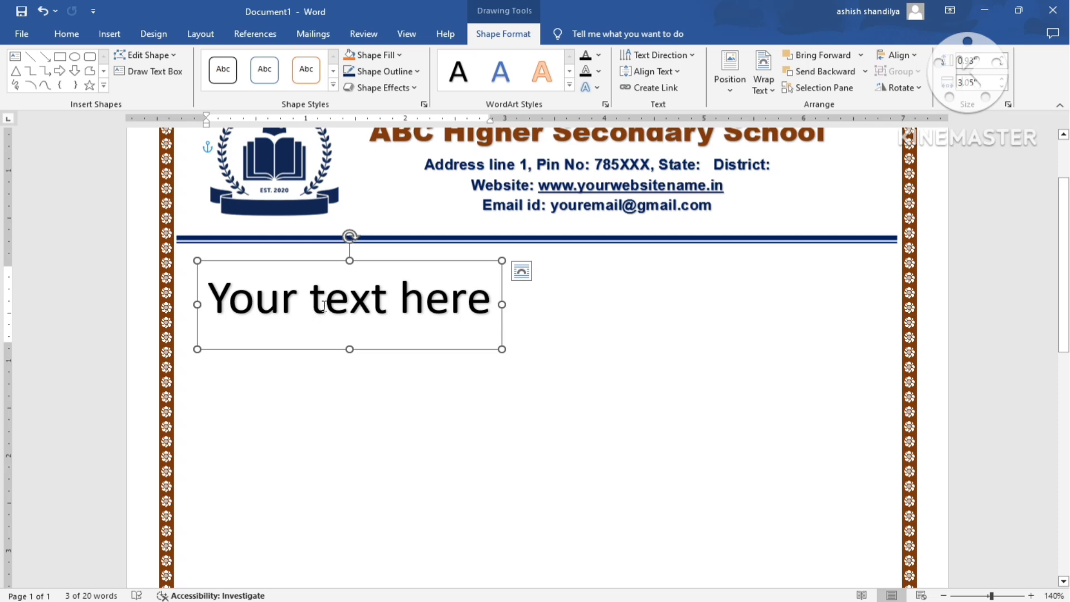
Replace the WordArt placeholder with "Result of Final Term Examination 2024, Session 2023-24".
{"action": "triple_click", "coordinate": [465, 303]}
{"action": "key", "text": "BackSpace"}
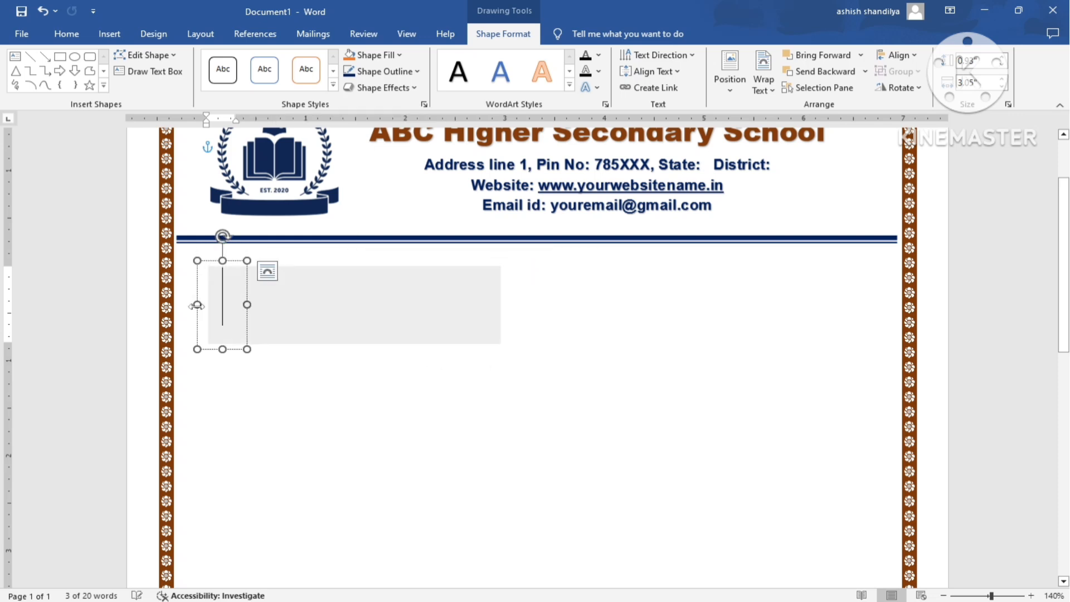
{"action": "type", "text": "Result"}
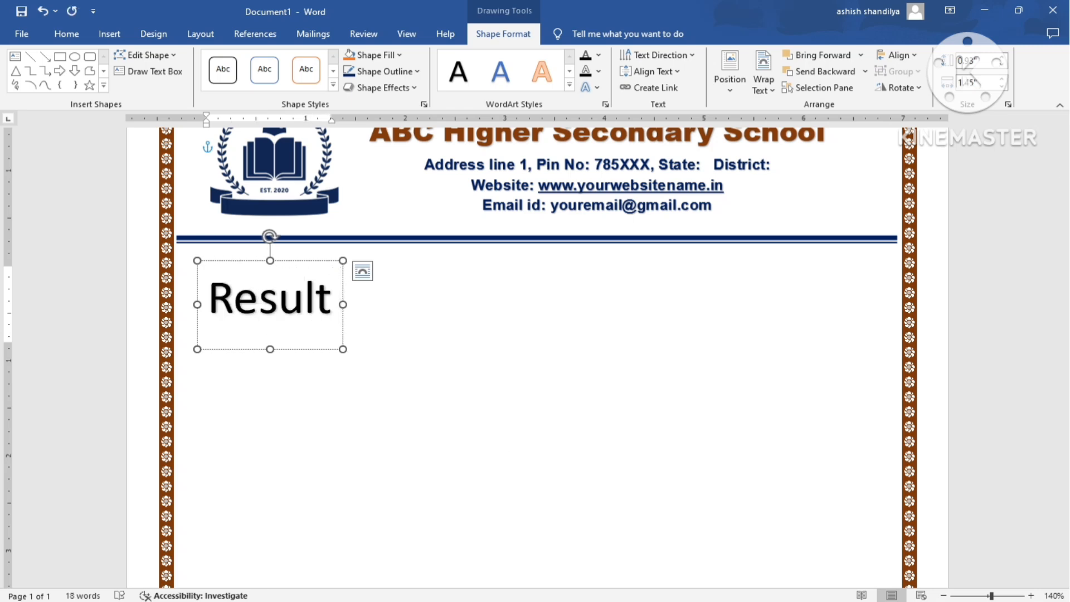
{"action": "type", "text": " of Final"}
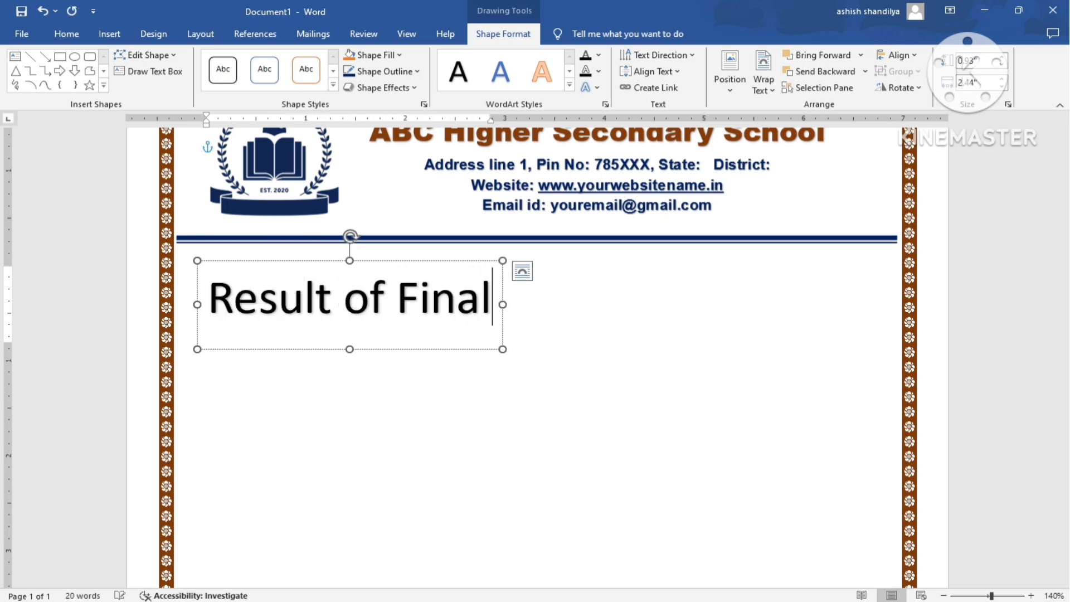
{"action": "type", "text": " Term E"}
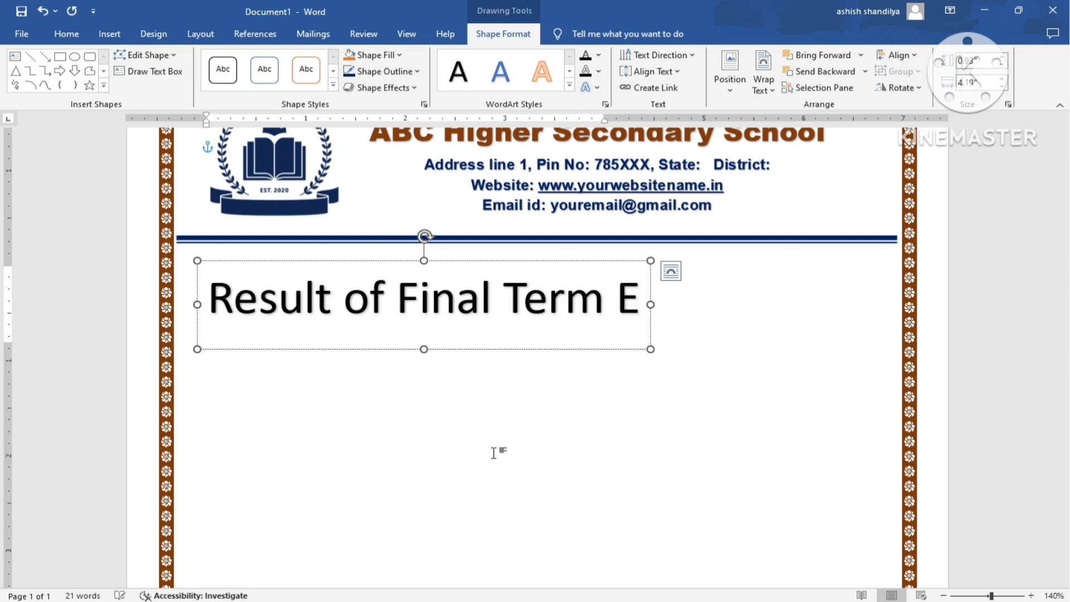
{"action": "type", "text": "xamination 2024, Sess"}
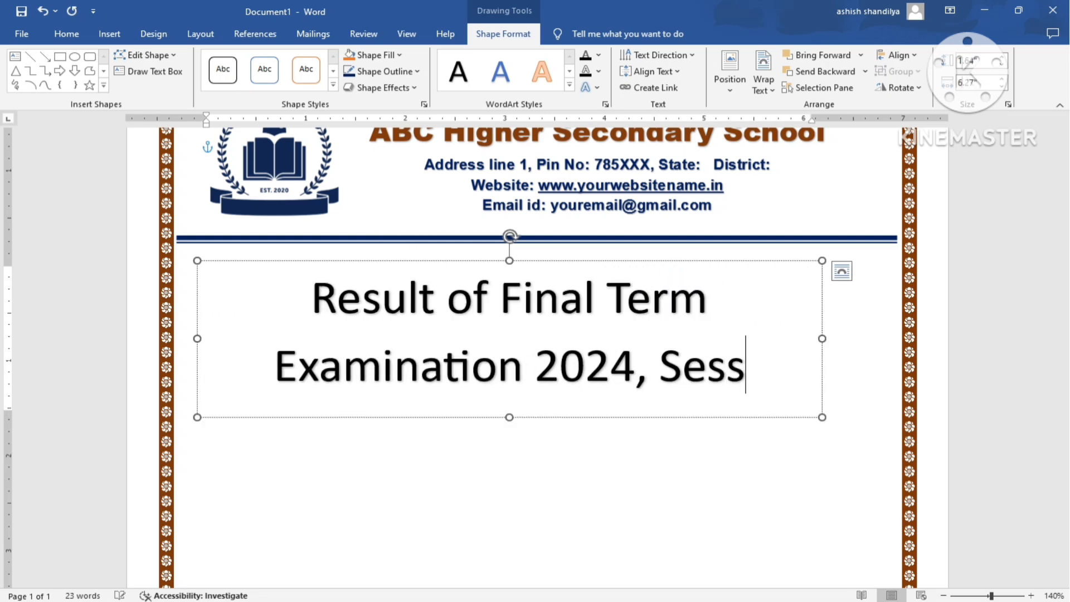
{"action": "type", "text": "ion 20"}
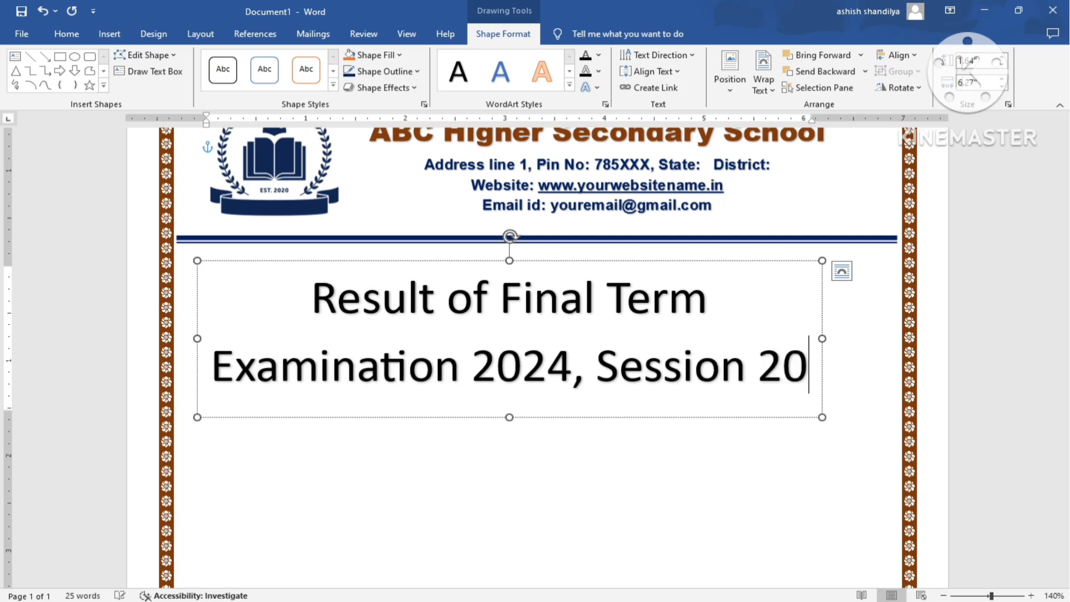
{"action": "type", "text": "2"}
{"action": "type", "text": "- 2"}
{"action": "key", "text": "BackSpace"}
{"action": "key", "text": "BackSpace"}
{"action": "type", "text": "24"}
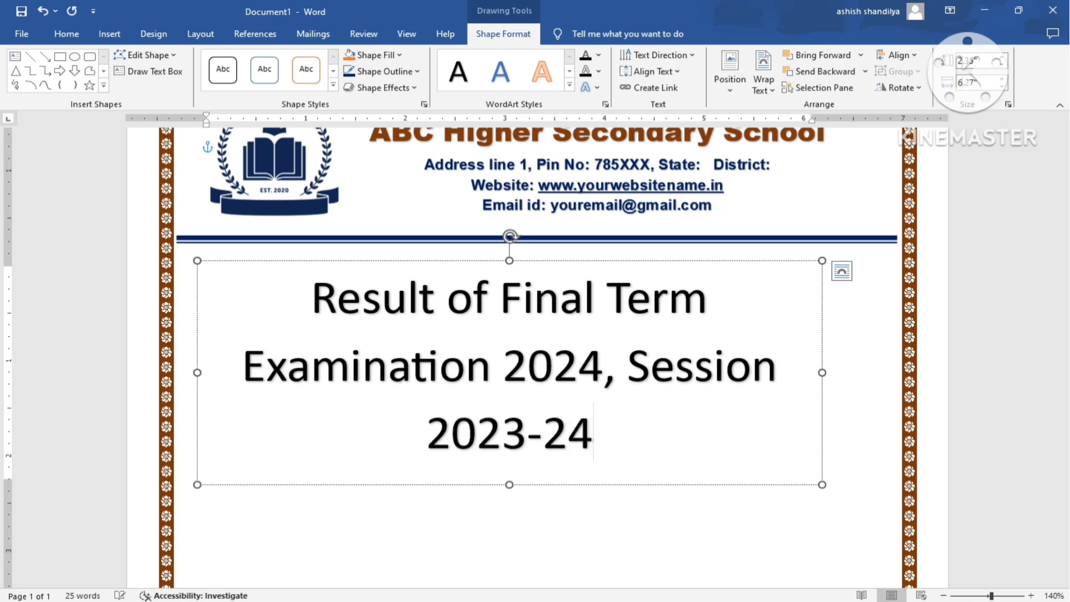
Set the font size of the whole examination result title to 16.
{"action": "left_click_drag", "start_coordinate": [316, 297], "coordinate": [642, 468]}
{"action": "left_click", "coordinate": [67, 34]}
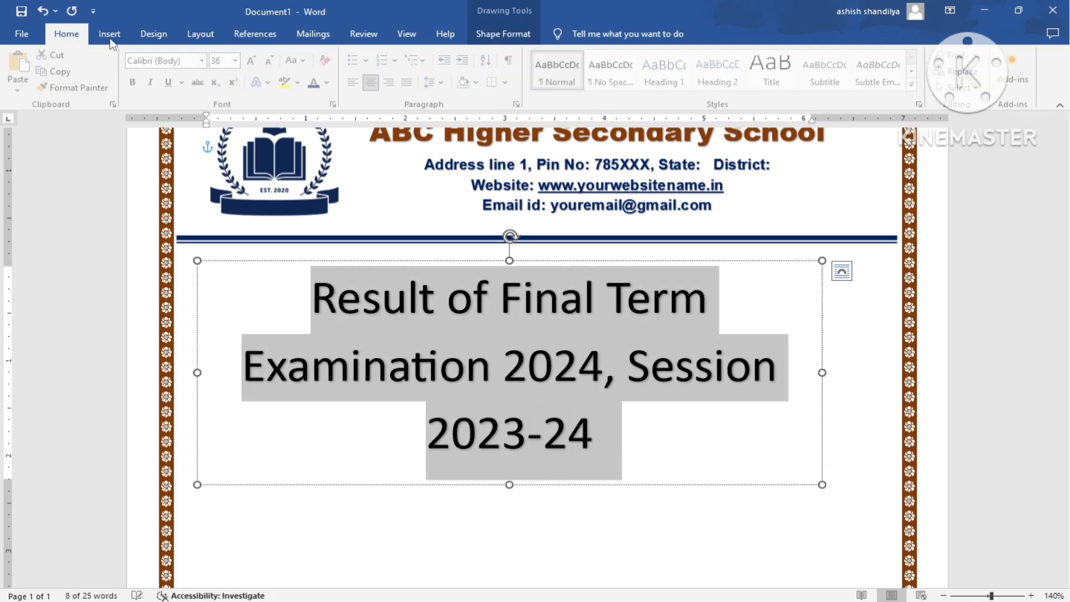
{"action": "left_click", "coordinate": [239, 61]}
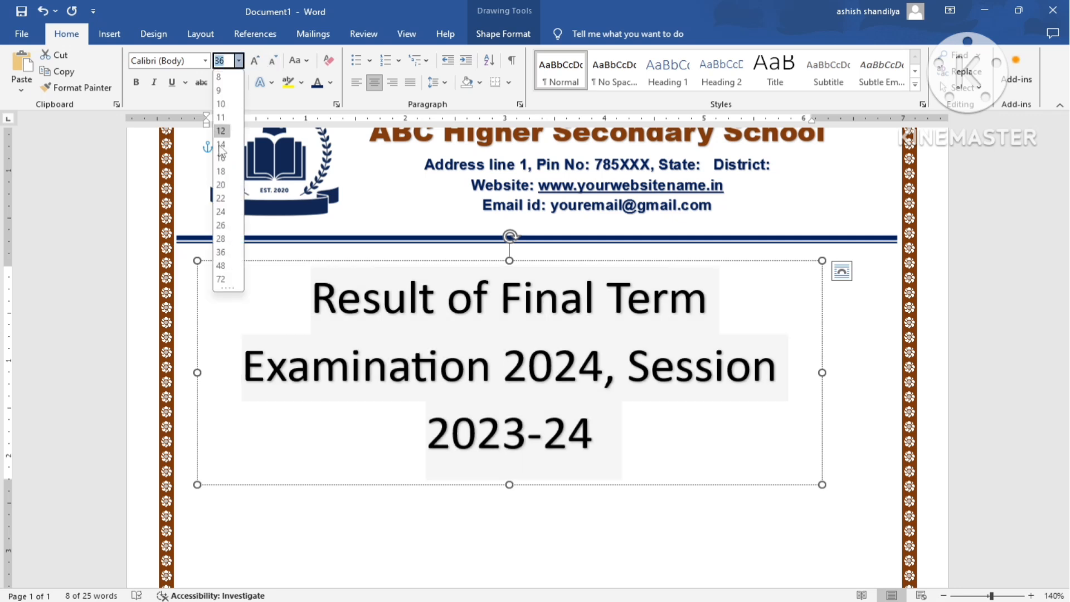
{"action": "left_click", "coordinate": [221, 158]}
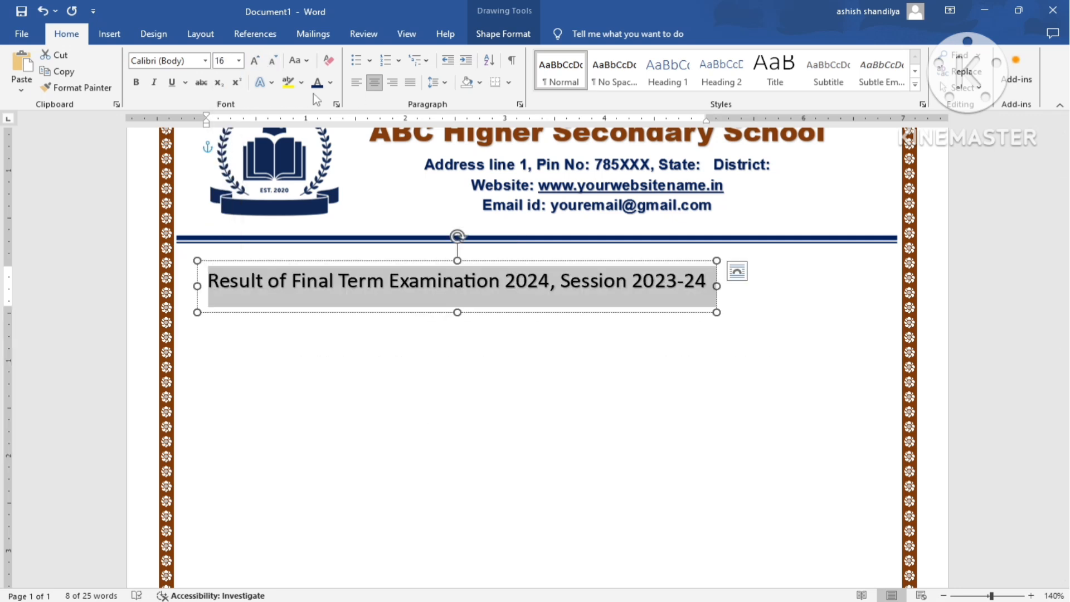
Make the result title bold in the darkest orange theme color and center it below the divider line.
{"action": "left_click", "coordinate": [330, 83]}
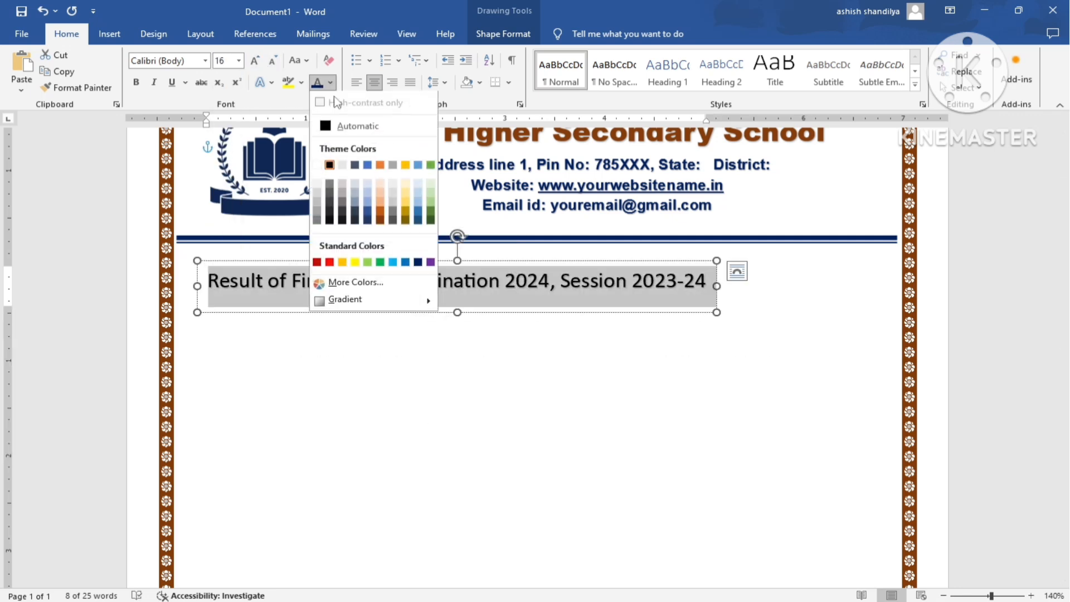
{"action": "left_click", "coordinate": [379, 221]}
{"action": "left_click", "coordinate": [137, 81]}
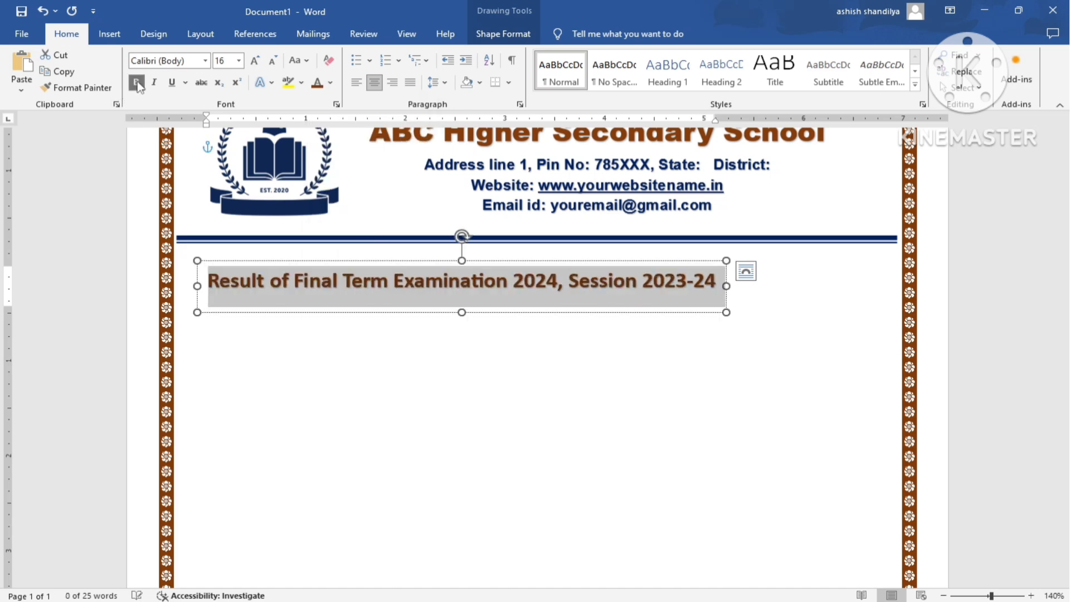
{"action": "left_click_drag", "start_coordinate": [412, 263], "coordinate": [482, 254]}
{"action": "left_click", "coordinate": [530, 348]}
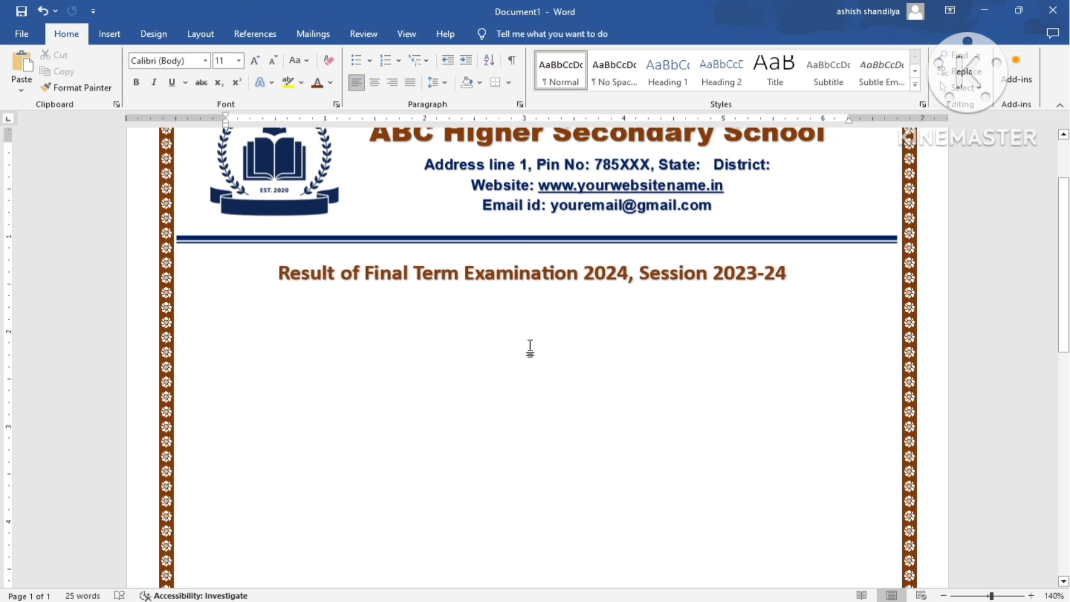
Insert a table with two columns and one row and position it below the result title.
{"action": "scroll", "coordinate": [530, 348], "scroll_direction": "down", "scroll_amount": 1}
{"action": "left_click", "coordinate": [109, 34]}
{"action": "left_click", "coordinate": [137, 83]}
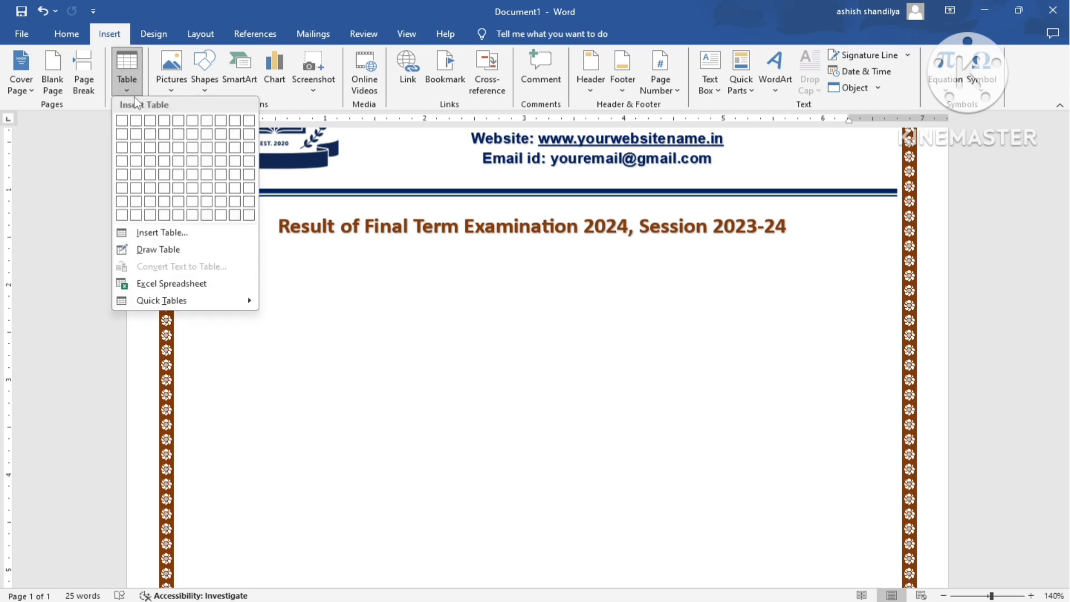
{"action": "left_click", "coordinate": [137, 126]}
{"action": "left_click_drag", "start_coordinate": [207, 181], "coordinate": [194, 322]}
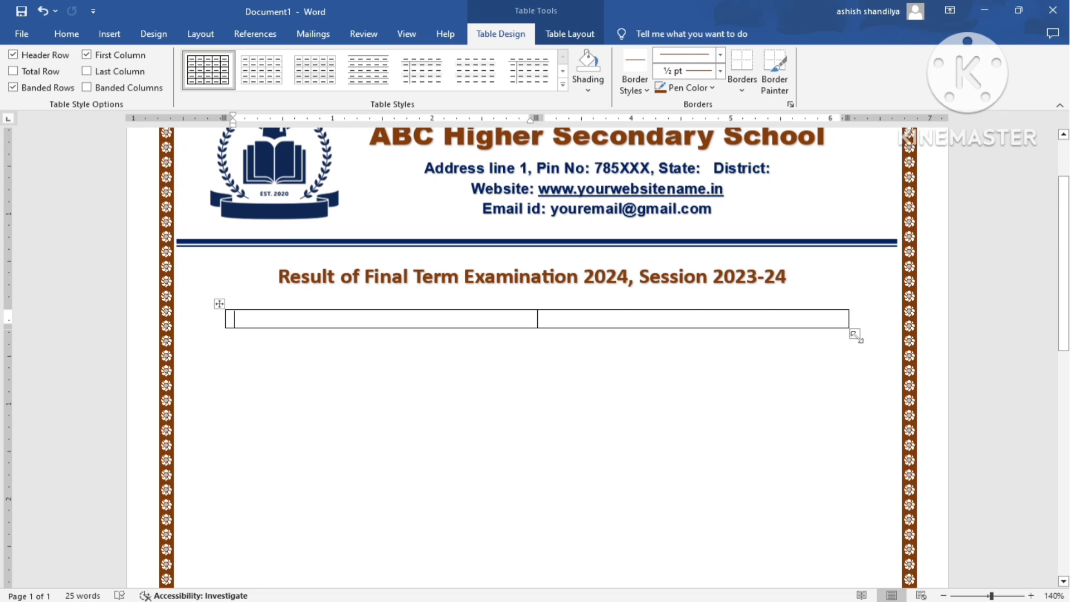
Narrow the two-cell table to about 2.5 inches wide, and undo a trial move of it.
{"action": "left_click_drag", "start_coordinate": [855, 334], "coordinate": [473, 330]}
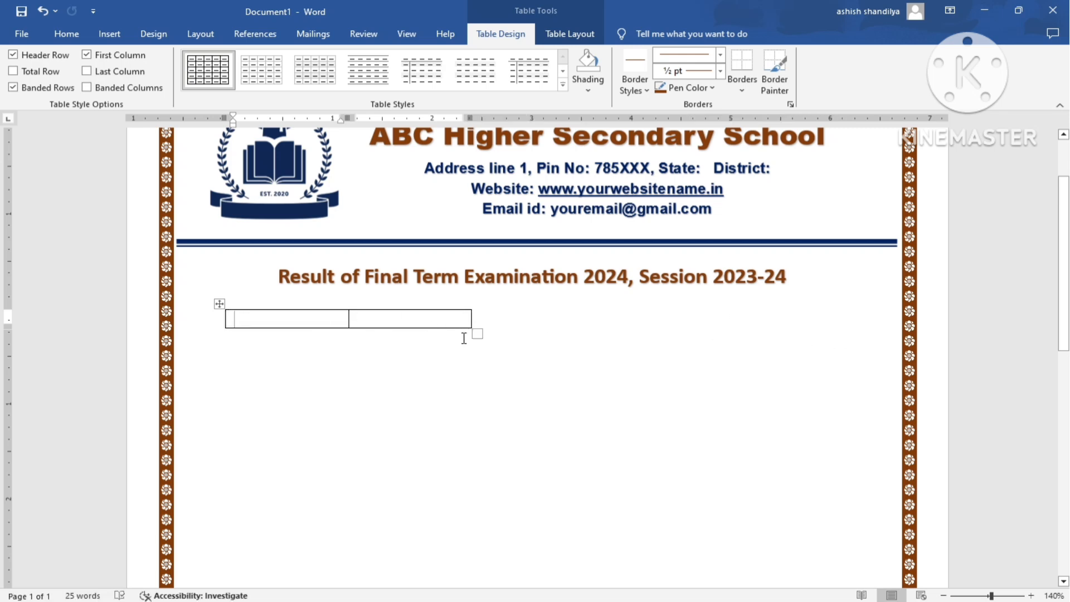
{"action": "left_click_drag", "start_coordinate": [216, 304], "coordinate": [186, 298]}
{"action": "key", "text": "ctrl+z"}
Shade the first cell of the table with the darkest green theme color.
{"action": "scroll", "coordinate": [327, 217], "scroll_direction": "down", "scroll_amount": 2}
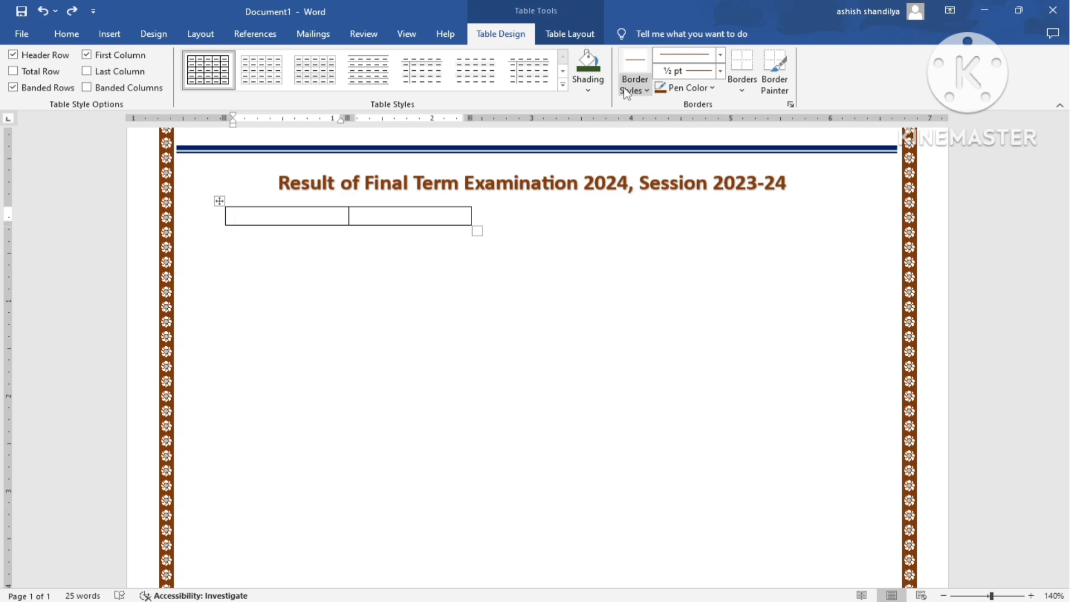
{"action": "left_click", "coordinate": [589, 85]}
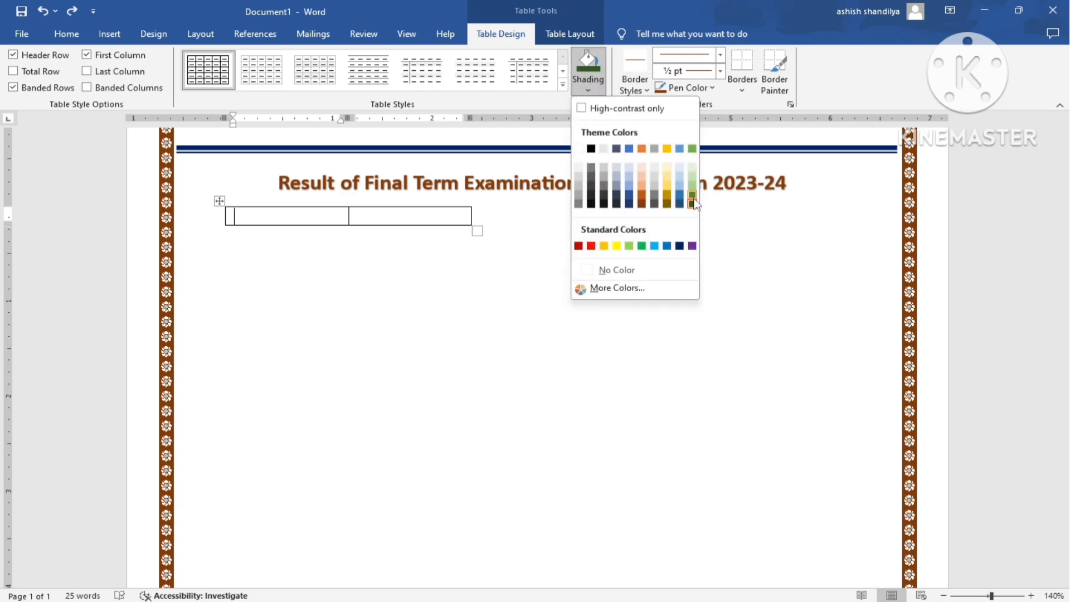
{"action": "left_click", "coordinate": [692, 205]}
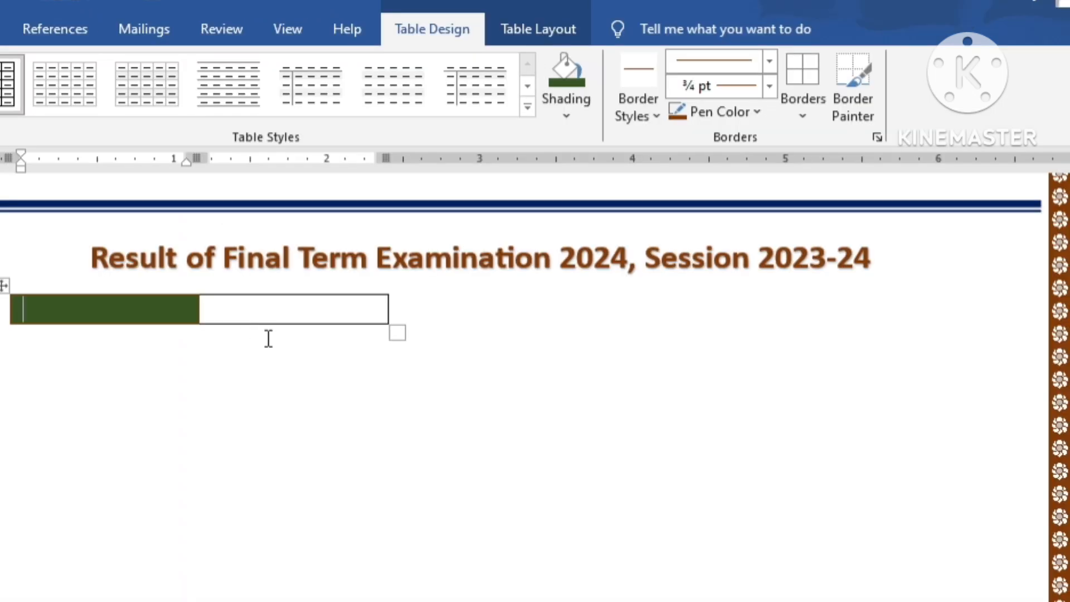
Apply all borders to both table cells with a ½ pt line in the darkest orange theme color.
{"action": "left_click_drag", "start_coordinate": [93, 312], "coordinate": [300, 309]}
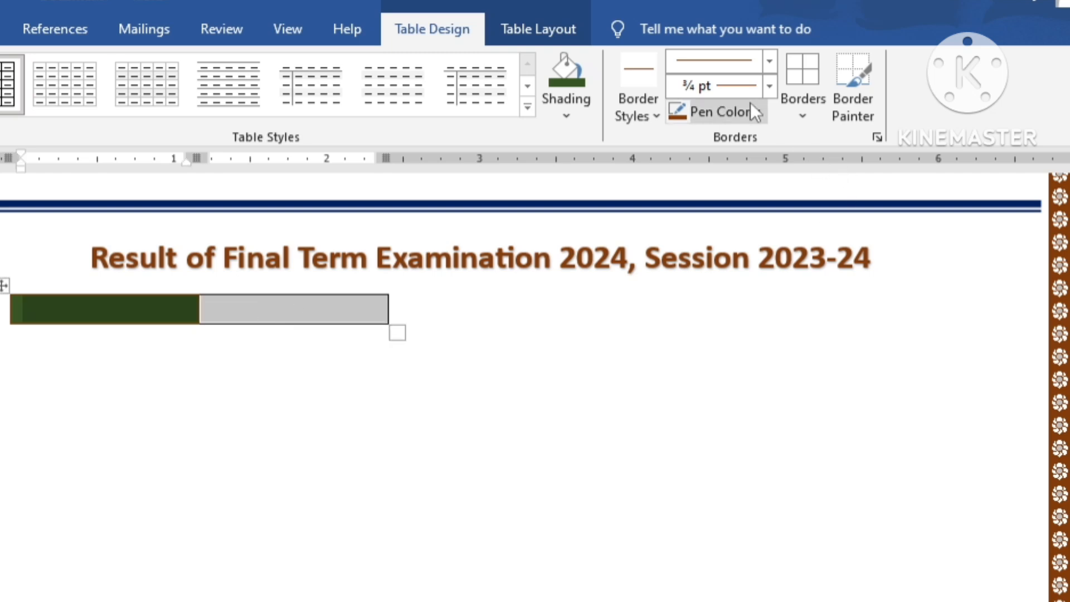
{"action": "left_click", "coordinate": [742, 116]}
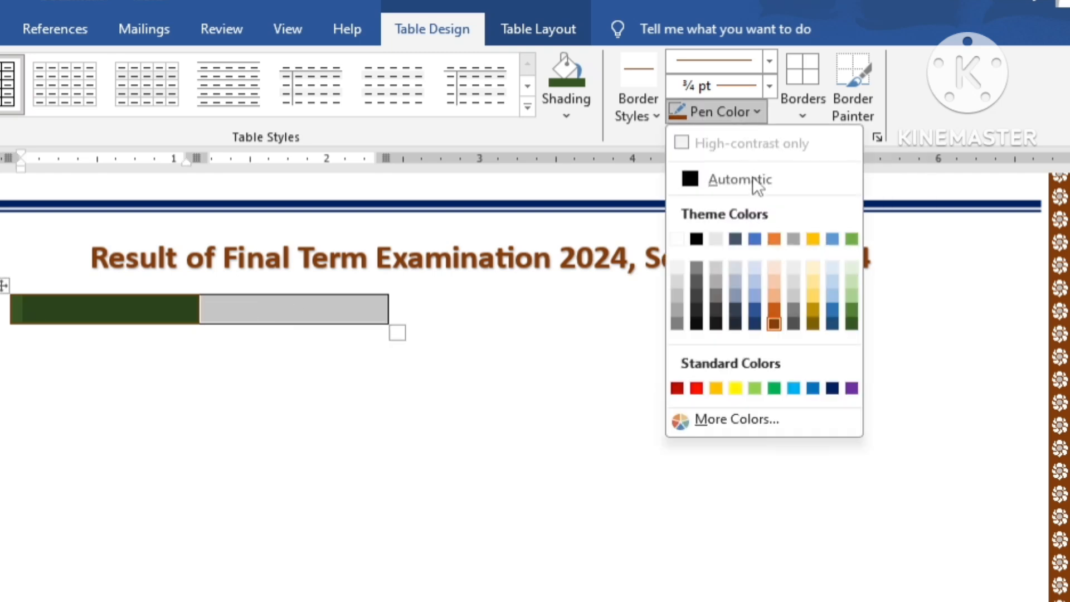
{"action": "left_click", "coordinate": [774, 324]}
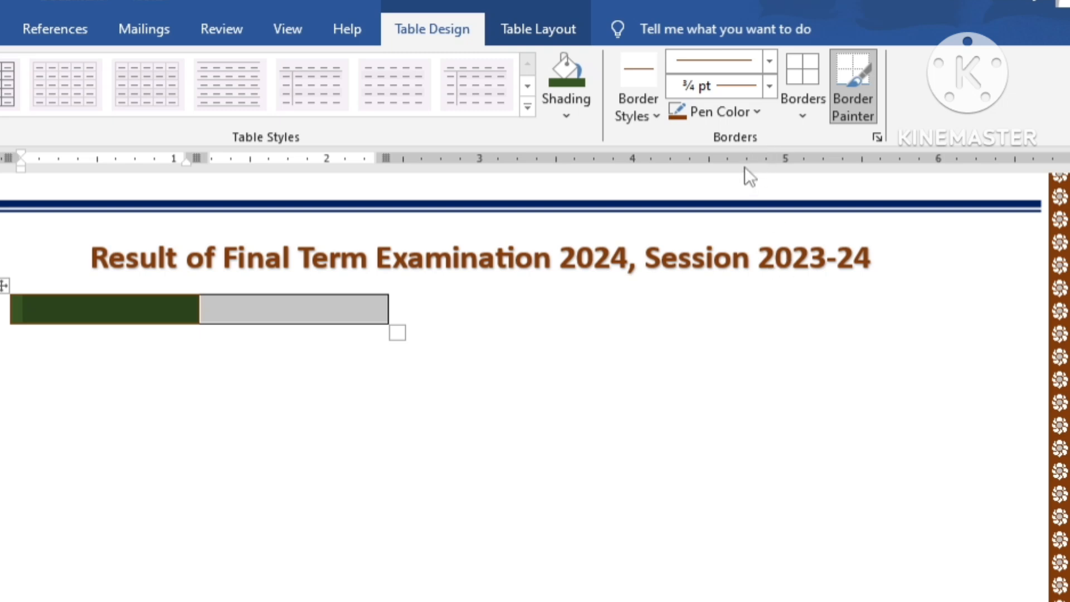
{"action": "left_click", "coordinate": [770, 88]}
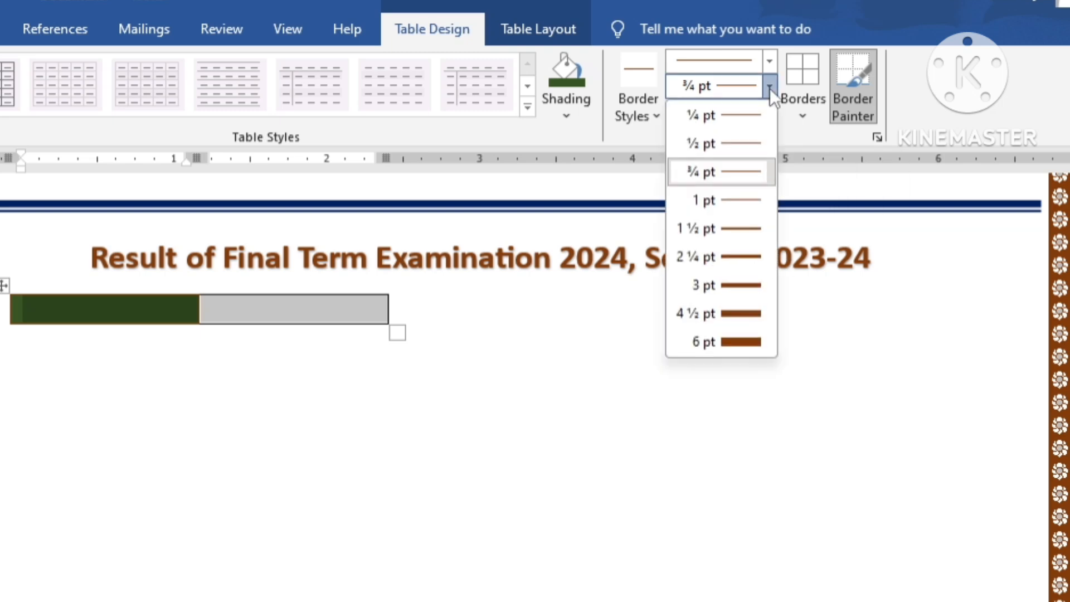
{"action": "left_click", "coordinate": [747, 145]}
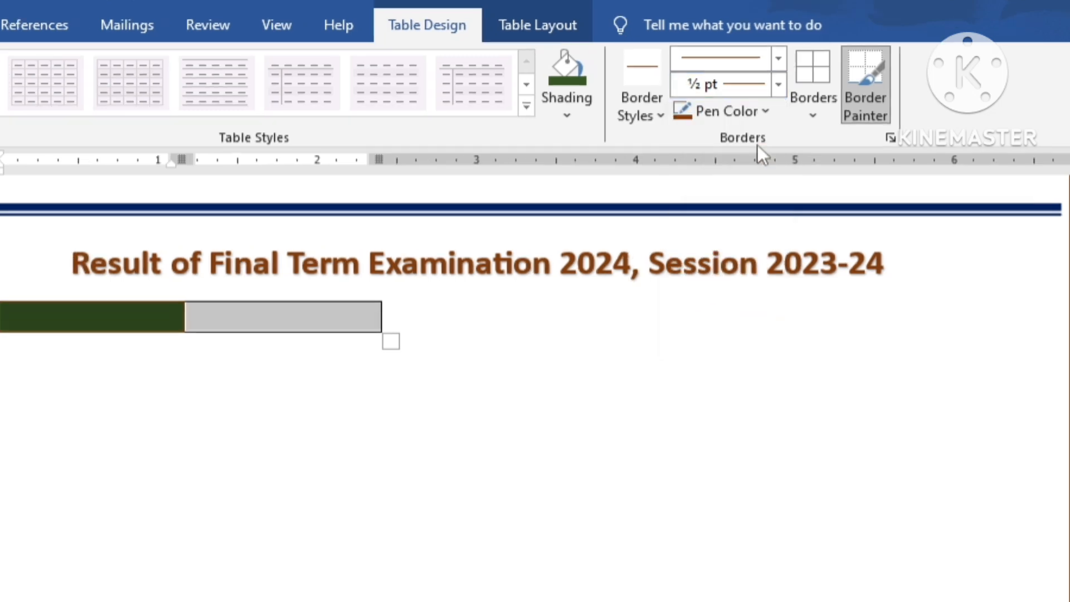
{"action": "left_click", "coordinate": [813, 114]}
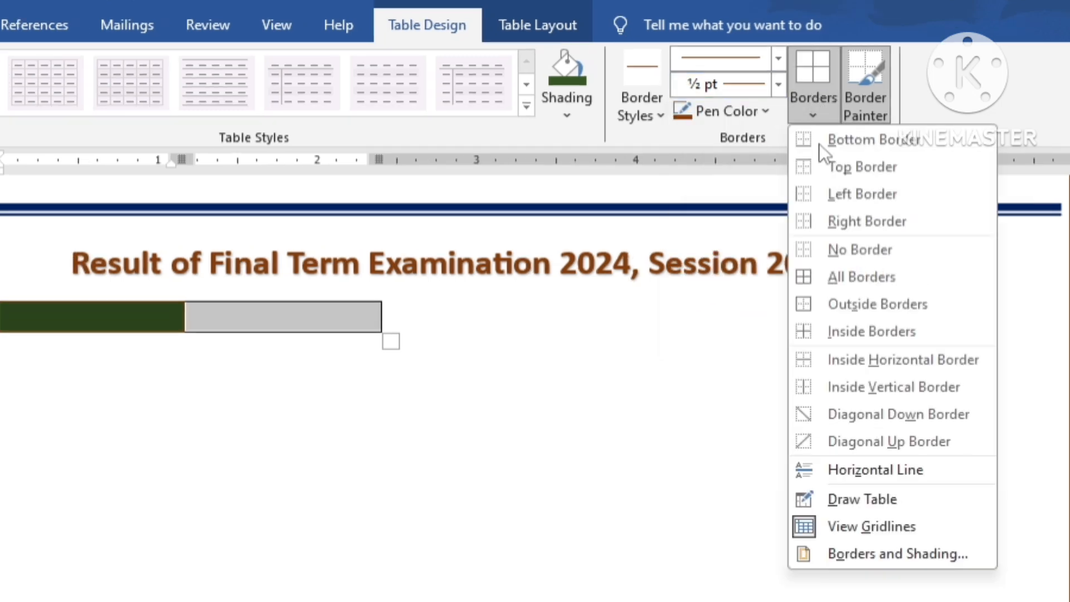
{"action": "left_click", "coordinate": [851, 277]}
{"action": "left_click", "coordinate": [616, 385]}
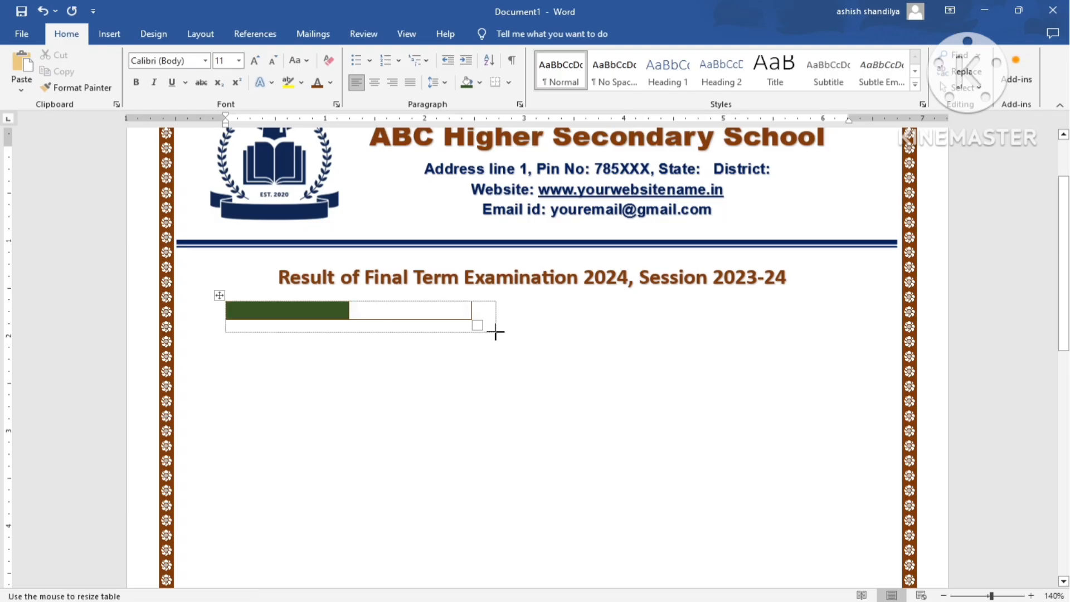
Widen the table to about 2.9 inches and place a duplicate of it alongside in the same row.
{"action": "left_click_drag", "start_coordinate": [474, 322], "coordinate": [512, 324]}
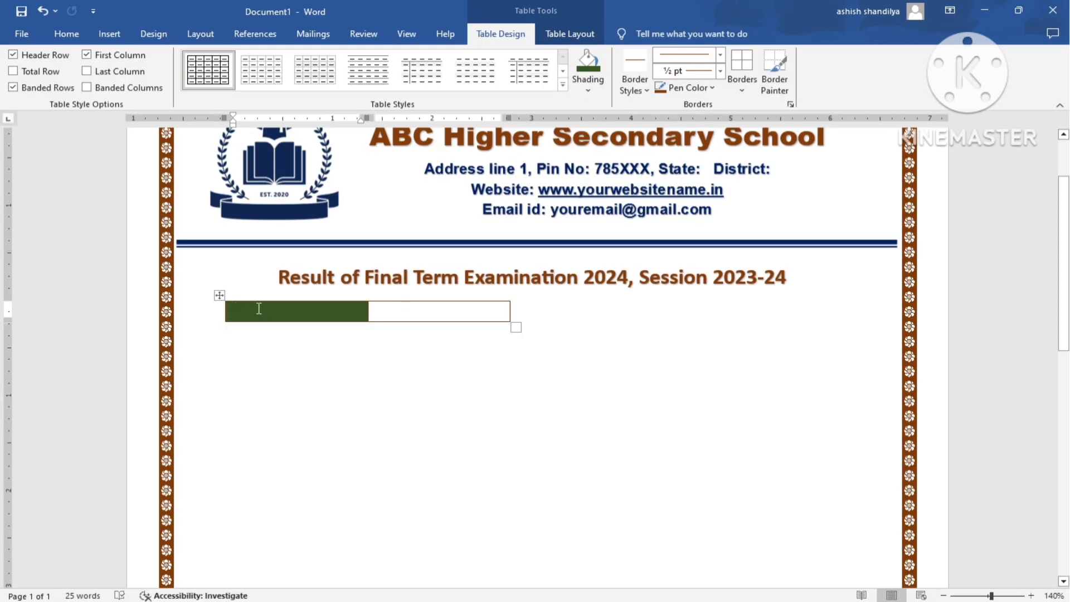
{"action": "left_click_drag", "start_coordinate": [220, 300], "coordinate": [219, 349]}
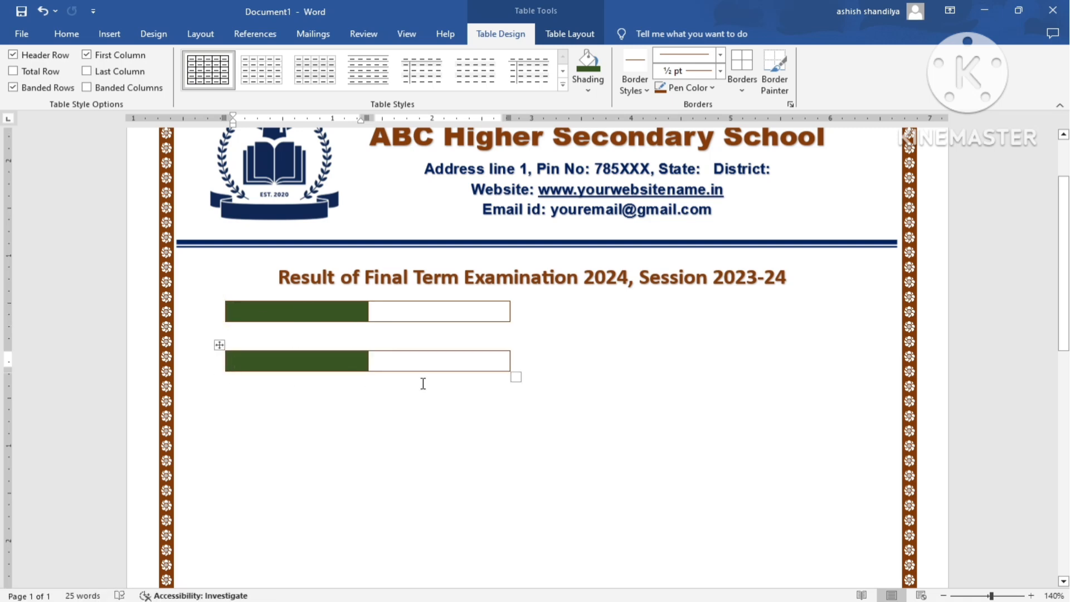
{"action": "left_click_drag", "start_coordinate": [219, 346], "coordinate": [523, 297]}
{"action": "left_click", "coordinate": [329, 341]}
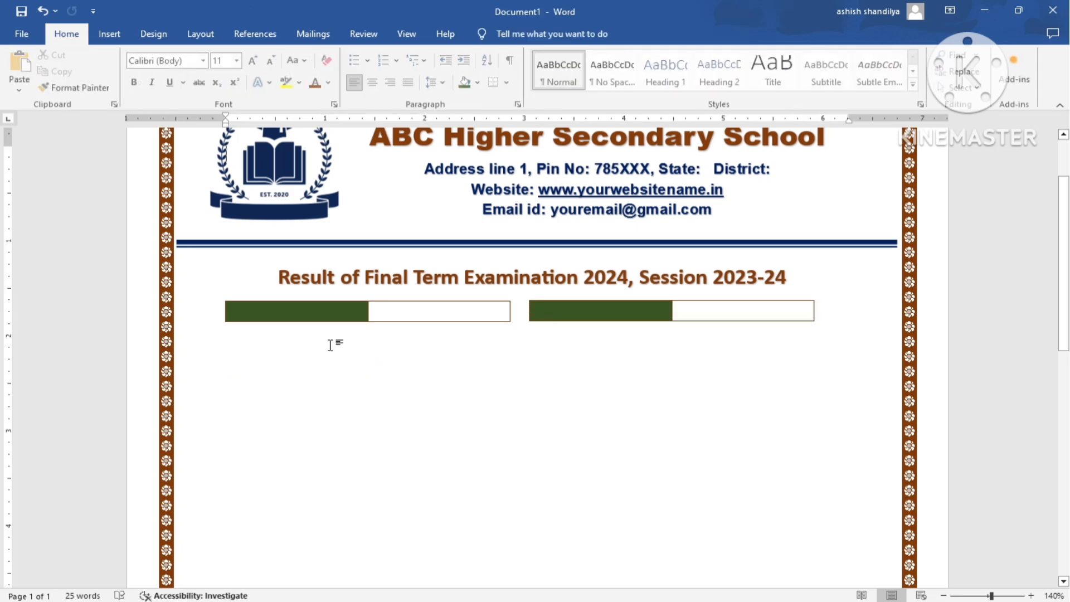
Label the shaded cell of the first two-cell table "Roll No:" in white text.
{"action": "left_click", "coordinate": [318, 317]}
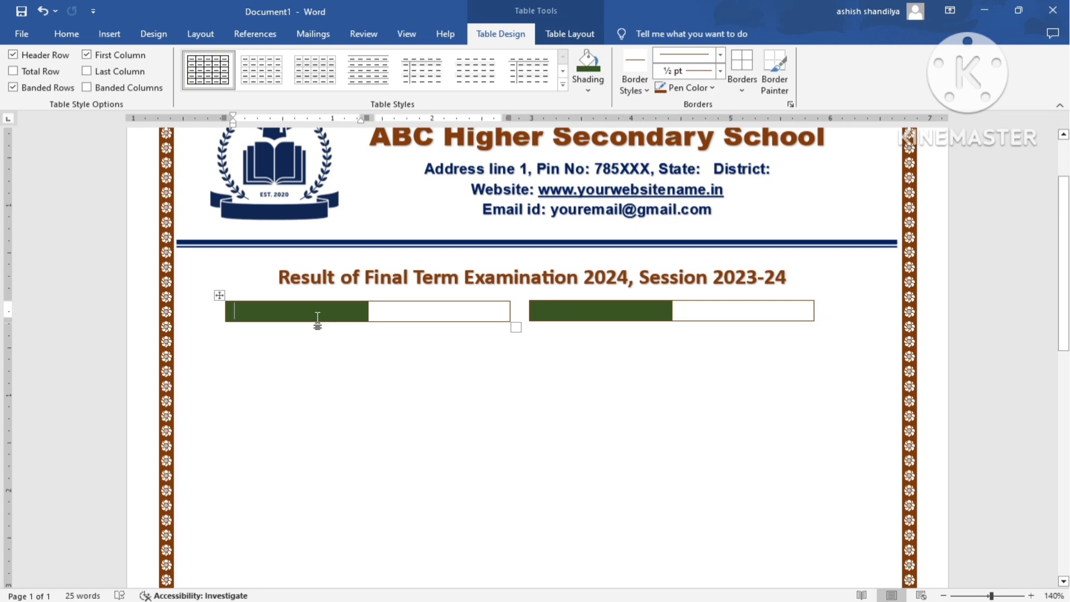
{"action": "type", "text": "Rol"}
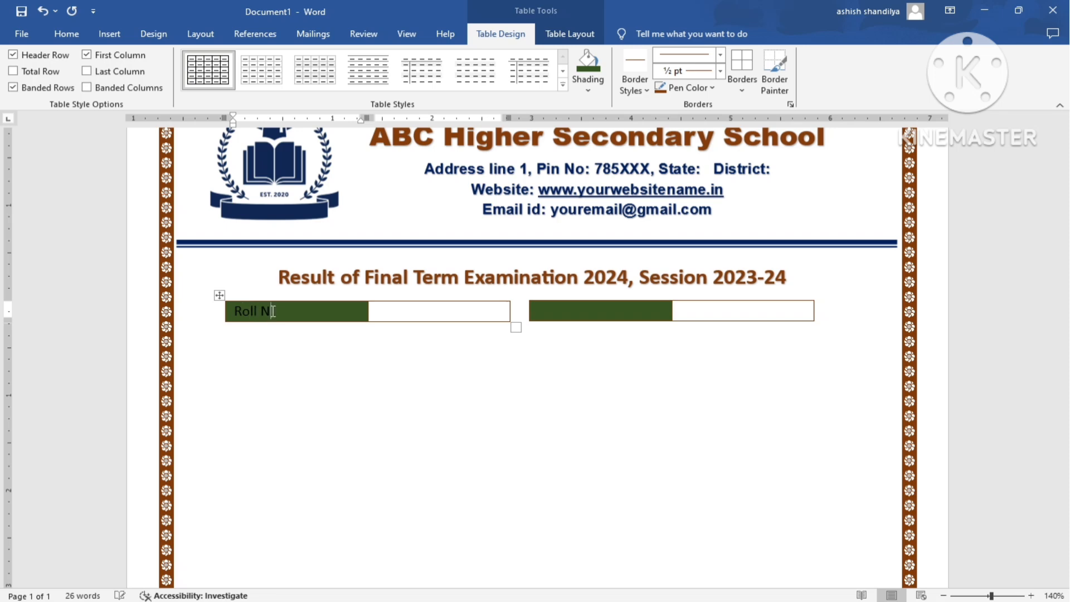
{"action": "type", "text": "l N"}
Enter "Result" in the shaded cell of the second two-cell table and make the text white and bold.
{"action": "left_click", "coordinate": [566, 311]}
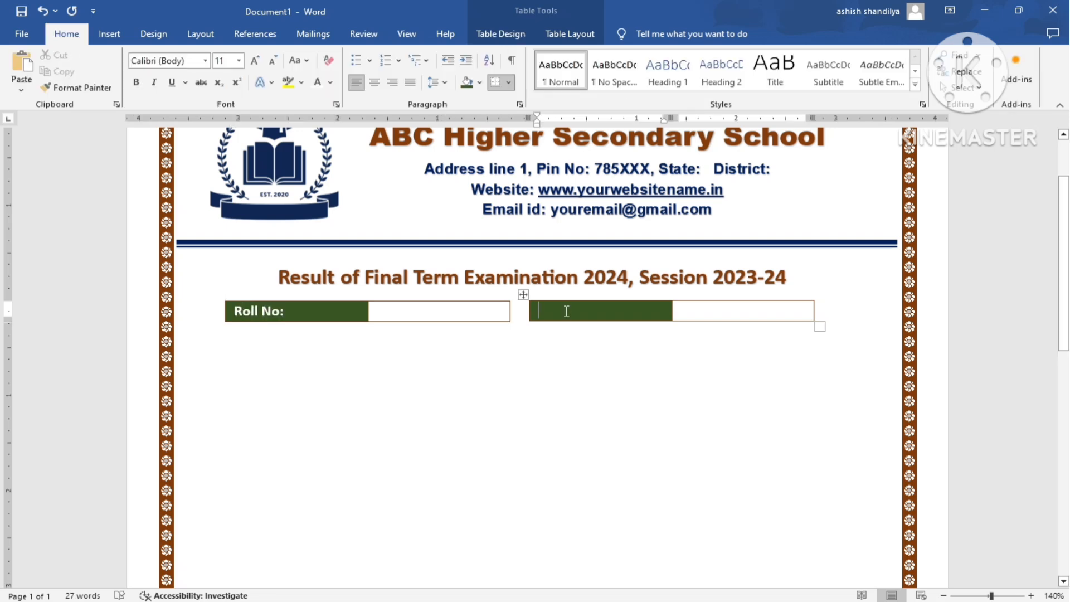
{"action": "type", "text": "Result"}
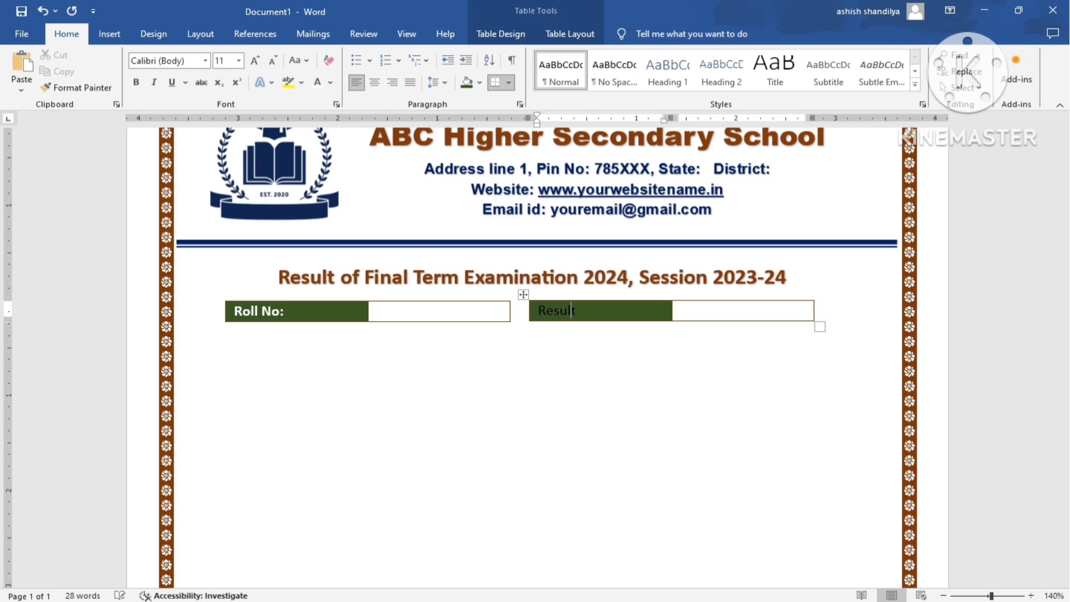
{"action": "left_click_drag", "start_coordinate": [581, 310], "coordinate": [524, 303]}
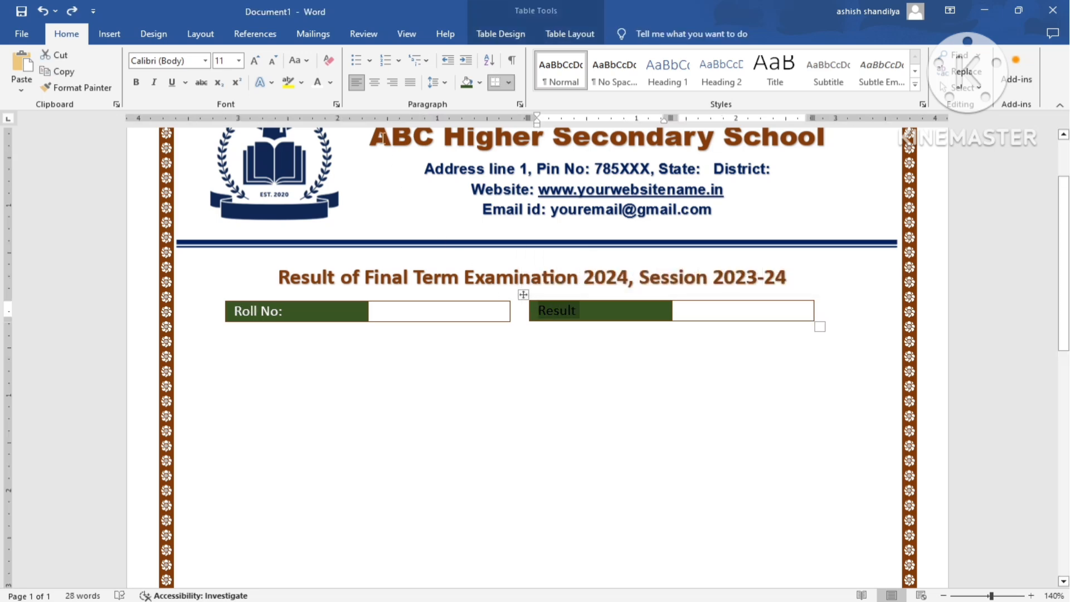
{"action": "left_click", "coordinate": [317, 84]}
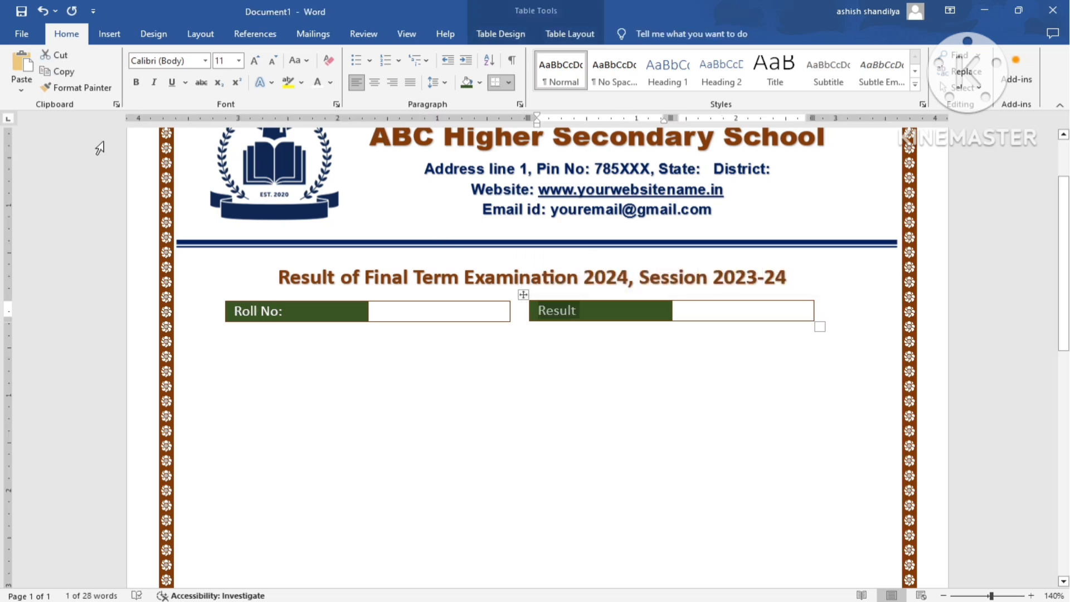
{"action": "left_click", "coordinate": [137, 83]}
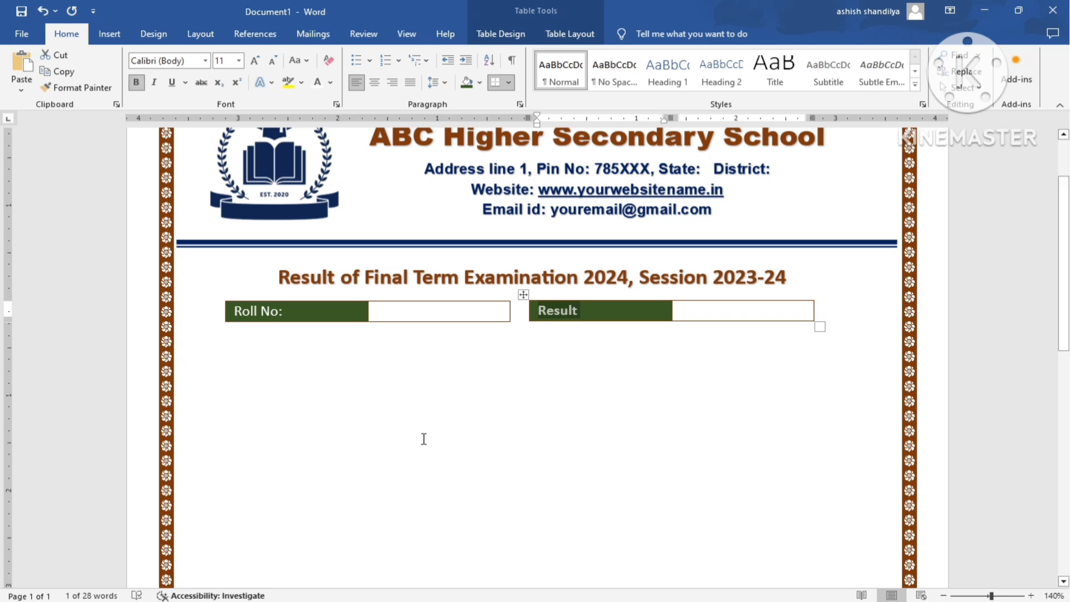
Narrow the green label cells of the Roll No and Result tables to about 1.1 inches each.
{"action": "left_click", "coordinate": [520, 492]}
{"action": "left_click_drag", "start_coordinate": [368, 315], "coordinate": [330, 309]}
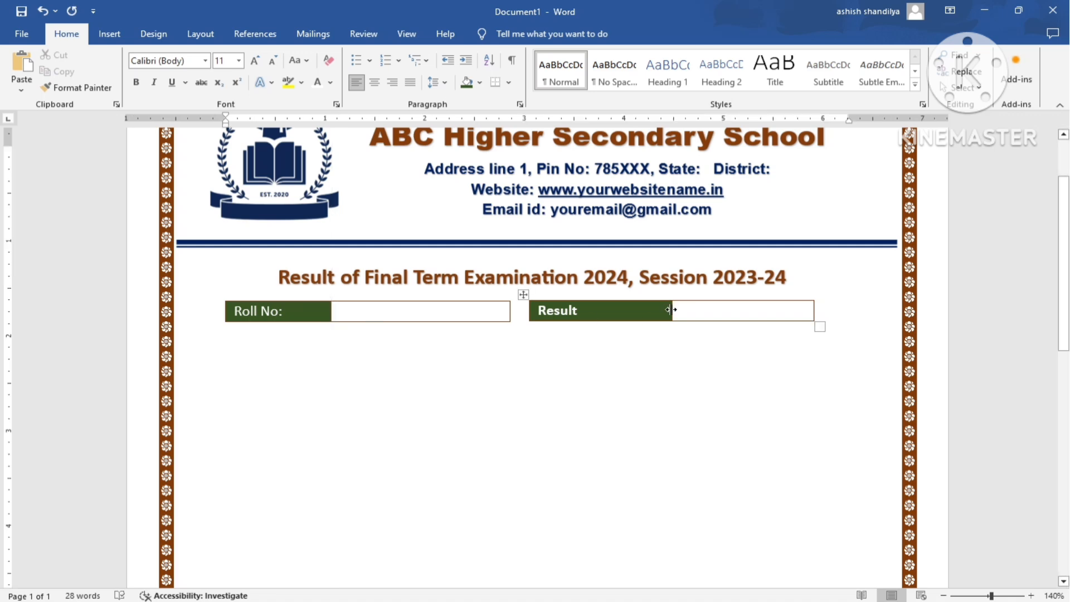
{"action": "left_click_drag", "start_coordinate": [672, 309], "coordinate": [641, 309]}
Insert a new table with 2 columns and 4 rows.
{"action": "scroll", "coordinate": [293, 329], "scroll_direction": "down", "scroll_amount": 1}
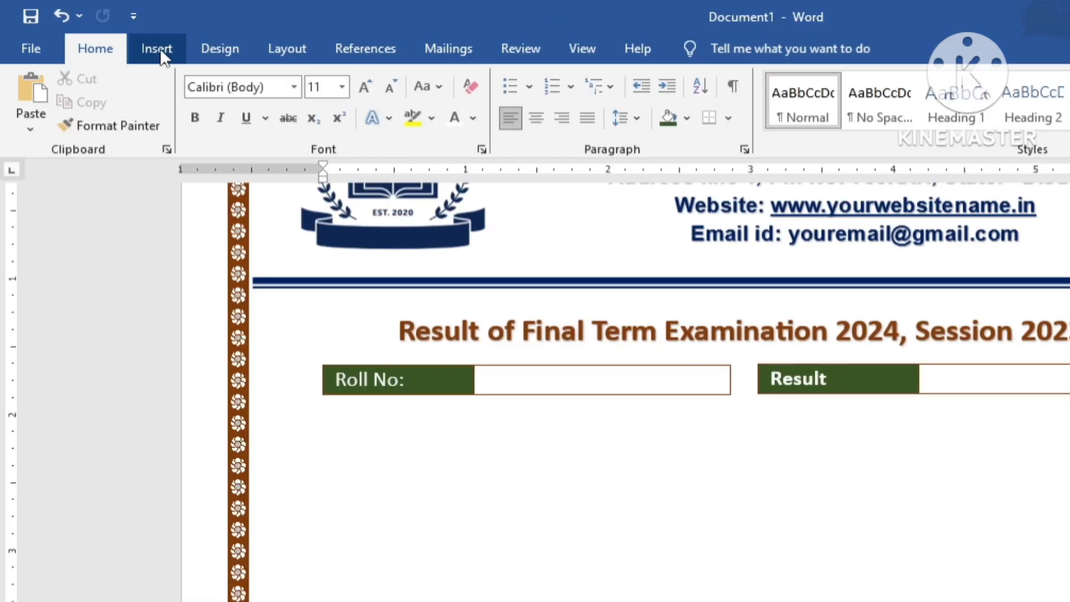
{"action": "left_click", "coordinate": [110, 34]}
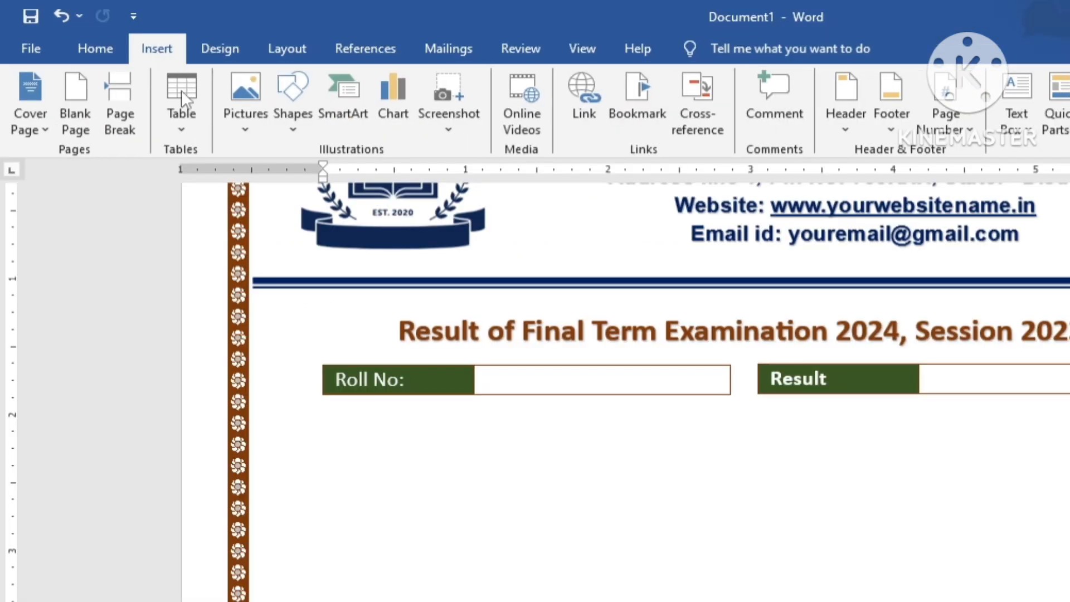
{"action": "left_click", "coordinate": [185, 122]}
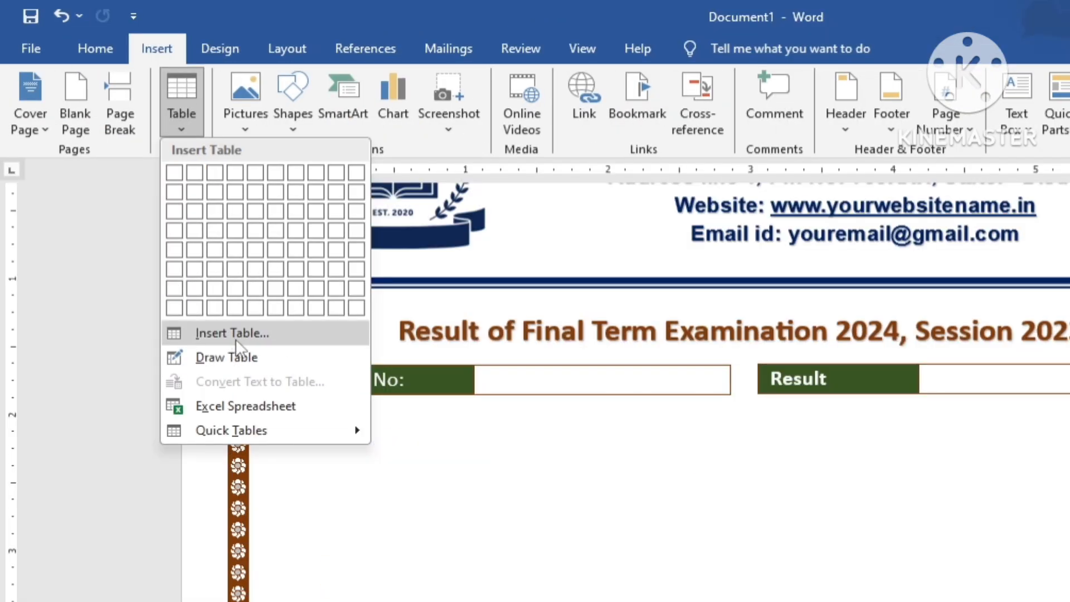
{"action": "left_click", "coordinate": [260, 330]}
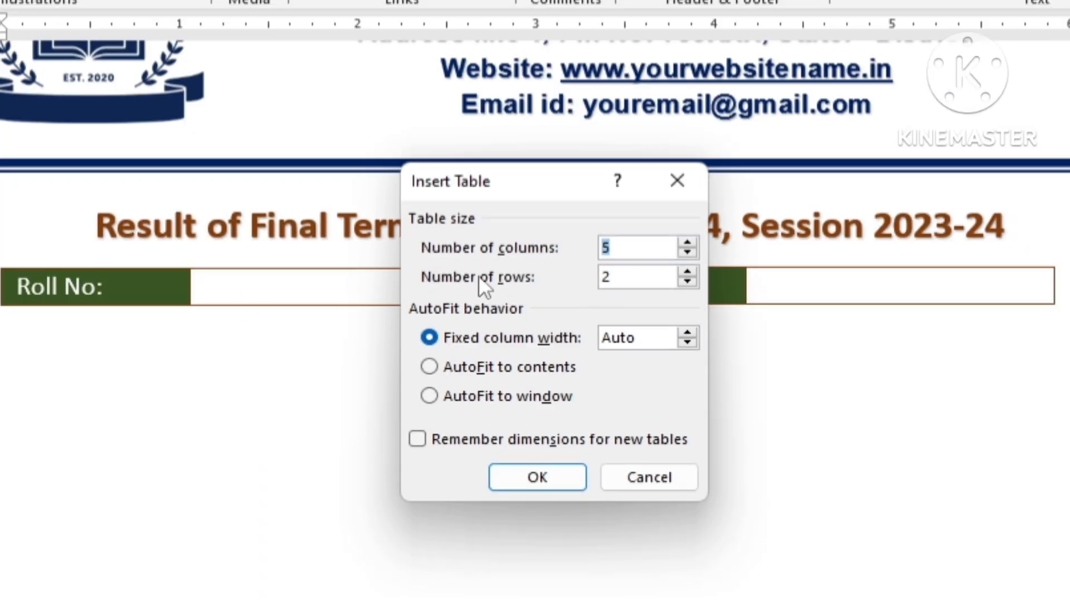
{"action": "left_click", "coordinate": [638, 249]}
{"action": "key", "text": "BackSpace"}
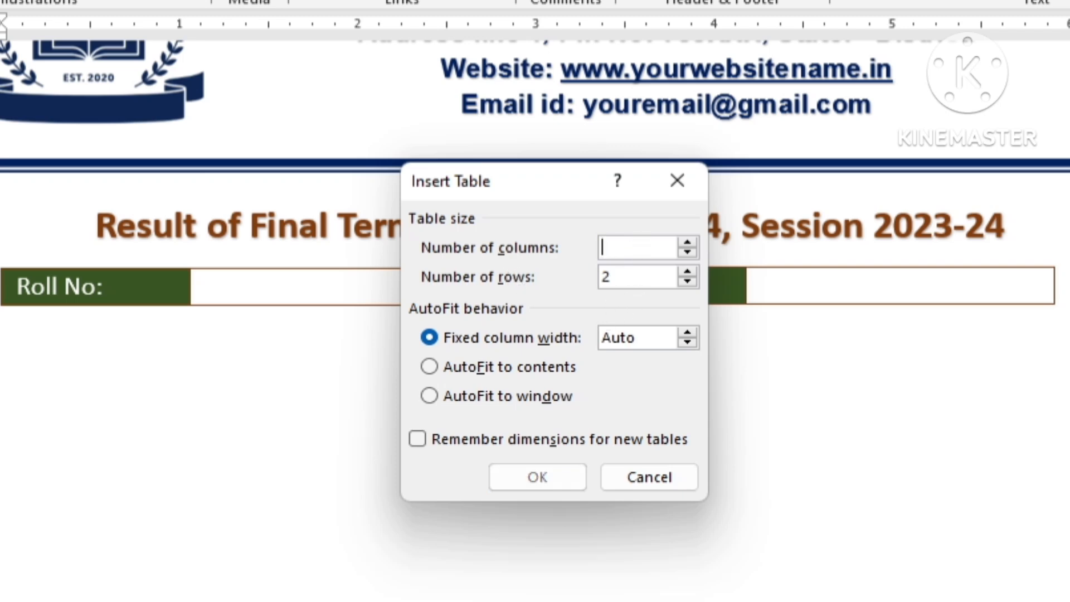
{"action": "type", "text": "3"}
{"action": "key", "text": "BackSpace"}
{"action": "type", "text": "2"}
{"action": "left_click", "coordinate": [628, 282]}
{"action": "key", "text": "BackSpace"}
{"action": "type", "text": "4"}
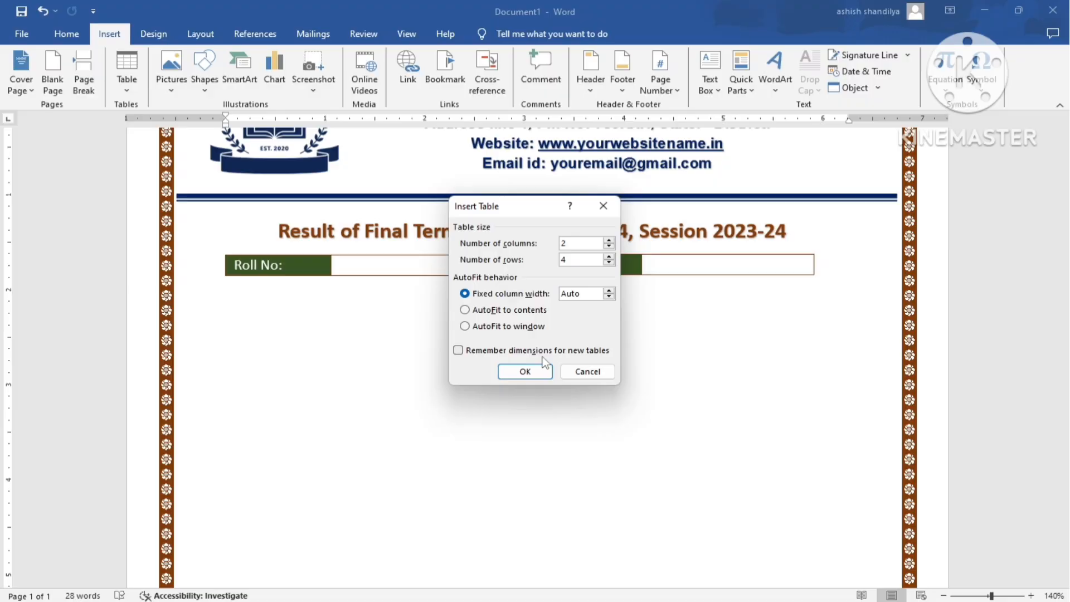
{"action": "left_click", "coordinate": [540, 477]}
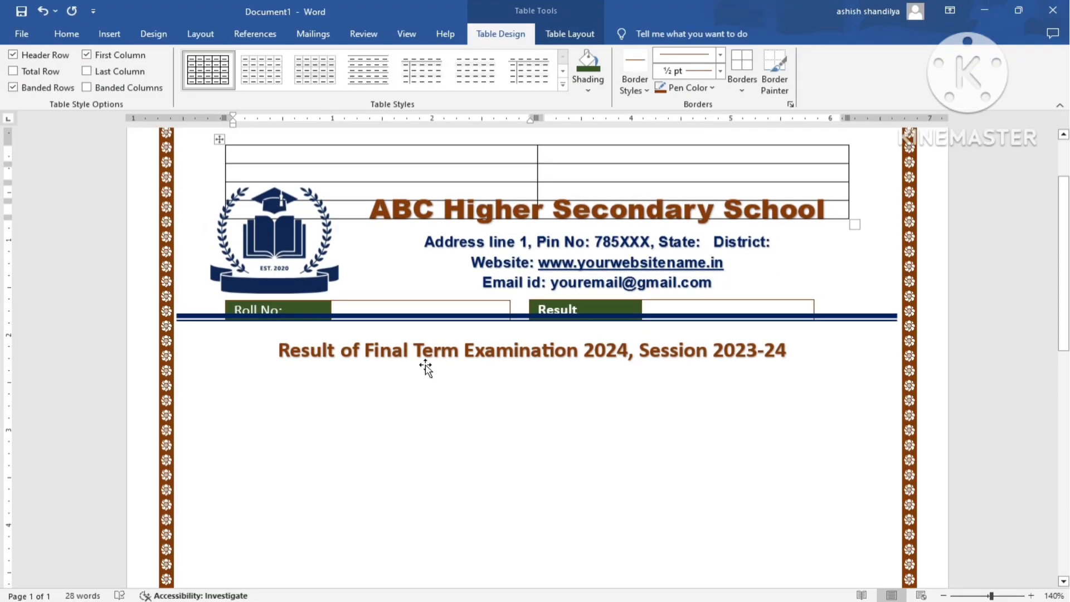
Move the new four-row table just below the Roll No and Result tables and narrow its first column to about 2.2 inches.
{"action": "scroll", "coordinate": [425, 363], "scroll_direction": "up", "scroll_amount": 2}
{"action": "scroll", "coordinate": [401, 290], "scroll_direction": "down", "scroll_amount": 1}
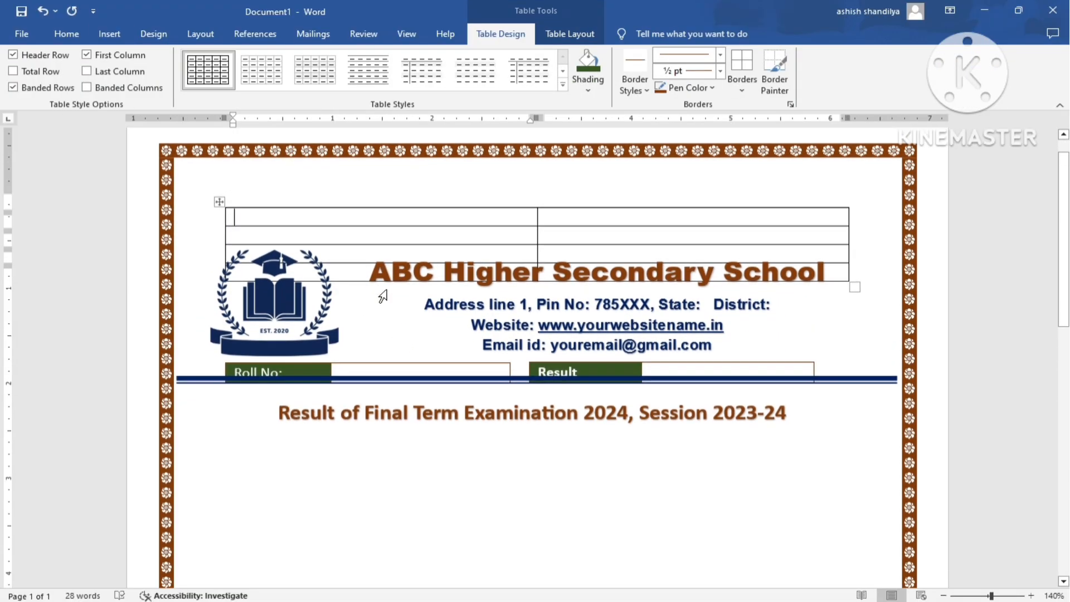
{"action": "left_click_drag", "start_coordinate": [218, 187], "coordinate": [192, 419]}
{"action": "scroll", "coordinate": [215, 279], "scroll_direction": "down", "scroll_amount": 4}
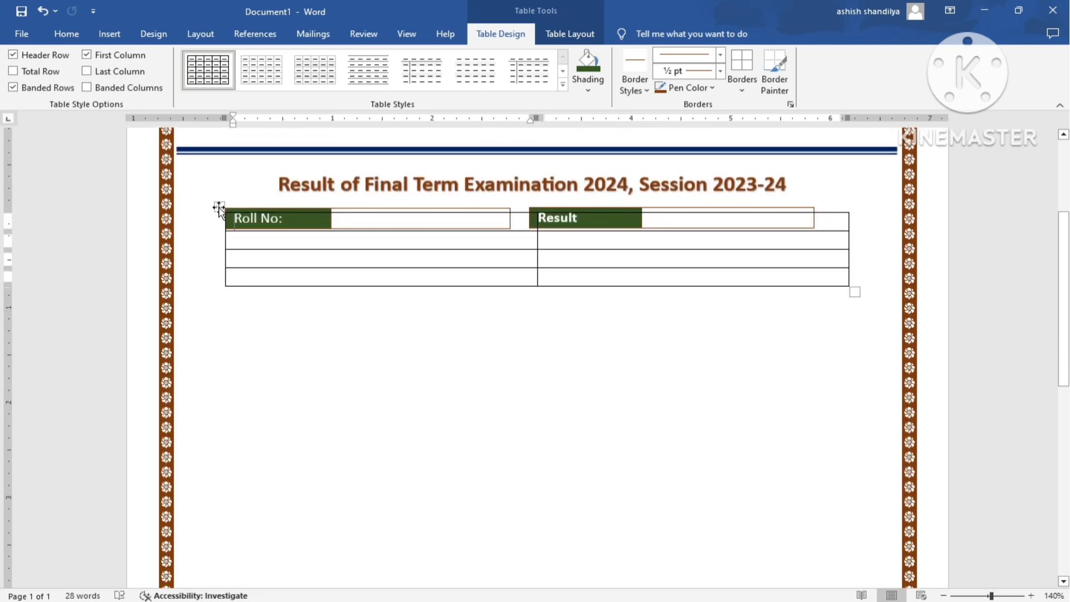
{"action": "left_click_drag", "start_coordinate": [219, 208], "coordinate": [189, 236]}
{"action": "scroll", "coordinate": [505, 309], "scroll_direction": "up", "scroll_amount": 1}
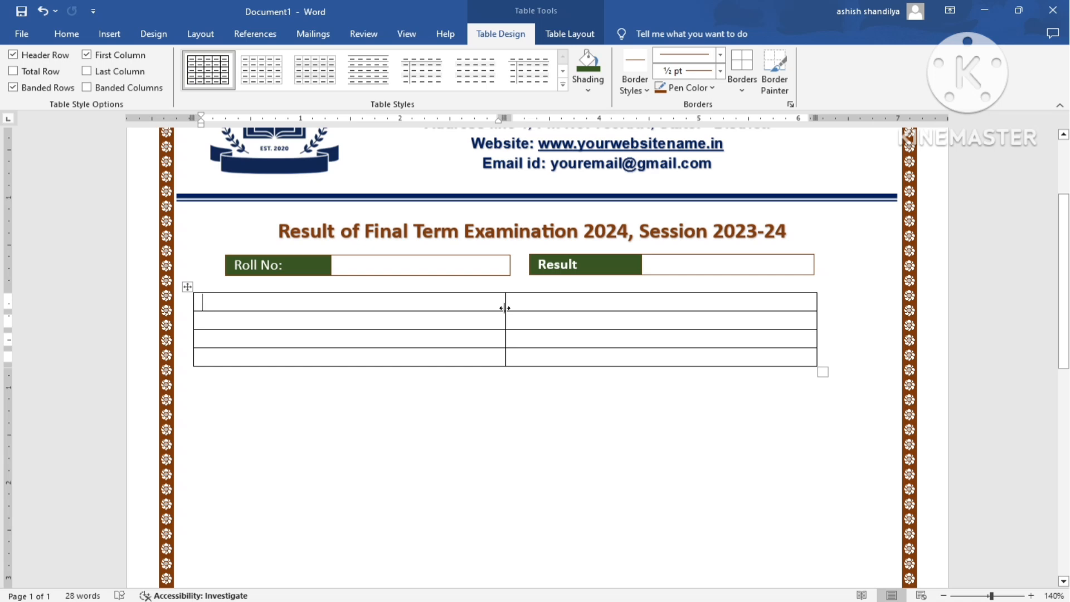
{"action": "left_click_drag", "start_coordinate": [505, 307], "coordinate": [411, 307]}
Fill the first column of the four-row table with the labels "Student name", "Father's name", "Class" and "Section".
{"action": "type", "text": "Stu"}
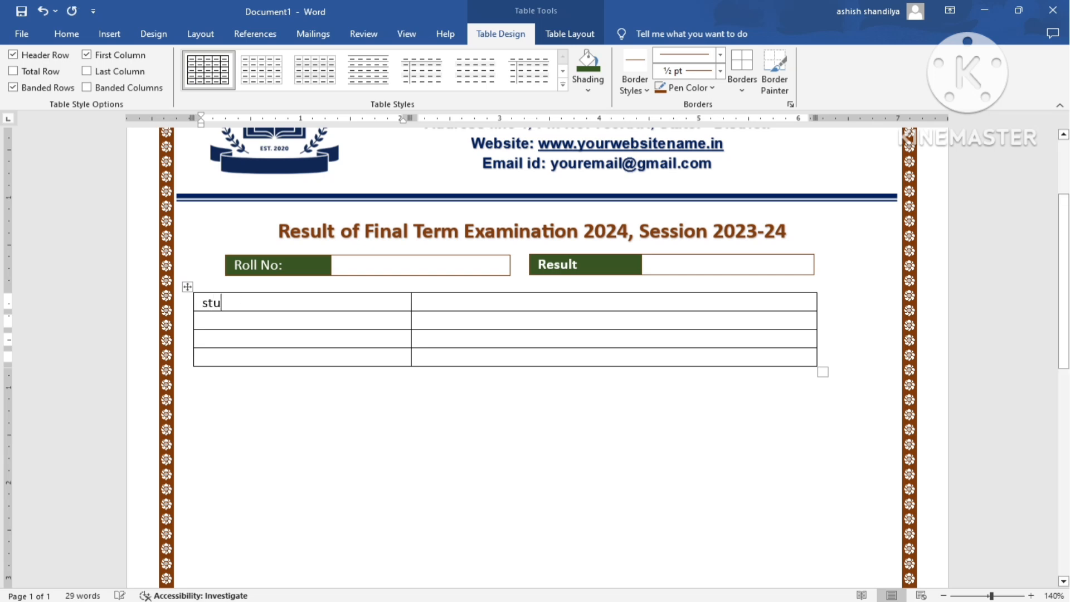
{"action": "type", "text": "dent name"}
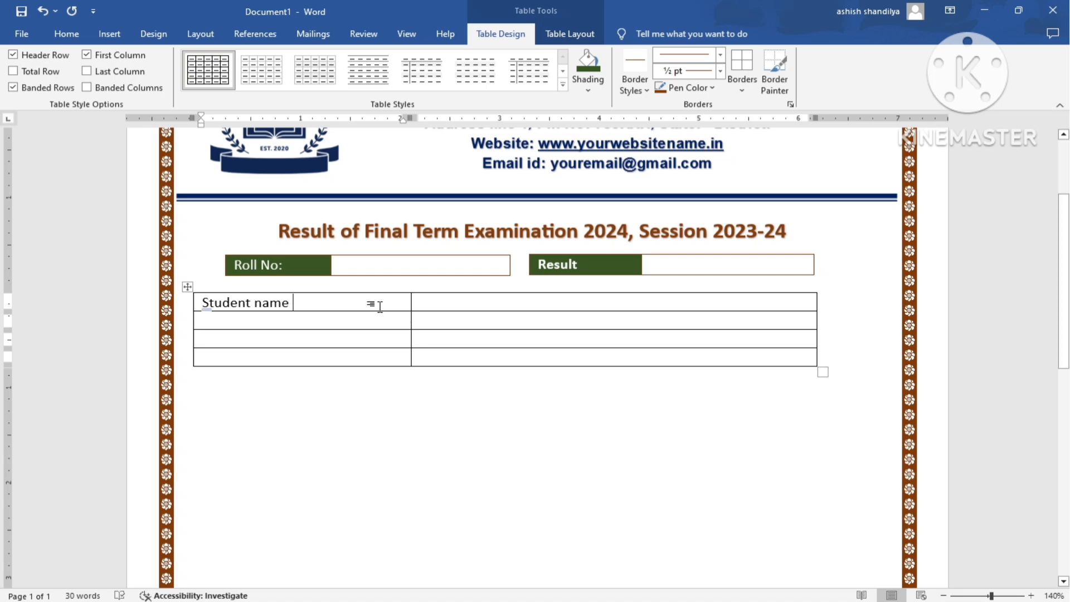
{"action": "left_click", "coordinate": [305, 317]}
{"action": "type", "text": "father"}
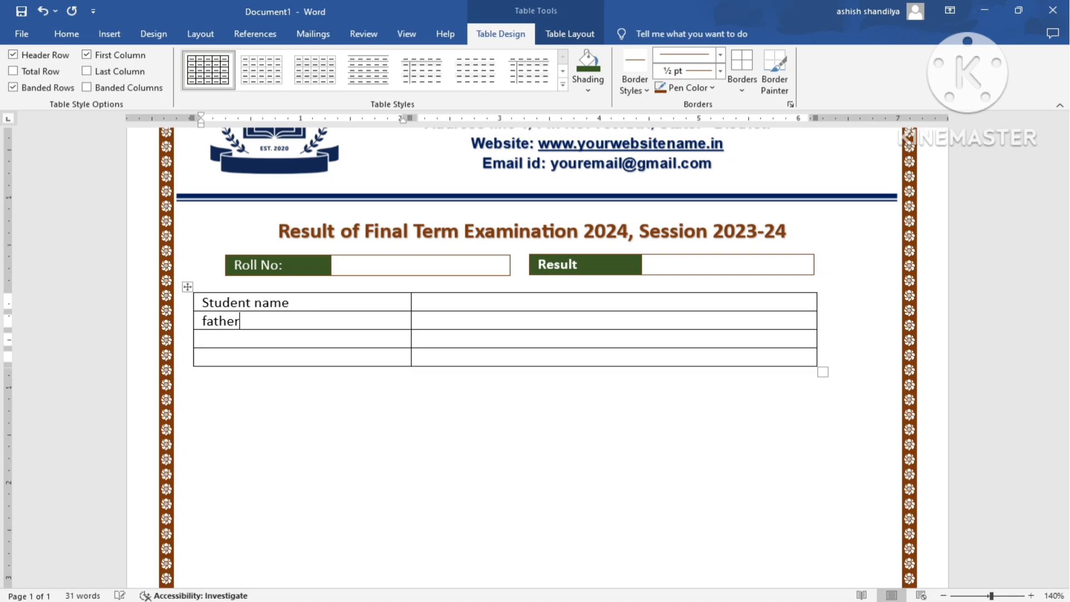
{"action": "type", "text": "'s nam"}
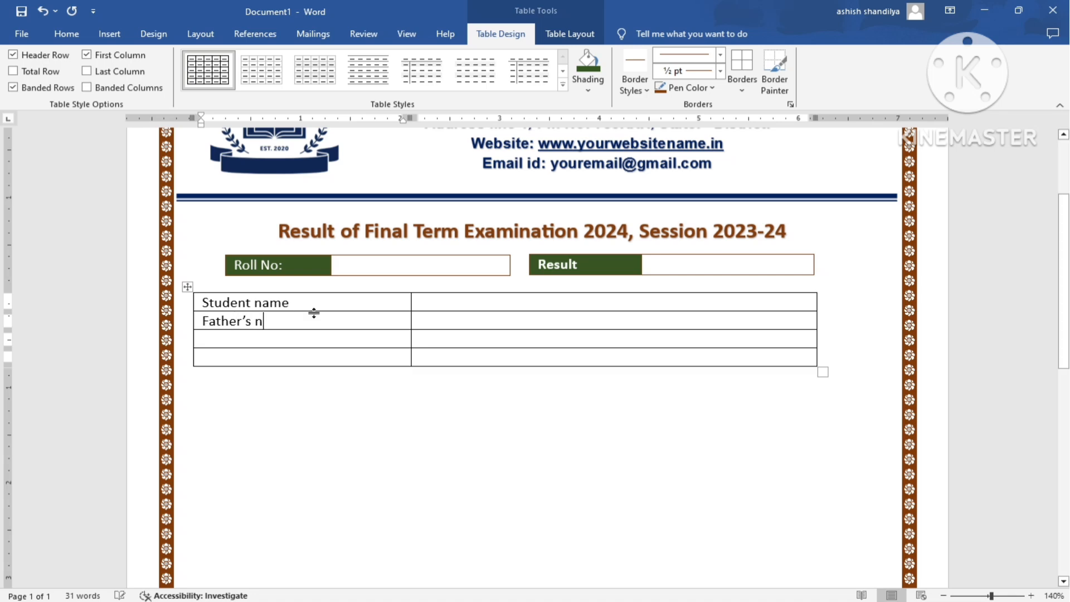
{"action": "type", "text": "e "}
{"action": "type", "text": "class"}
{"action": "key", "text": "Down"}
{"action": "type", "text": "section"}
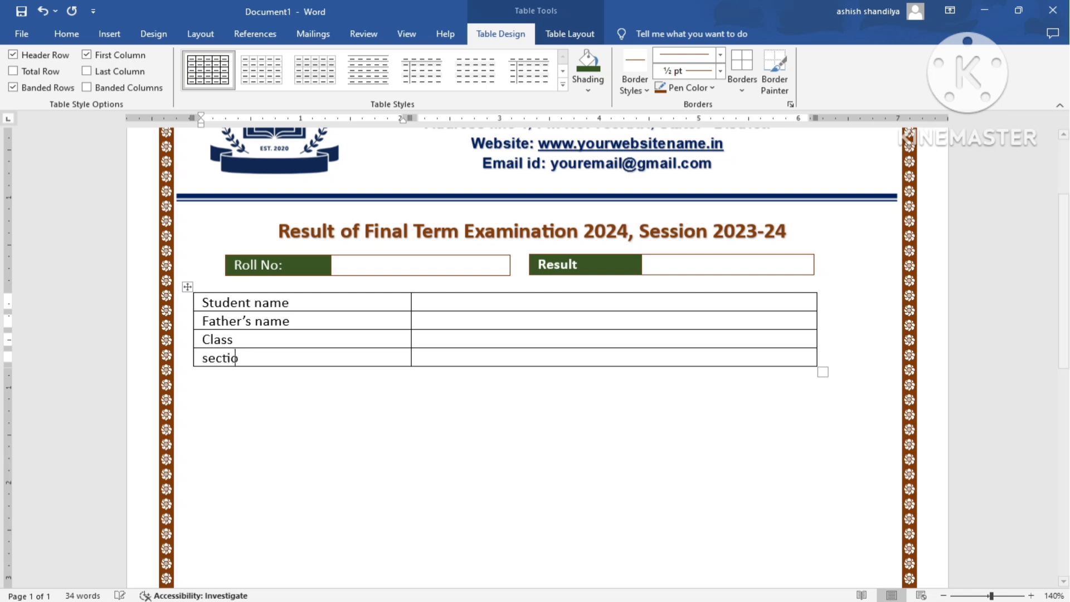
Capitalize the word "Name" in the student and father labels.
{"action": "left_click", "coordinate": [265, 318]}
{"action": "key", "text": "BackSpace"}
{"action": "type", "text": "N"}
{"action": "left_click", "coordinate": [267, 303]}
{"action": "key", "text": "BackSpace"}
{"action": "type", "text": "N"}
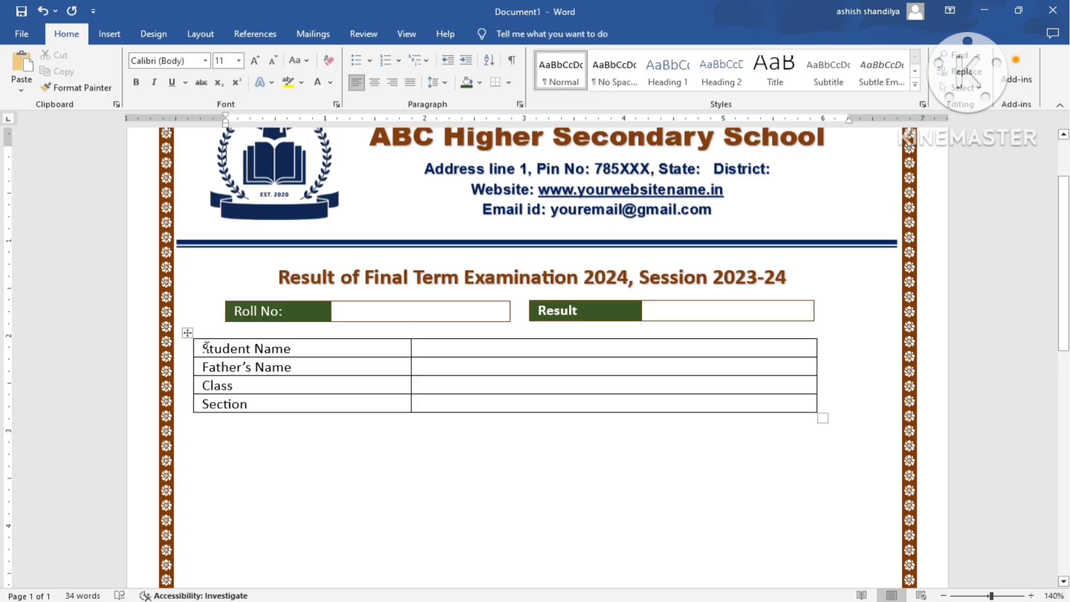
Make the four row labels bold at 12 pt, and narrow the table's blank second column to about 3.5 inches.
{"action": "left_click_drag", "start_coordinate": [207, 348], "coordinate": [266, 408]}
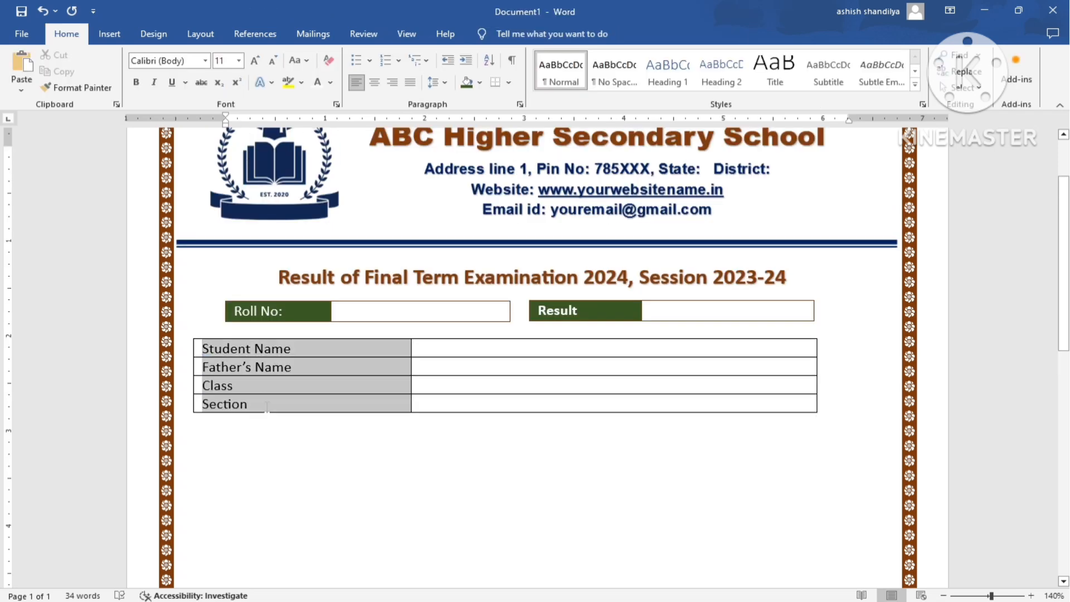
{"action": "left_click", "coordinate": [66, 35]}
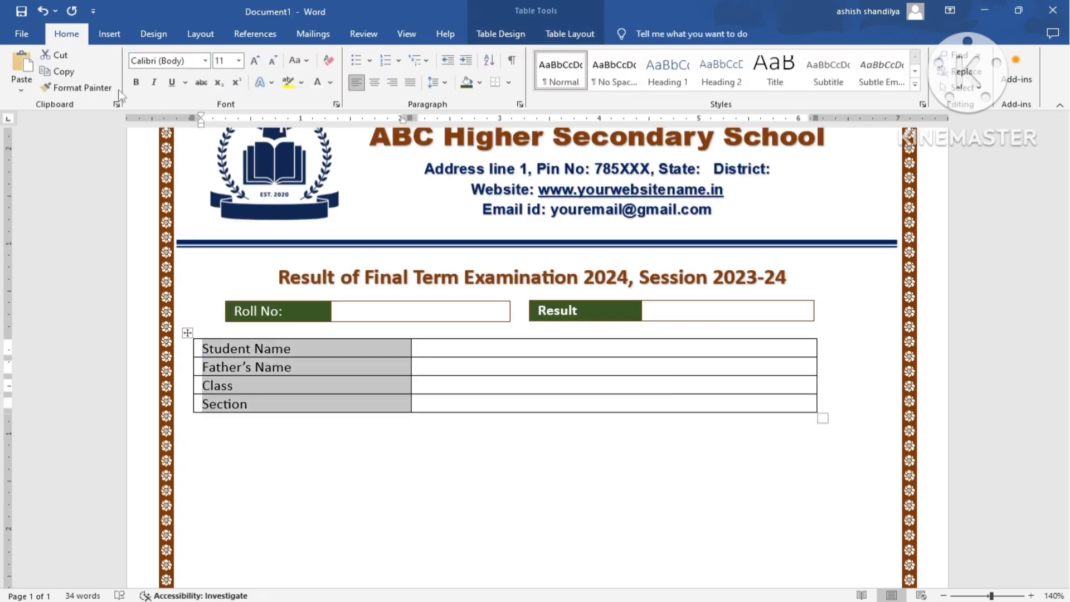
{"action": "left_click", "coordinate": [137, 84]}
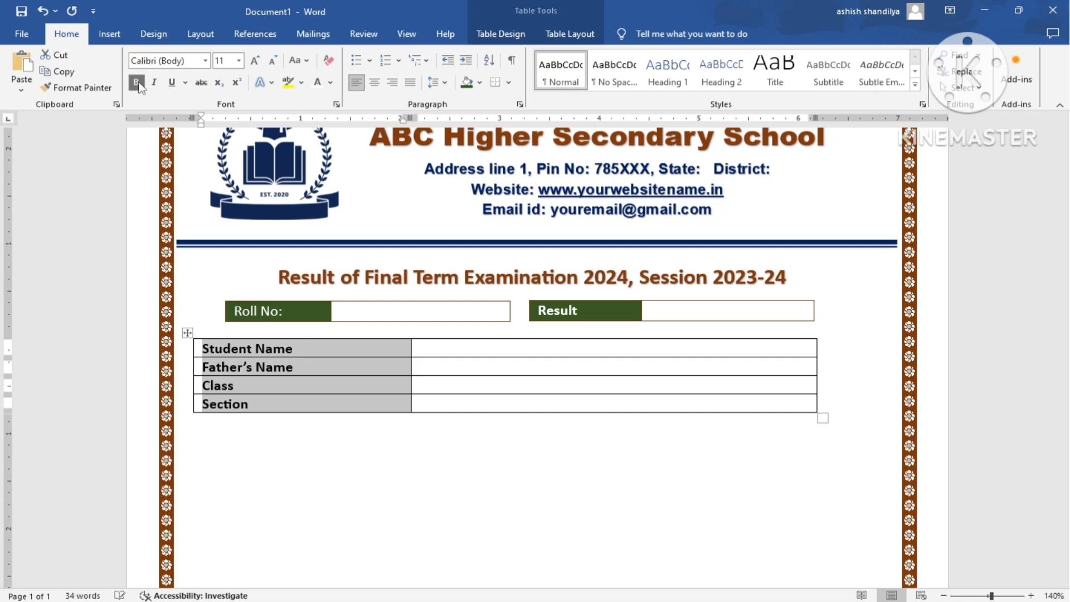
{"action": "left_click", "coordinate": [260, 59]}
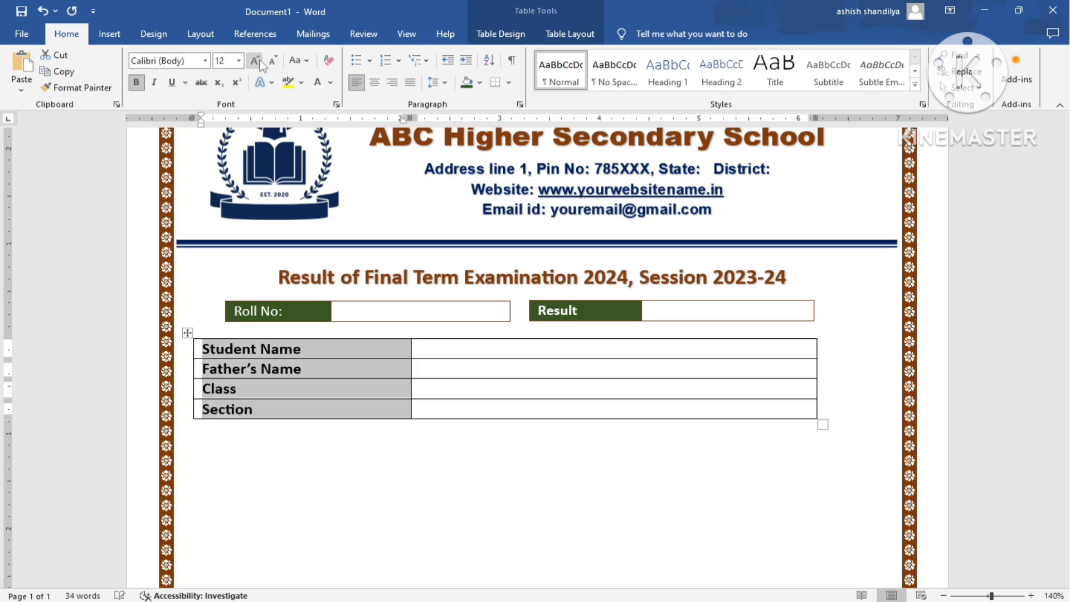
{"action": "left_click", "coordinate": [406, 468]}
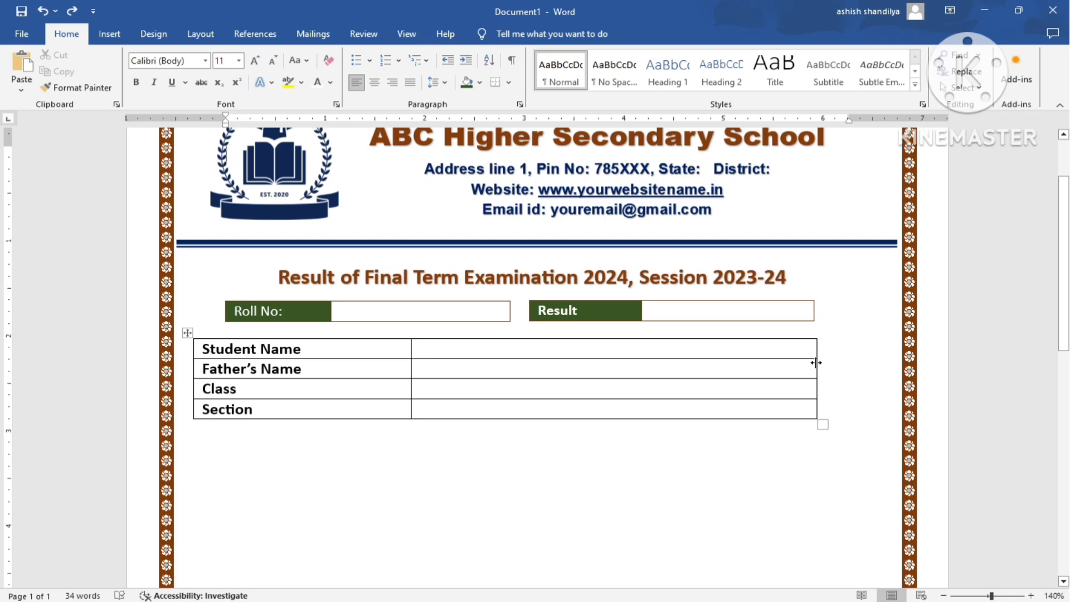
{"action": "left_click_drag", "start_coordinate": [816, 363], "coordinate": [759, 364]}
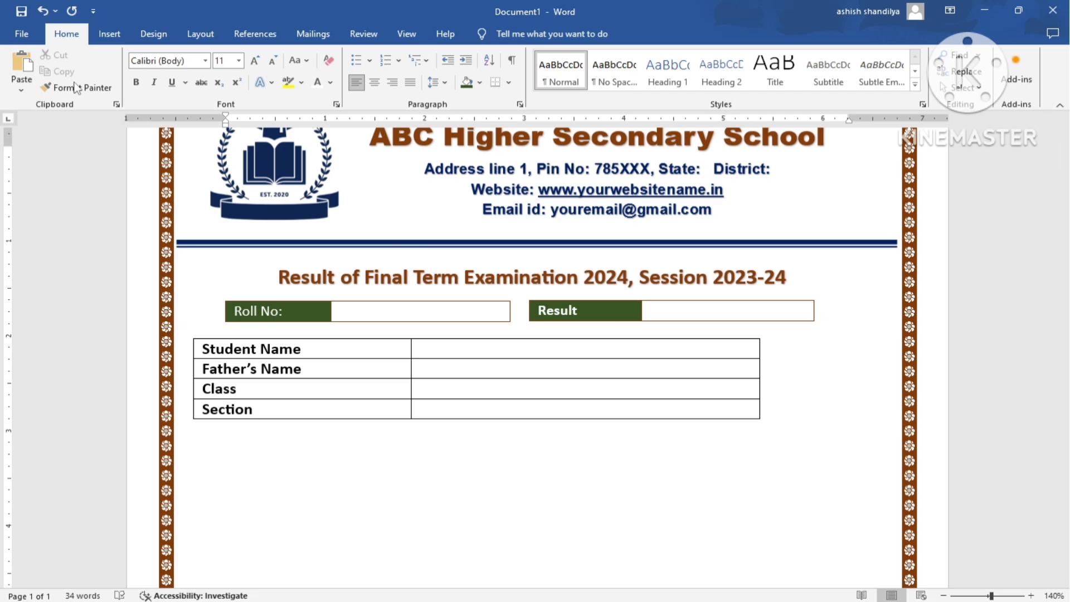
Draw a rectangle about 0.8 inches wide and 0.85 inches high in the space beside the student details table.
{"action": "left_click", "coordinate": [110, 33]}
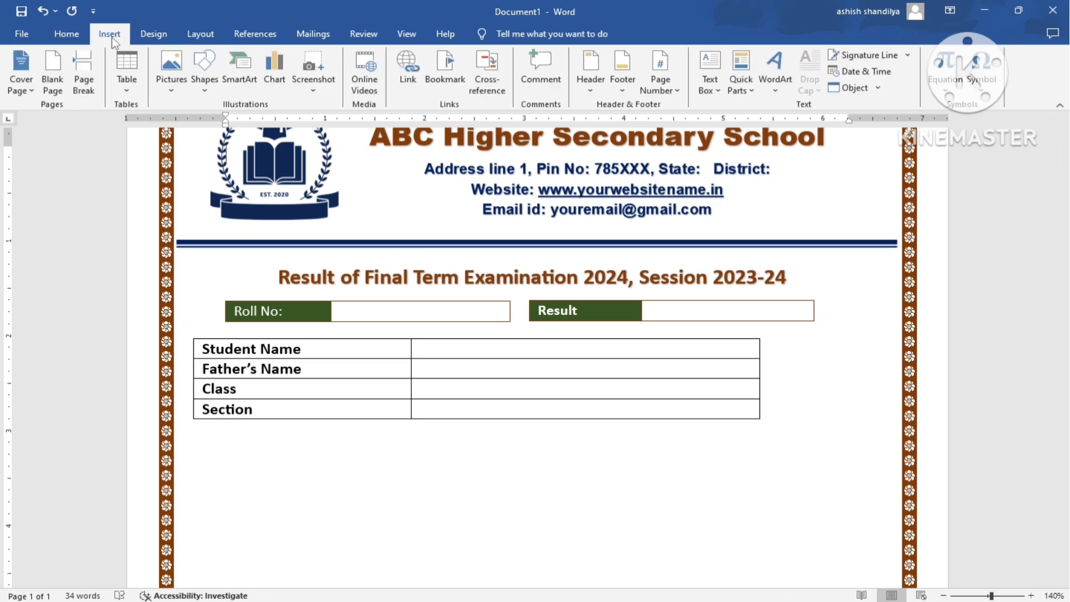
{"action": "left_click", "coordinate": [205, 82]}
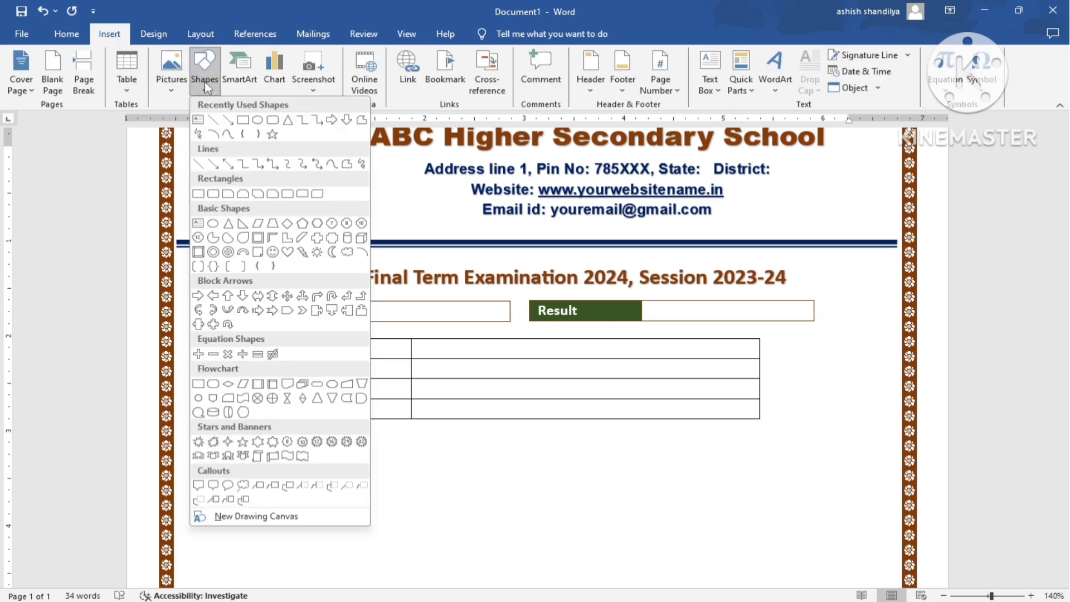
{"action": "left_click", "coordinate": [243, 126]}
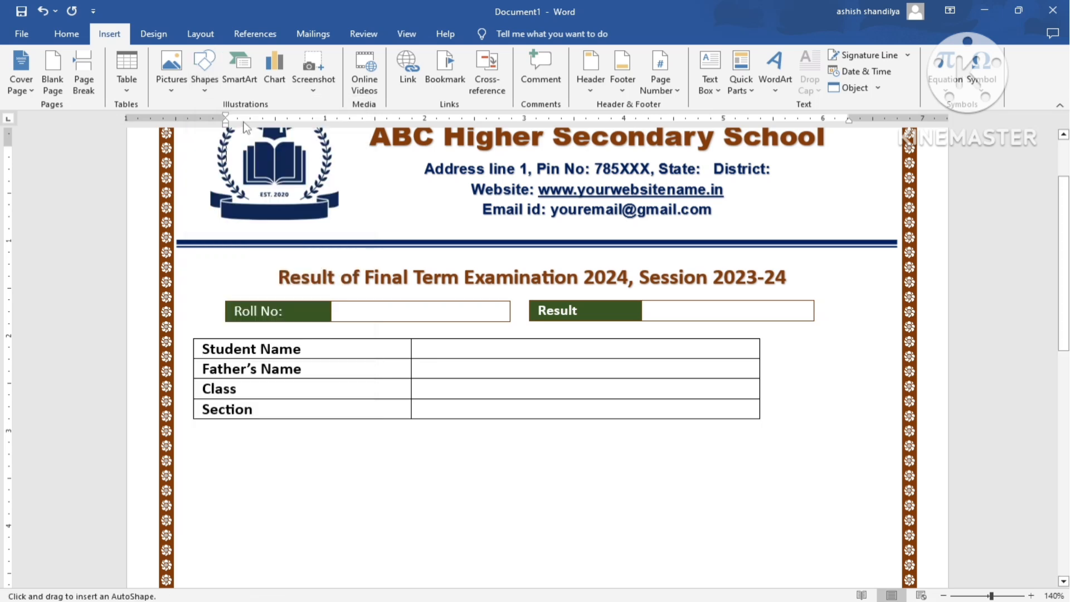
{"action": "left_click_drag", "start_coordinate": [785, 335], "coordinate": [864, 420]}
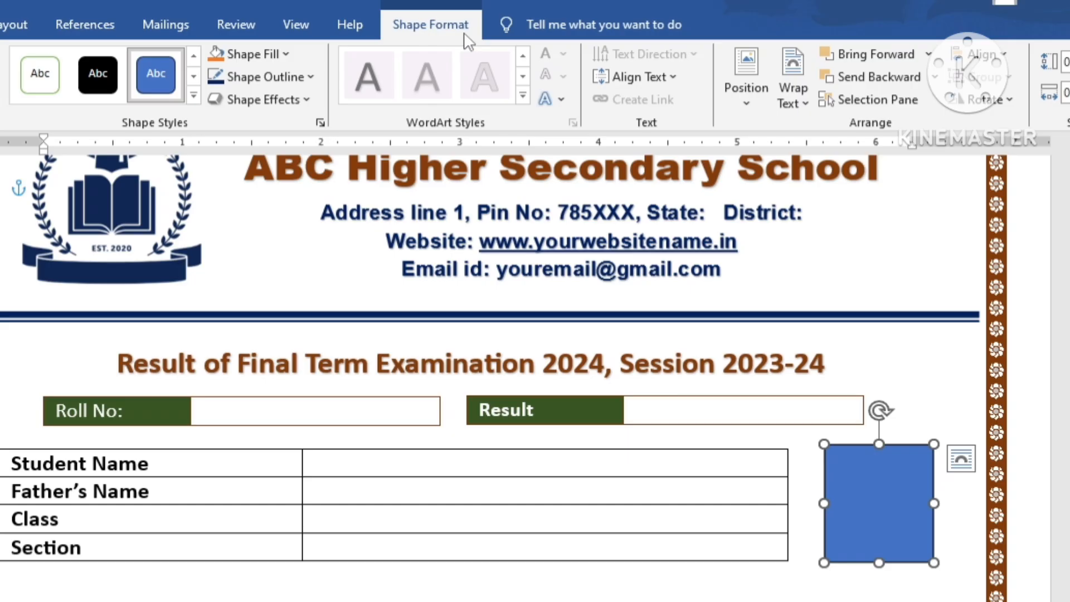
Remove the fill from the rectangle beside the student details table and give it a black outline.
{"action": "left_click", "coordinate": [400, 57]}
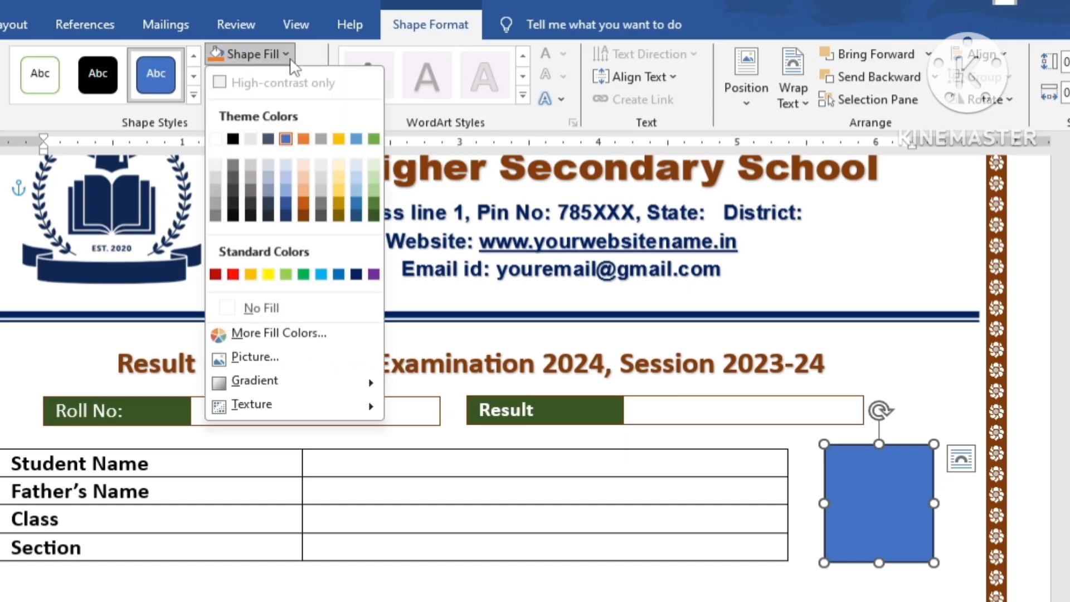
{"action": "left_click", "coordinate": [272, 310]}
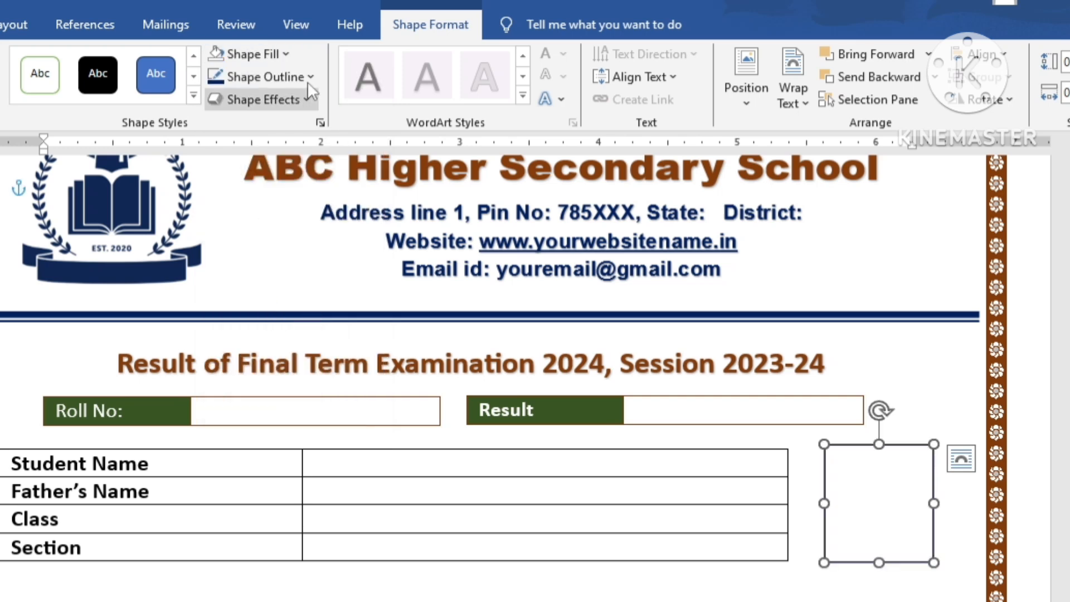
{"action": "left_click", "coordinate": [310, 77]}
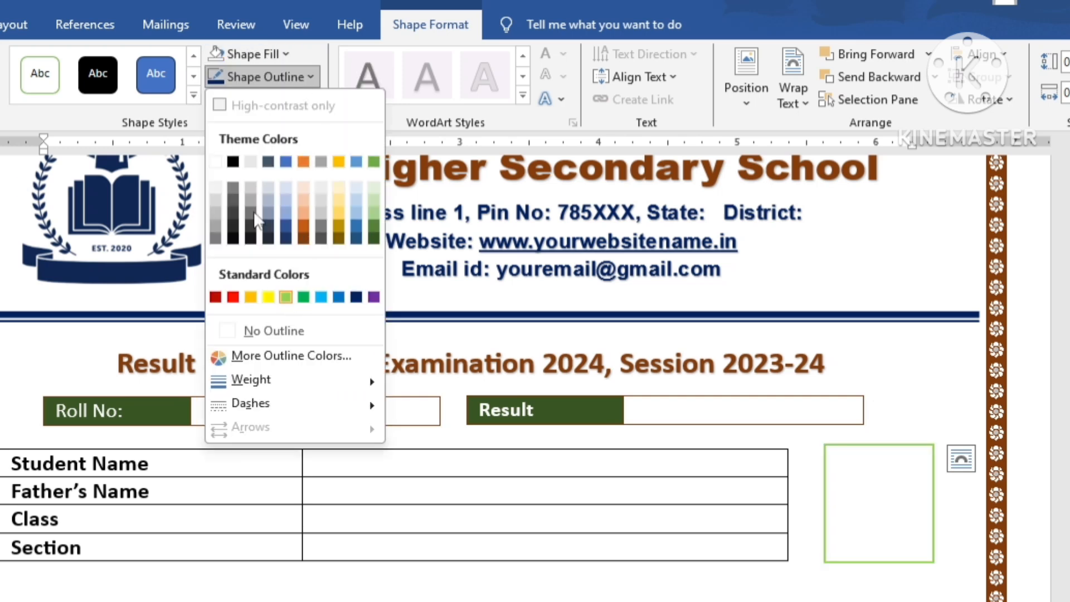
{"action": "left_click", "coordinate": [233, 162]}
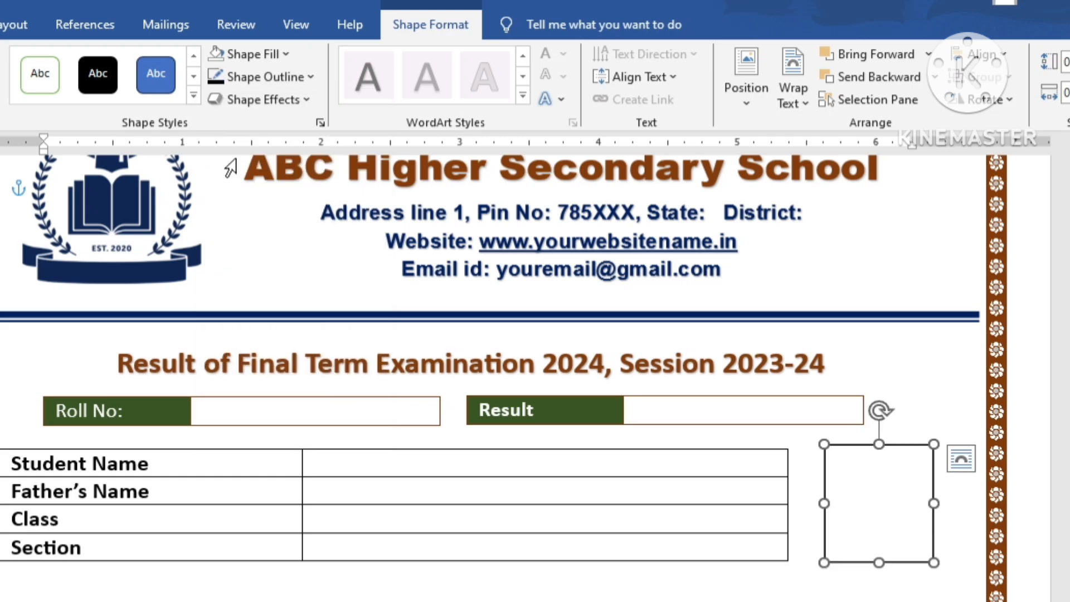
Enlarge the photo box to about 0.86 inches wide and 0.95 inches high, and widen the student details table toward it.
{"action": "left_click", "coordinate": [934, 512]}
{"action": "left_click_drag", "start_coordinate": [933, 503], "coordinate": [944, 503]}
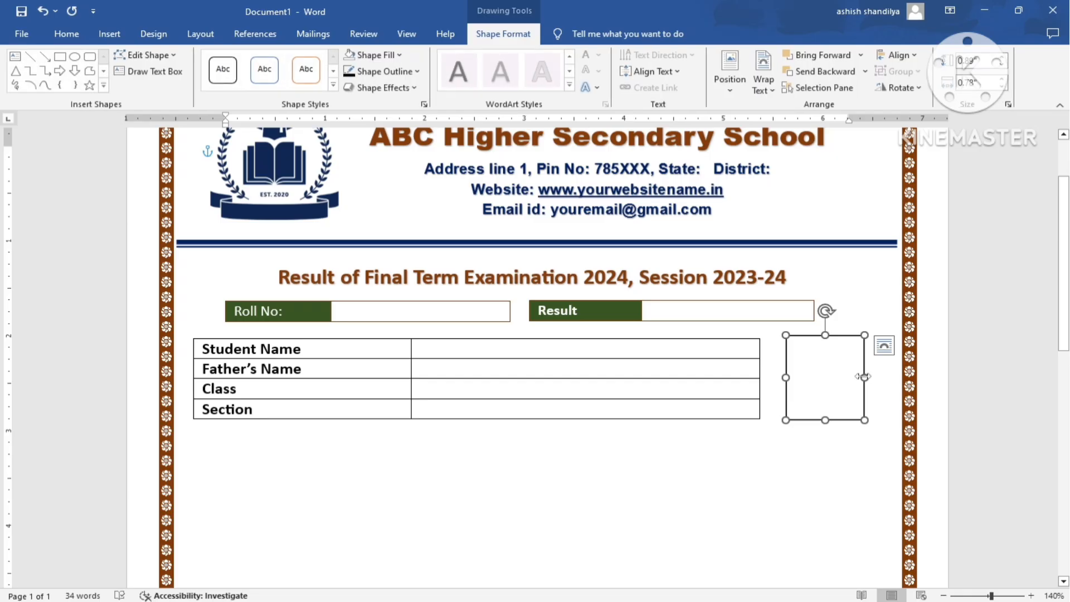
{"action": "left_click_drag", "start_coordinate": [832, 421], "coordinate": [829, 430]}
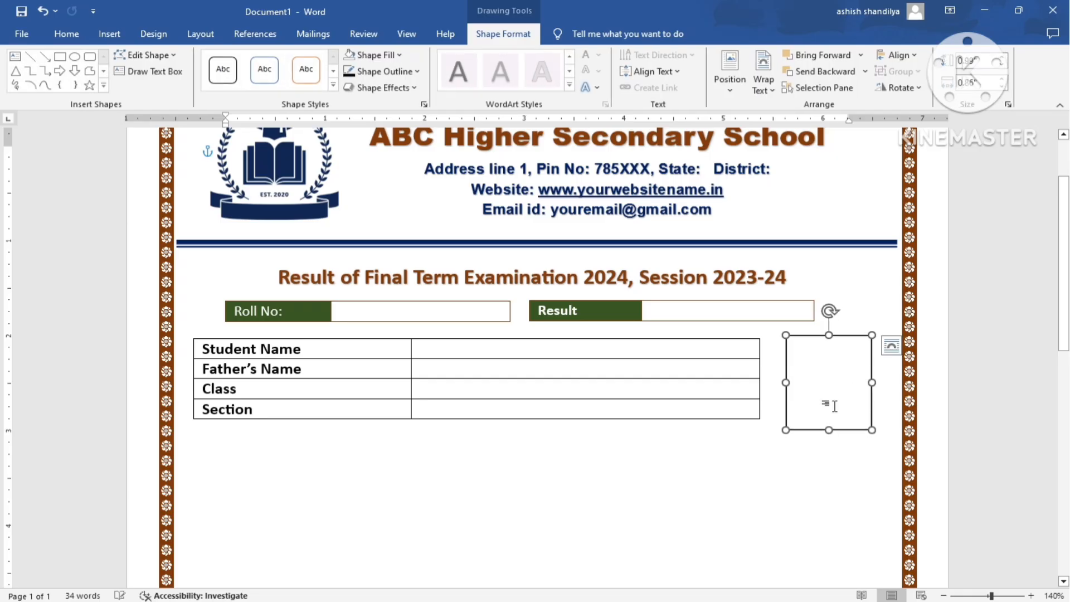
{"action": "left_click_drag", "start_coordinate": [846, 335], "coordinate": [847, 329]}
{"action": "left_click_drag", "start_coordinate": [760, 367], "coordinate": [771, 365]}
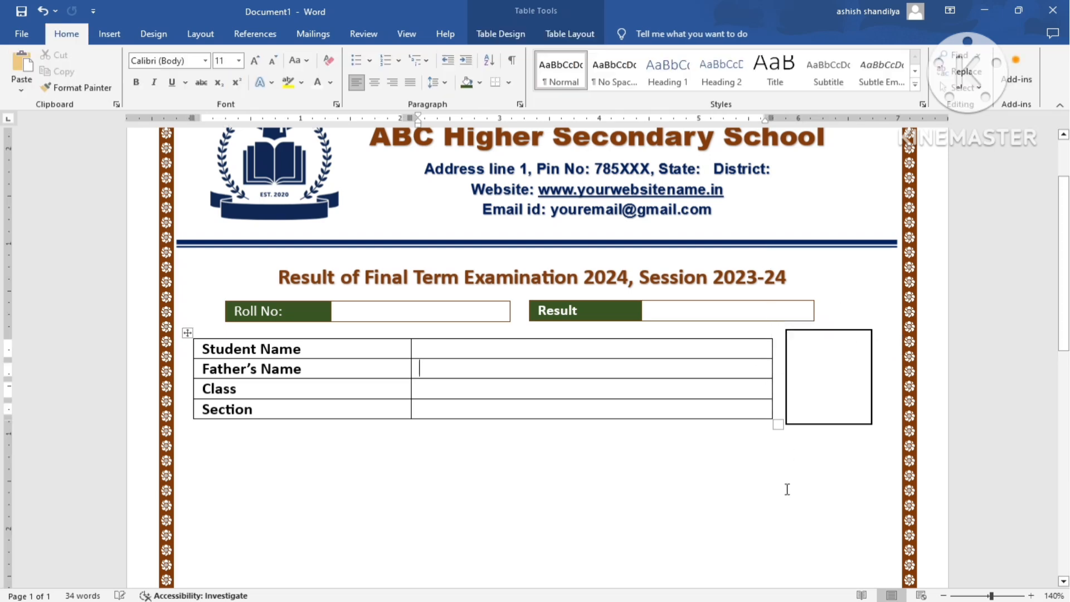
Insert a WordArt text in the plain black fill style and place it just below the student details table.
{"action": "left_click", "coordinate": [774, 496]}
{"action": "scroll", "coordinate": [774, 496], "scroll_direction": "down", "scroll_amount": 3}
{"action": "left_click", "coordinate": [109, 34]}
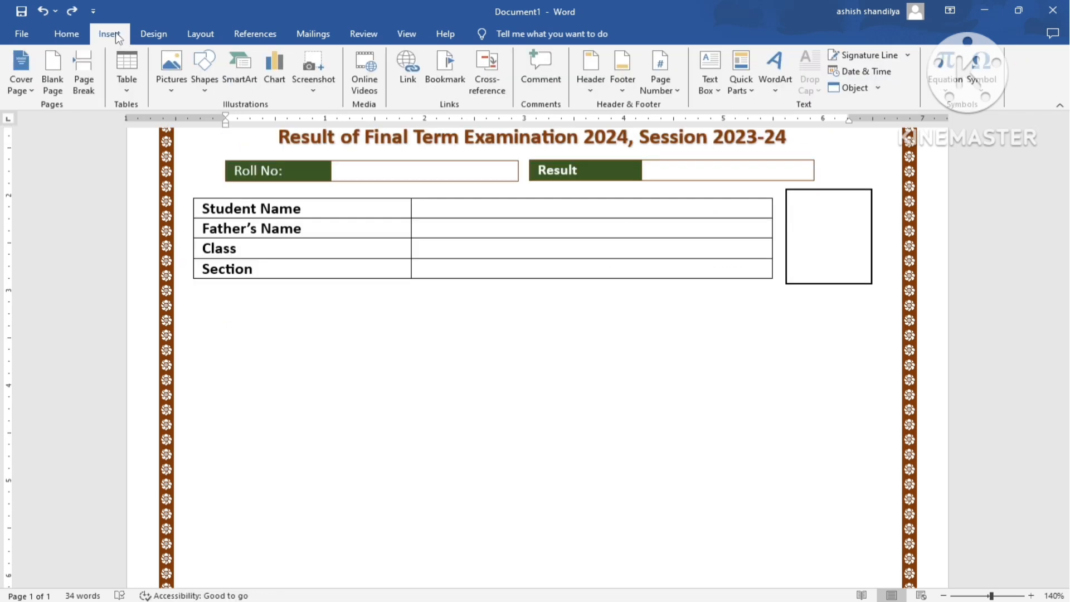
{"action": "left_click", "coordinate": [796, 78]}
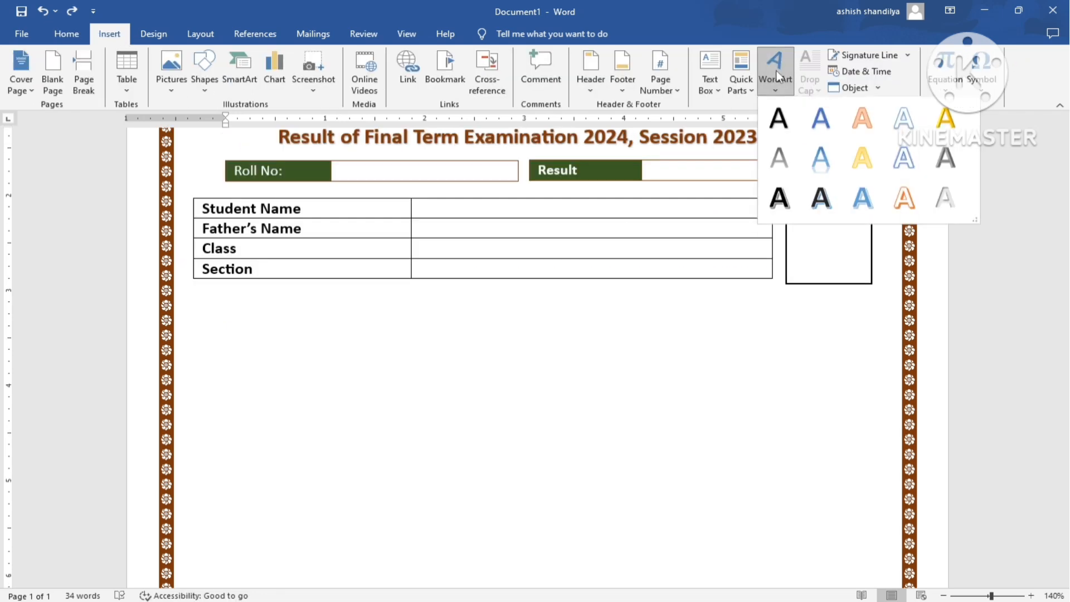
{"action": "left_click", "coordinate": [778, 120]}
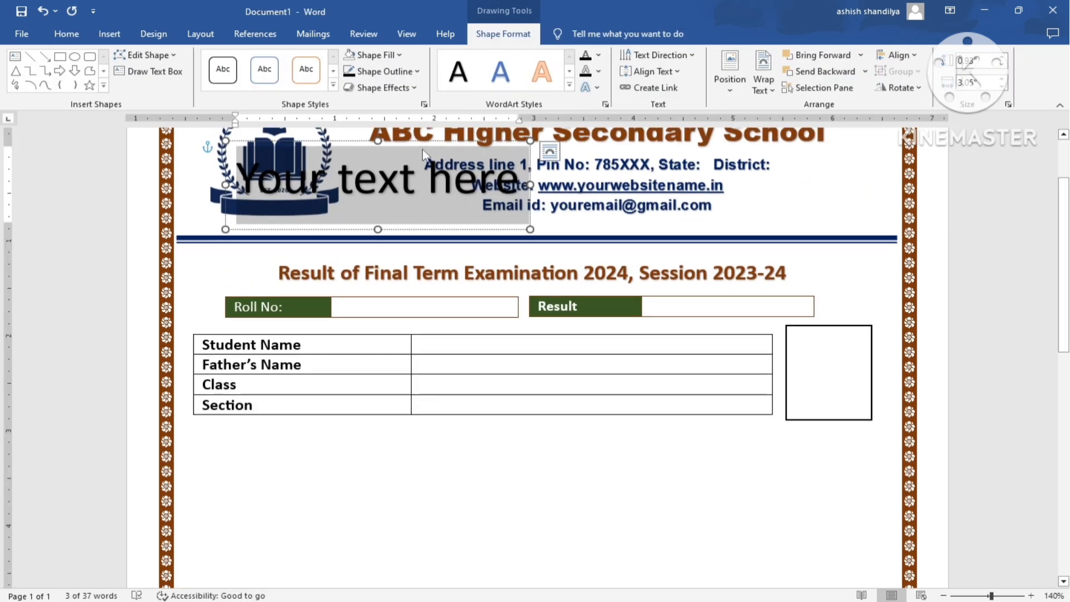
{"action": "left_click_drag", "start_coordinate": [423, 145], "coordinate": [351, 432]}
{"action": "scroll", "coordinate": [621, 418], "scroll_direction": "down", "scroll_amount": 3}
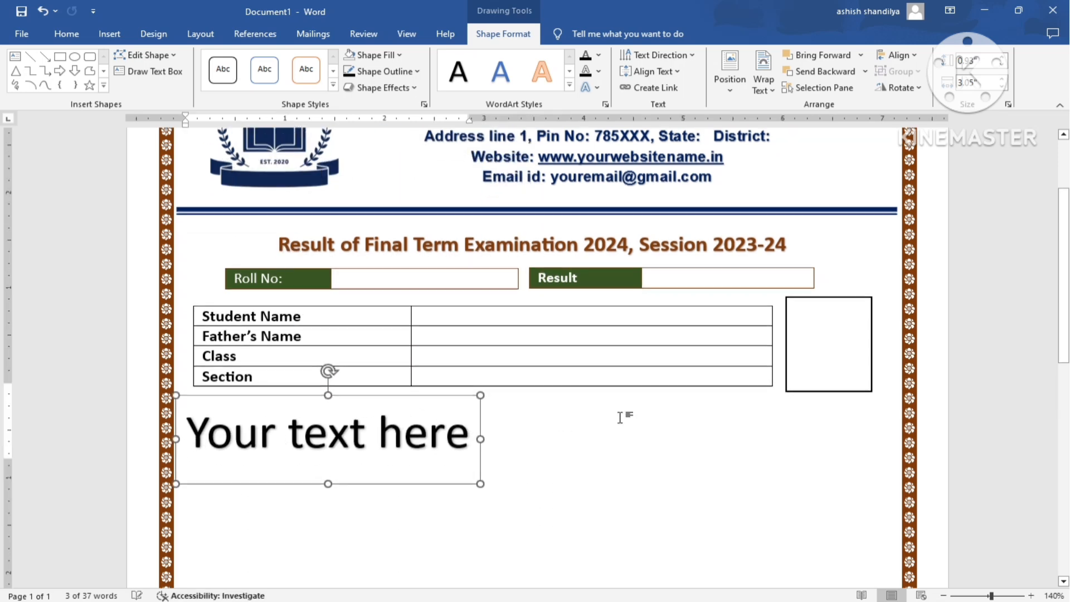
Apply the No Spacing style to the WordArt and clear its placeholder text.
{"action": "left_click", "coordinate": [66, 33]}
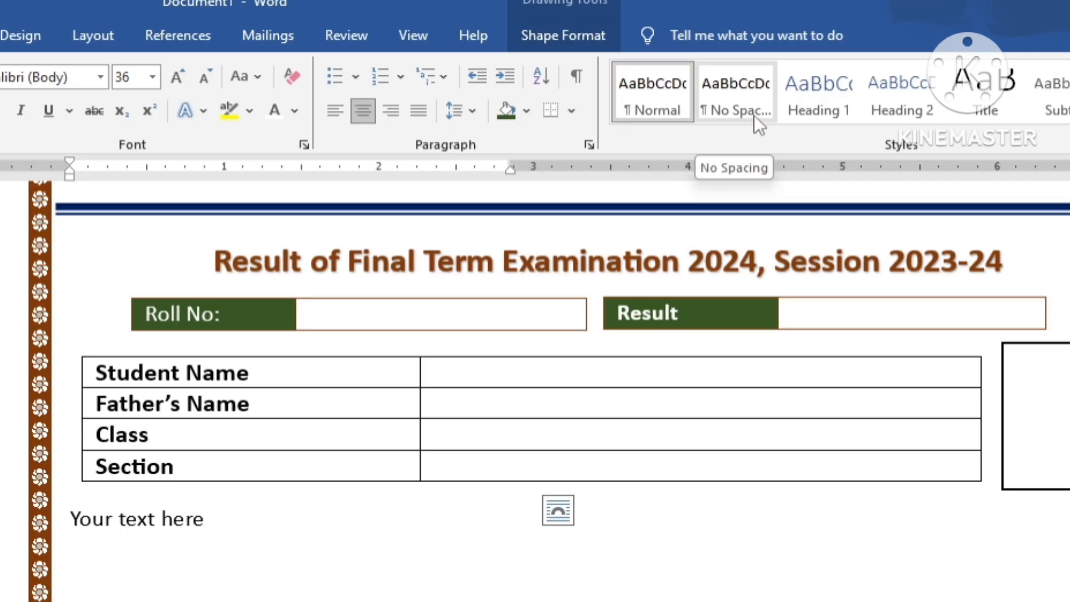
{"action": "left_click", "coordinate": [626, 85]}
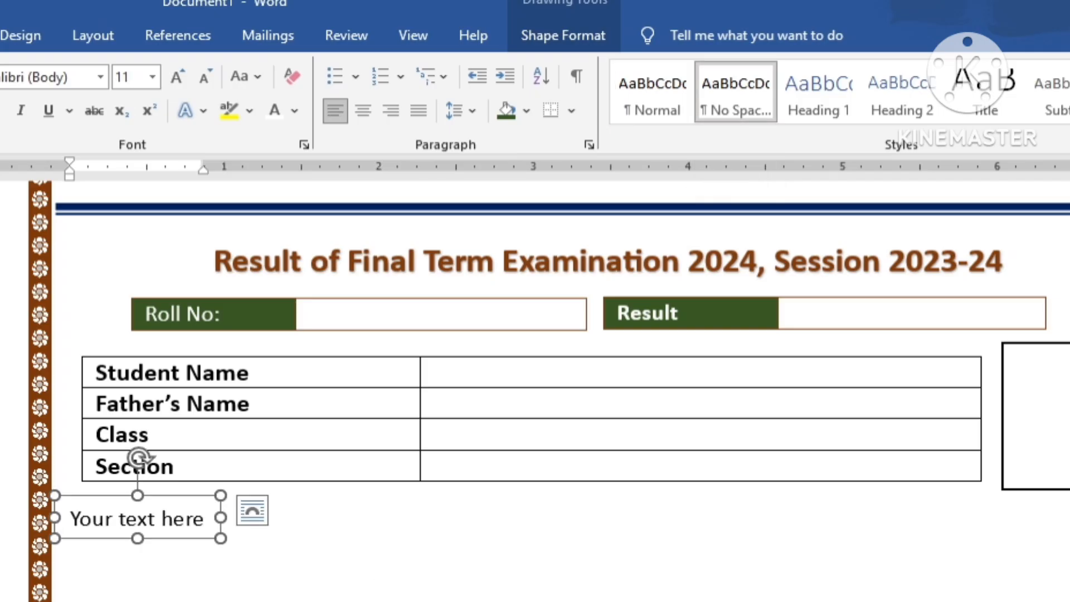
{"action": "left_click_drag", "start_coordinate": [204, 521], "coordinate": [24, 527]}
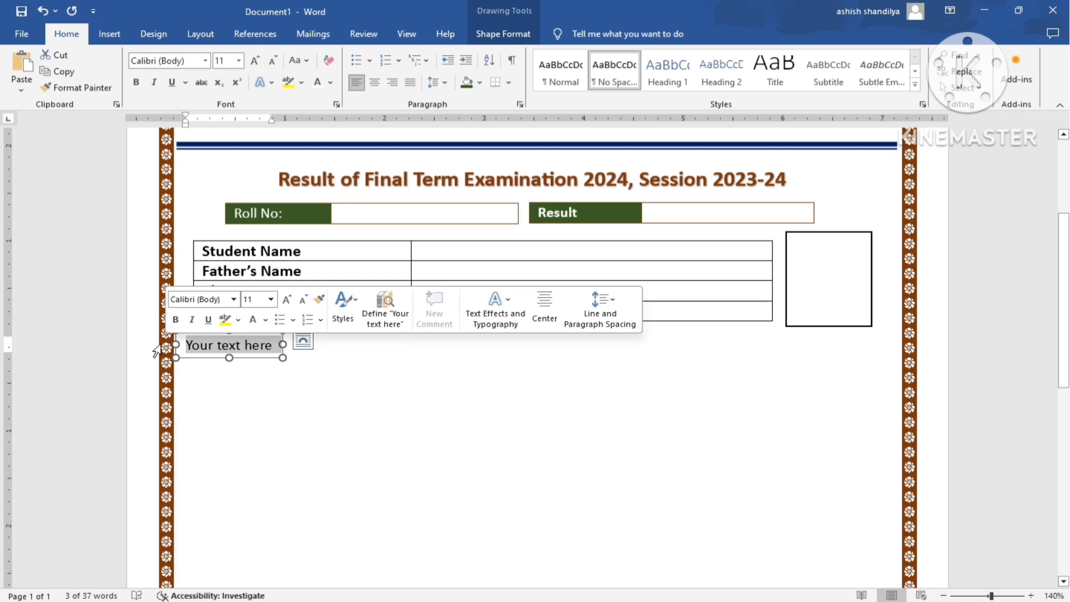
{"action": "key", "text": "Delete"}
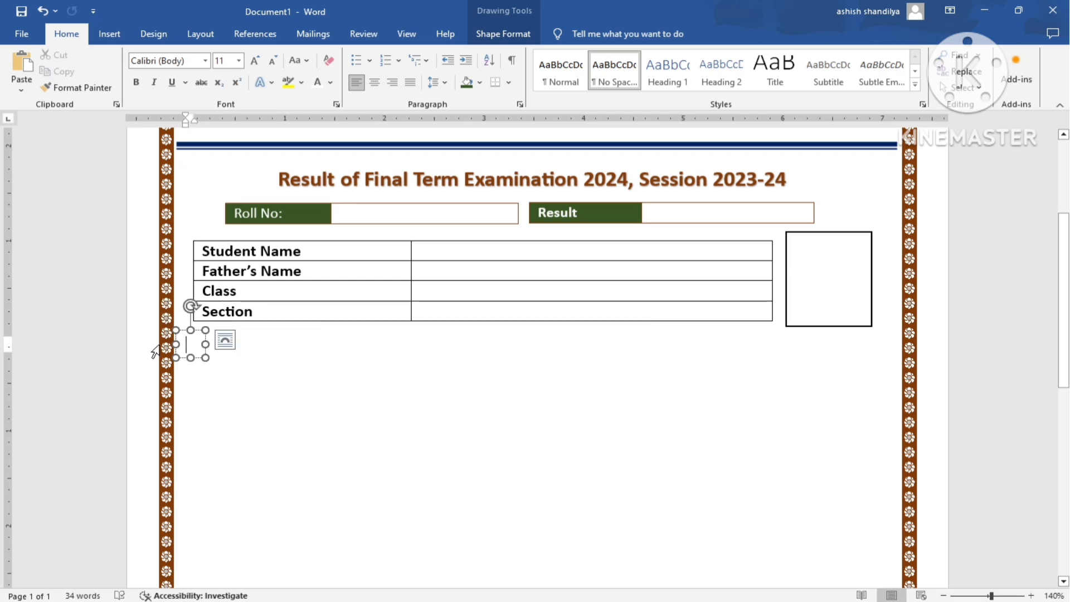
Enter the sentence "According to this result the candidate obtain the following marks :" in the WordArt box.
{"action": "type", "text": "According "}
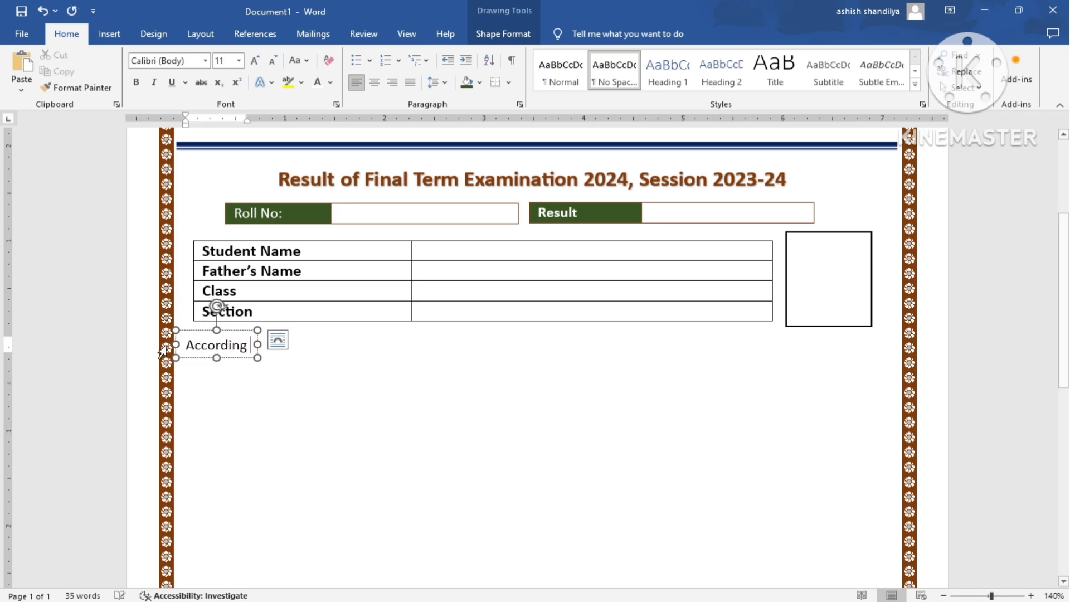
{"action": "type", "text": "to this "}
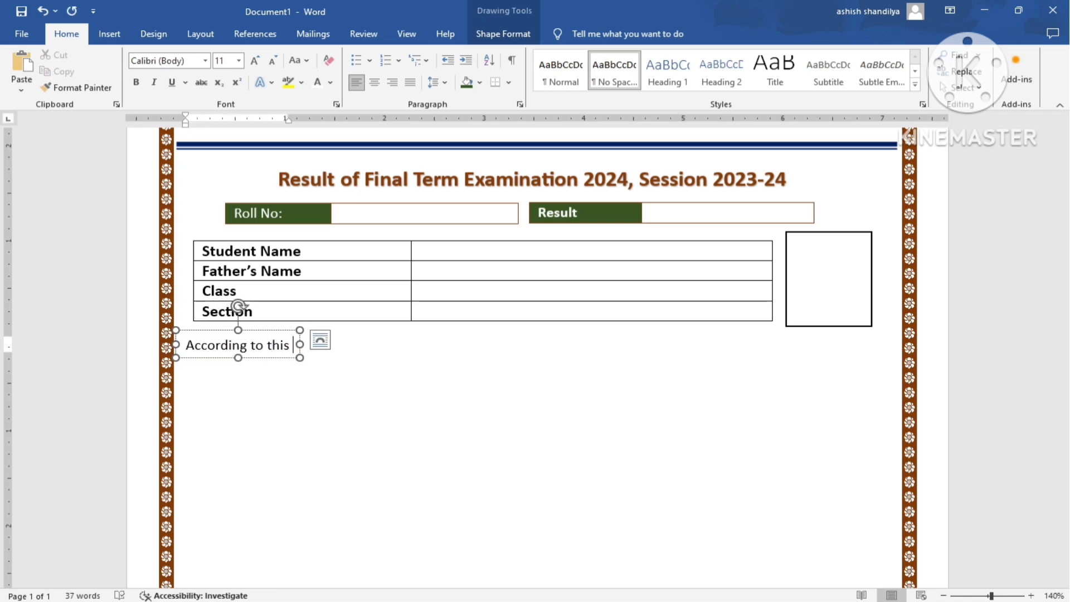
{"action": "type", "text": "result the candidate"}
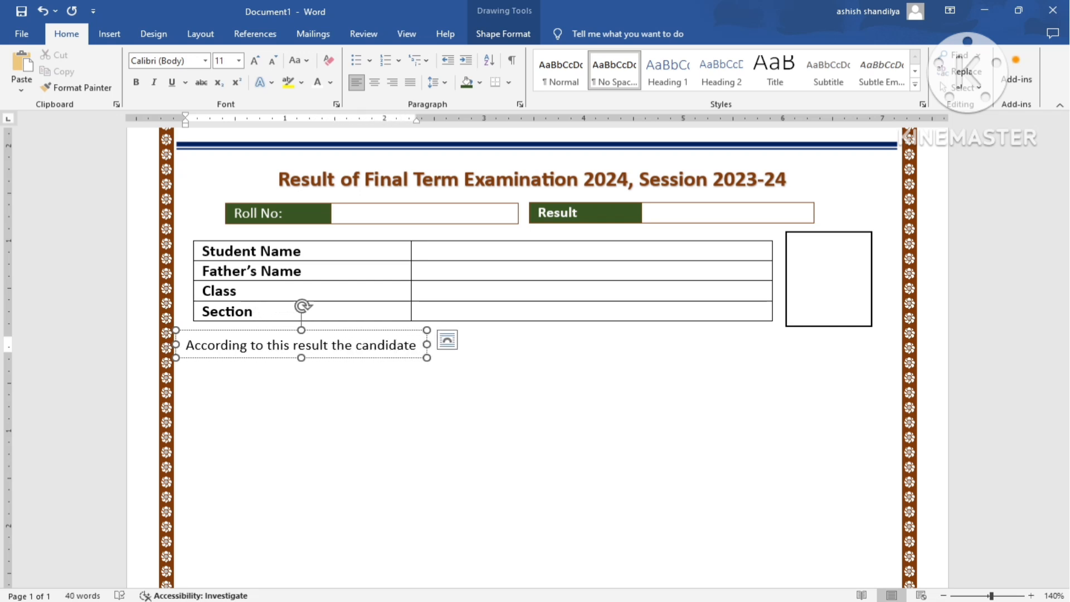
{"action": "type", "text": " obtain thr"}
{"action": "key", "text": "BackSpace"}
{"action": "type", "text": "e following marks"}
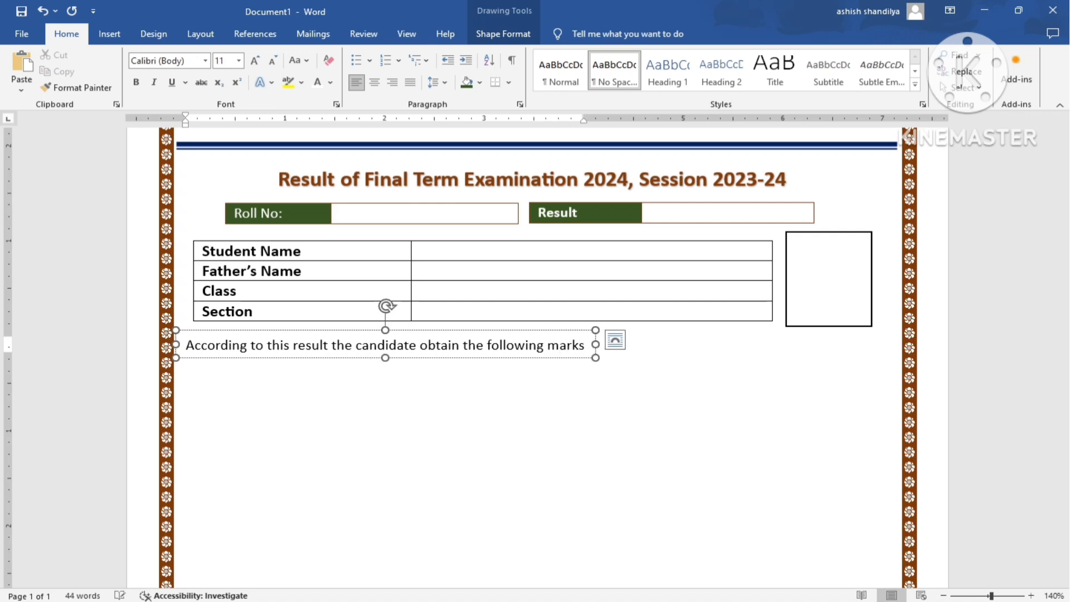
{"action": "type", "text": " :"}
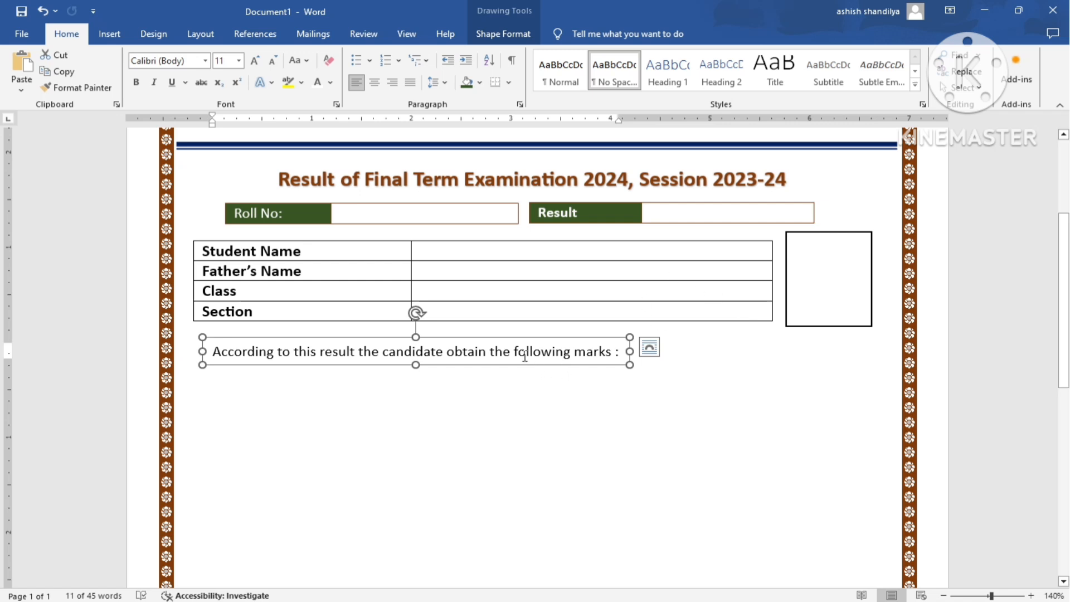
Center the marks sentence box horizontally on the page below the student details table and make its text bold at 14 pt.
{"action": "left_click_drag", "start_coordinate": [505, 337], "coordinate": [596, 343]}
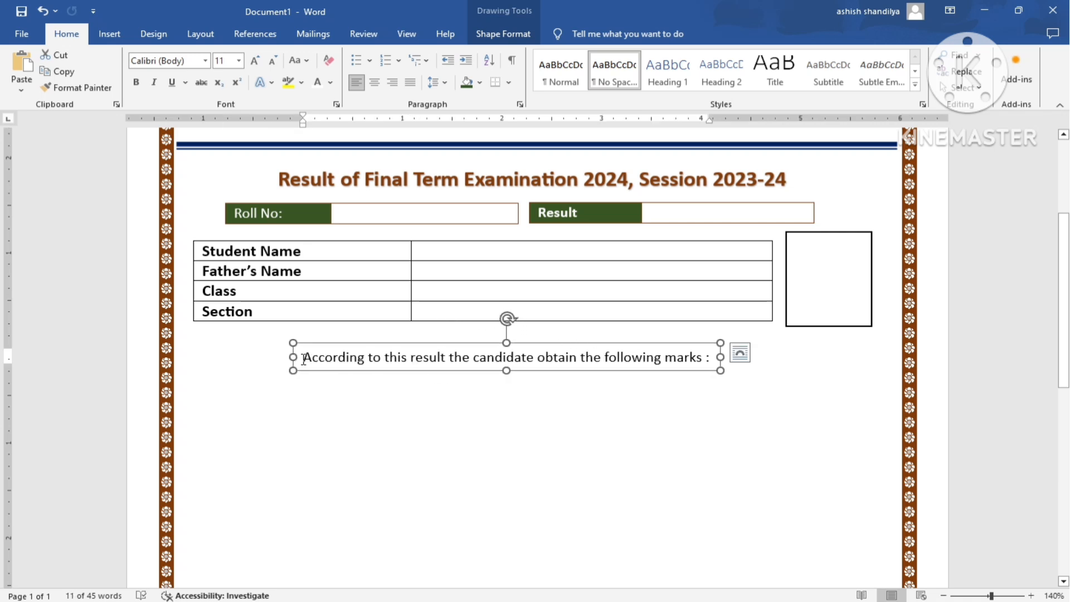
{"action": "left_click_drag", "start_coordinate": [305, 359], "coordinate": [722, 377]}
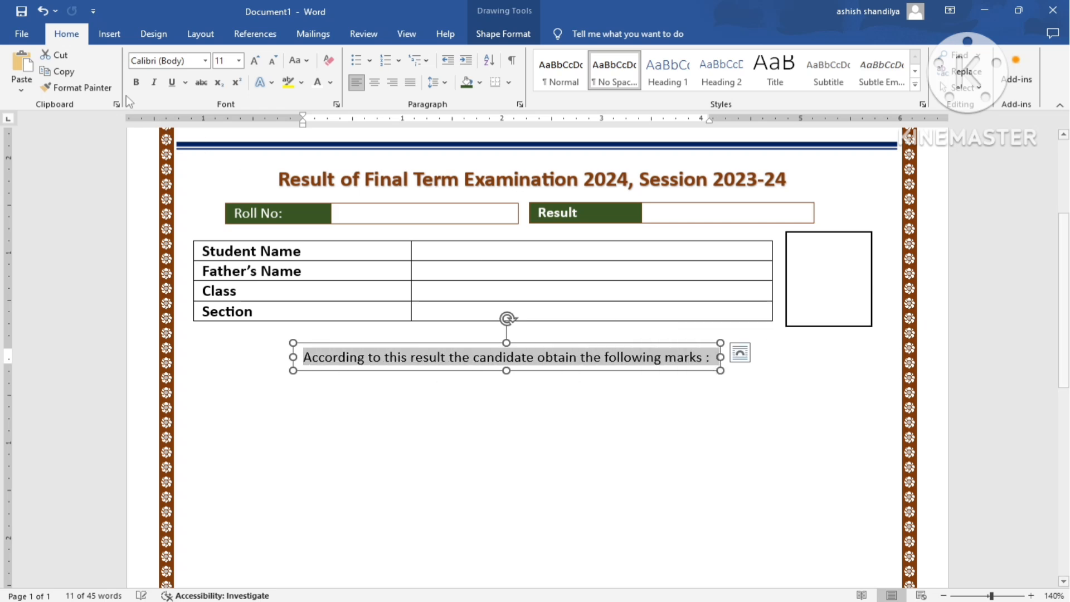
{"action": "left_click", "coordinate": [139, 86]}
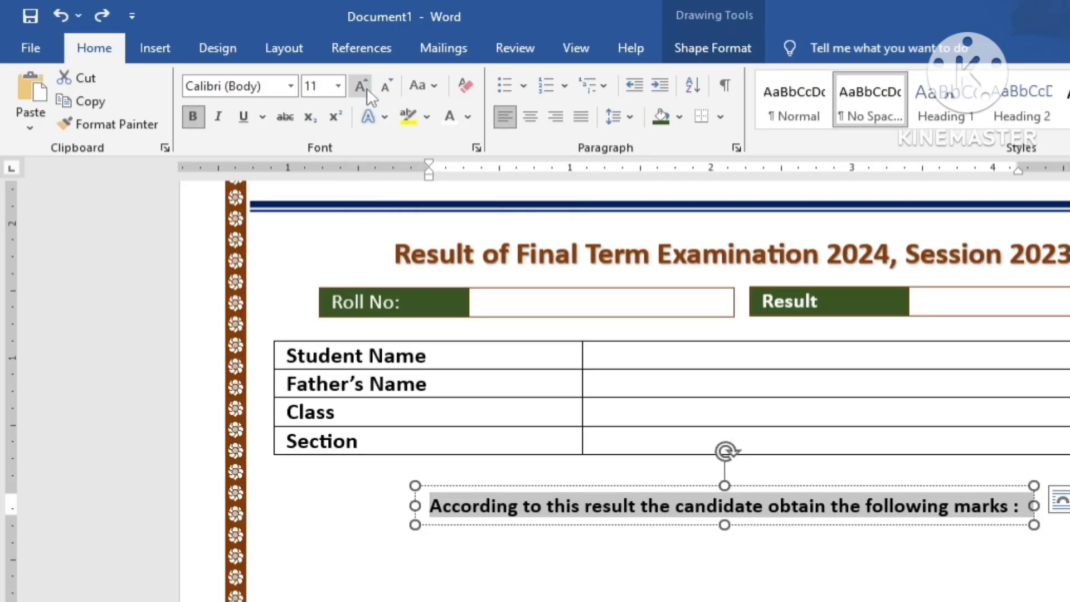
{"action": "left_click", "coordinate": [367, 88]}
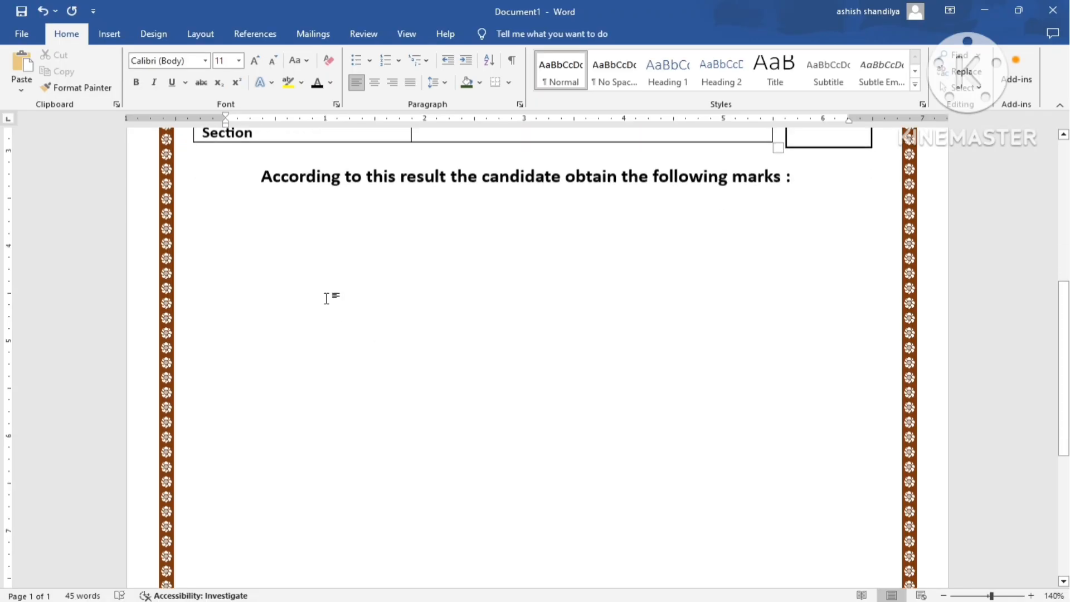
Insert a table with 6 columns and 8 rows for the marks.
{"action": "scroll", "coordinate": [659, 334], "scroll_direction": "down", "scroll_amount": 2}
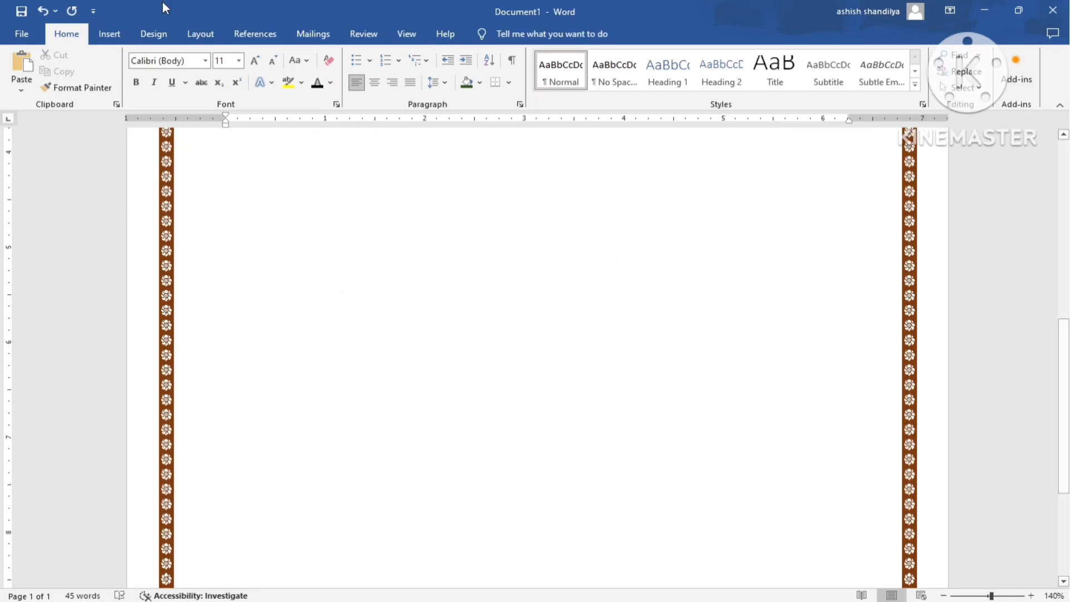
{"action": "left_click", "coordinate": [111, 33]}
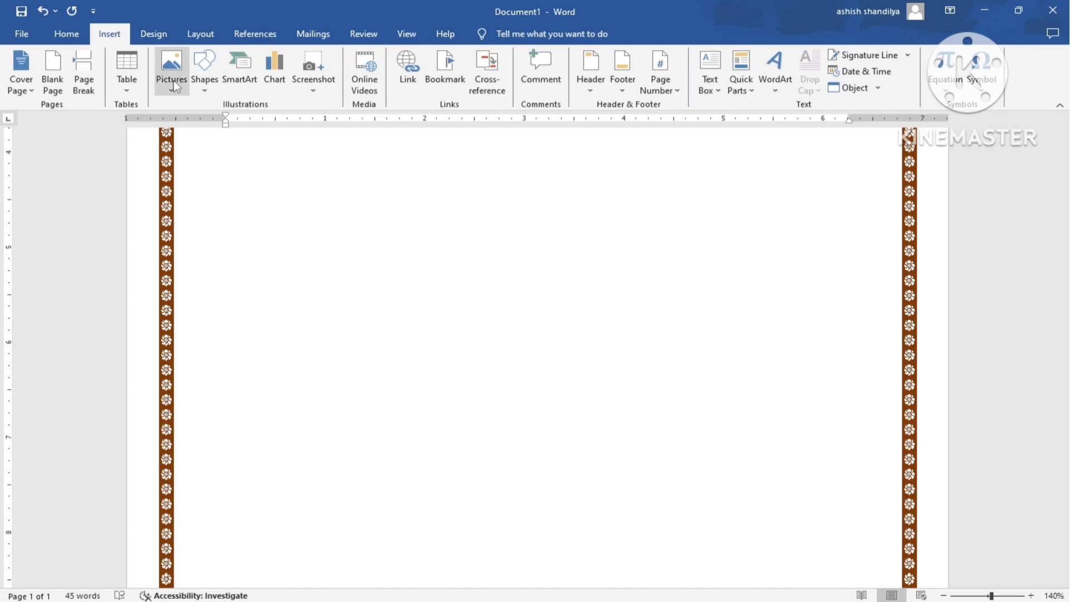
{"action": "left_click", "coordinate": [127, 92]}
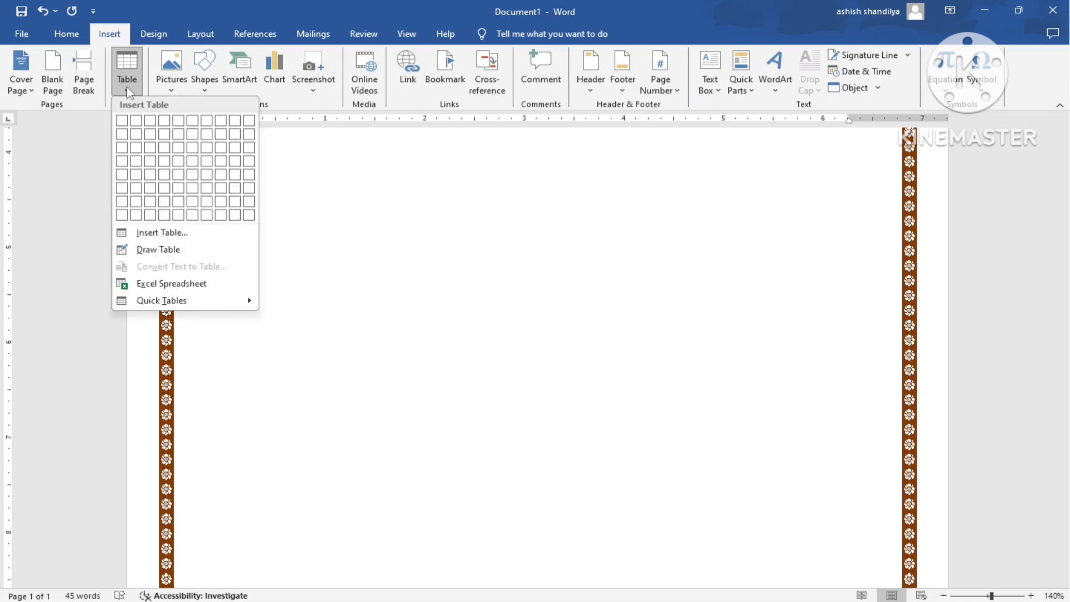
{"action": "left_click", "coordinate": [173, 236]}
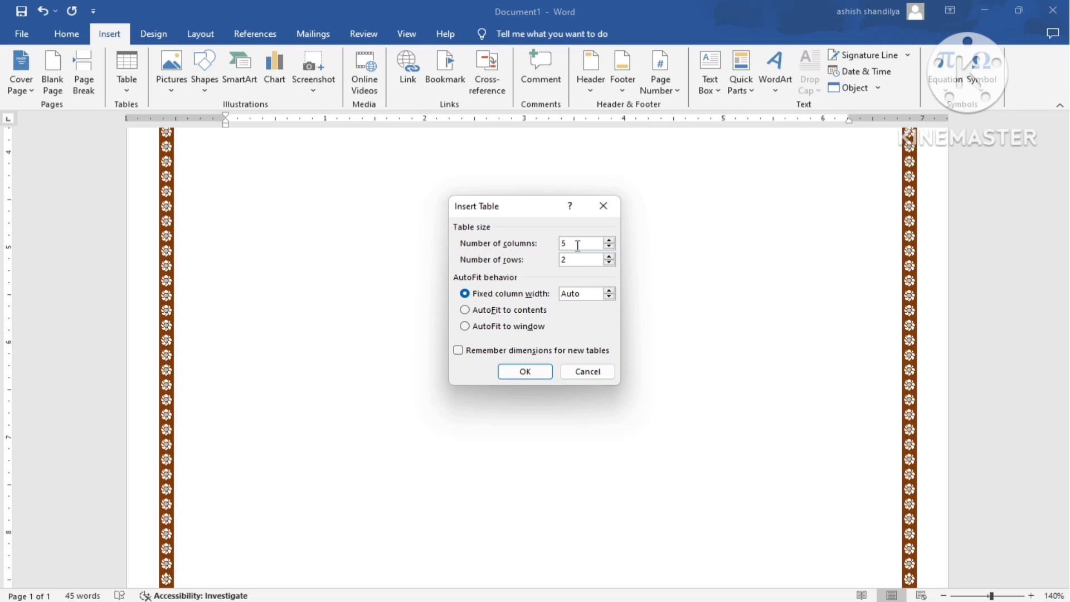
{"action": "left_click", "coordinate": [567, 259]}
{"action": "key", "text": "BackSpace"}
{"action": "type", "text": "8"}
{"action": "left_click", "coordinate": [526, 371]}
Move the new 8-row table from the page heading to directly below the "According to this result" sentence.
{"action": "scroll", "coordinate": [526, 376], "scroll_direction": "up", "scroll_amount": 3}
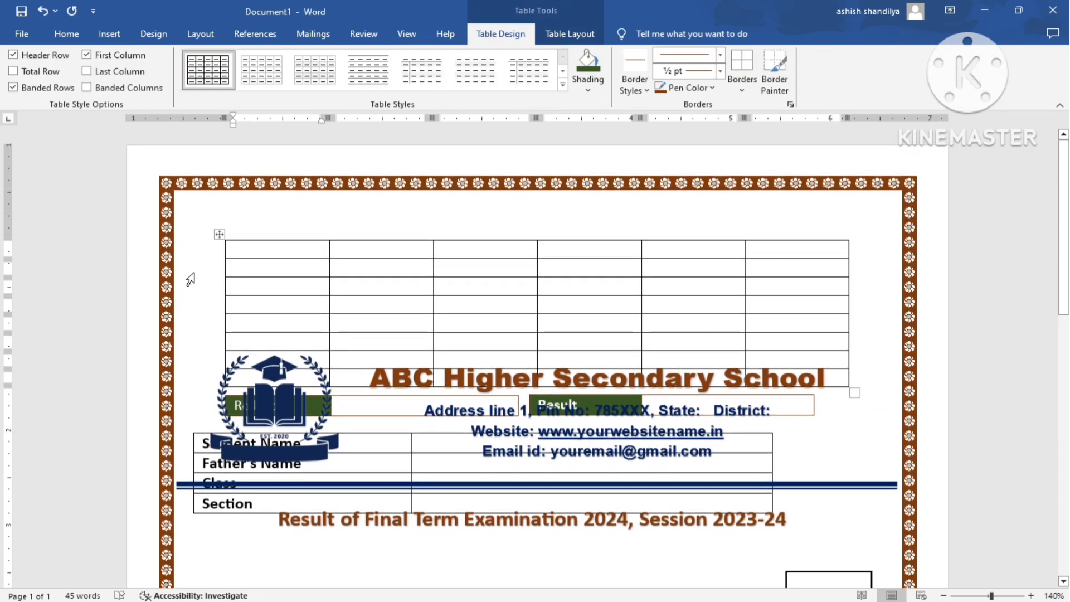
{"action": "left_click", "coordinate": [219, 235]}
{"action": "left_click_drag", "start_coordinate": [218, 237], "coordinate": [238, 499]}
{"action": "scroll", "coordinate": [237, 498], "scroll_direction": "down", "scroll_amount": 7}
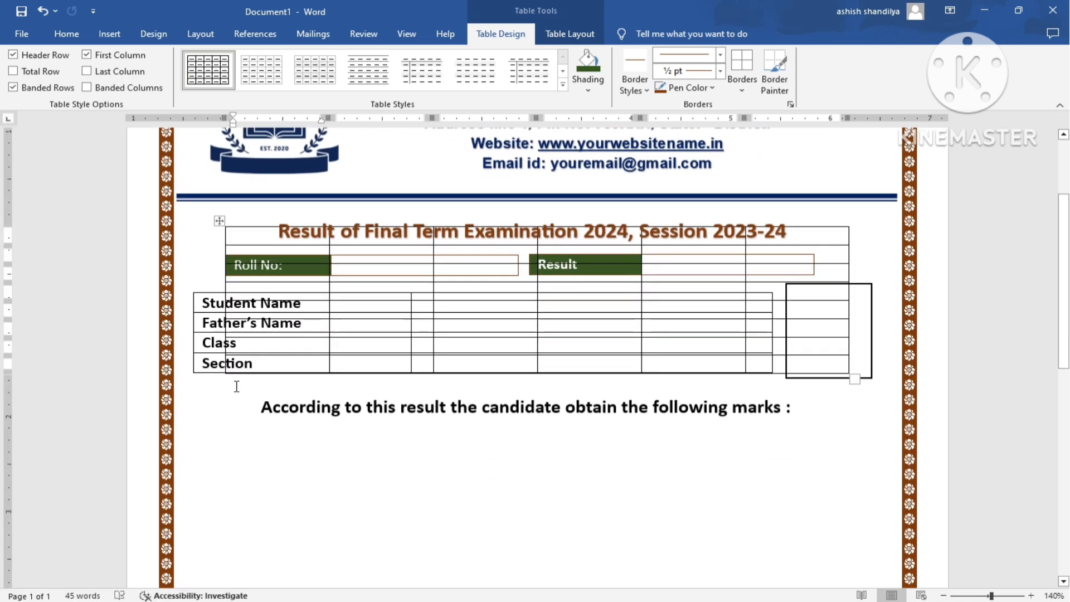
{"action": "left_click_drag", "start_coordinate": [221, 136], "coordinate": [177, 322]}
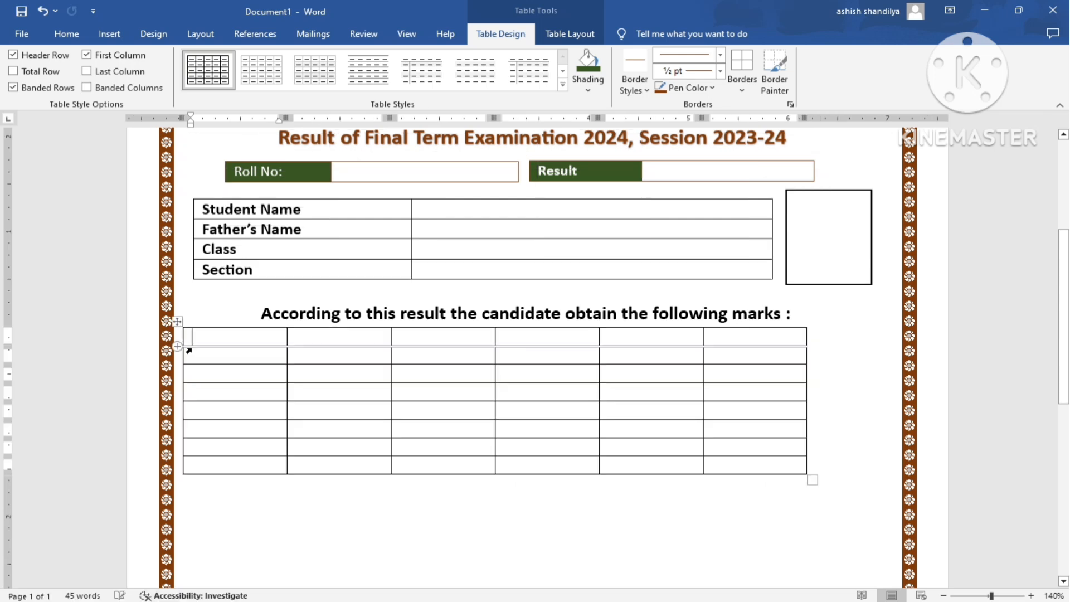
Nudge the marks sentence up clear of the table, and widen the marks table to about 7 inches within the page border.
{"action": "left_click", "coordinate": [314, 314]}
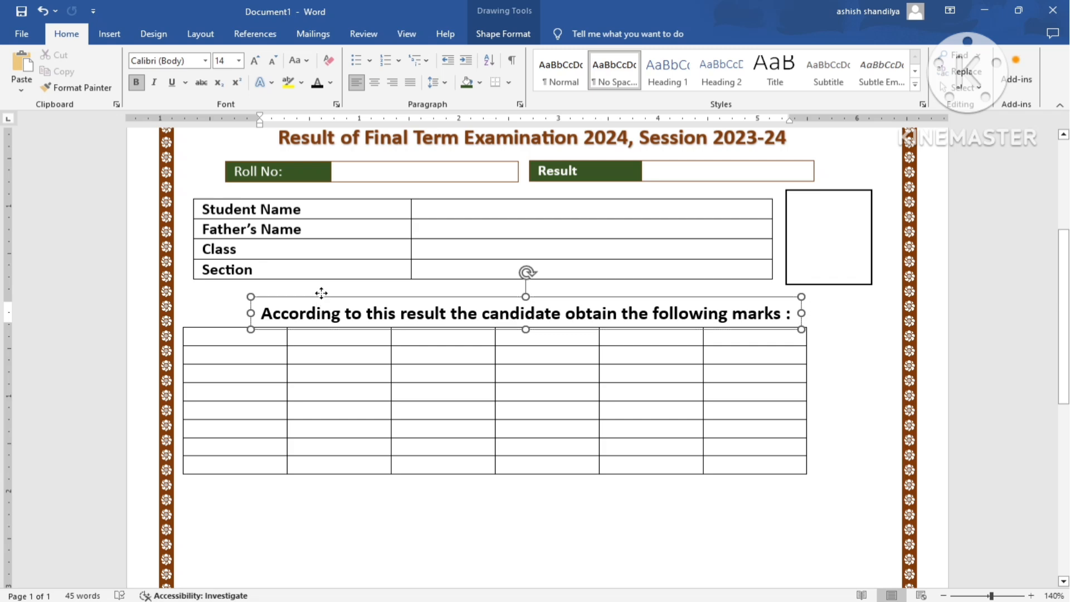
{"action": "left_click_drag", "start_coordinate": [323, 295], "coordinate": [321, 289]}
{"action": "left_click", "coordinate": [429, 439]}
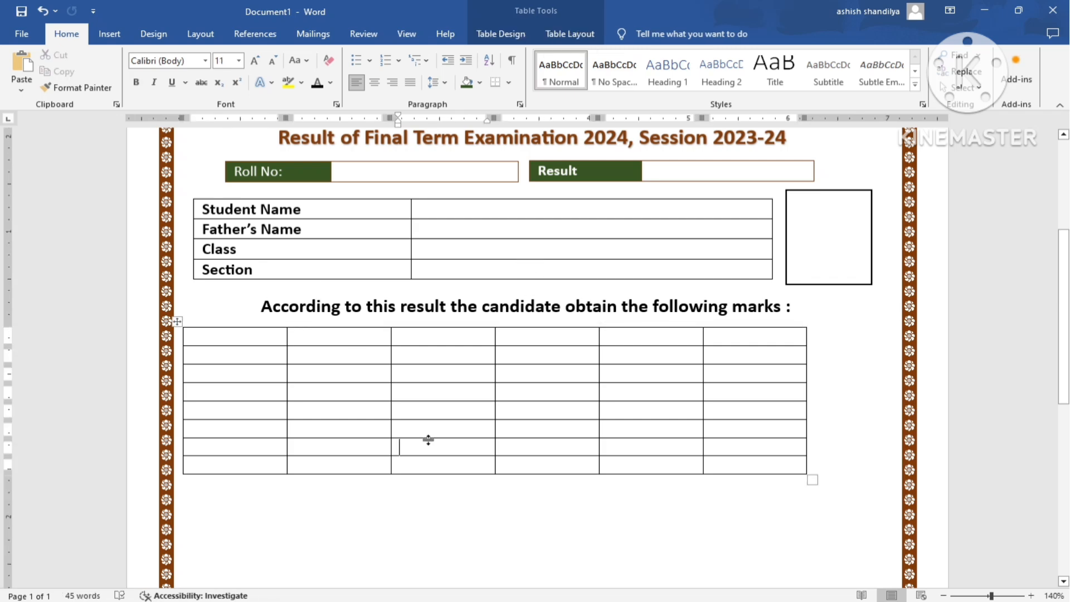
{"action": "left_click", "coordinate": [805, 495]}
{"action": "left_click_drag", "start_coordinate": [812, 385], "coordinate": [878, 387]}
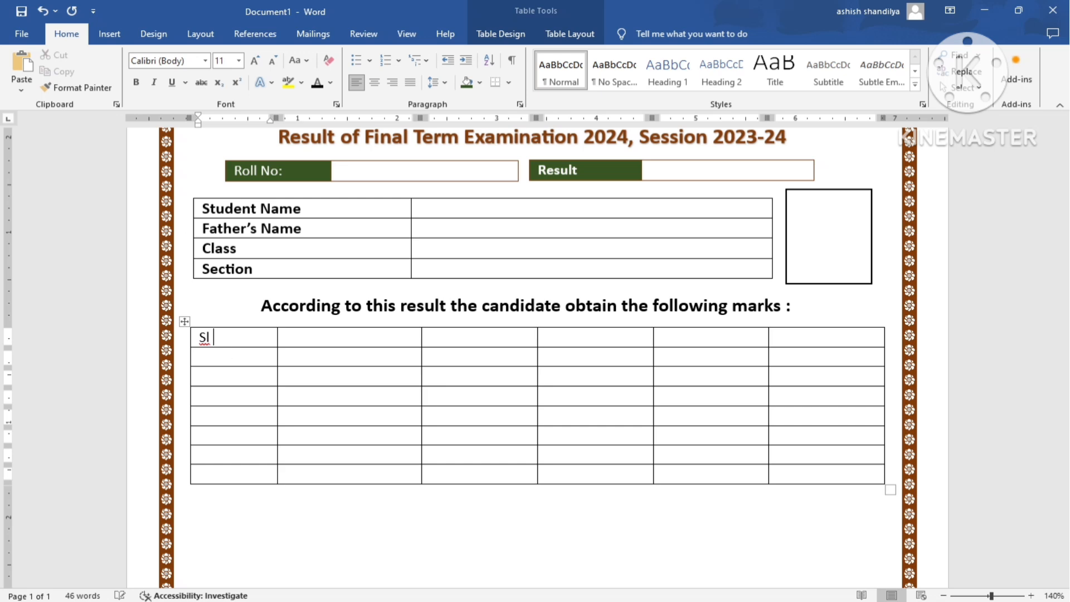
Enter the heading "Sl No" in the marks table's first cell and narrow that column to about 0.5 inches.
{"action": "type", "text": "No"}
{"action": "left_click_drag", "start_coordinate": [277, 337], "coordinate": [239, 336]}
{"action": "left_click", "coordinate": [289, 339]}
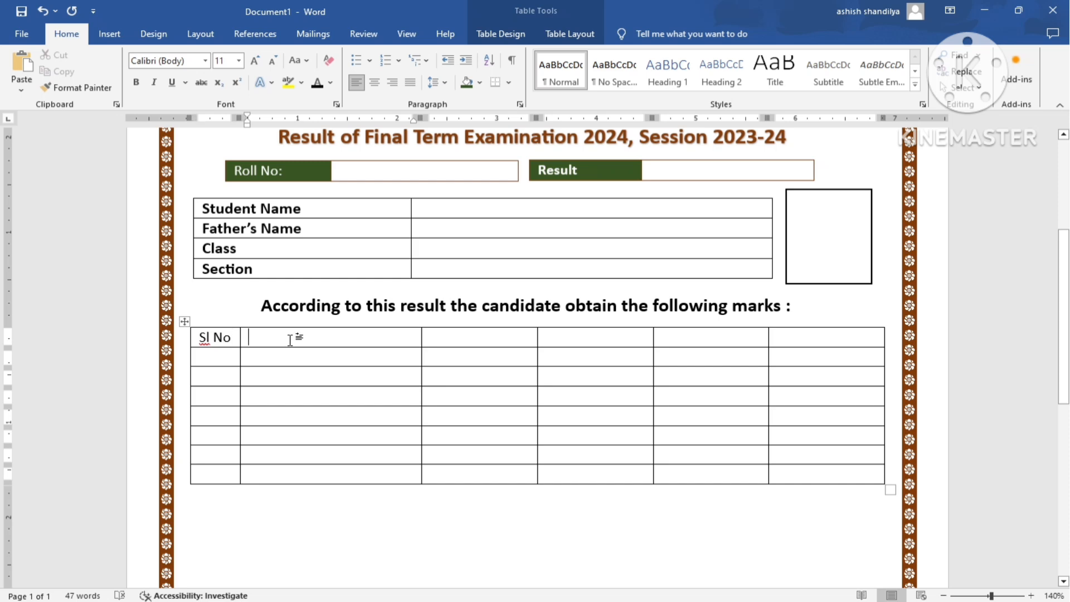
Enter the remaining marks table headings "Subjects", "Total Marks", "Obtain Marks", "Percentage (%)" and "Grade" in the first row.
{"action": "type", "text": "Sup"}
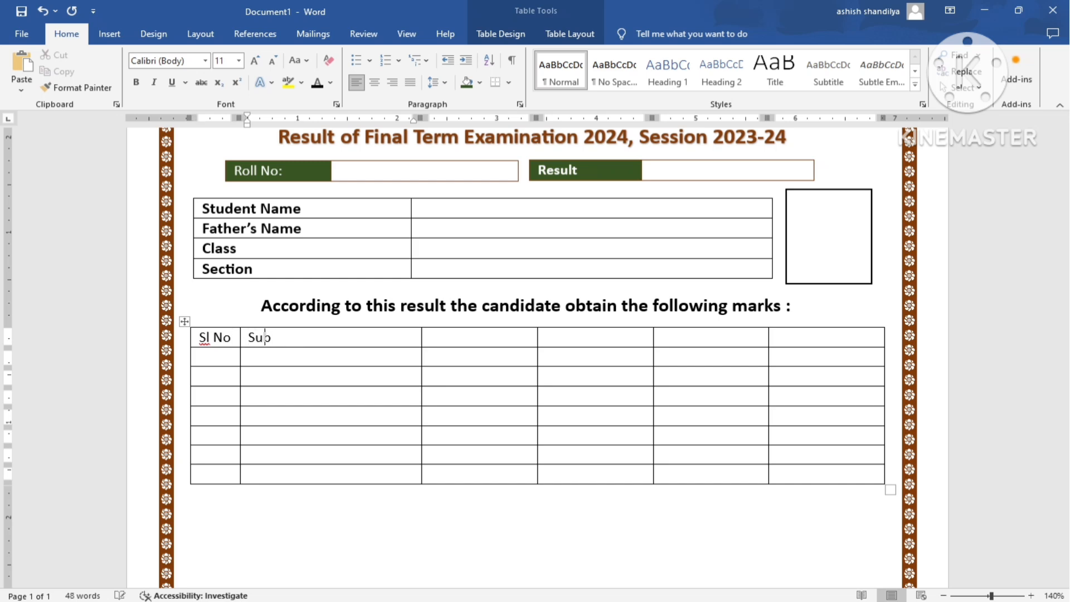
{"action": "type", "text": "ject"}
{"action": "type", "text": "s"}
{"action": "left_click", "coordinate": [465, 346]}
{"action": "type", "text": "total Mar"}
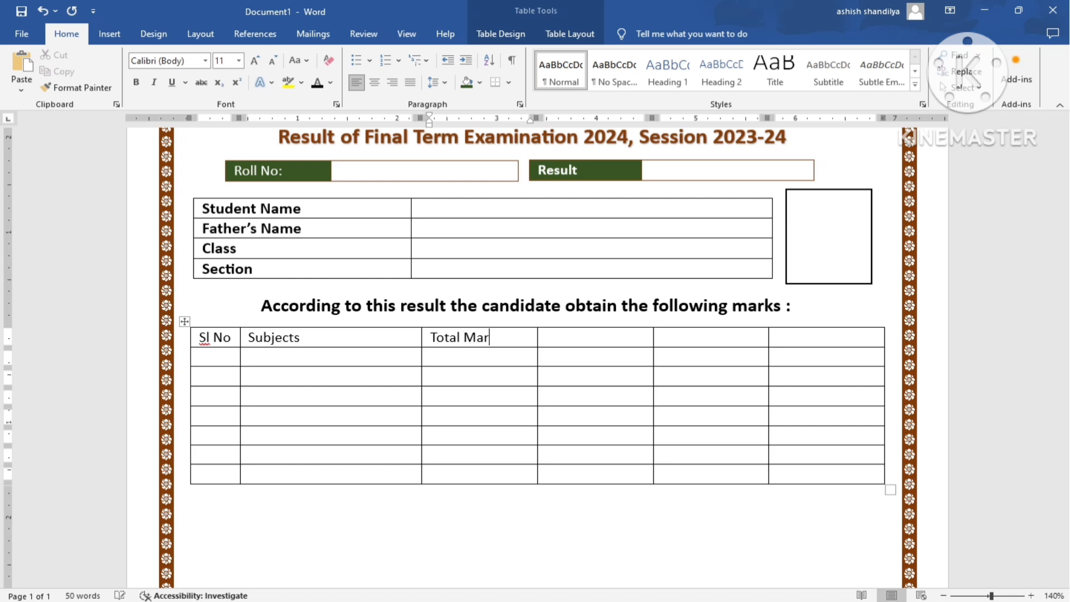
{"action": "left_click", "coordinate": [584, 343]}
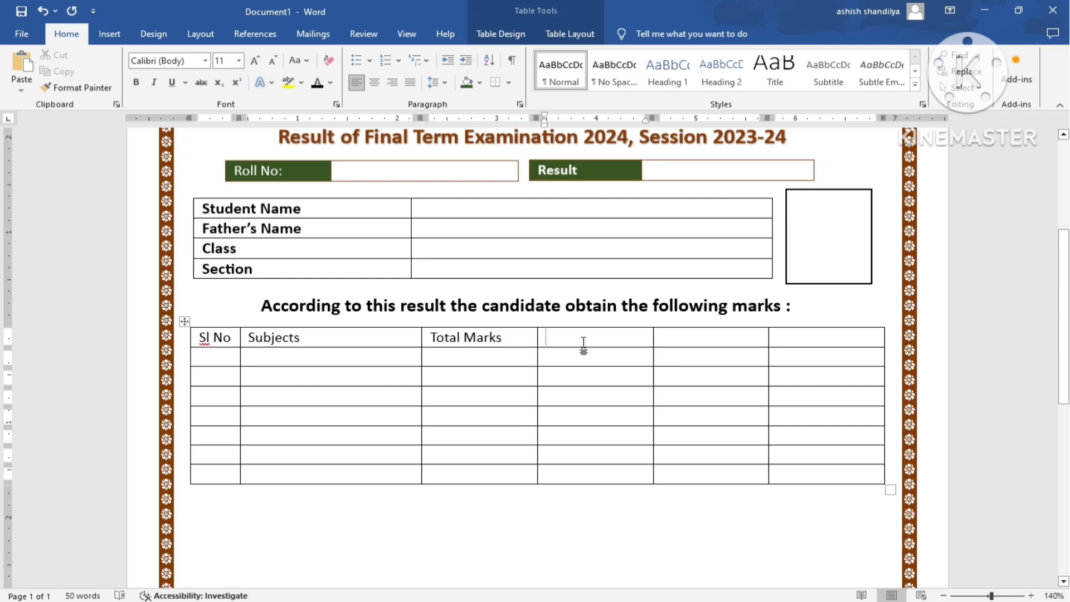
{"action": "type", "text": "ob"}
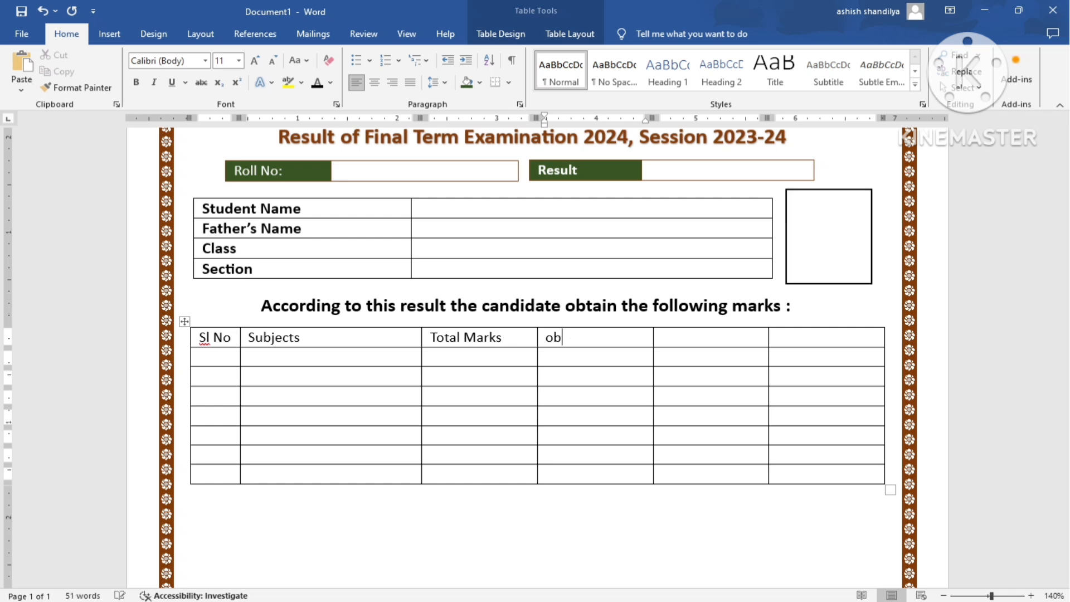
{"action": "type", "text": "tain Marks"}
{"action": "left_click", "coordinate": [704, 333]}
{"action": "type", "text": "percentage (%)"}
{"action": "left_click", "coordinate": [805, 337]}
{"action": "type", "text": "grade"}
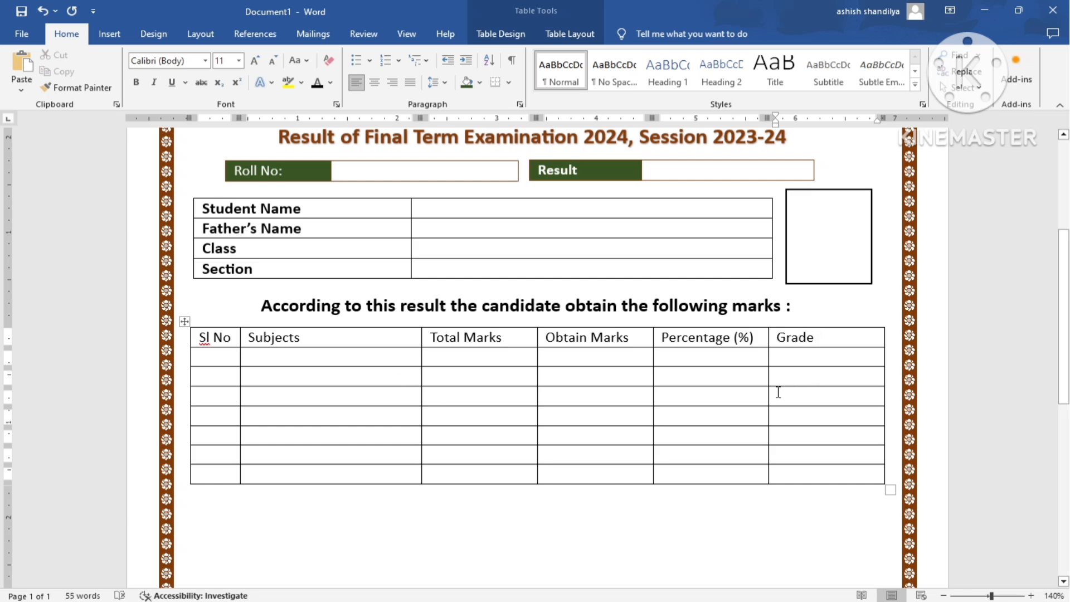
Center the heading text in every cell of the marks table's first row.
{"action": "left_click_drag", "start_coordinate": [205, 338], "coordinate": [825, 339]}
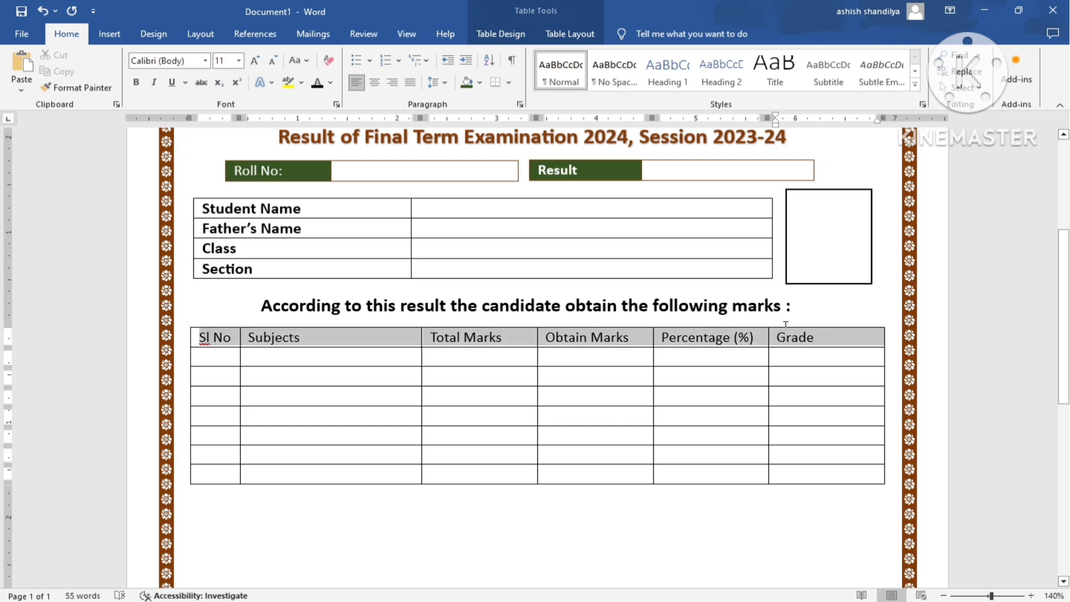
{"action": "left_click", "coordinate": [382, 88]}
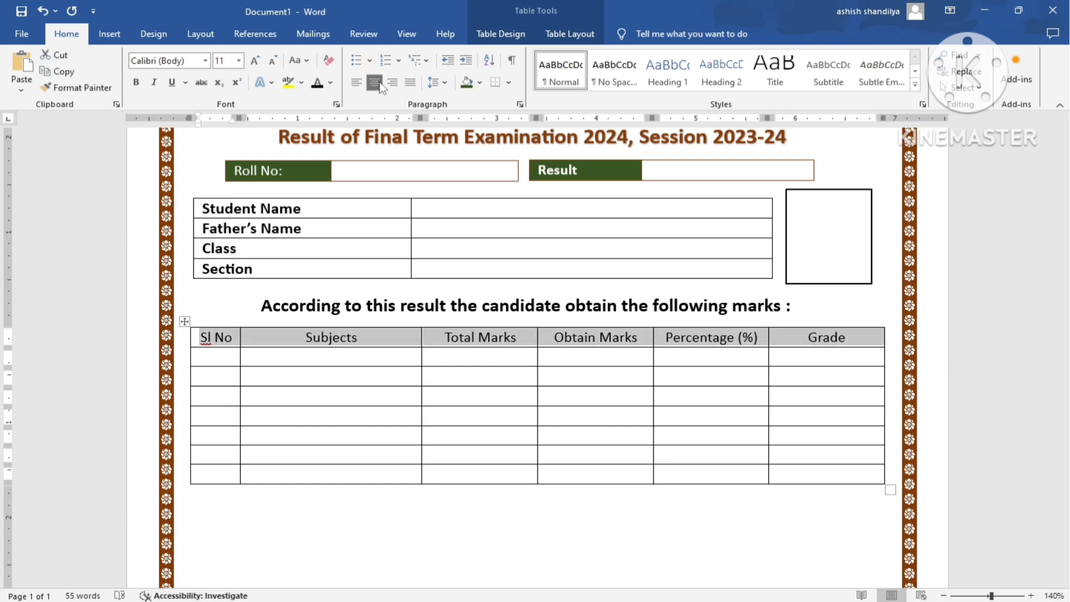
{"action": "left_click", "coordinate": [691, 436]}
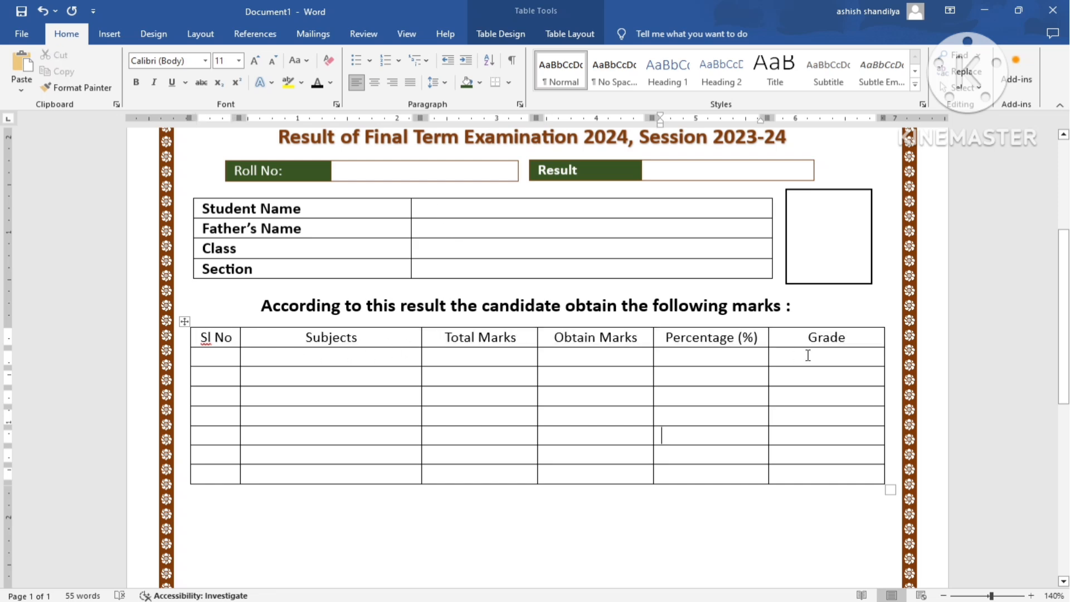
Shade the marks table's heading row with Orange, Accent 2, Darker 25%.
{"action": "left_click_drag", "start_coordinate": [203, 337], "coordinate": [819, 337]}
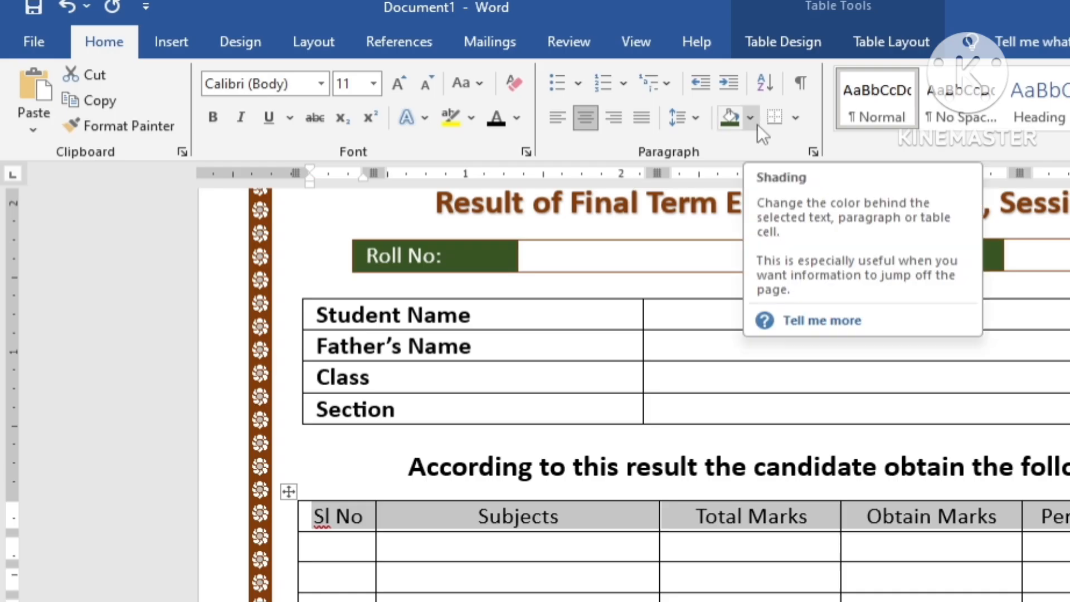
{"action": "left_click", "coordinate": [757, 125]}
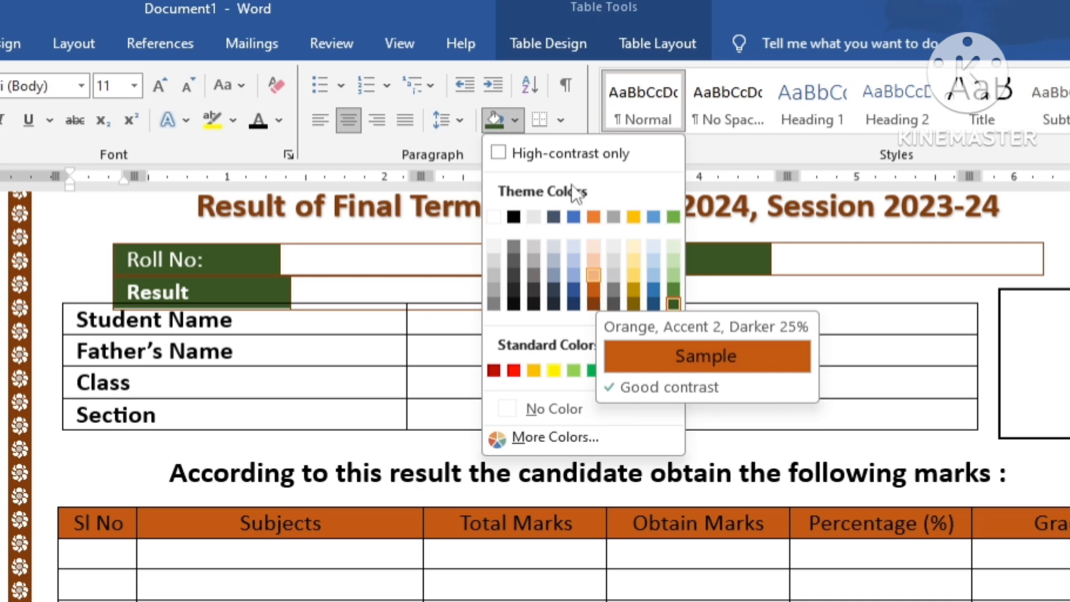
{"action": "left_click", "coordinate": [551, 46]}
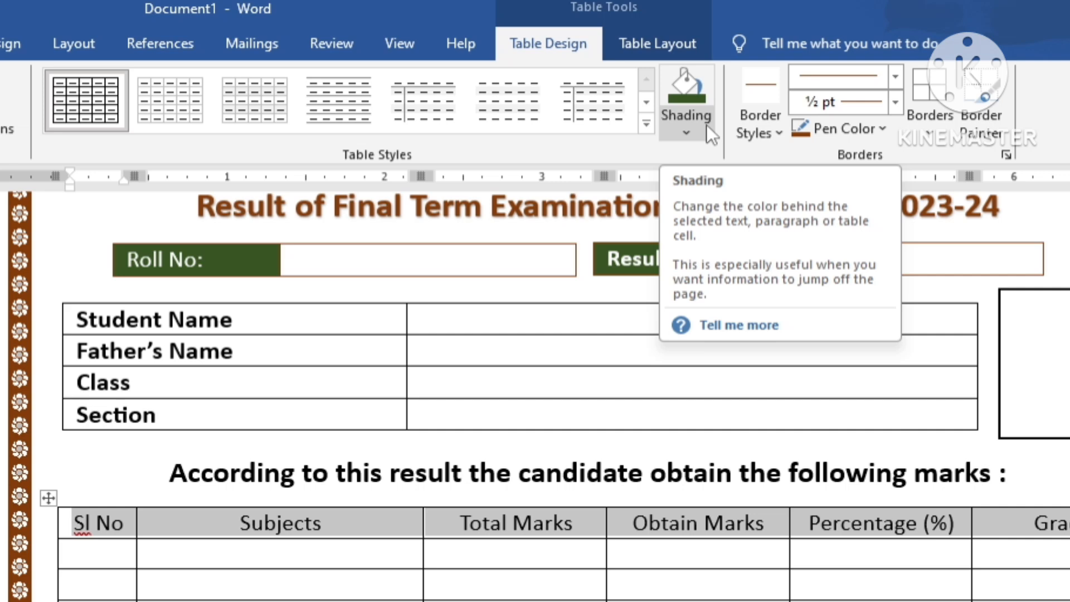
{"action": "left_click", "coordinate": [688, 128]}
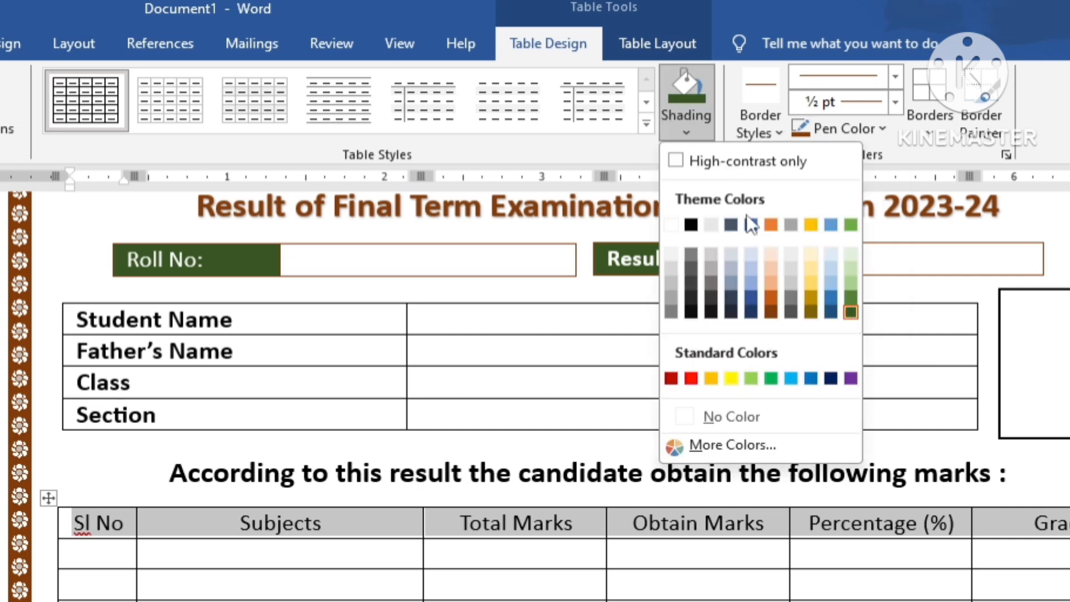
{"action": "left_click", "coordinate": [773, 317]}
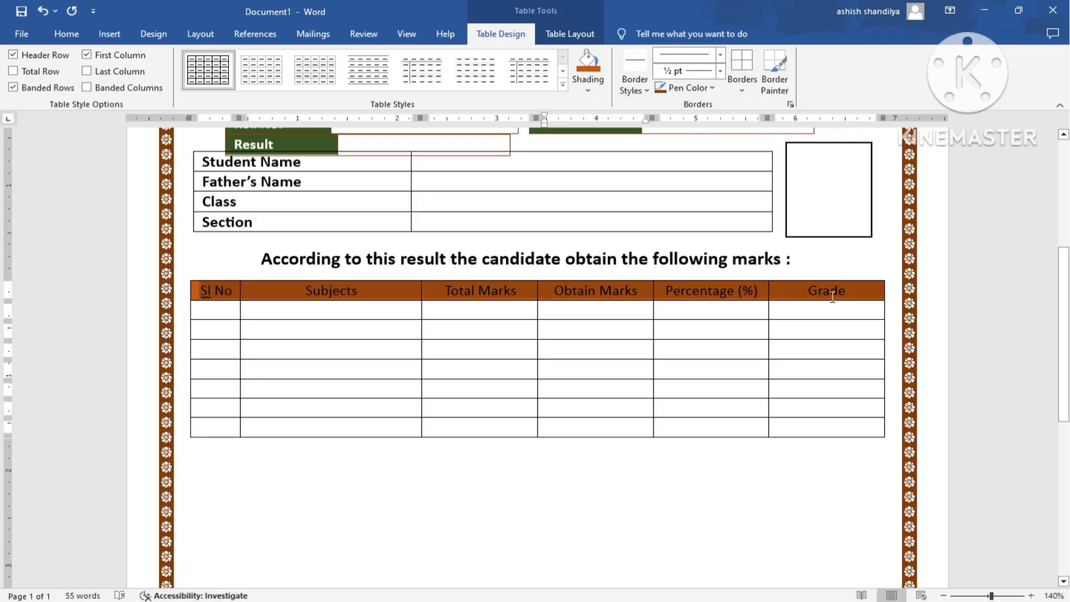
Make the heading row's text in the marks table white and bold.
{"action": "left_click", "coordinate": [67, 33]}
{"action": "left_click", "coordinate": [331, 83]}
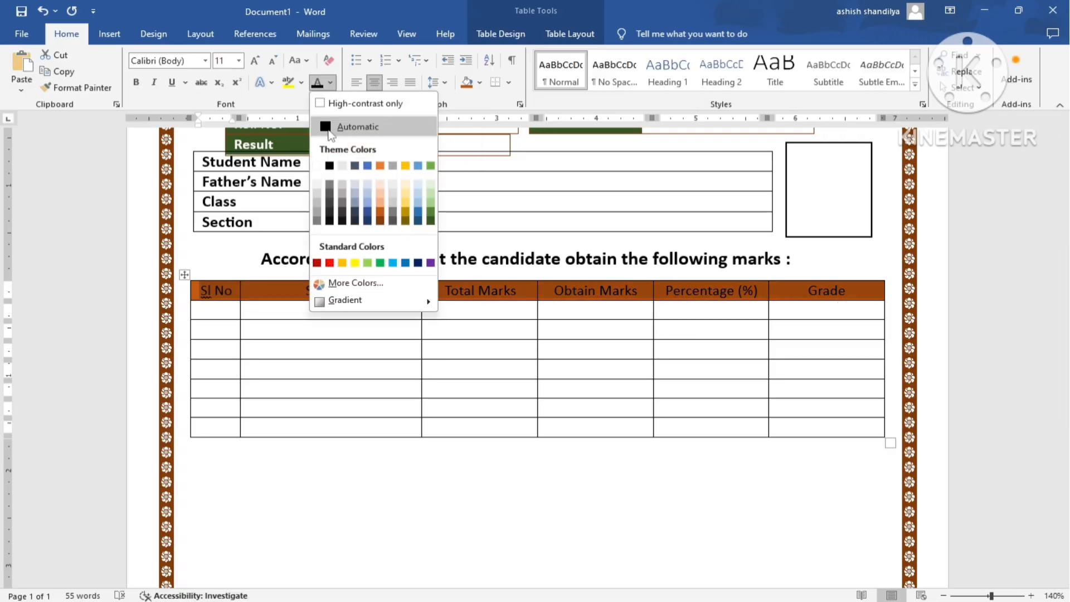
{"action": "left_click", "coordinate": [316, 168]}
Shade the last row of the marks table in the same dark orange as the heading row.
{"action": "left_click", "coordinate": [220, 429]}
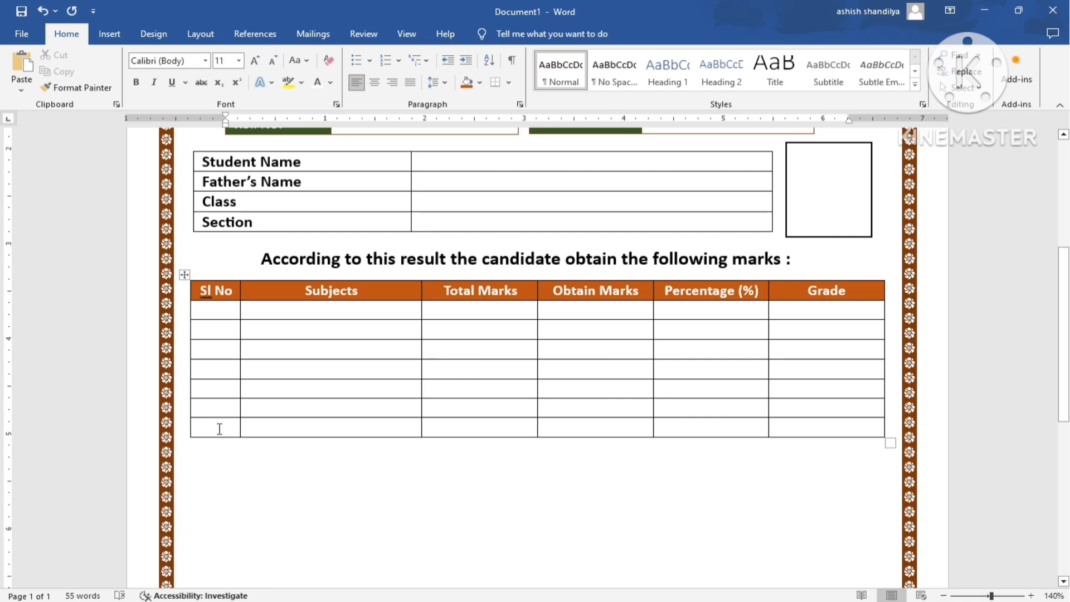
{"action": "left_click_drag", "start_coordinate": [219, 429], "coordinate": [835, 419]}
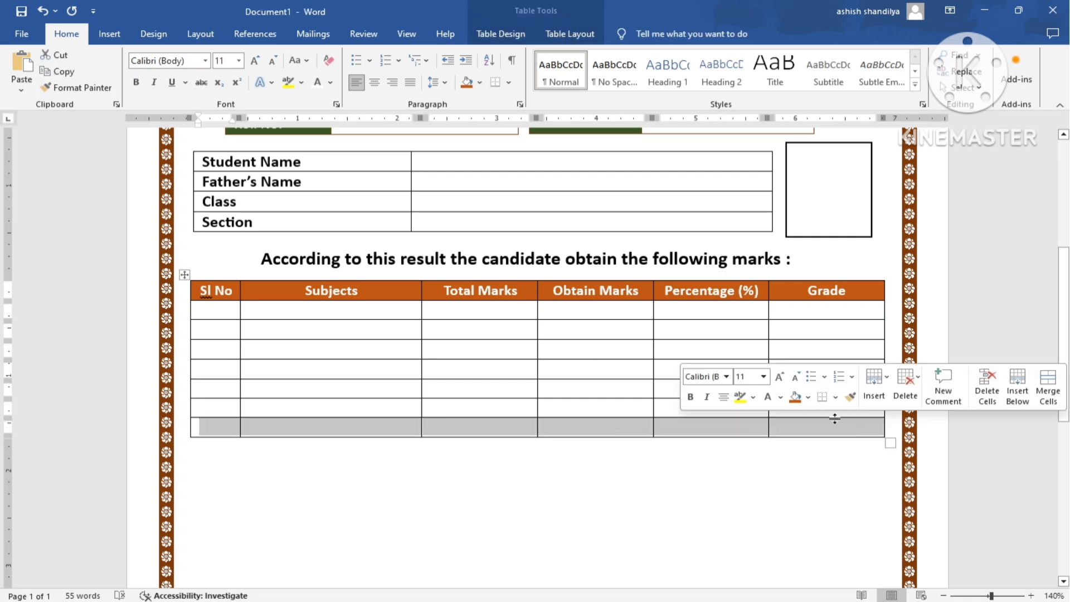
{"action": "left_click", "coordinate": [468, 82]}
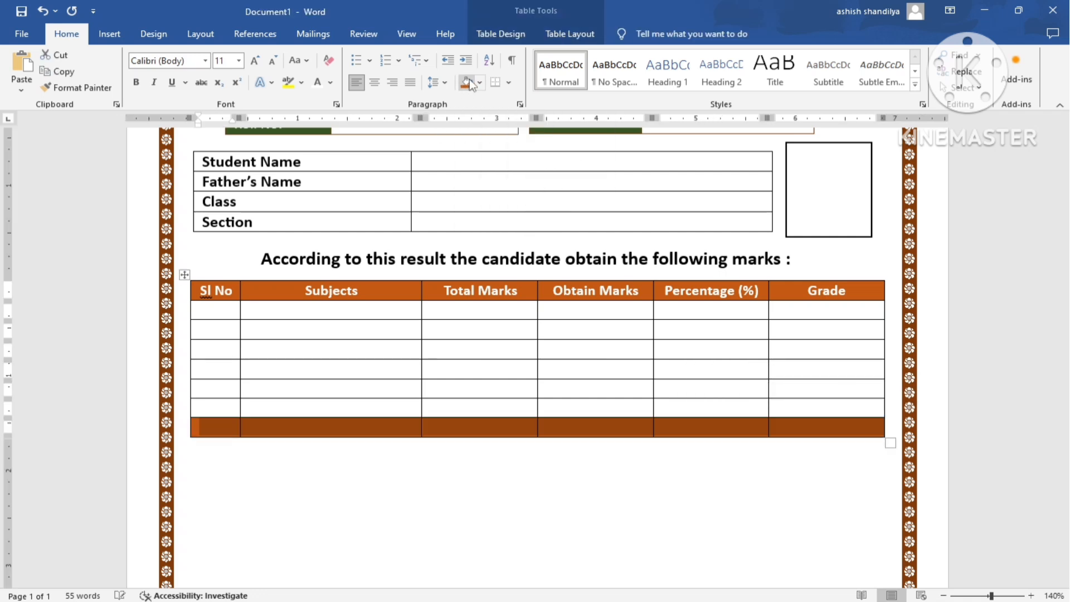
Number the rows 1 to 6 under Sl No and list English, Hindi, Mathematics, Science and Social Science under Subjects.
{"action": "left_click", "coordinate": [219, 309]}
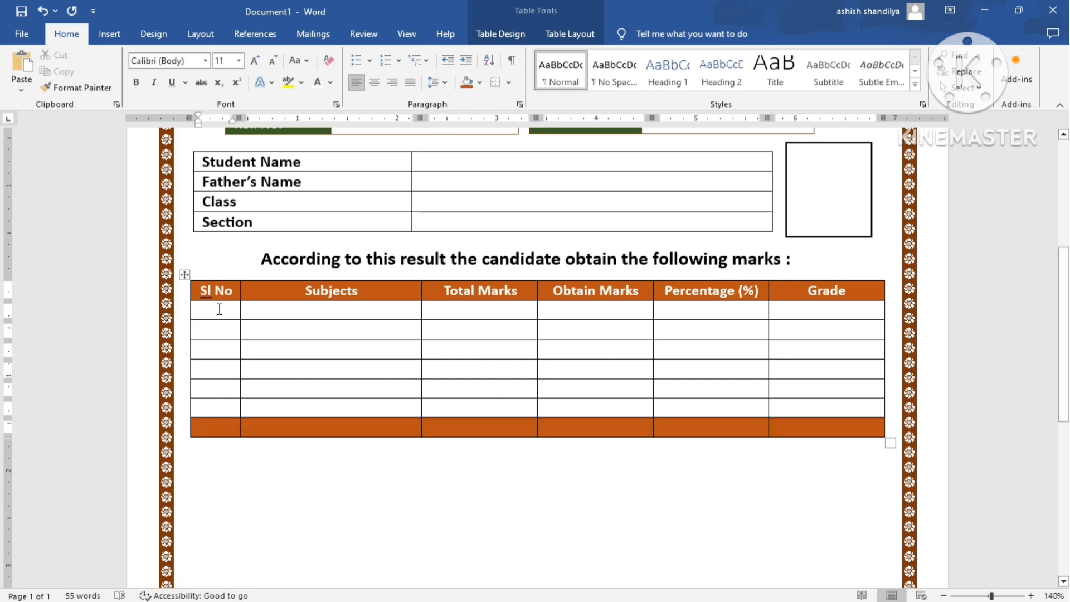
{"action": "type", "text": "1"}
{"action": "key", "text": "Down"}
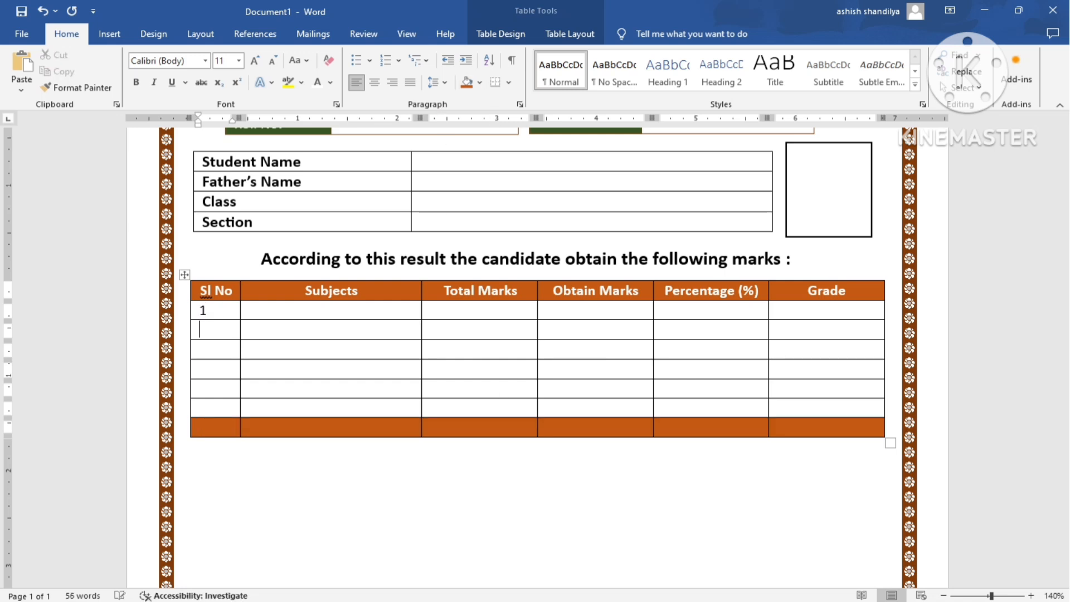
{"action": "type", "text": "3"}
{"action": "left_click", "coordinate": [316, 312]}
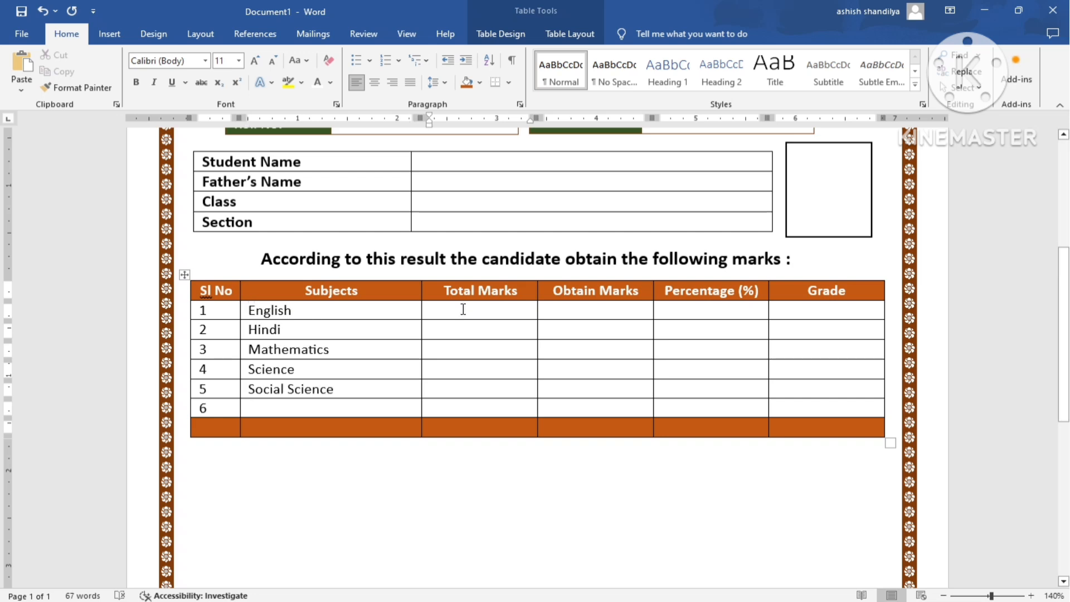
Enter 100 as the total marks in each of the six numbered rows and 600 in the shaded last row.
{"action": "type", "text": "100"}
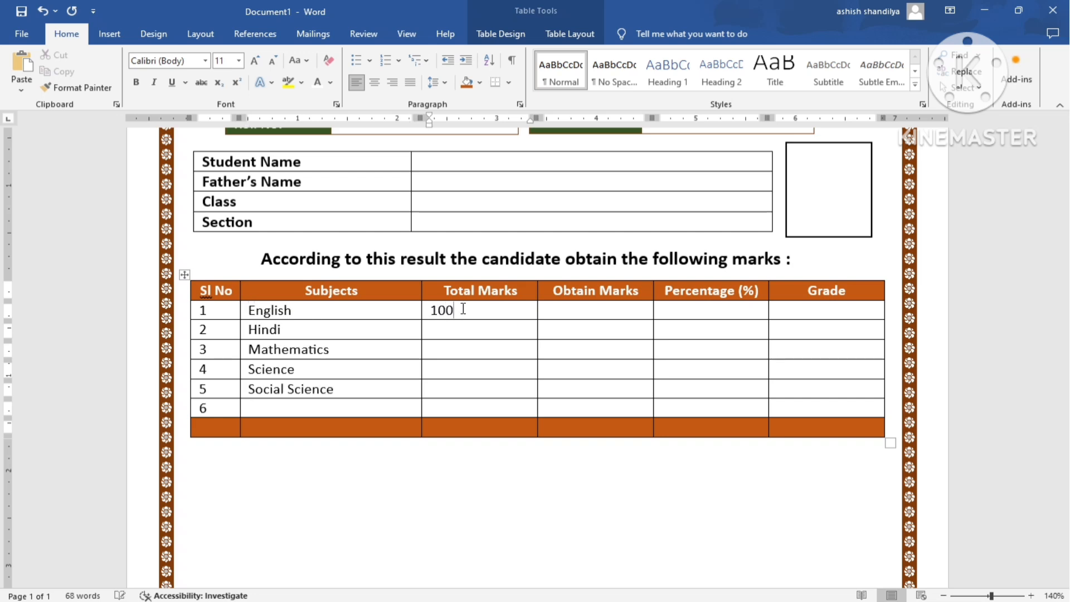
{"action": "left_click", "coordinate": [434, 329]}
{"action": "type", "text": "100"}
{"action": "left_click", "coordinate": [439, 348]}
{"action": "type", "text": "10100"}
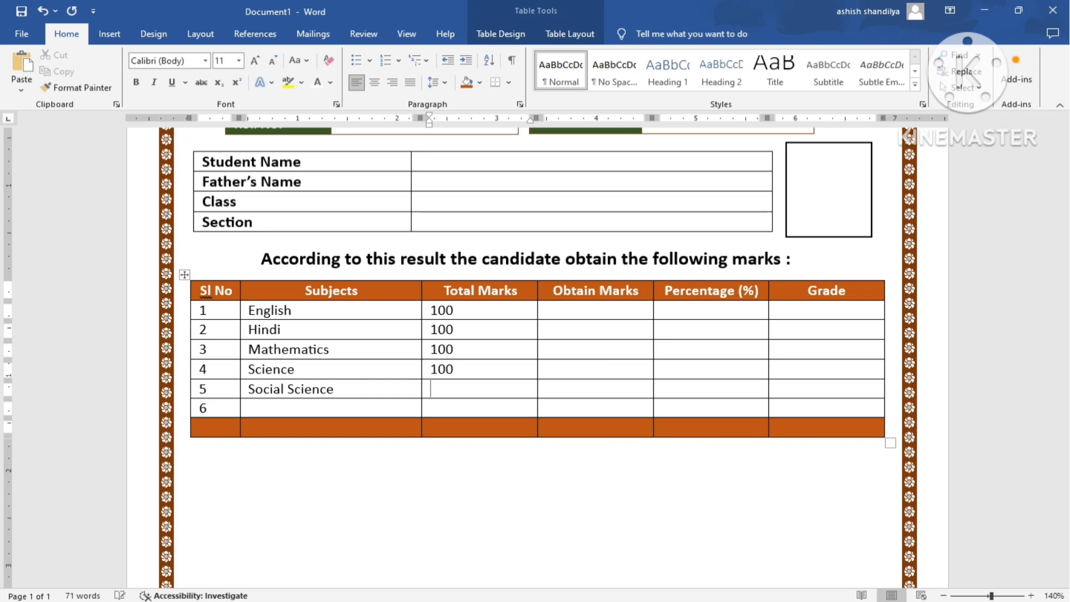
{"action": "type", "text": "100"}
{"action": "key", "text": "Down"}
{"action": "type", "text": "600"}
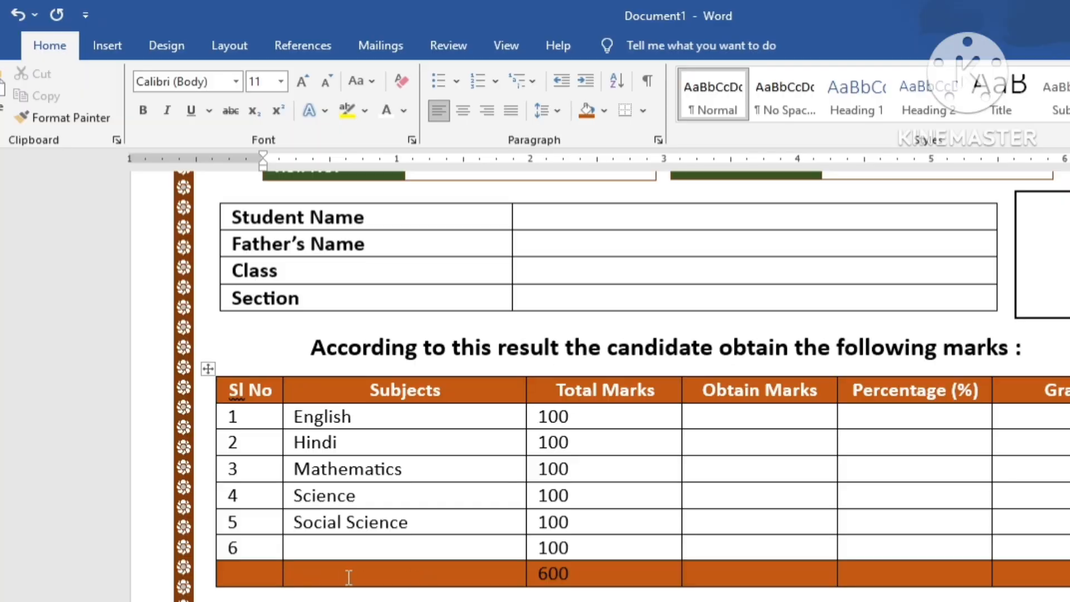
Merge the first two cells of the marks table's shaded last row.
{"action": "left_click_drag", "start_coordinate": [253, 572], "coordinate": [365, 571]}
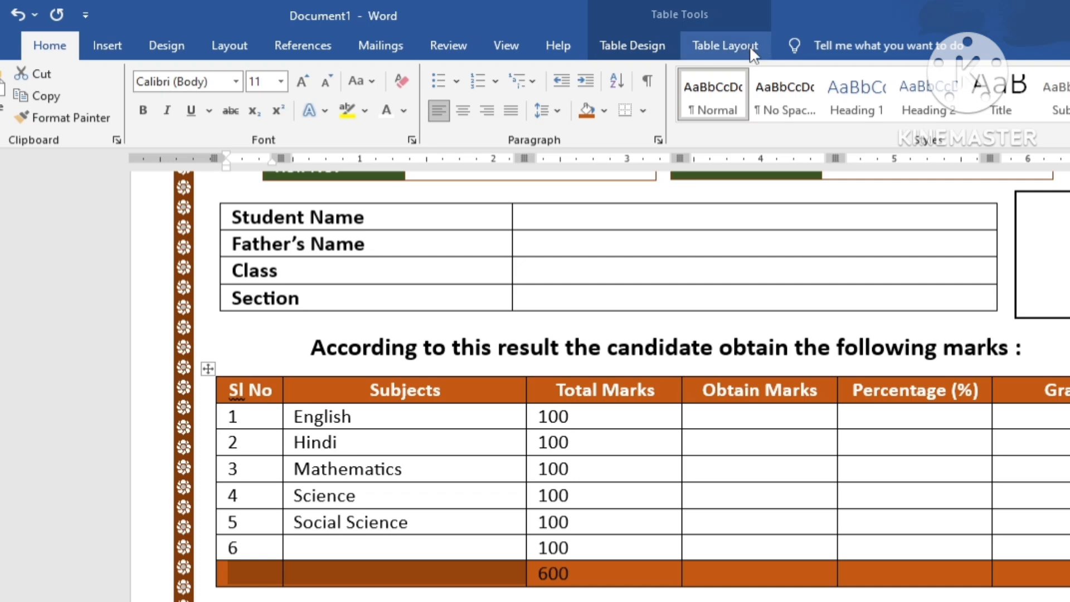
{"action": "left_click", "coordinate": [752, 50]}
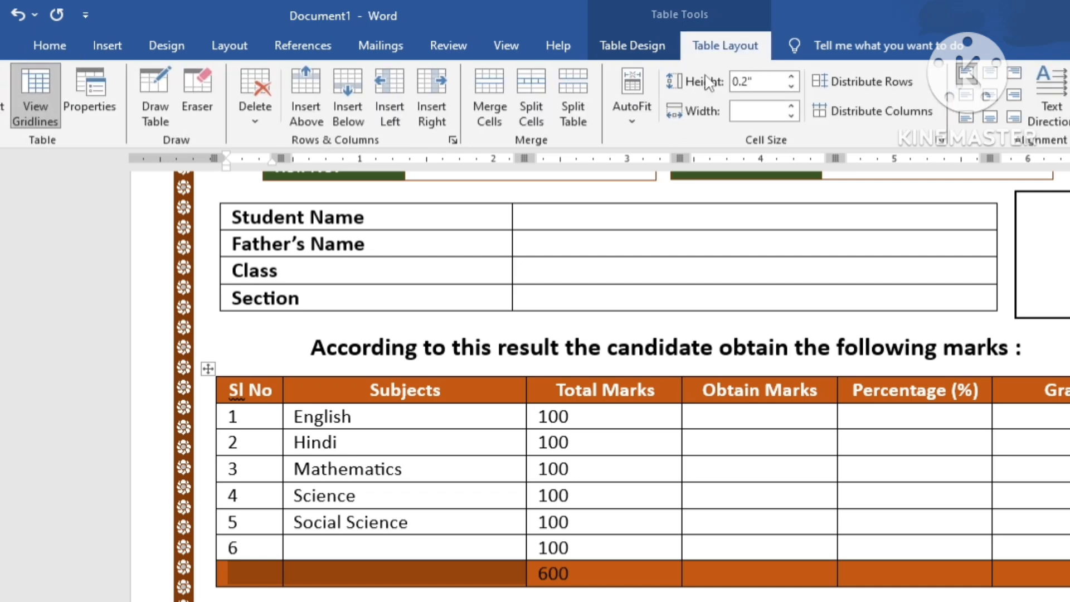
{"action": "left_click", "coordinate": [488, 99]}
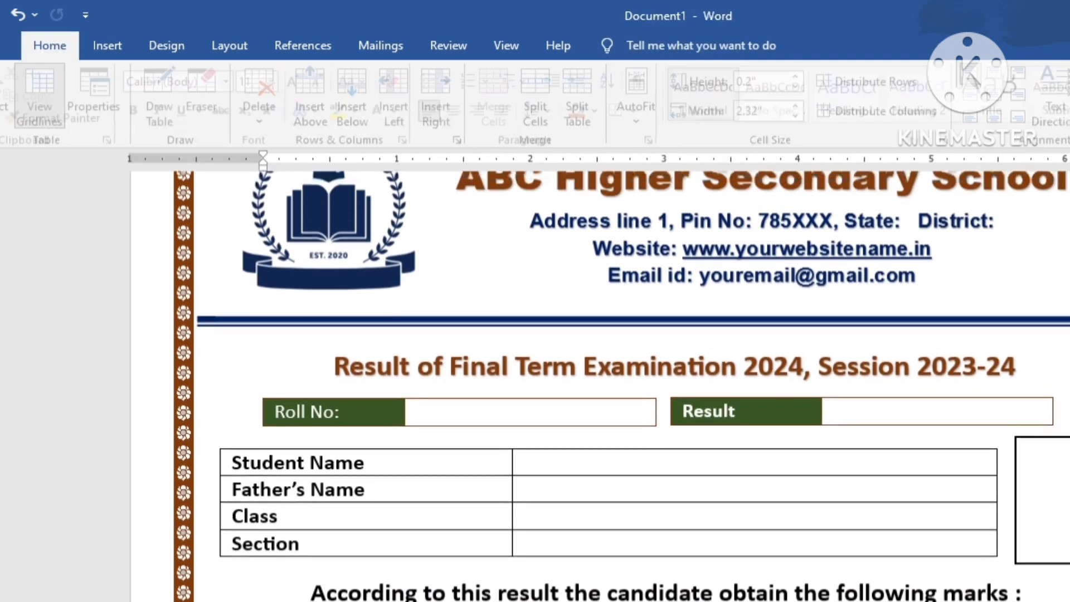
Merge the six empty Percentage (%) cells into one cell, and the six empty Grade cells into another.
{"action": "scroll", "coordinate": [608, 517], "scroll_direction": "down", "scroll_amount": 5}
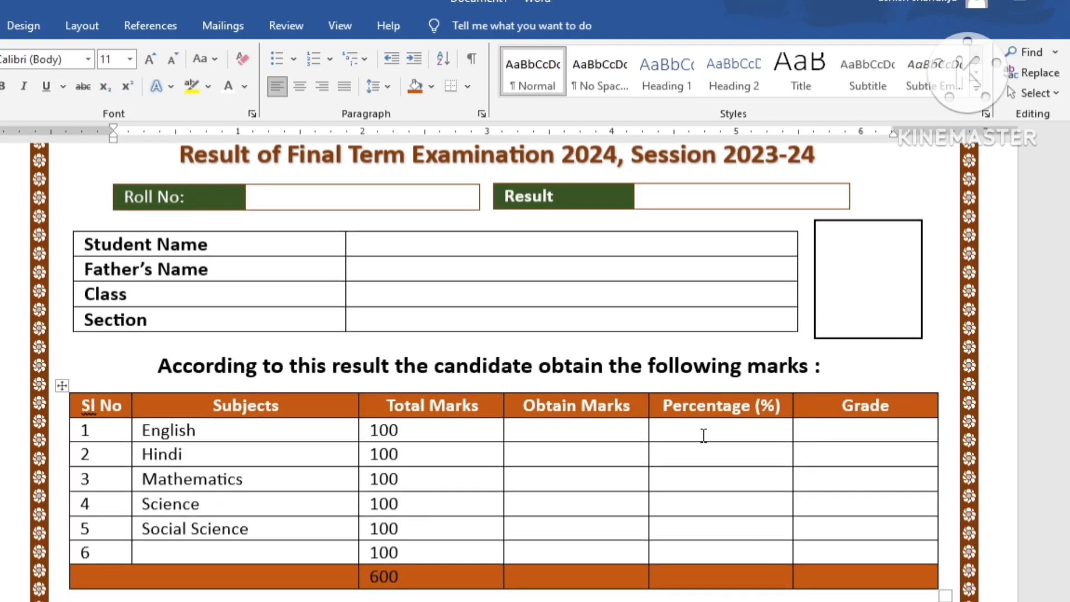
{"action": "left_click_drag", "start_coordinate": [892, 356], "coordinate": [892, 485]}
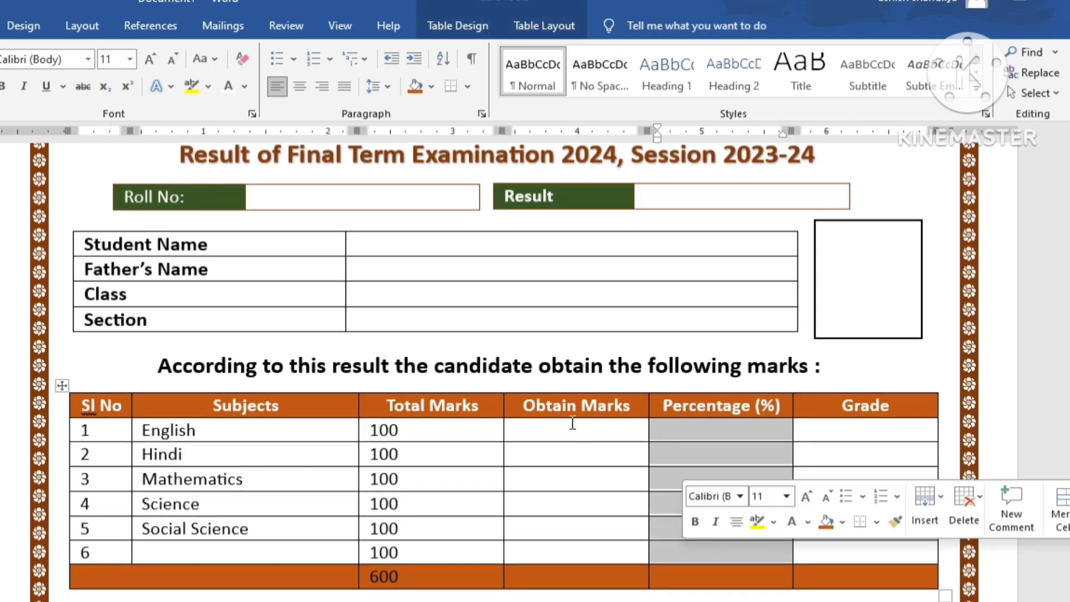
{"action": "left_click", "coordinate": [507, 23]}
{"action": "left_click", "coordinate": [326, 89]}
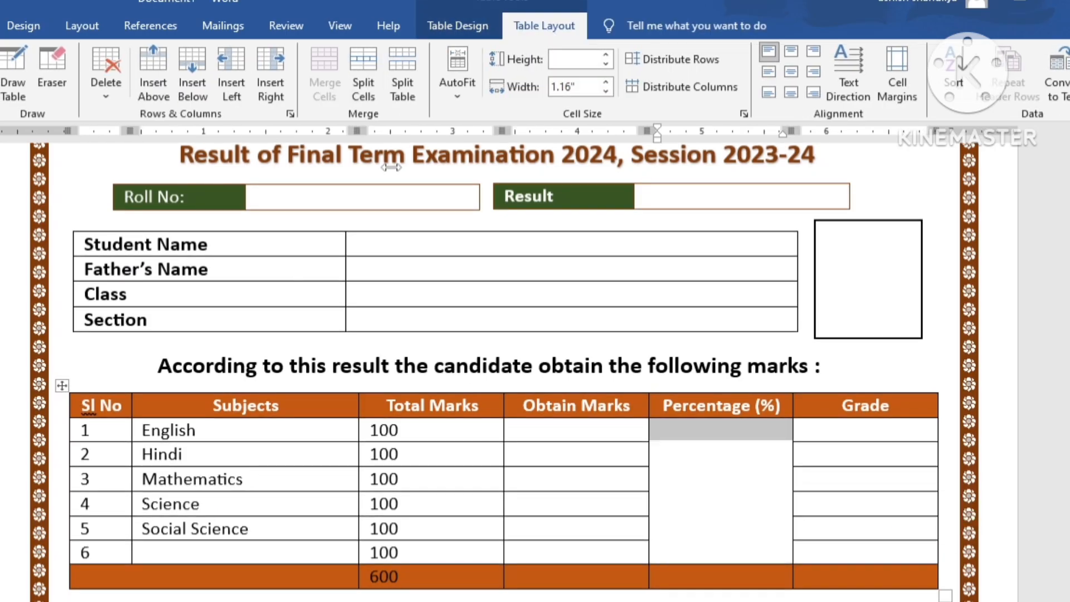
{"action": "left_click_drag", "start_coordinate": [855, 439], "coordinate": [862, 551]}
{"action": "left_click", "coordinate": [325, 84]}
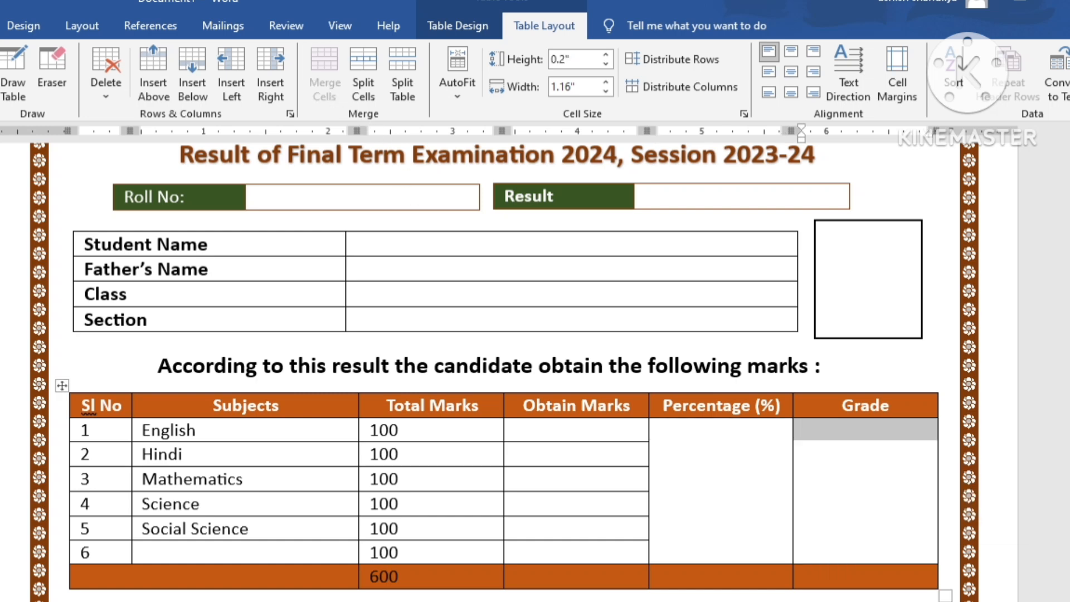
Increase the height of the marks table's heading row and of its shaded last row slightly.
{"action": "scroll", "coordinate": [630, 404], "scroll_direction": "down", "scroll_amount": 2}
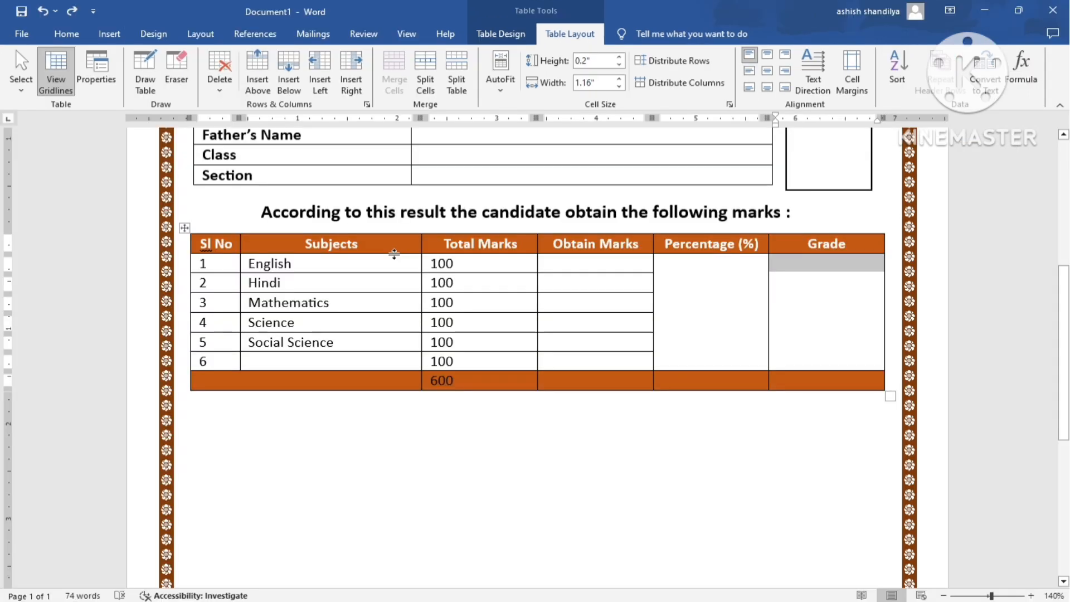
{"action": "left_click_drag", "start_coordinate": [394, 254], "coordinate": [394, 260]}
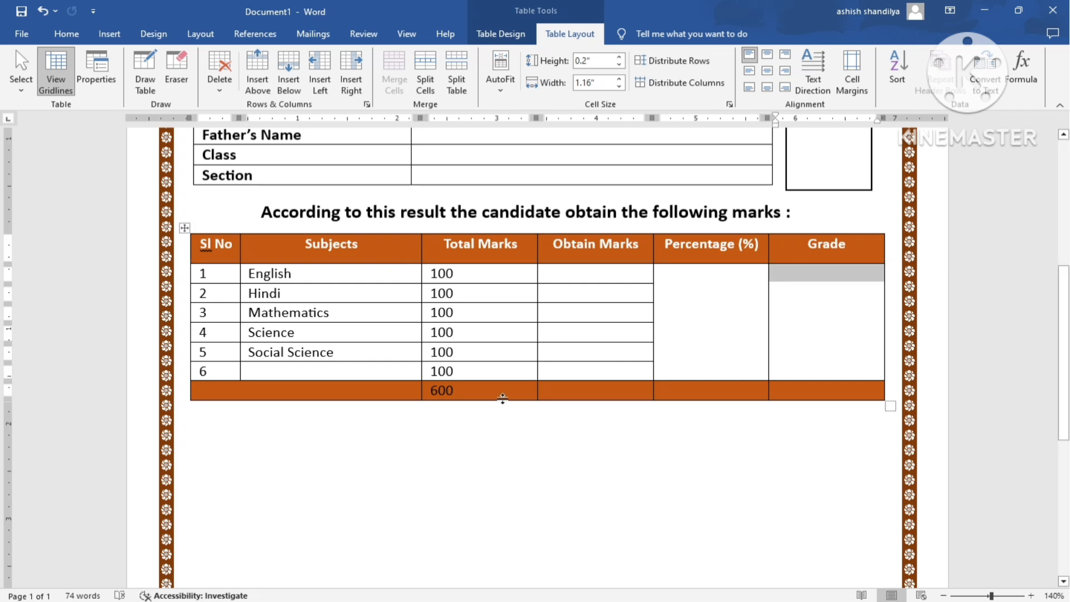
{"action": "left_click_drag", "start_coordinate": [502, 398], "coordinate": [501, 405]}
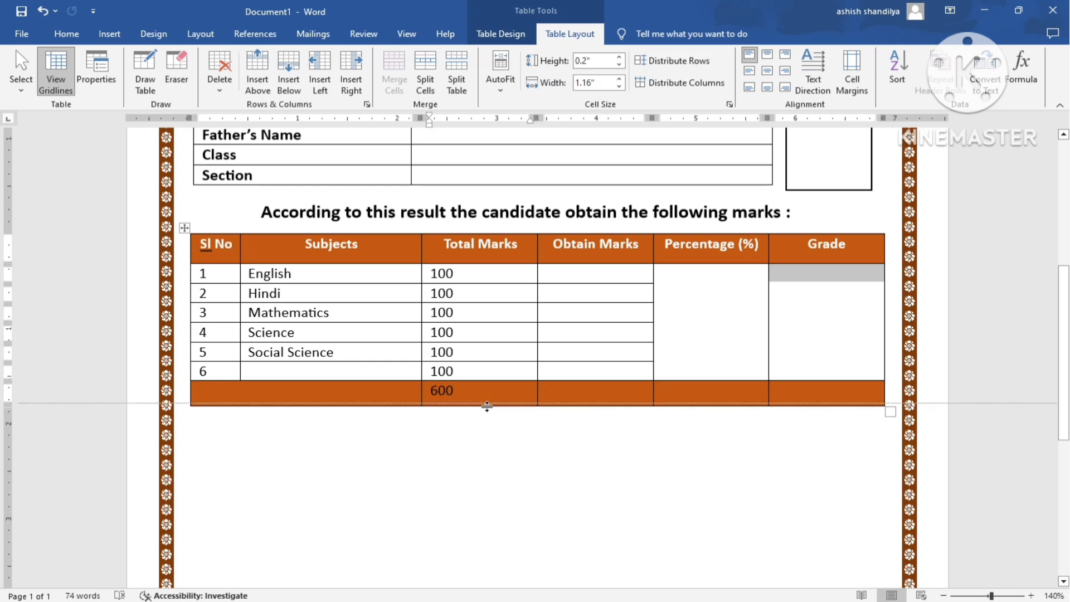
Change the text color of the marks table's shaded last row to white.
{"action": "left_click_drag", "start_coordinate": [218, 392], "coordinate": [795, 401]}
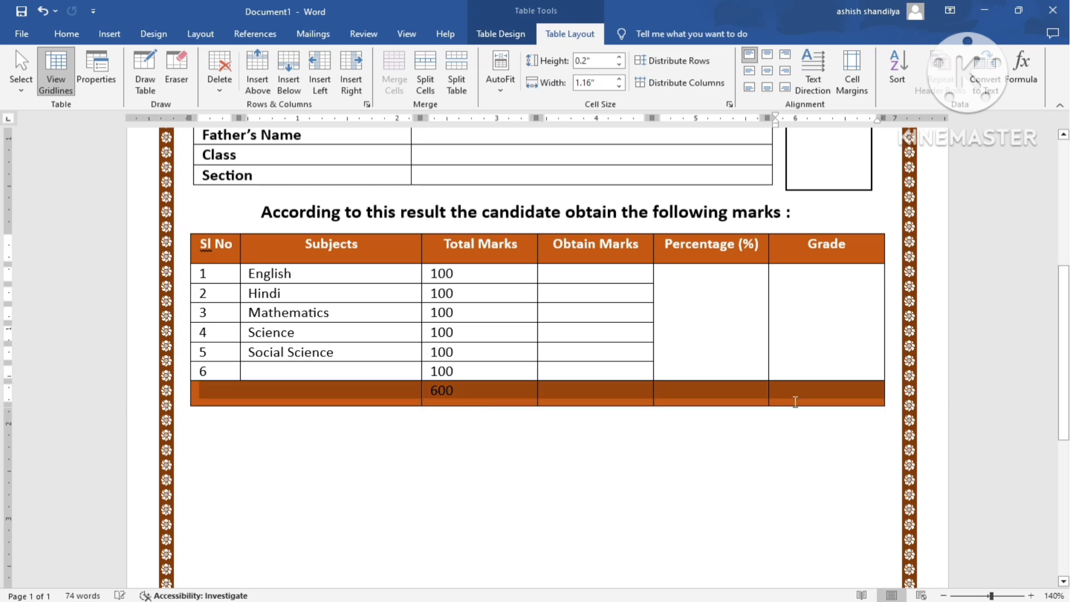
{"action": "left_click", "coordinate": [67, 34]}
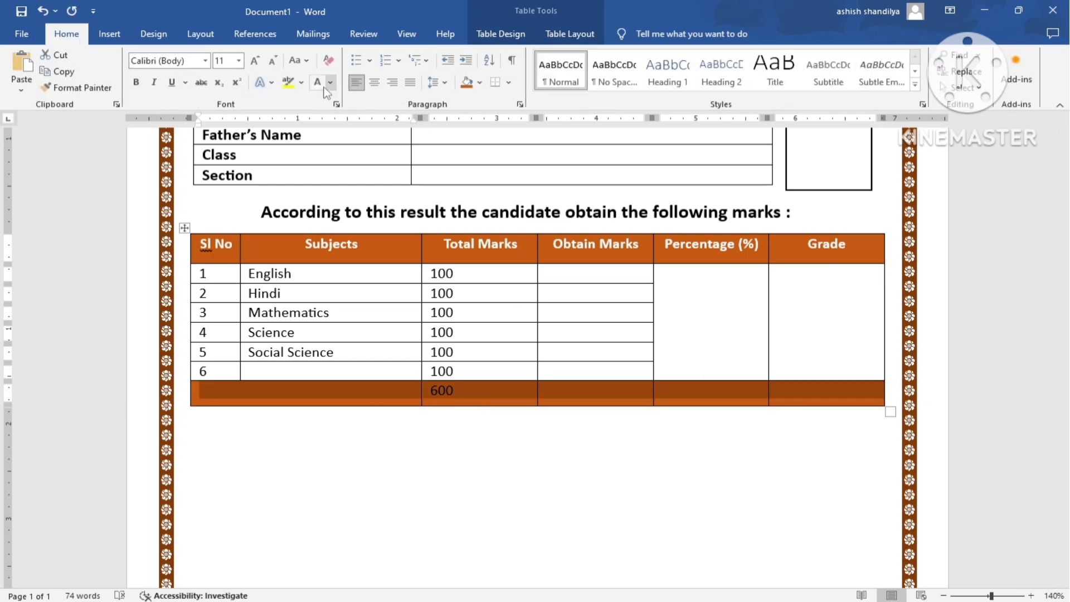
{"action": "left_click", "coordinate": [319, 85]}
{"action": "left_click", "coordinate": [477, 475]}
{"action": "scroll", "coordinate": [477, 475], "scroll_direction": "up", "scroll_amount": 4}
{"action": "scroll", "coordinate": [477, 476], "scroll_direction": "down", "scroll_amount": 3}
Center the text horizontally and vertically in the marks table's heading row and shaded last row.
{"action": "left_click_drag", "start_coordinate": [210, 291], "coordinate": [829, 296]}
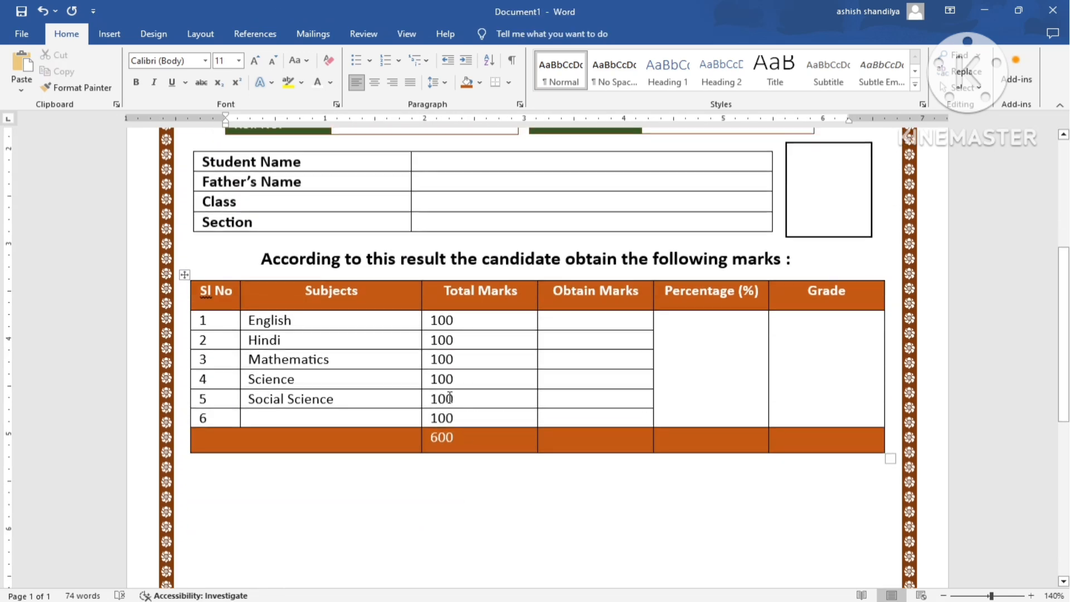
{"action": "left_click_drag", "start_coordinate": [873, 359], "coordinate": [850, 363]}
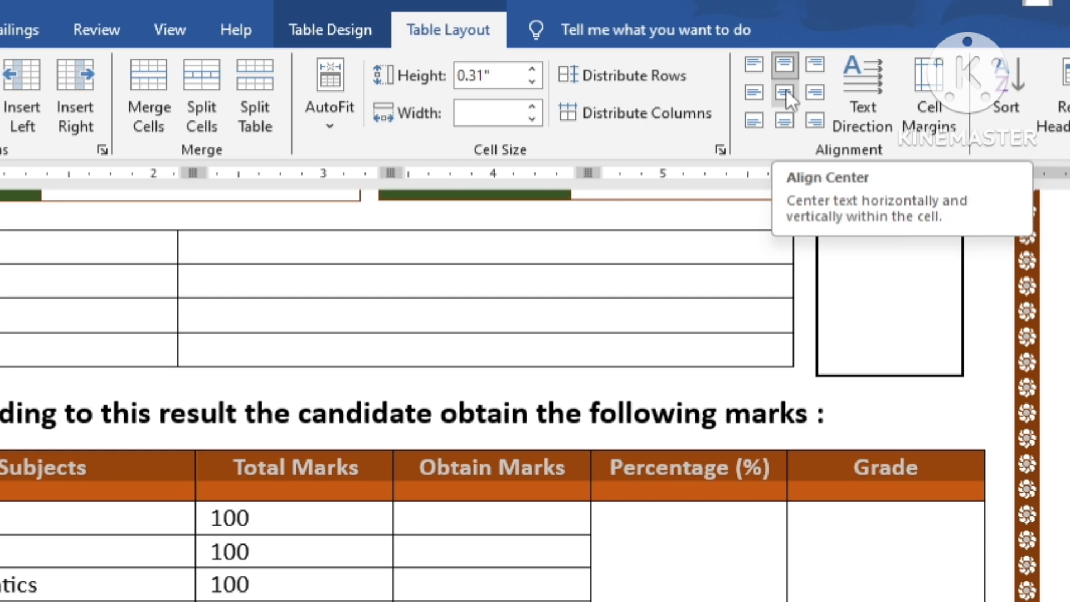
{"action": "left_click", "coordinate": [791, 70]}
{"action": "left_click", "coordinate": [750, 598]}
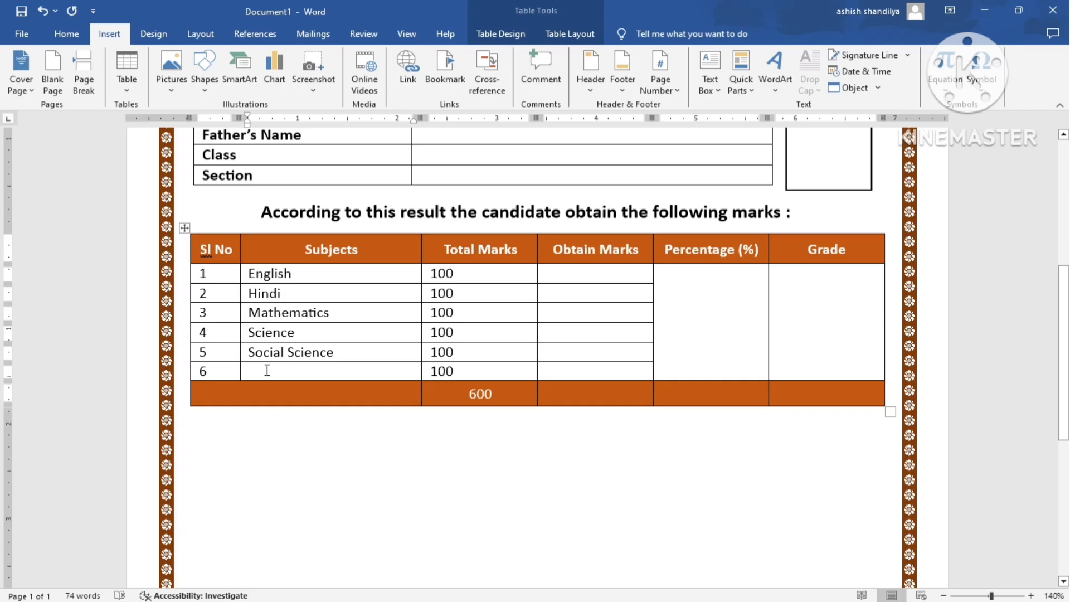
Enter Computer as the subject in row 6 of the marks table.
{"action": "type", "text": "c"}
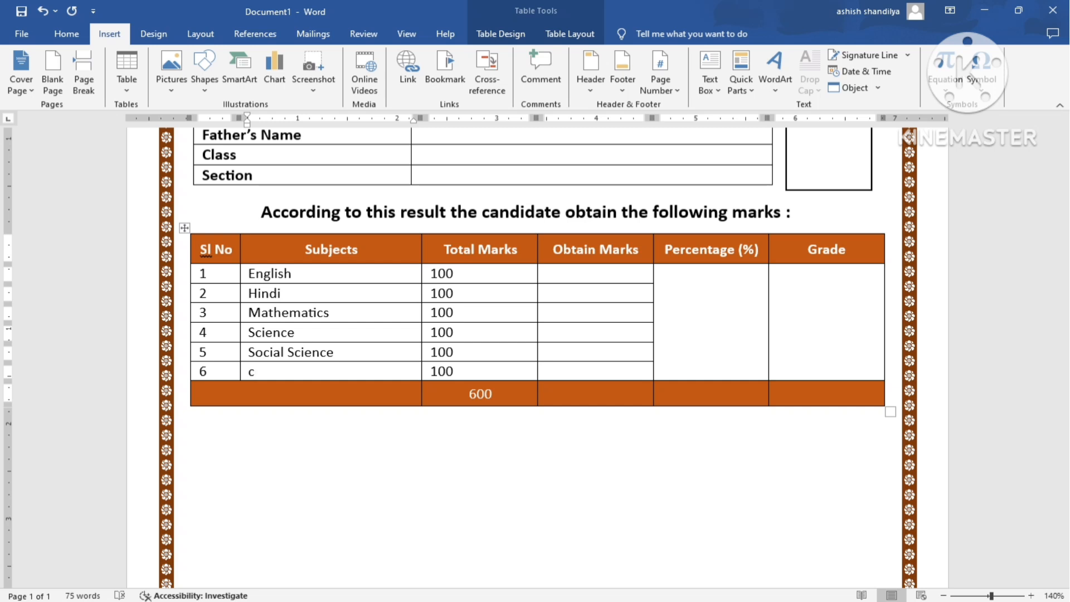
{"action": "type", "text": "omputer"}
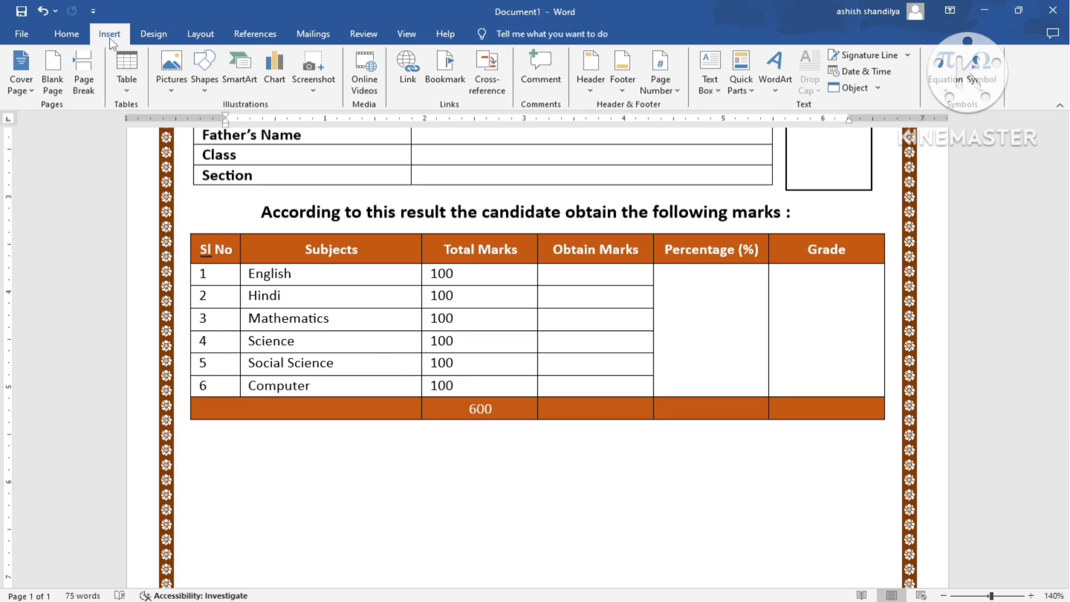
Insert a WordArt text object in the plain black fill style.
{"action": "left_click", "coordinate": [773, 83]}
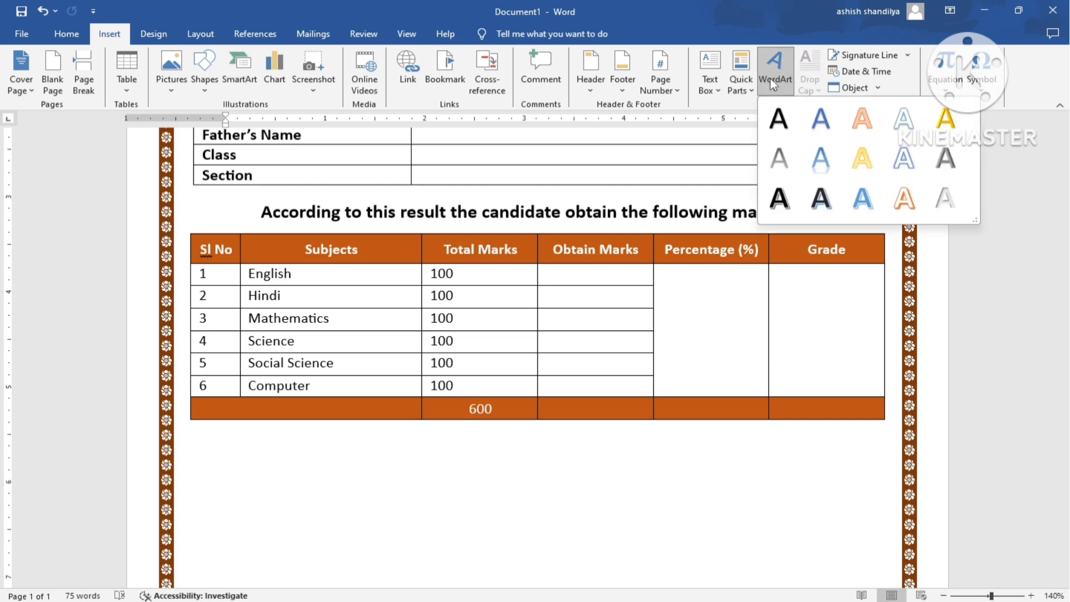
{"action": "left_click", "coordinate": [780, 127]}
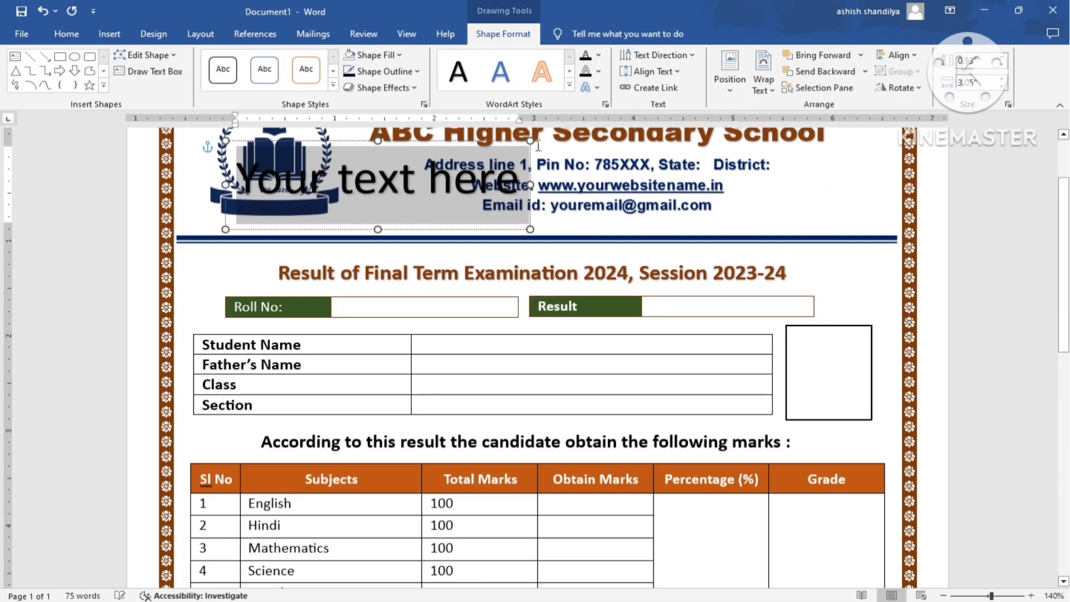
Move the new WordArt text box down the page to the blank area below the marks table.
{"action": "left_click_drag", "start_coordinate": [342, 142], "coordinate": [367, 510]}
{"action": "scroll", "coordinate": [365, 490], "scroll_direction": "down", "scroll_amount": 3}
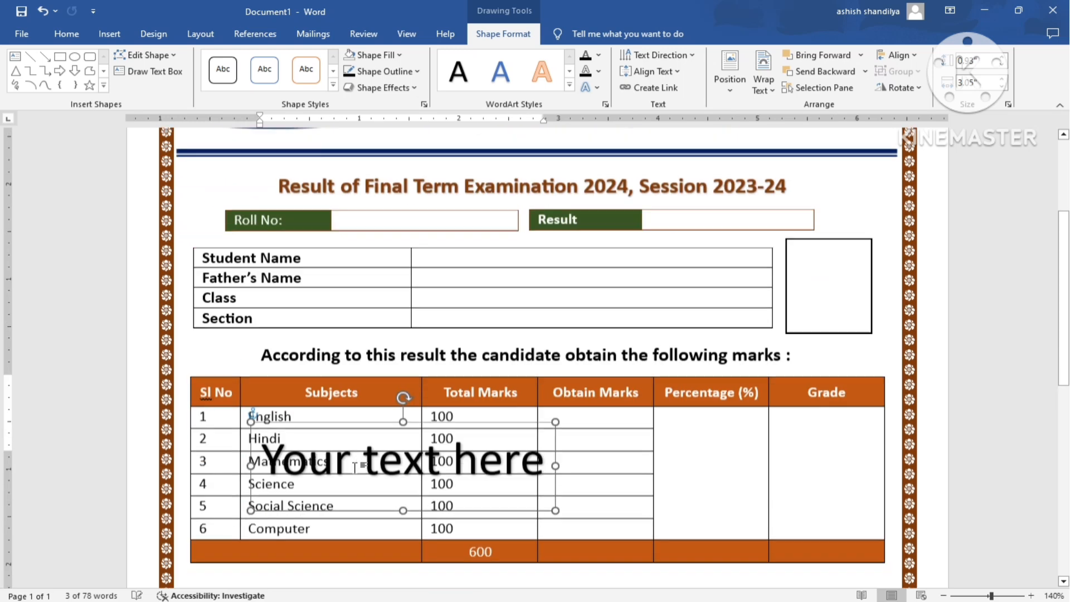
{"action": "left_click_drag", "start_coordinate": [368, 323], "coordinate": [369, 481]}
Replace the WordArt placeholder text below the marks table with "The candidate has been".
{"action": "left_click_drag", "start_coordinate": [543, 519], "coordinate": [137, 526]}
{"action": "key", "text": "BackSpace"}
{"action": "type", "text": "the"}
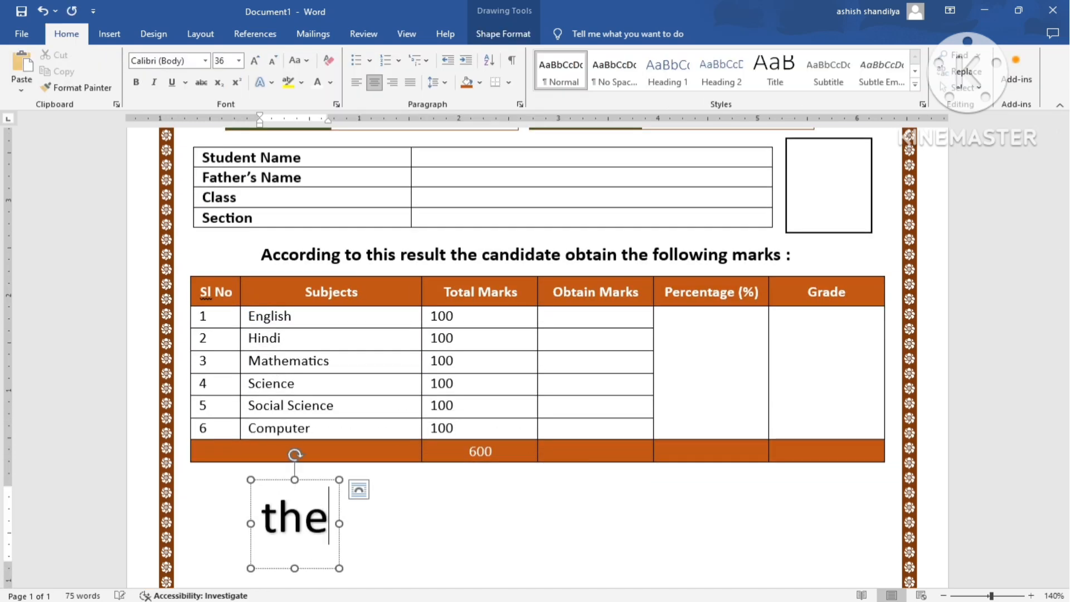
{"action": "type", "text": " candidate has  bee"}
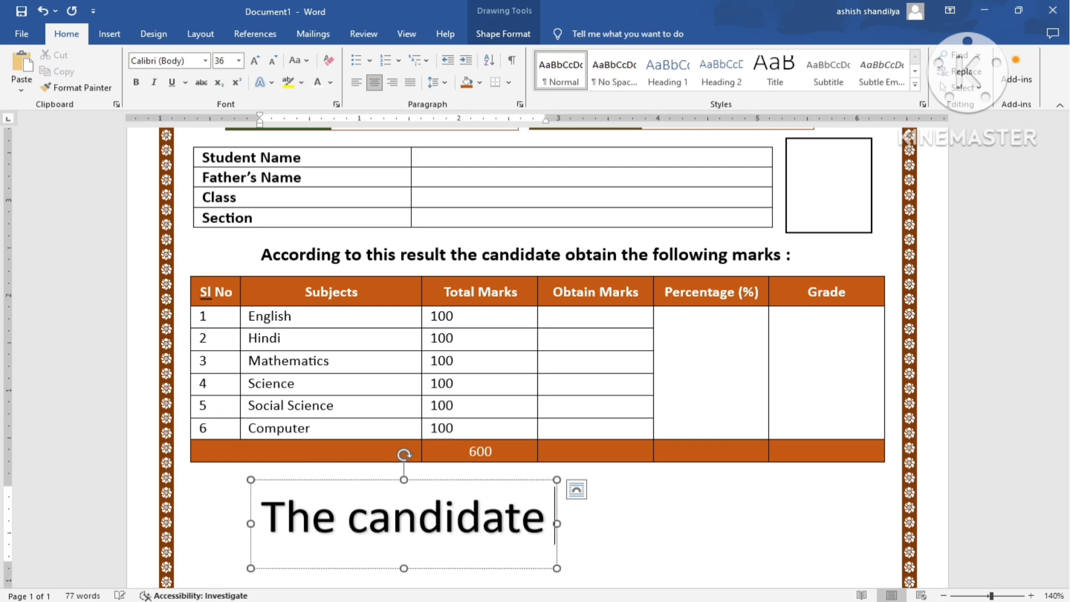
{"action": "type", "text": "n"}
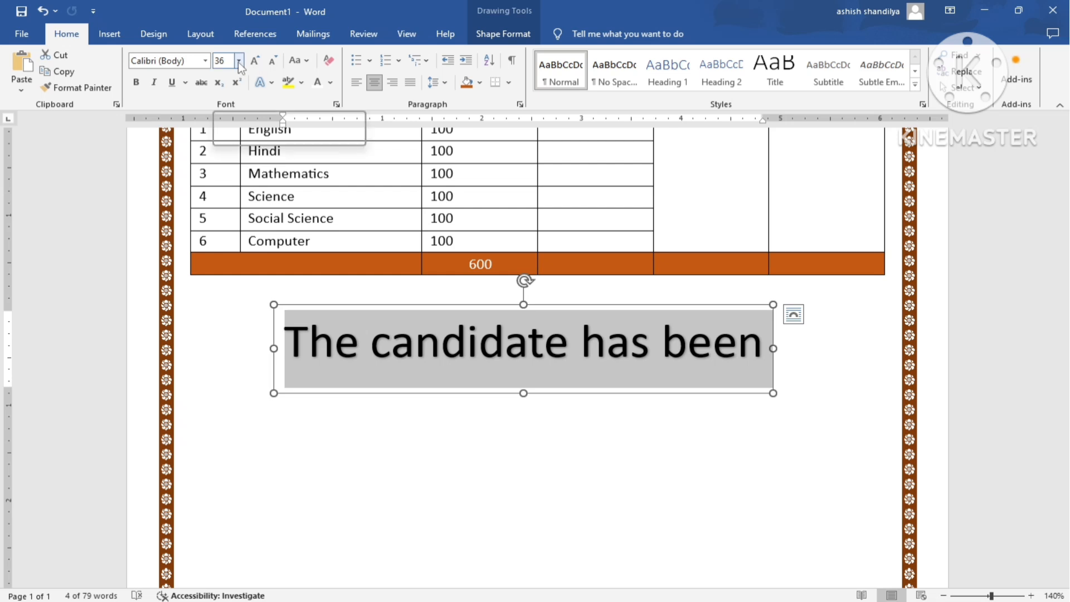
Set the "The candidate has been" text to font size 20 and color it red.
{"action": "left_click", "coordinate": [238, 60]}
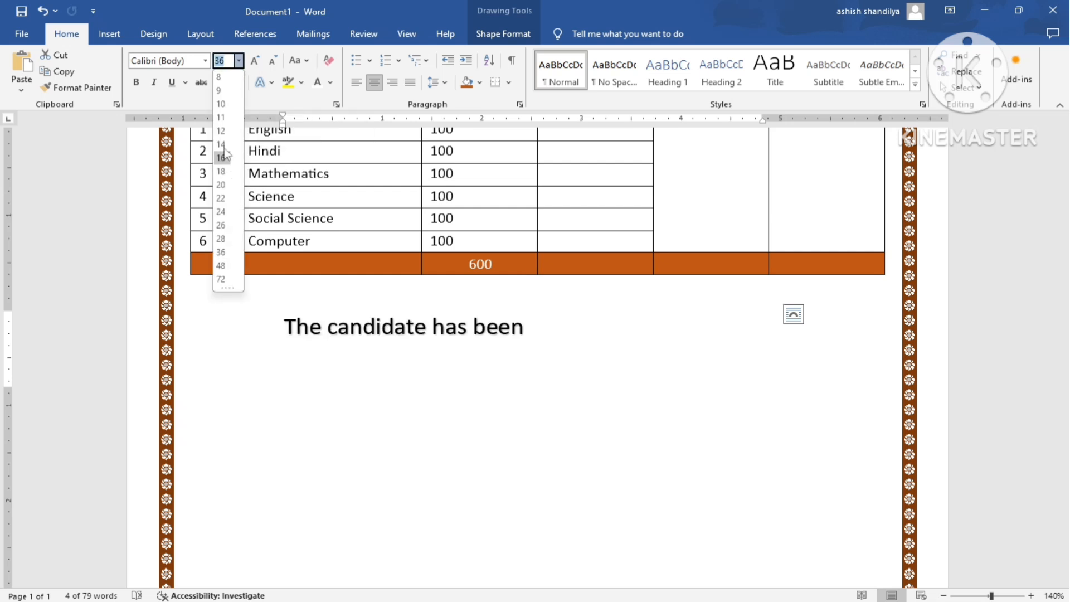
{"action": "left_click", "coordinate": [221, 184]}
{"action": "left_click", "coordinate": [331, 82]}
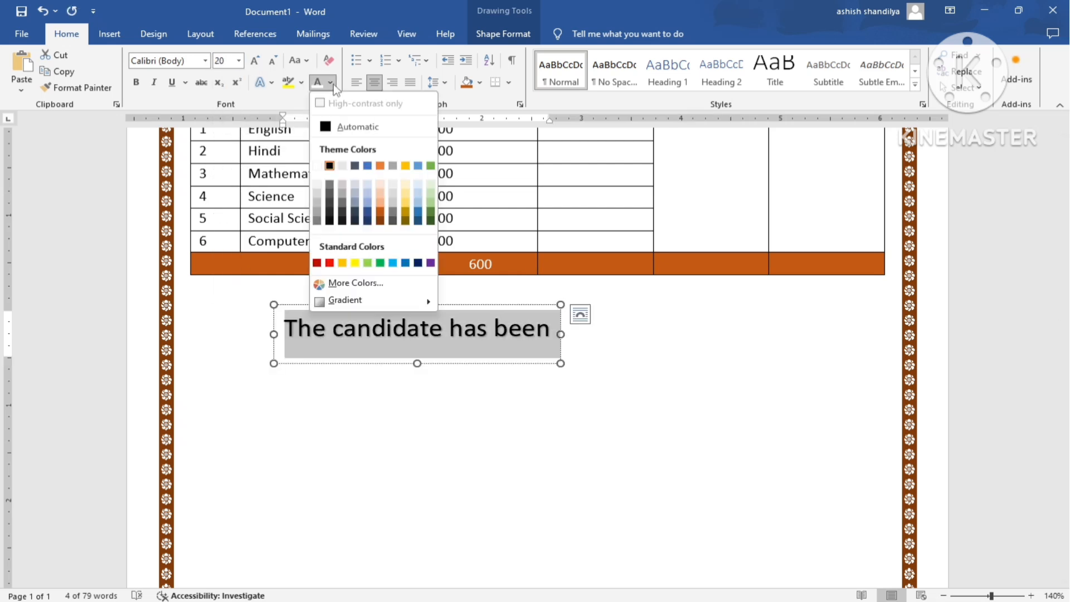
{"action": "left_click", "coordinate": [329, 262]}
Insert a plain black WordArt, place it below "The candidate has been", and clear its placeholder text.
{"action": "left_click", "coordinate": [109, 34]}
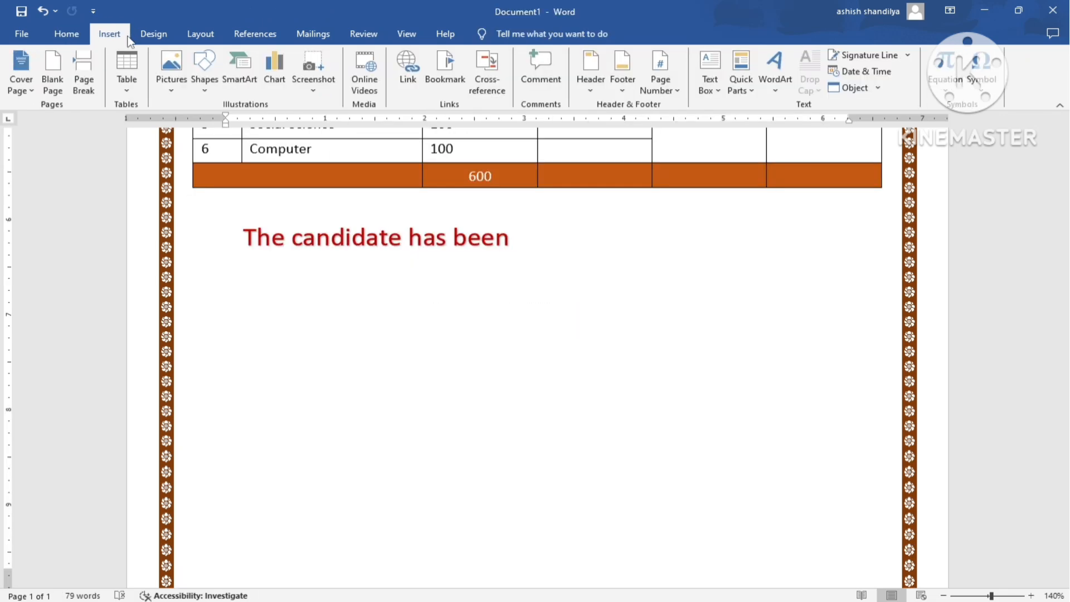
{"action": "left_click", "coordinate": [777, 80]}
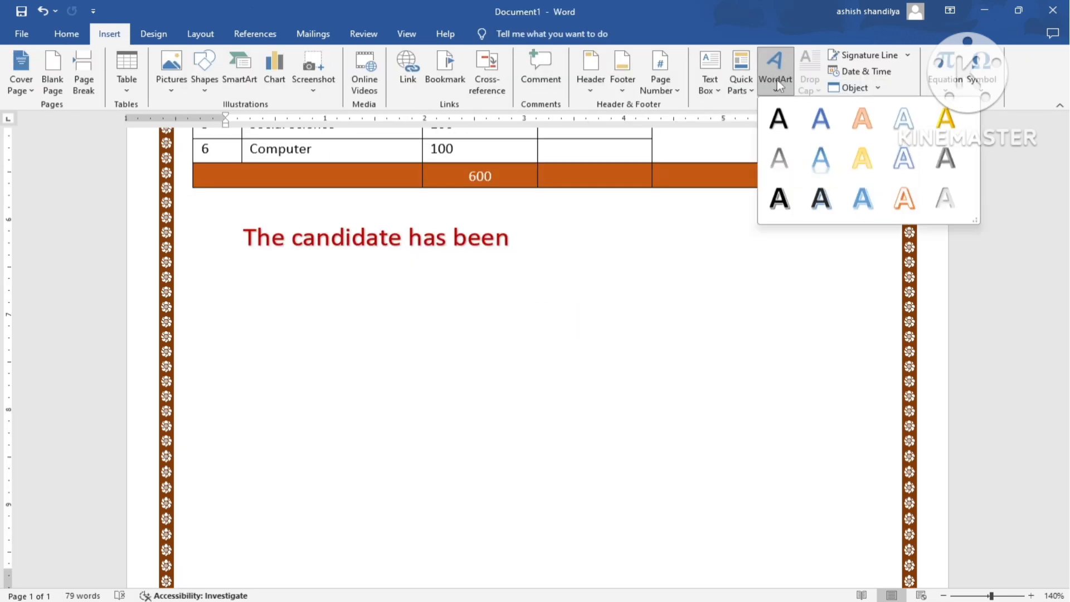
{"action": "left_click", "coordinate": [778, 118]}
{"action": "left_click_drag", "start_coordinate": [444, 145], "coordinate": [497, 578]}
{"action": "scroll", "coordinate": [461, 304], "scroll_direction": "down", "scroll_amount": 10}
{"action": "scroll", "coordinate": [461, 305], "scroll_direction": "up", "scroll_amount": 4}
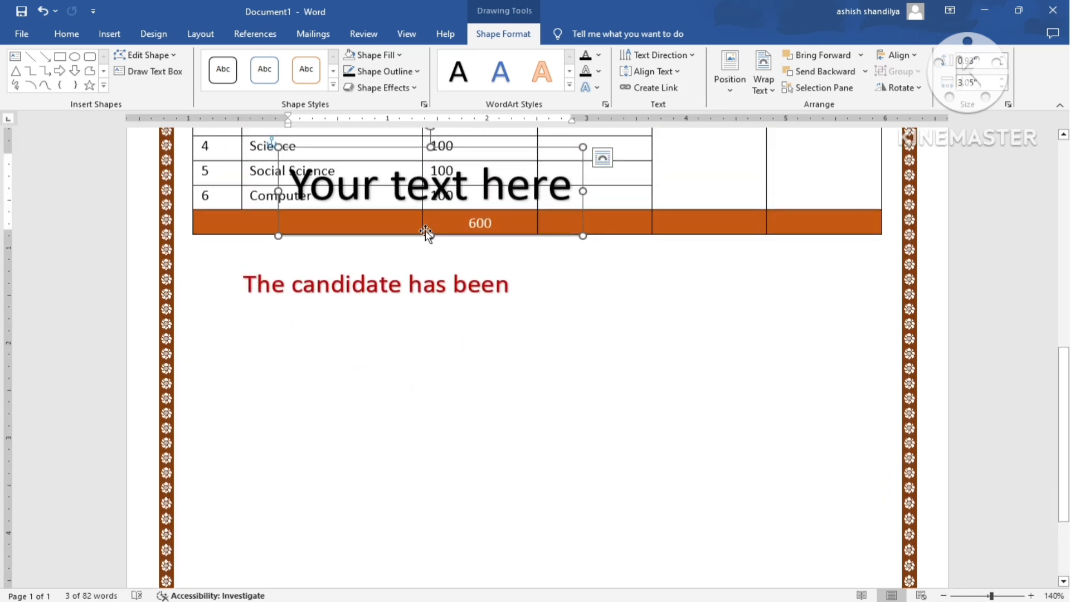
{"action": "left_click_drag", "start_coordinate": [410, 239], "coordinate": [346, 420]}
{"action": "left_click_drag", "start_coordinate": [515, 376], "coordinate": [247, 380]}
{"action": "key", "text": "BackSpace"}
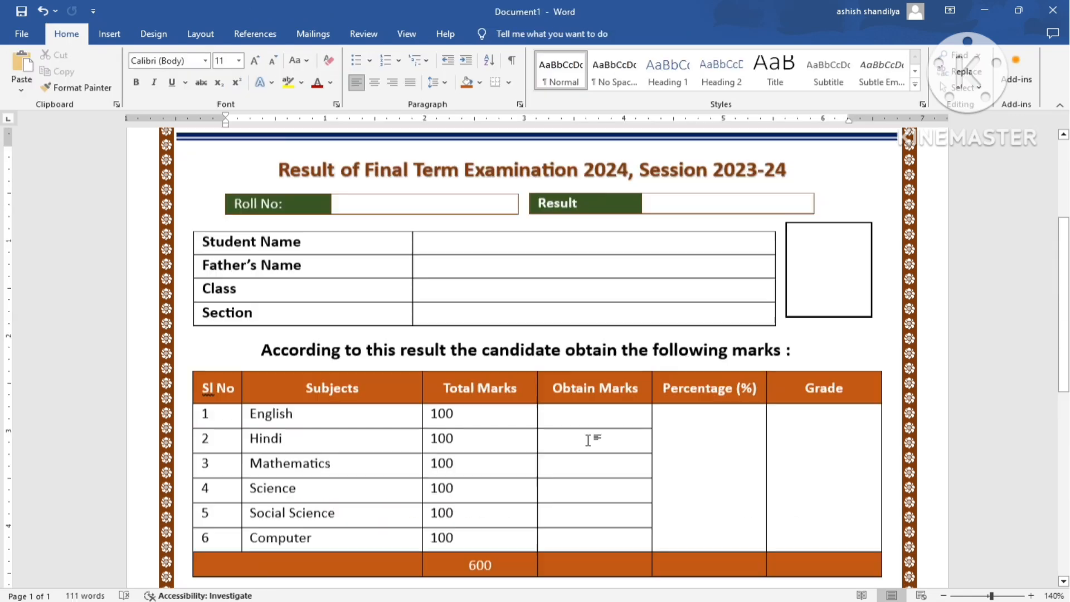
Draw a horizontal signature line about 2.08 inches long in the blank area near the page's lower-right corner.
{"action": "scroll", "coordinate": [599, 437], "scroll_direction": "up", "scroll_amount": 3}
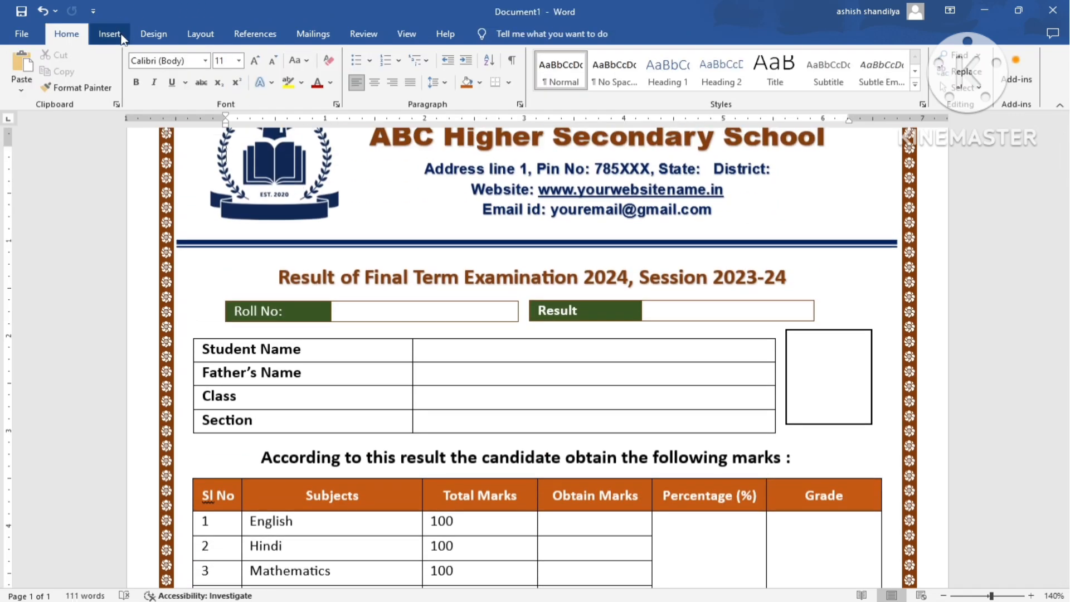
{"action": "left_click", "coordinate": [109, 33]}
{"action": "left_click", "coordinate": [212, 82]}
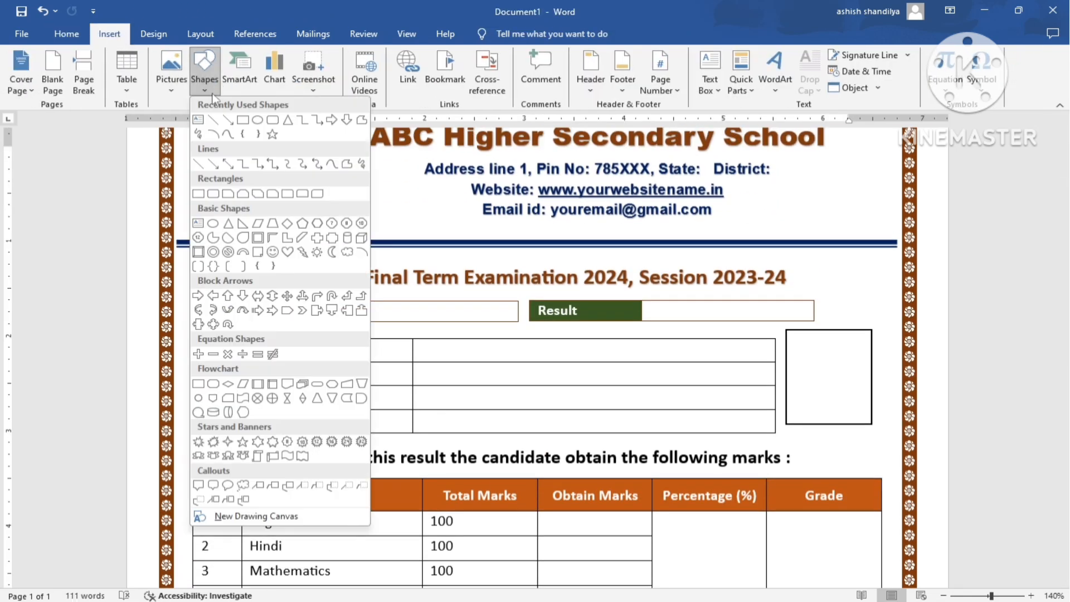
{"action": "left_click", "coordinate": [213, 121]}
{"action": "scroll", "coordinate": [719, 418], "scroll_direction": "down", "scroll_amount": 10}
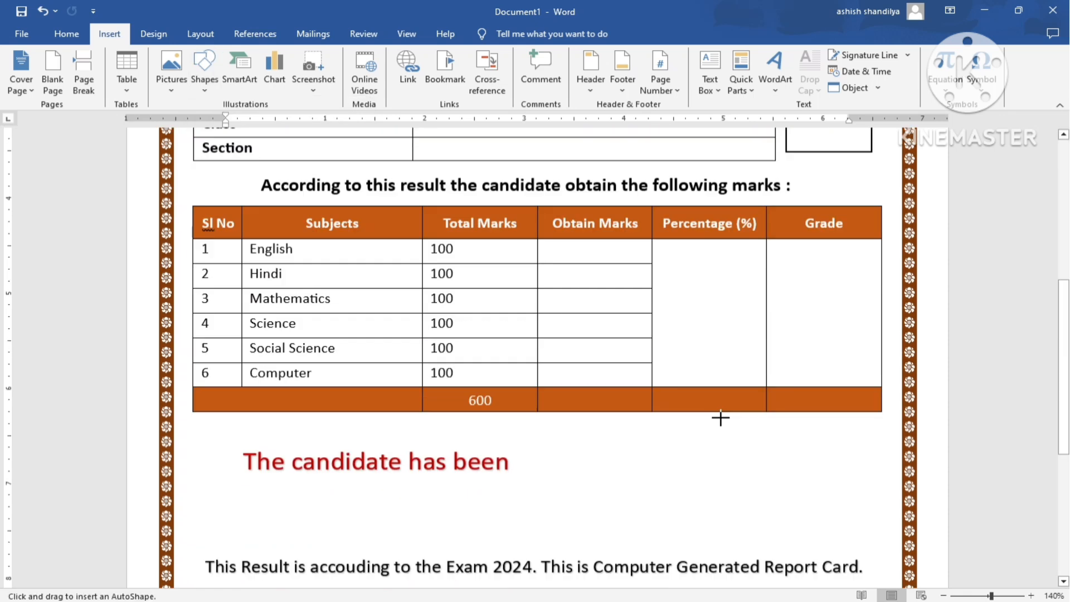
{"action": "left_click_drag", "start_coordinate": [653, 457], "coordinate": [859, 457]}
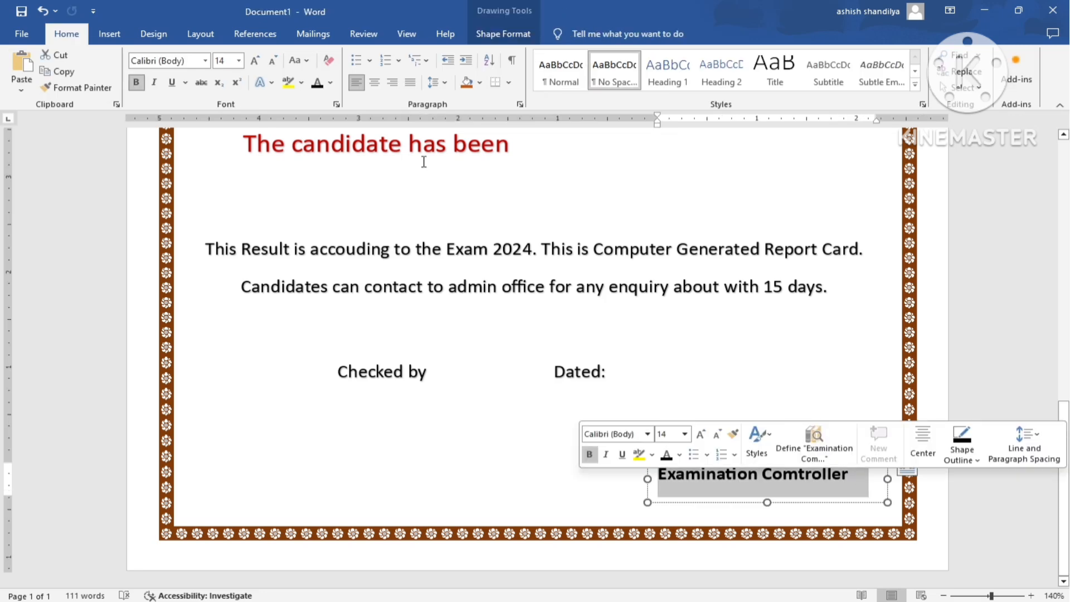
Color the "Examination Comtroller" caption below the signature line red.
{"action": "left_click", "coordinate": [332, 83]}
{"action": "left_click", "coordinate": [329, 263]}
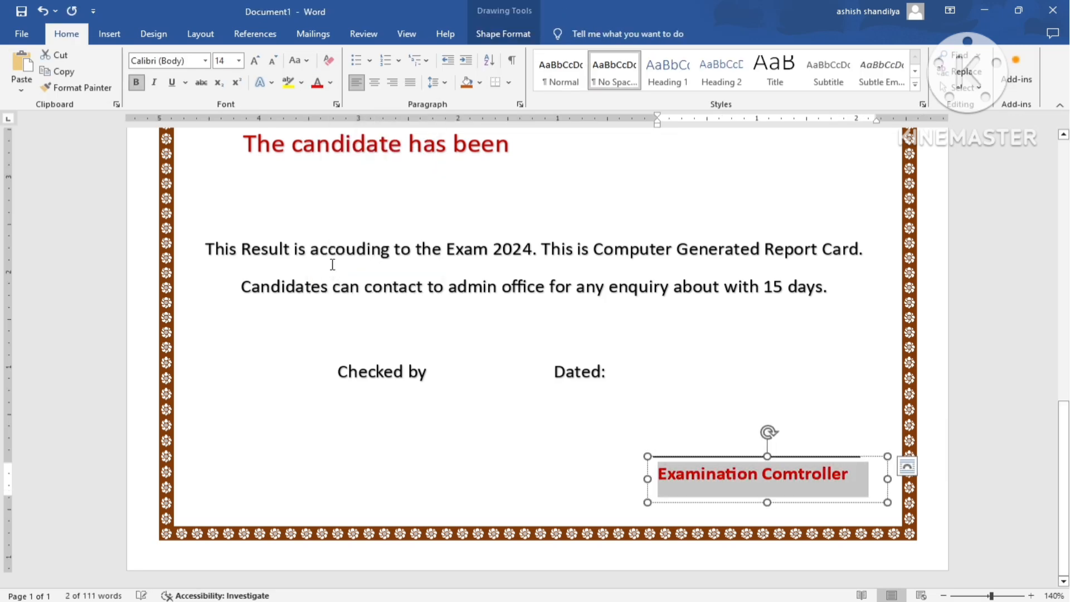
{"action": "left_click", "coordinate": [926, 383]}
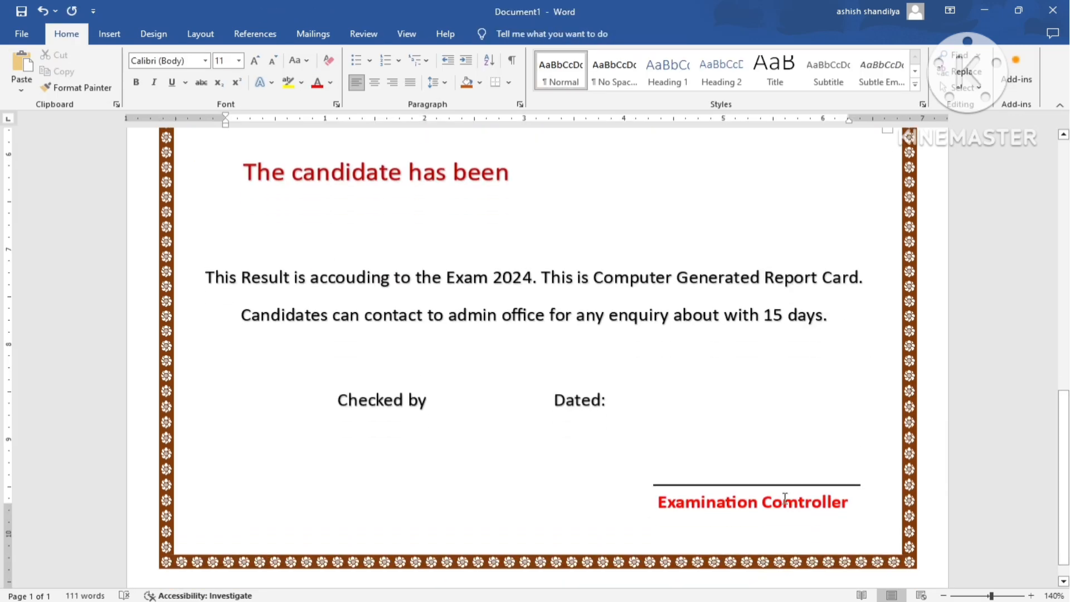
Set the outline color of the signature line above the examination controller caption to dark red.
{"action": "left_click", "coordinate": [813, 485]}
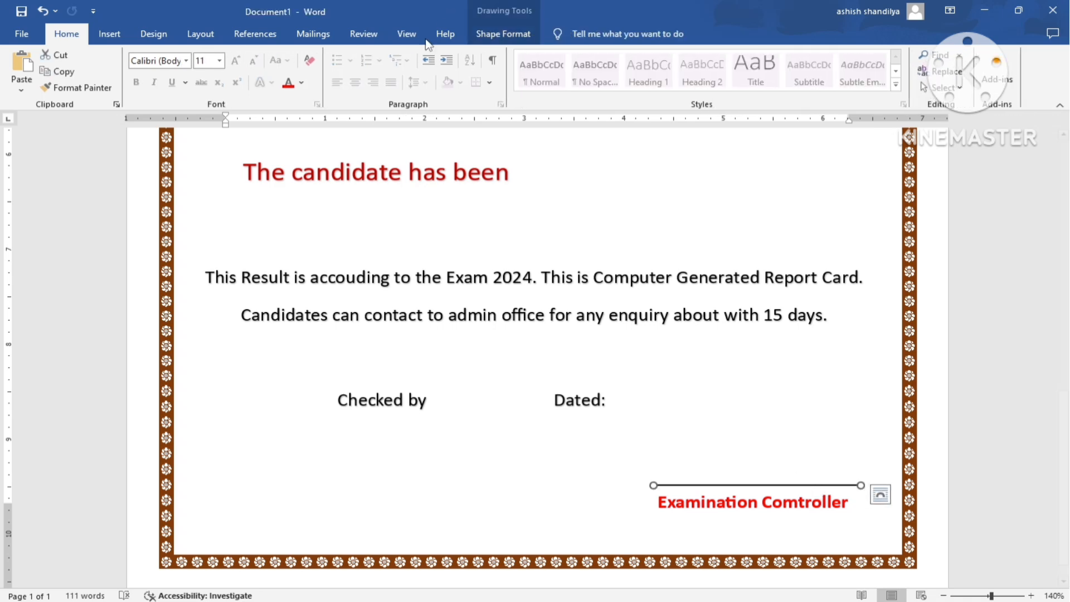
{"action": "left_click", "coordinate": [510, 28]}
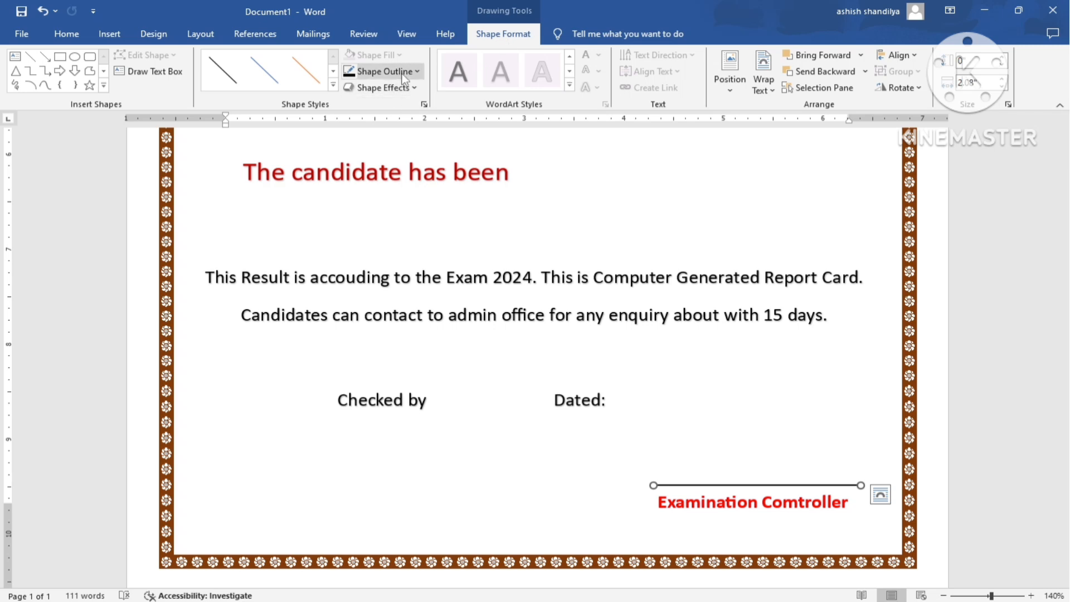
{"action": "left_click", "coordinate": [416, 72]}
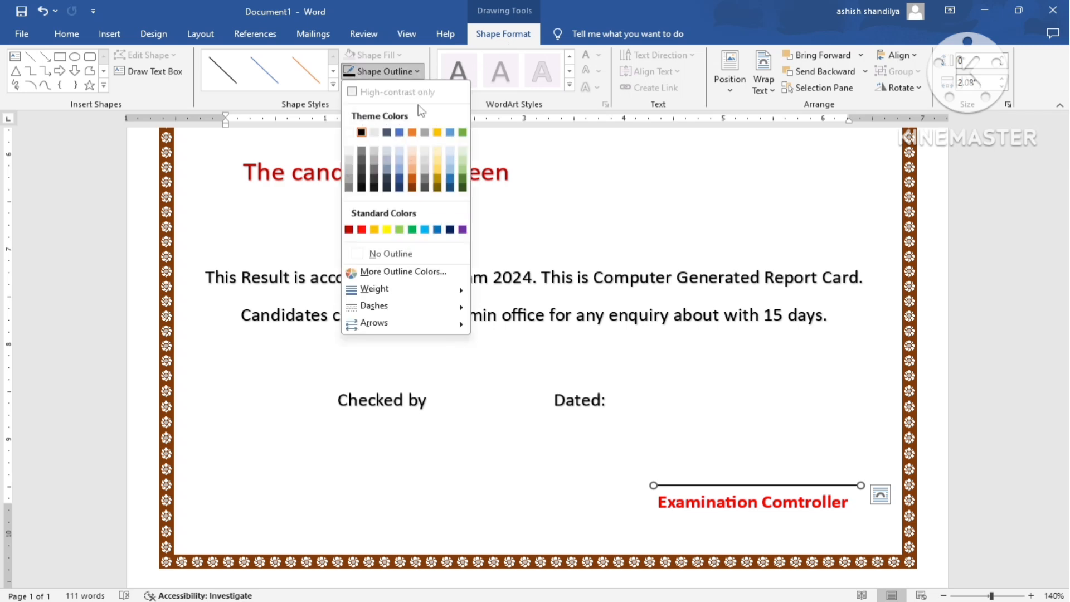
{"action": "left_click", "coordinate": [349, 229]}
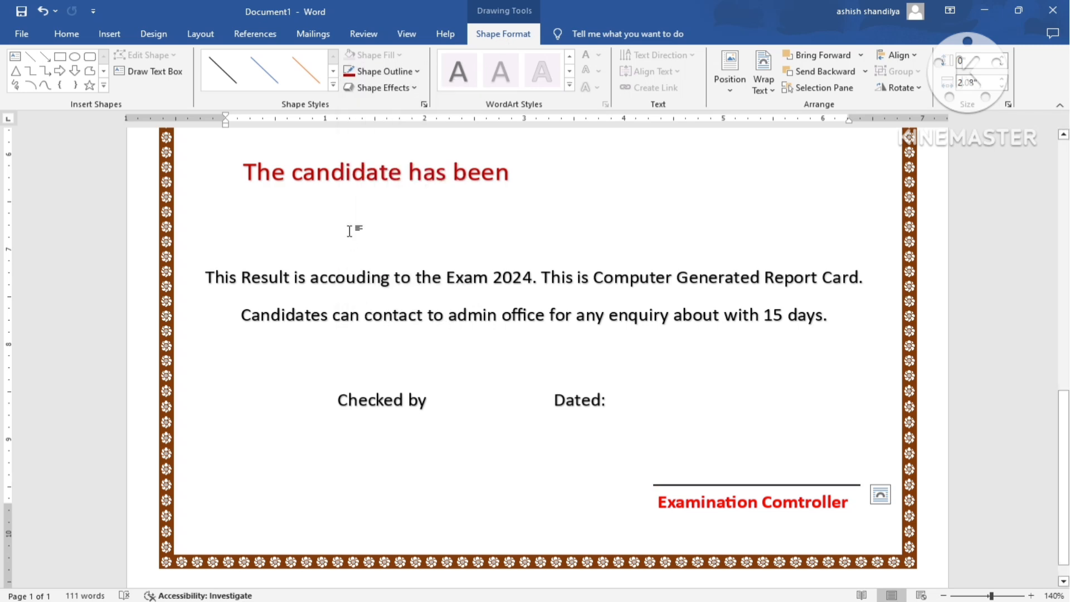
{"action": "scroll", "coordinate": [735, 474], "scroll_direction": "down", "scroll_amount": 1}
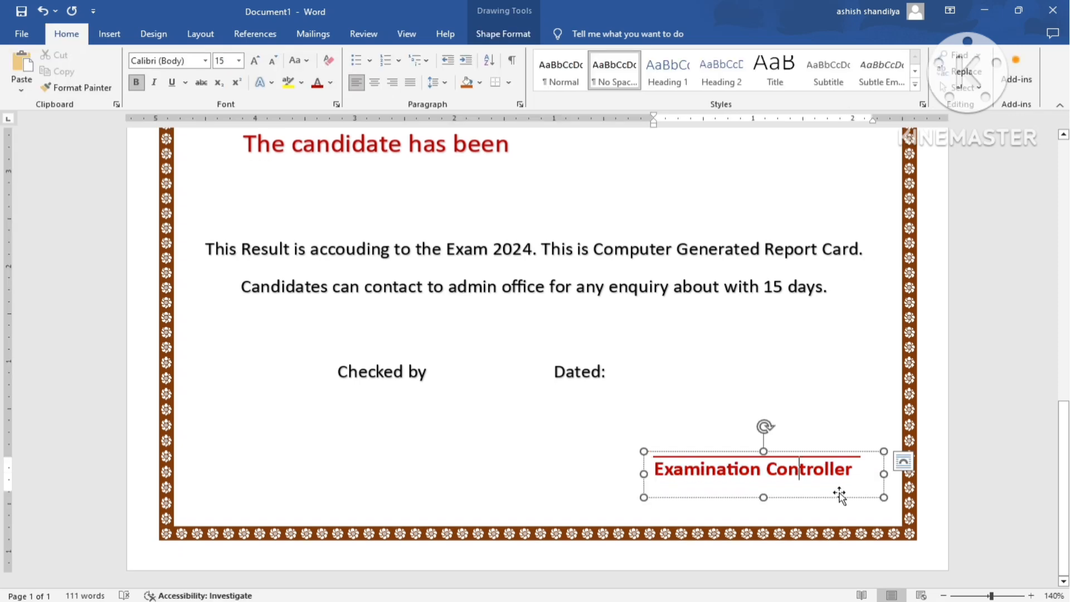
Insert the signature picture IMG_20241216_113426 from the resume folder on the Desktop.
{"action": "scroll", "coordinate": [782, 413], "scroll_direction": "up", "scroll_amount": 15}
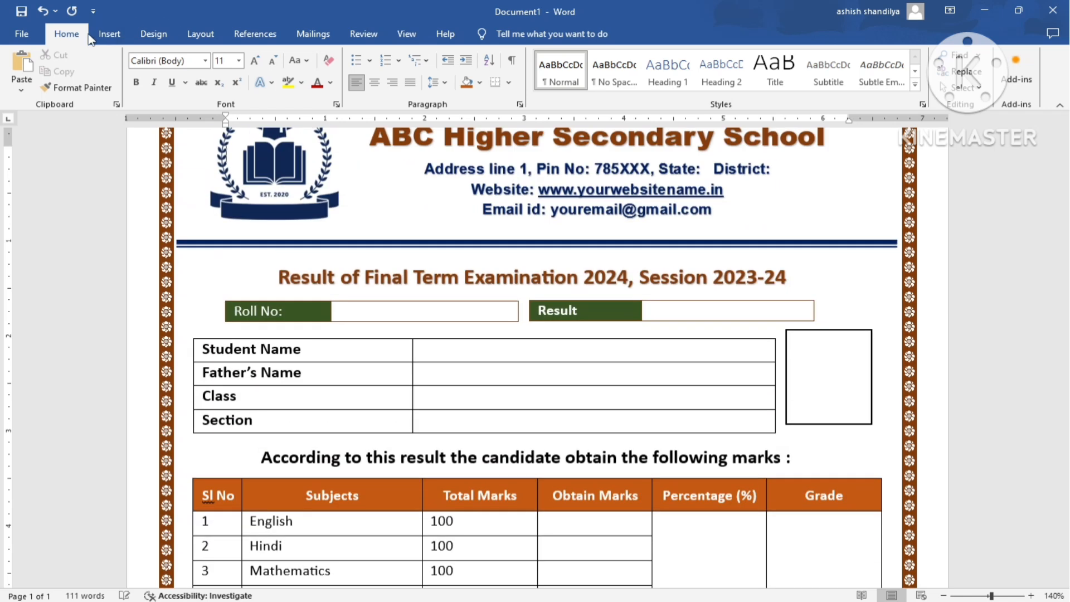
{"action": "left_click", "coordinate": [109, 34]}
{"action": "left_click", "coordinate": [175, 88]}
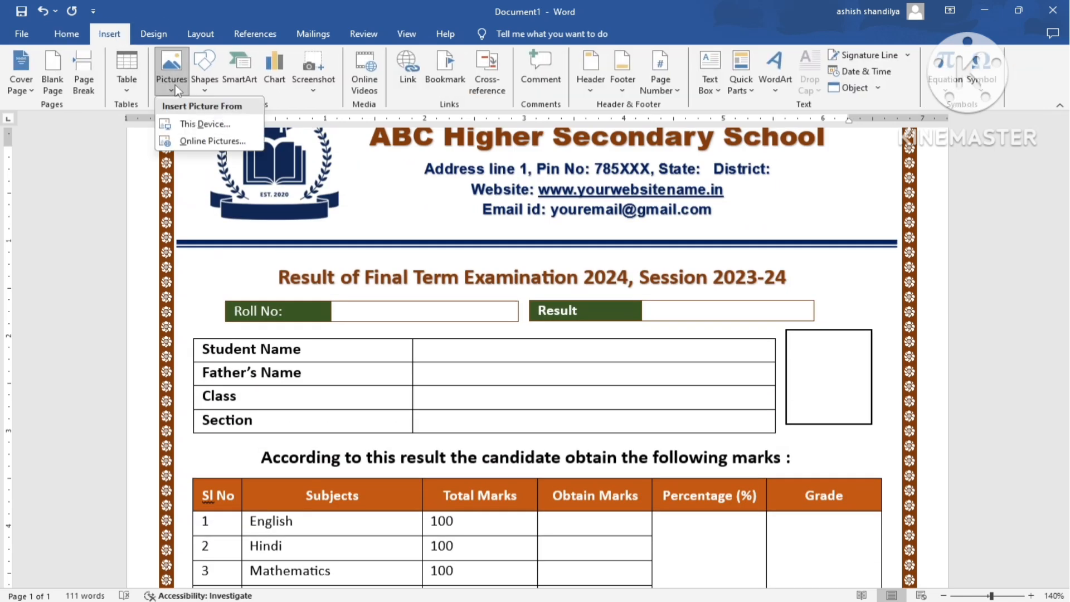
{"action": "left_click", "coordinate": [218, 130]}
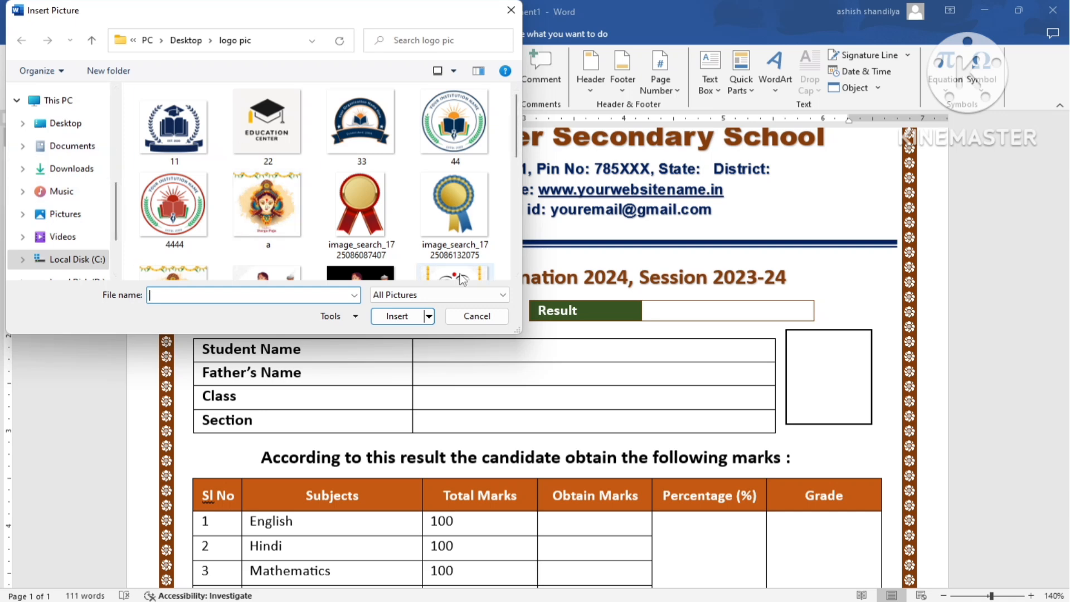
{"action": "left_click", "coordinate": [81, 131]}
{"action": "scroll", "coordinate": [379, 134], "scroll_direction": "down", "scroll_amount": 5}
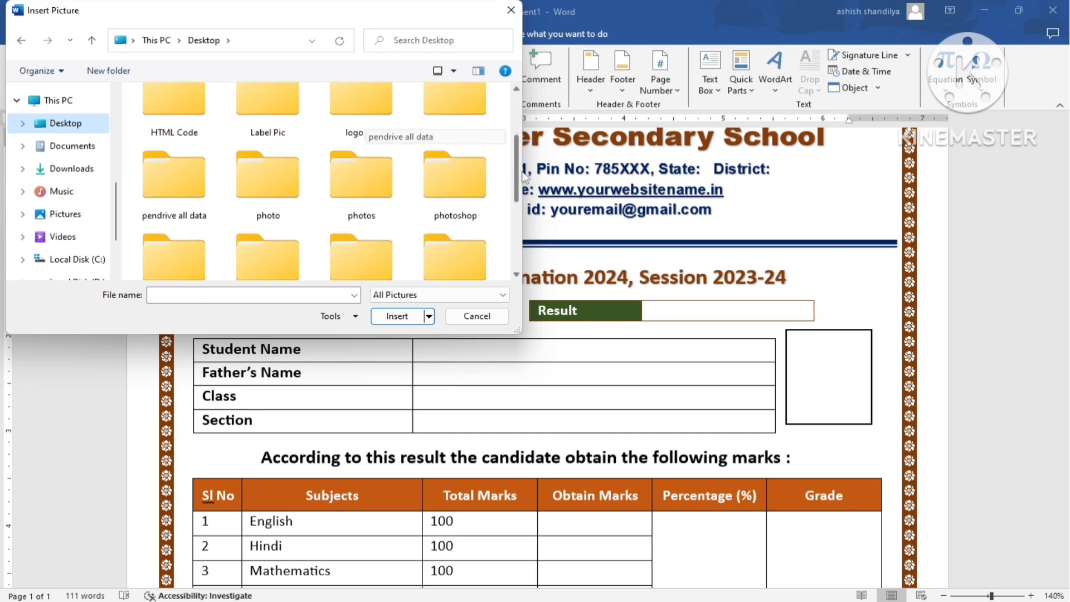
{"action": "left_click", "coordinate": [361, 184]}
{"action": "key", "text": "Return"}
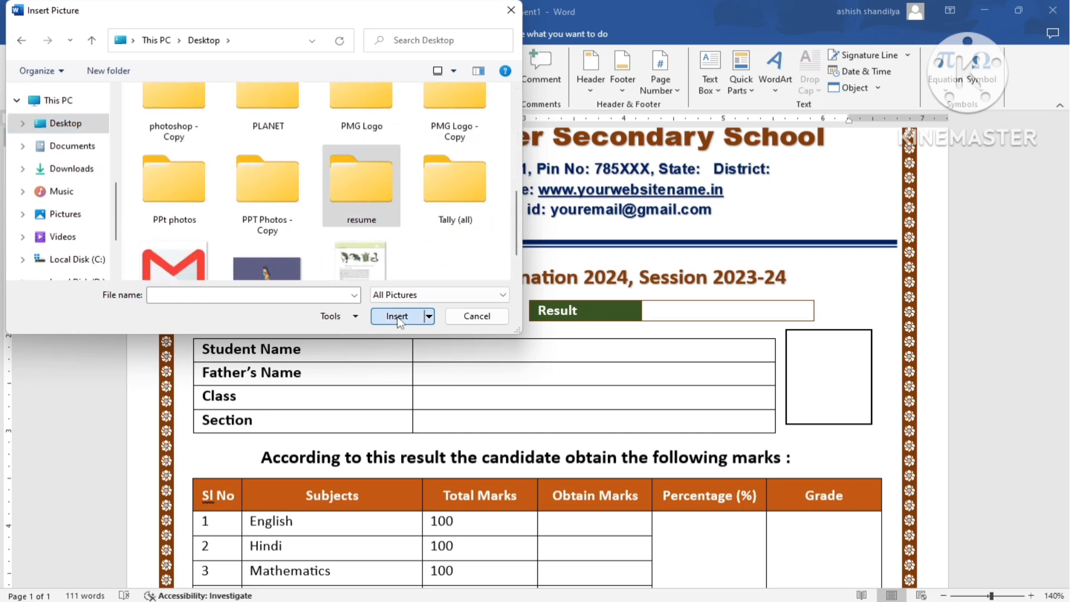
{"action": "left_click", "coordinate": [182, 223]}
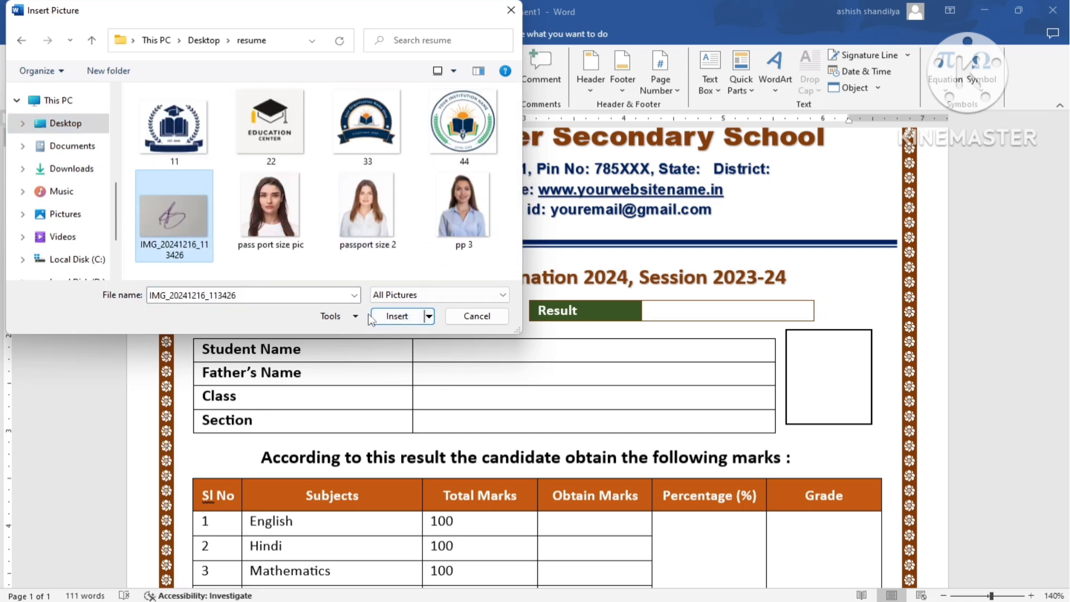
{"action": "left_click", "coordinate": [402, 317]}
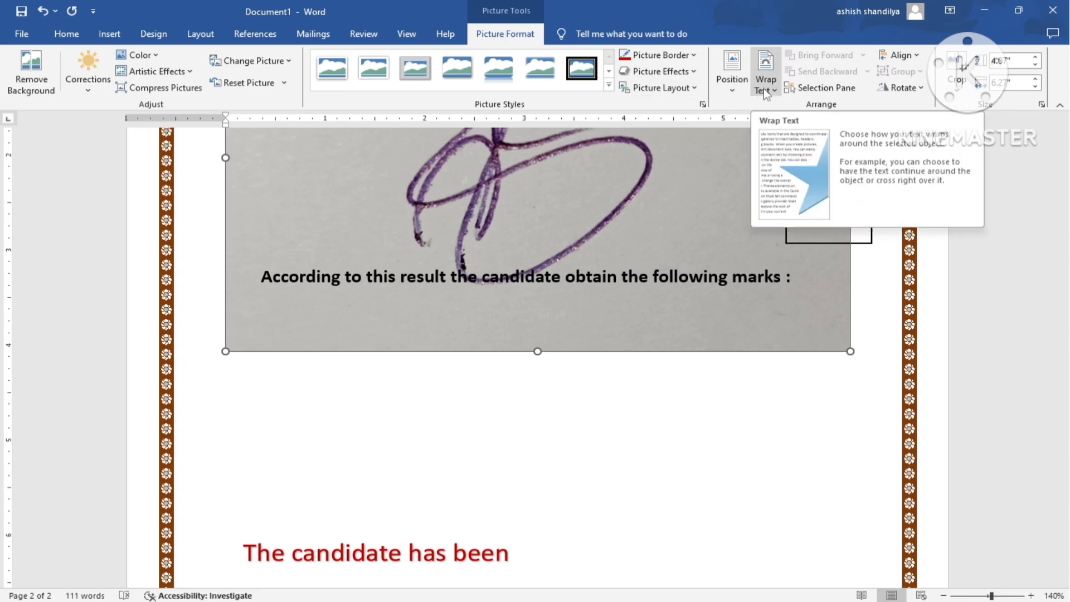
Set the signature picture's text wrapping to In Front of Text and move it down toward the end of the page.
{"action": "left_click", "coordinate": [765, 89]}
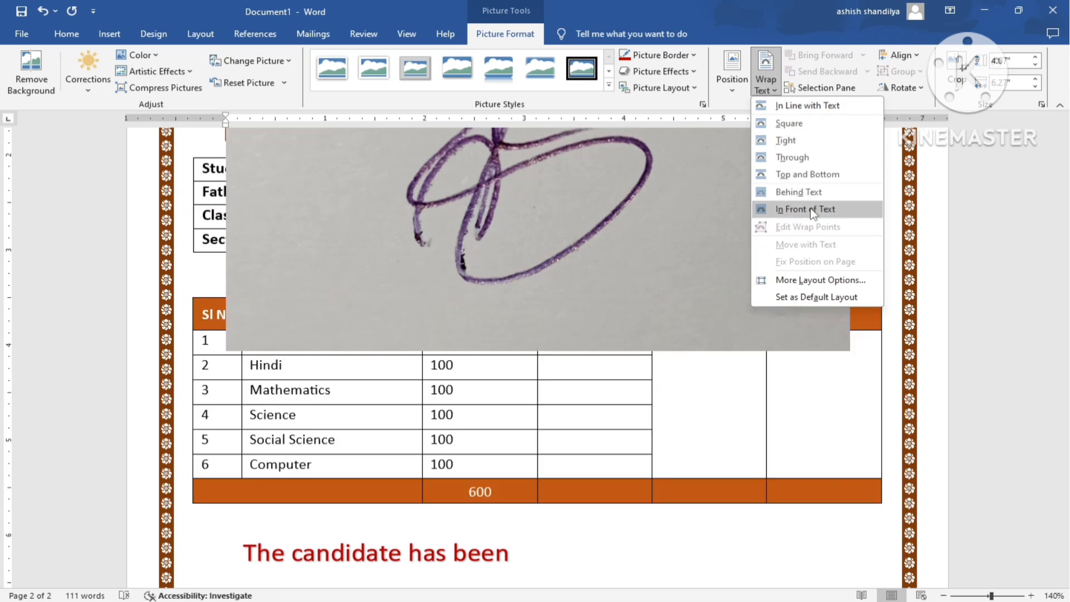
{"action": "left_click", "coordinate": [812, 209]}
{"action": "scroll", "coordinate": [793, 227], "scroll_direction": "down", "scroll_amount": 4}
{"action": "scroll", "coordinate": [612, 232], "scroll_direction": "up", "scroll_amount": 3}
{"action": "left_click_drag", "start_coordinate": [591, 223], "coordinate": [578, 575]}
{"action": "scroll", "coordinate": [573, 523], "scroll_direction": "down", "scroll_amount": 3}
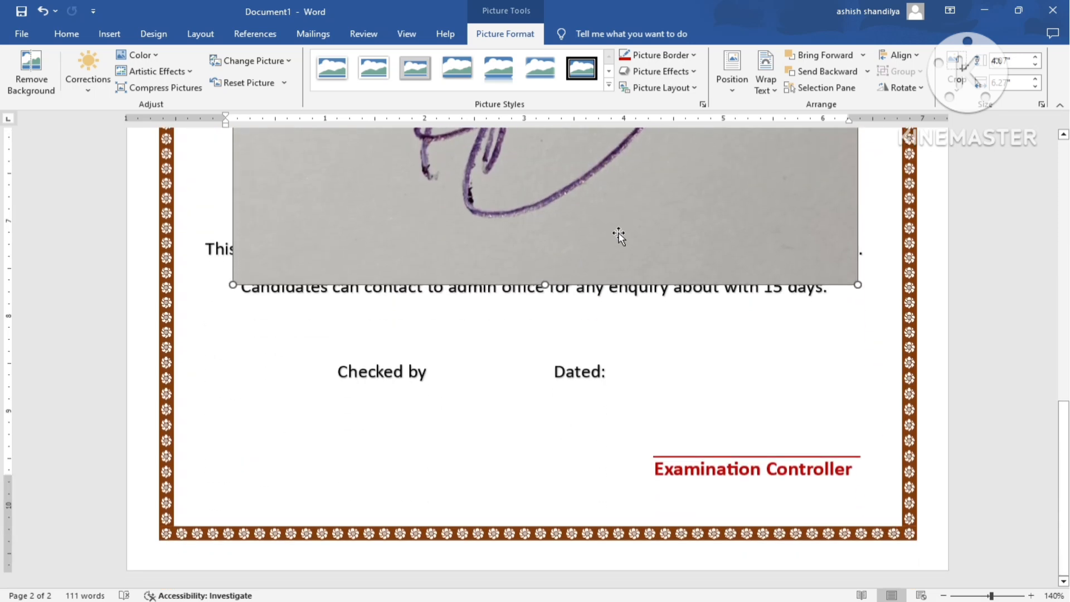
Shrink the signature picture to about 2.7 inches wide and move it over the "Examination Controller" caption.
{"action": "left_click_drag", "start_coordinate": [612, 222], "coordinate": [633, 452]}
{"action": "left_click_drag", "start_coordinate": [886, 131], "coordinate": [530, 351]}
{"action": "left_click_drag", "start_coordinate": [449, 449], "coordinate": [799, 400]}
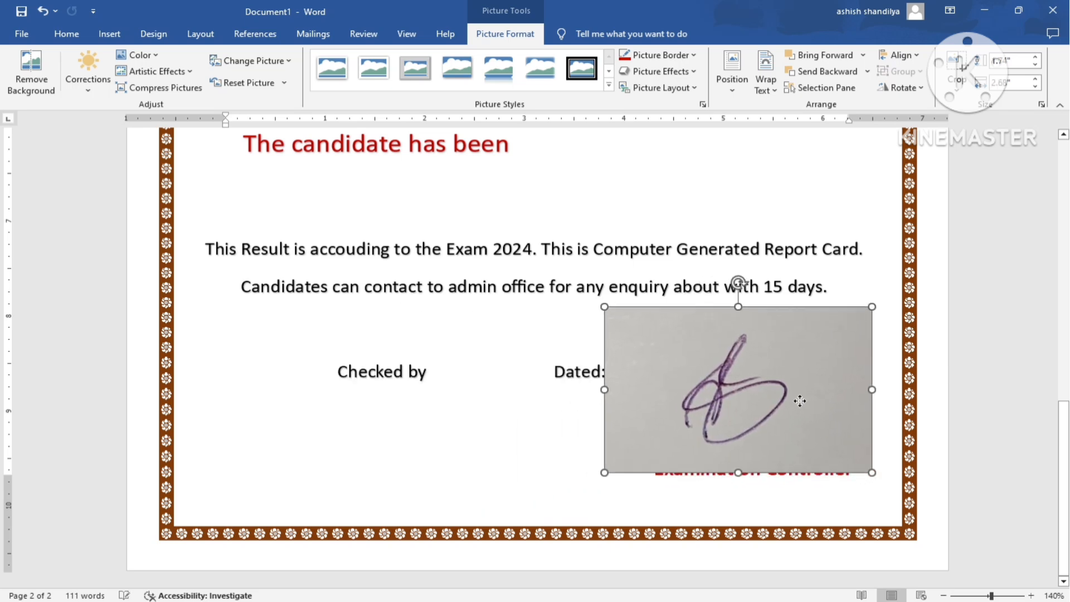
Reduce the signature picture's height and width further and position it just above the red signature line.
{"action": "left_click_drag", "start_coordinate": [737, 307], "coordinate": [738, 372]}
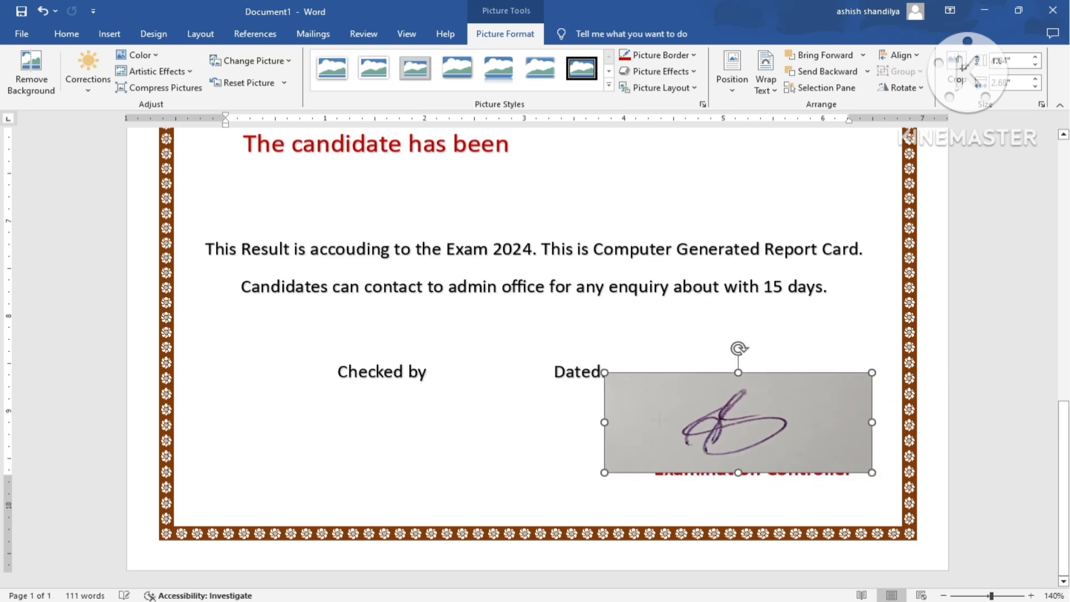
{"action": "left_click_drag", "start_coordinate": [604, 421], "coordinate": [667, 422]}
{"action": "left_click_drag", "start_coordinate": [872, 372], "coordinate": [814, 400]}
{"action": "left_click_drag", "start_coordinate": [709, 462], "coordinate": [720, 441]}
Remove the gray background from the signature picture and keep the changes.
{"action": "scroll", "coordinate": [720, 442], "scroll_direction": "up", "scroll_amount": 7}
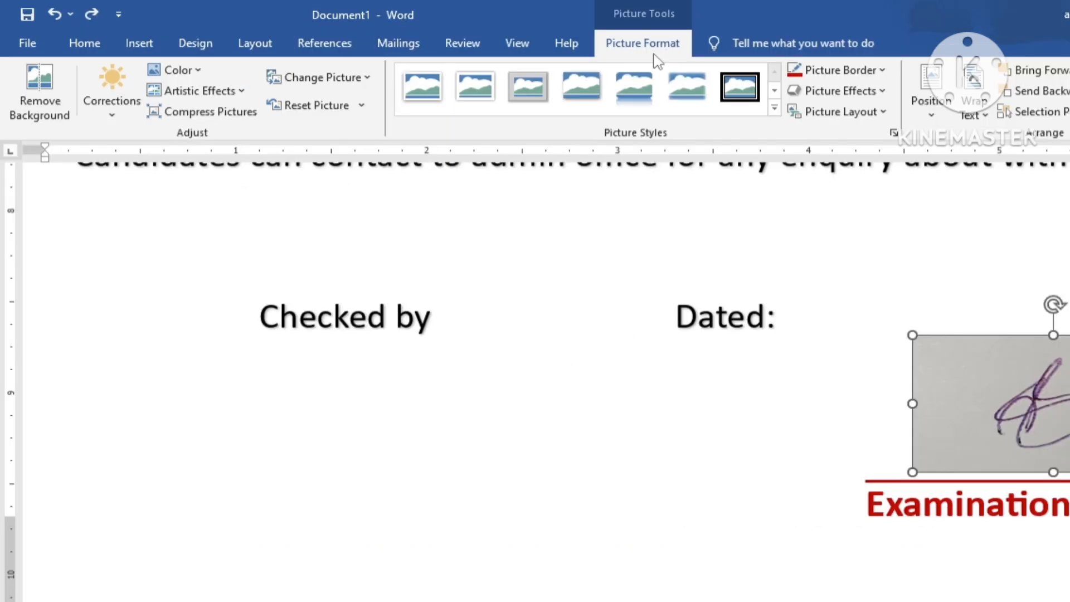
{"action": "left_click", "coordinate": [50, 118]}
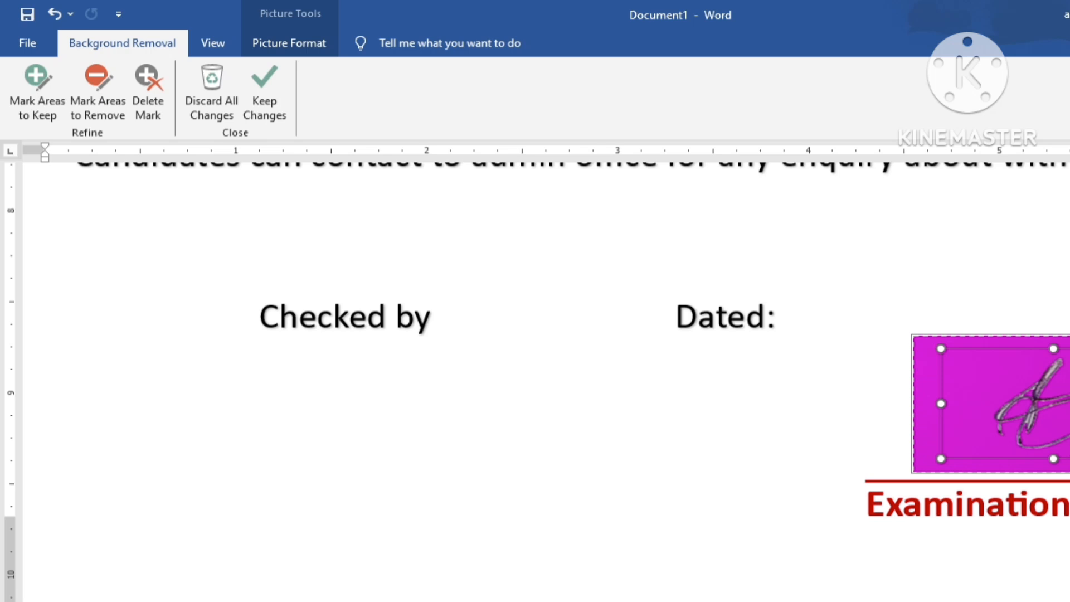
{"action": "left_click", "coordinate": [278, 115]}
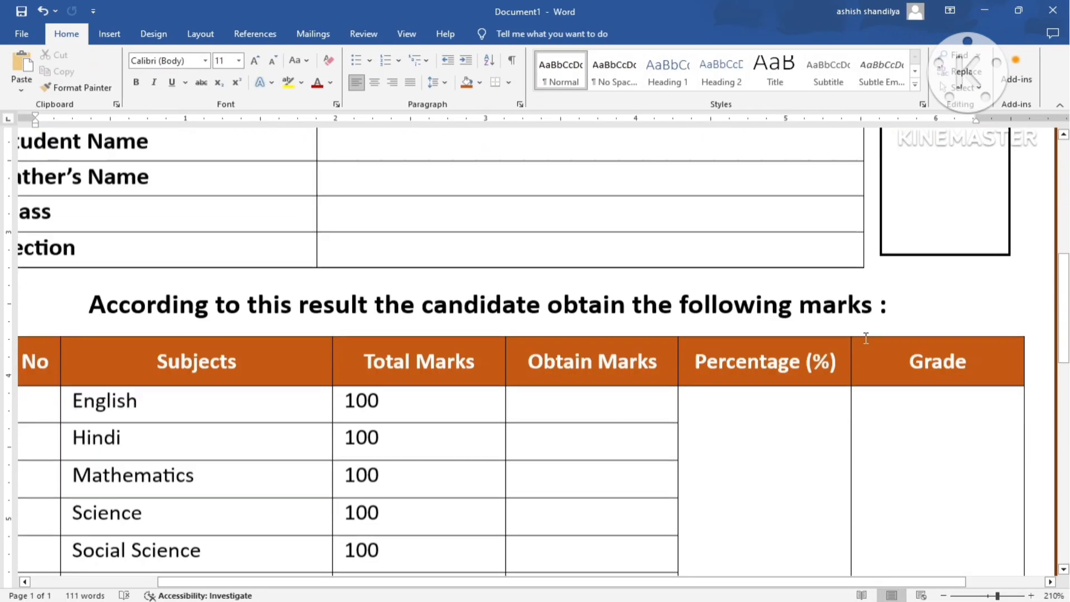
Crop the signature picture on all four sides closely around the signature, to about 0.58" high and 0.77" wide.
{"action": "scroll", "coordinate": [866, 338], "scroll_direction": "down", "scroll_amount": 12}
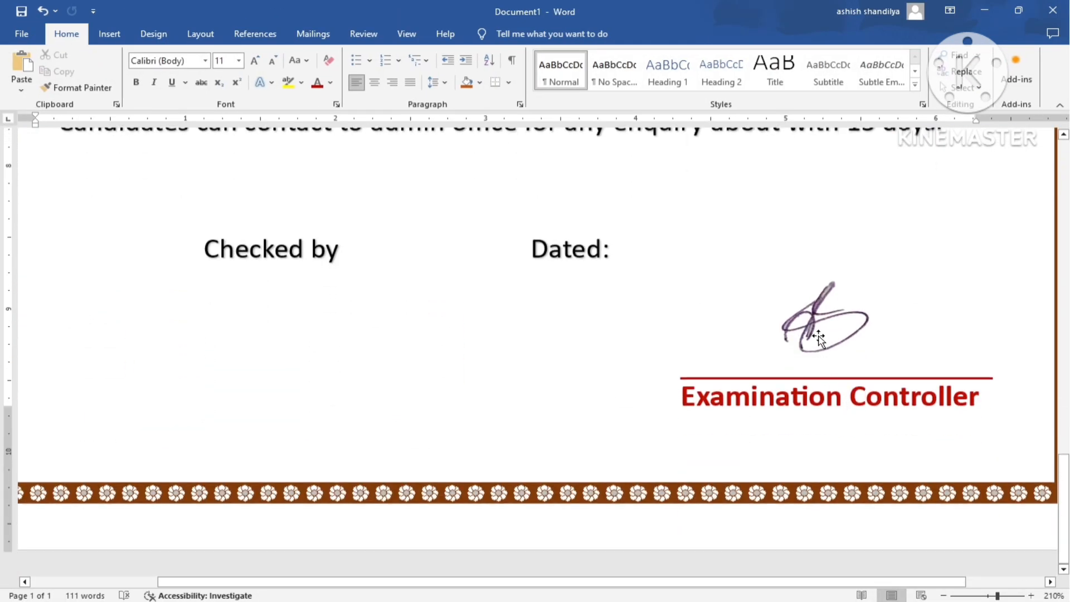
{"action": "left_click", "coordinate": [818, 337]}
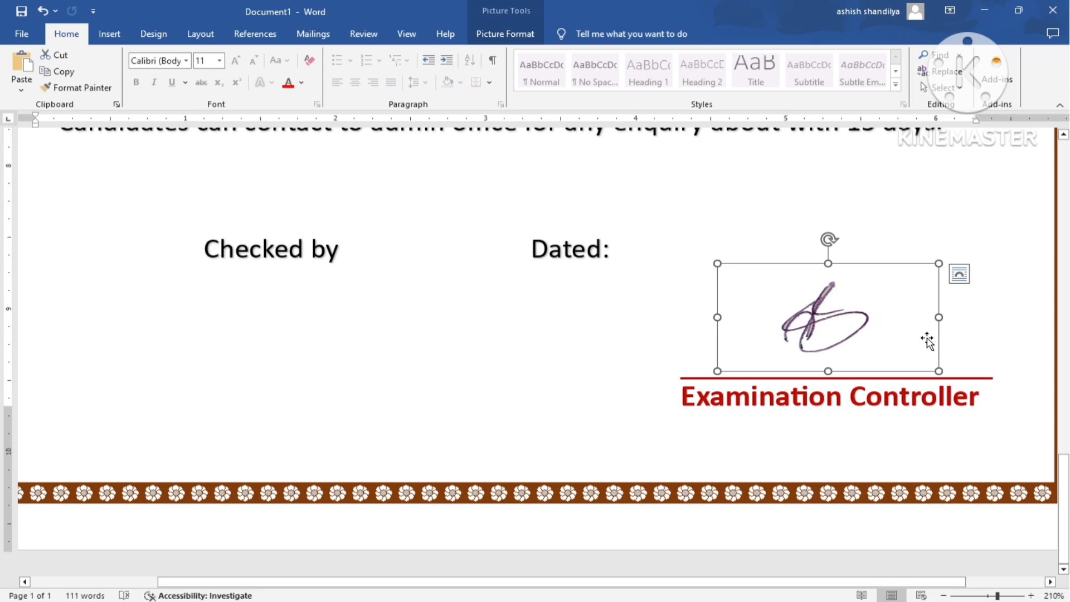
{"action": "left_click", "coordinate": [512, 35]}
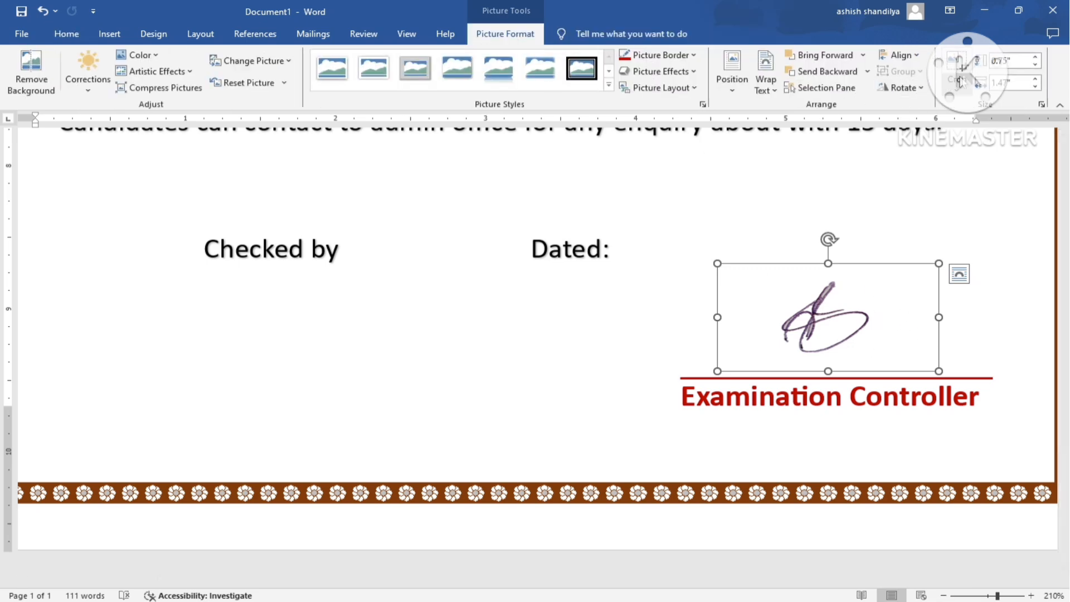
{"action": "left_click", "coordinate": [956, 84]}
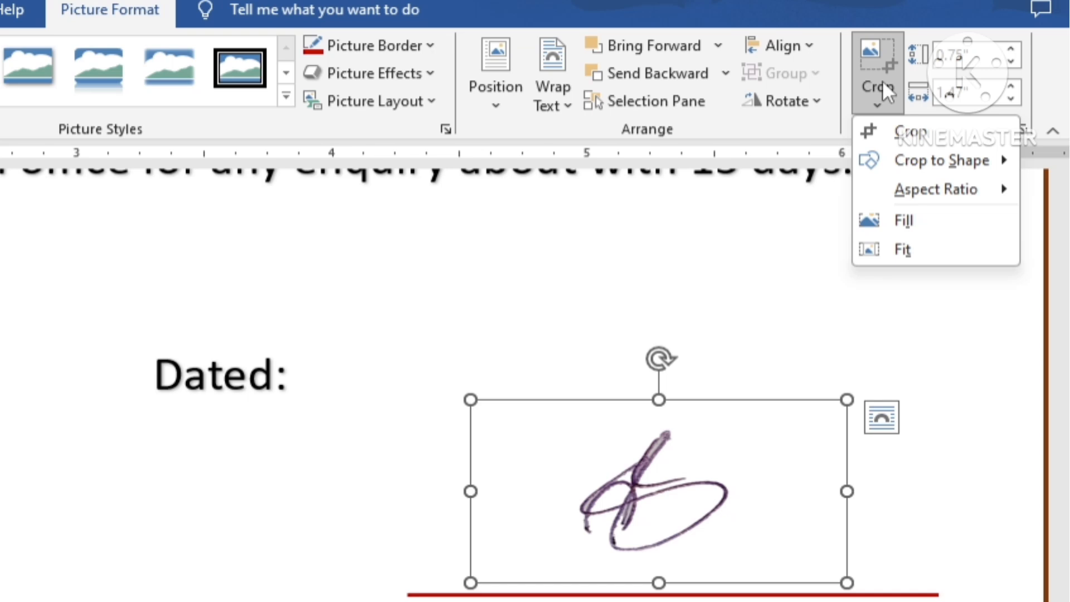
{"action": "left_click", "coordinate": [914, 139]}
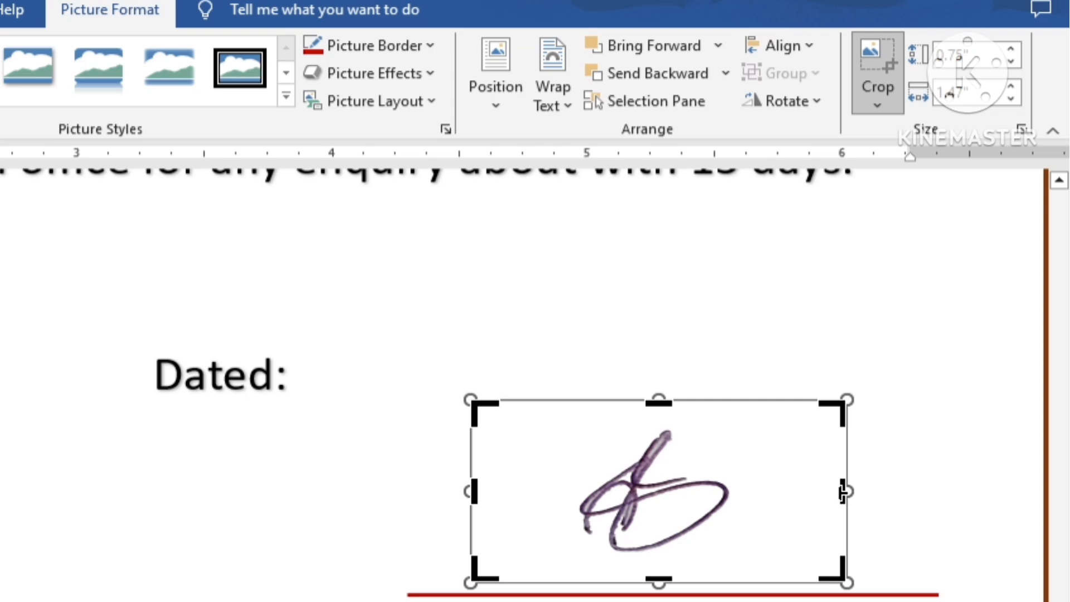
{"action": "left_click_drag", "start_coordinate": [844, 491], "coordinate": [745, 490]}
{"action": "left_click_drag", "start_coordinate": [474, 492], "coordinate": [553, 492]}
{"action": "left_click_drag", "start_coordinate": [646, 402], "coordinate": [647, 422]}
{"action": "left_click_drag", "start_coordinate": [652, 578], "coordinate": [648, 562]}
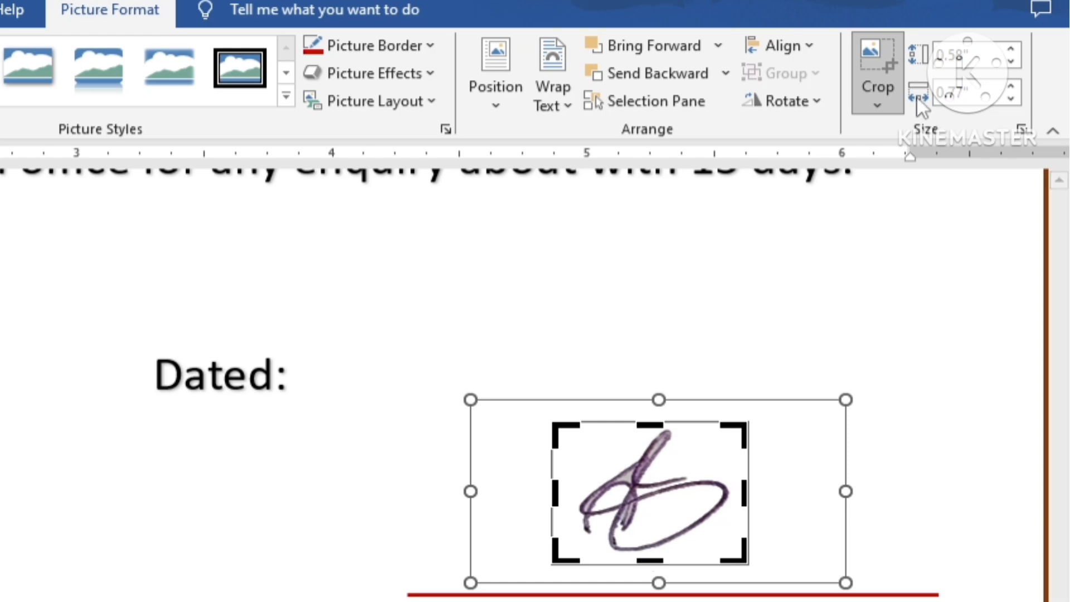
{"action": "left_click", "coordinate": [883, 101]}
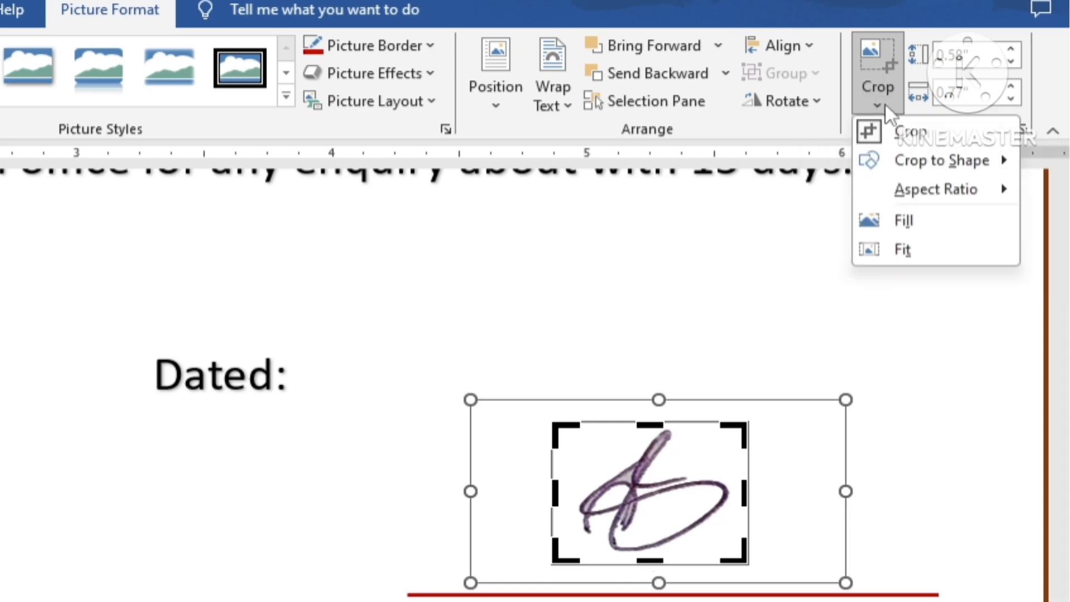
{"action": "left_click", "coordinate": [879, 66]}
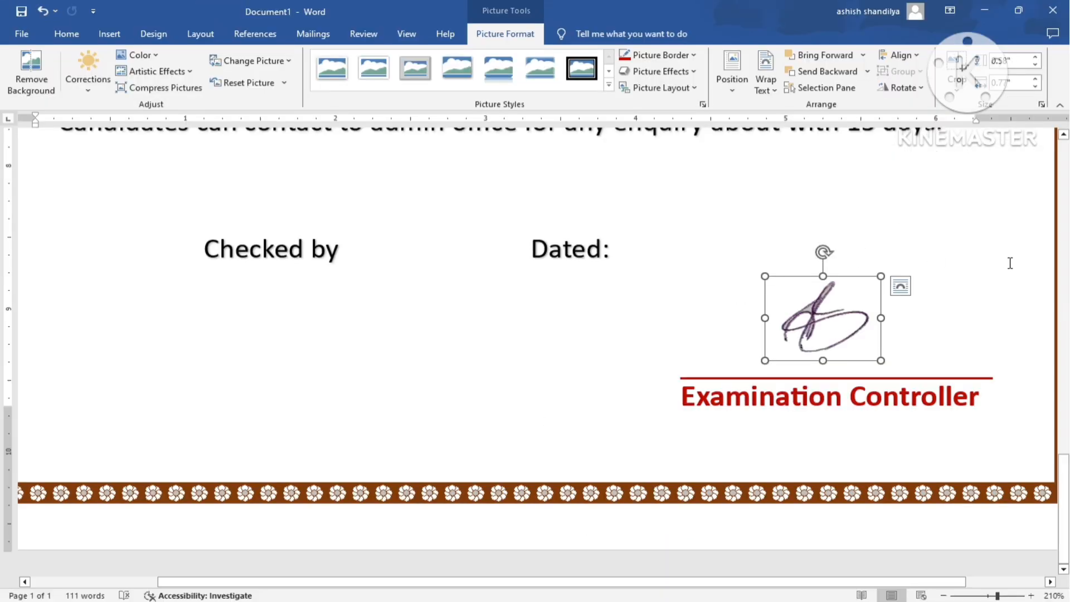
{"action": "left_click", "coordinate": [980, 268]}
{"action": "scroll", "coordinate": [957, 270], "scroll_direction": "up", "scroll_amount": 10}
{"action": "scroll", "coordinate": [898, 294], "scroll_direction": "down", "scroll_amount": 10}
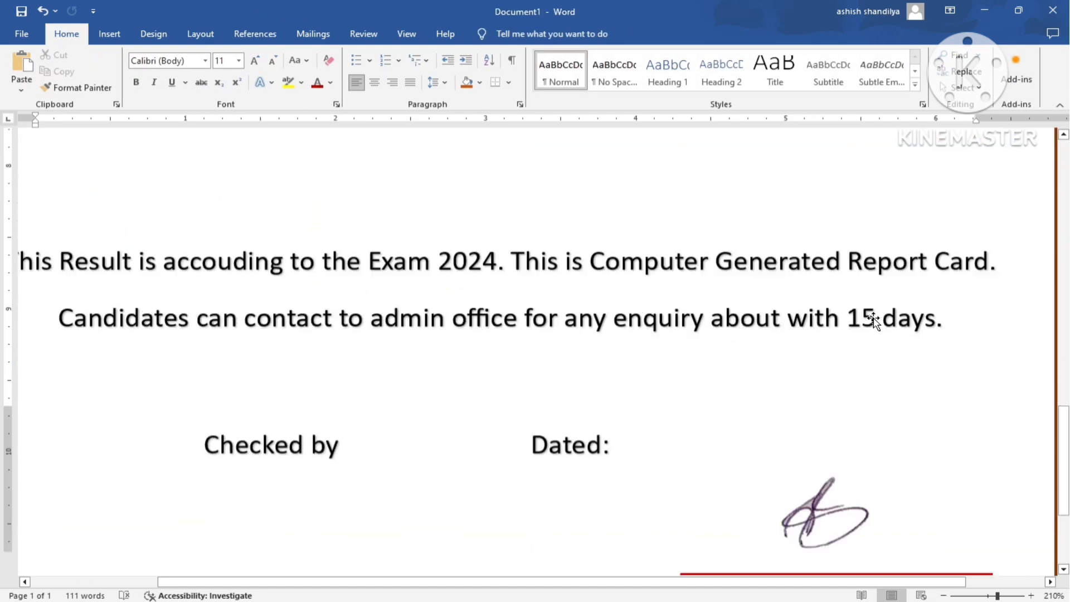
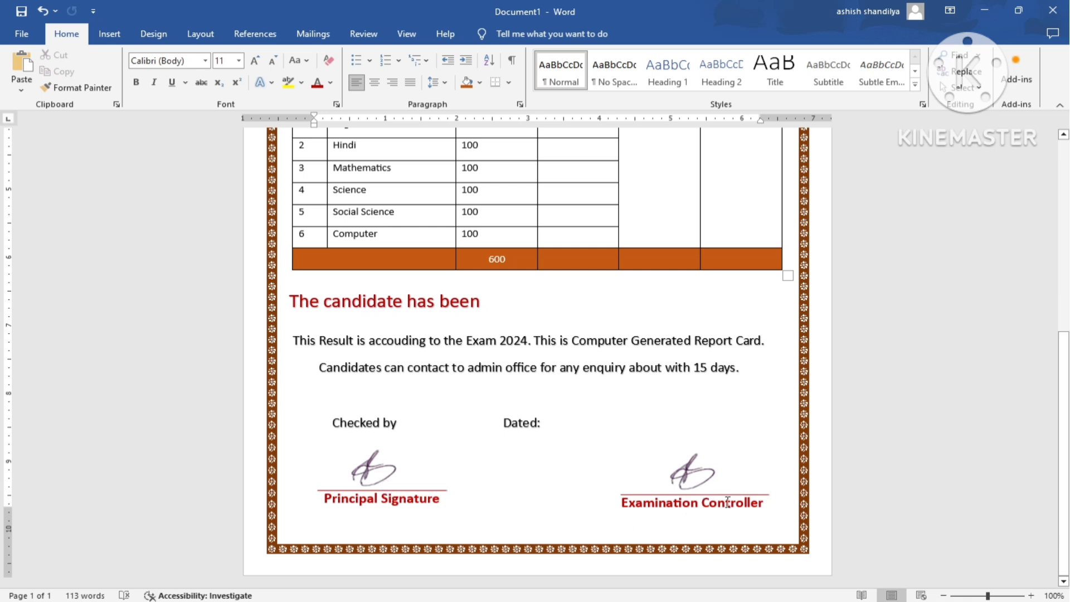
{"action": "left_click", "coordinate": [349, 424]}
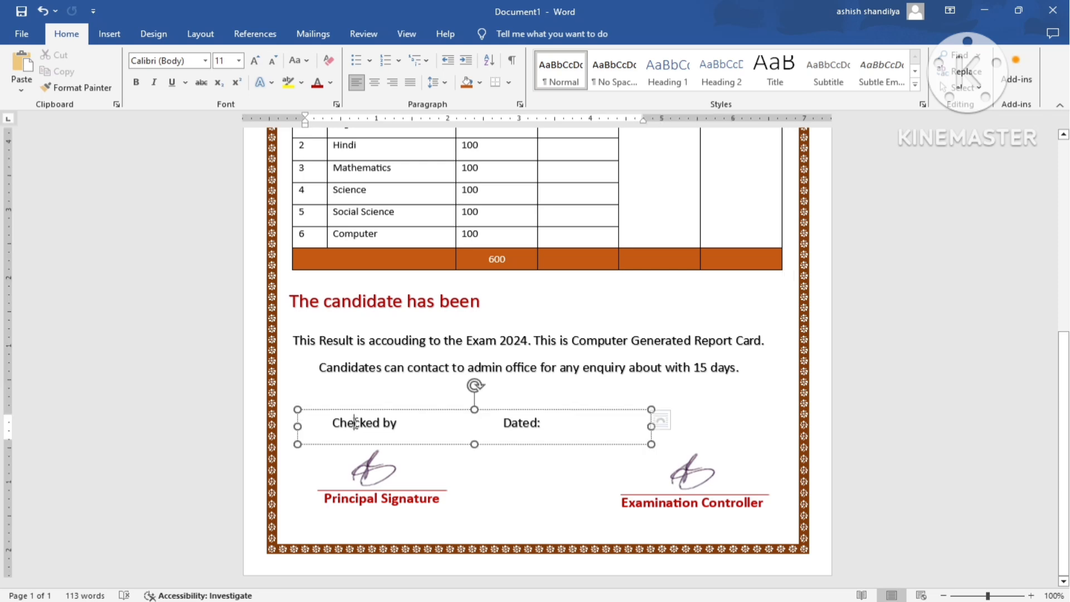
{"action": "scroll", "coordinate": [696, 432], "scroll_direction": "up", "scroll_amount": 6}
{"action": "scroll", "coordinate": [354, 277], "scroll_direction": "down", "scroll_amount": 6}
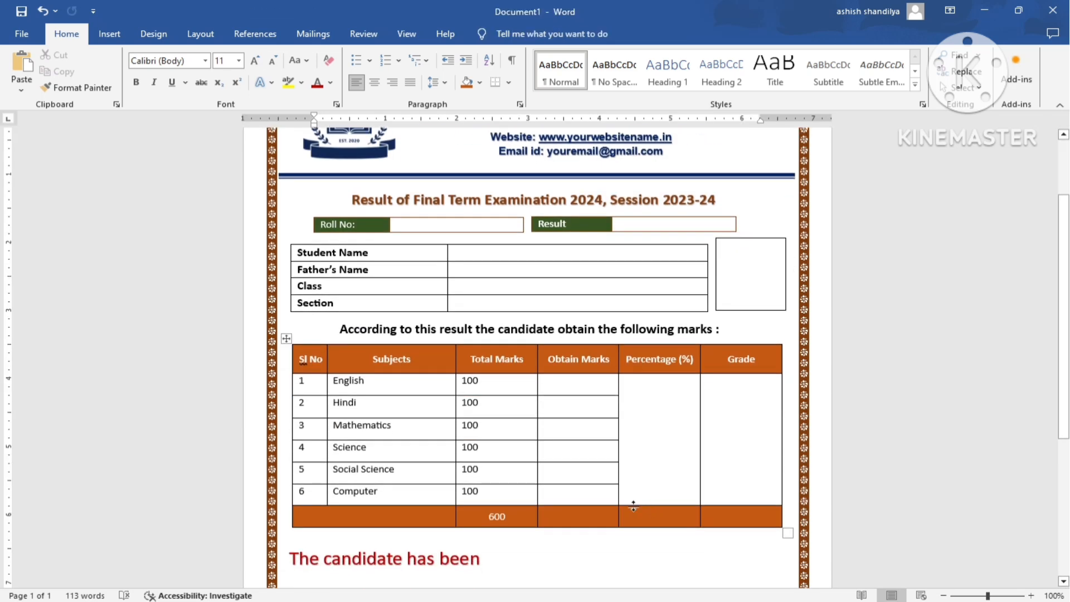
Set the result card's page color to the lightest tint of Gold, Accent 4.
{"action": "scroll", "coordinate": [355, 277], "scroll_direction": "up", "scroll_amount": 3}
{"action": "left_click", "coordinate": [160, 39]}
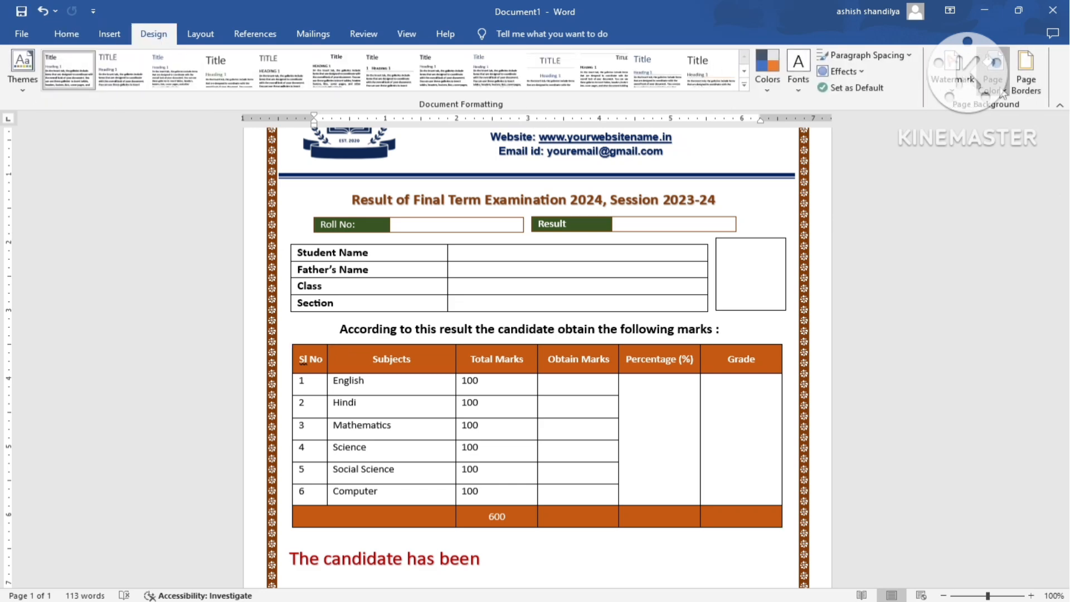
{"action": "left_click", "coordinate": [999, 86]}
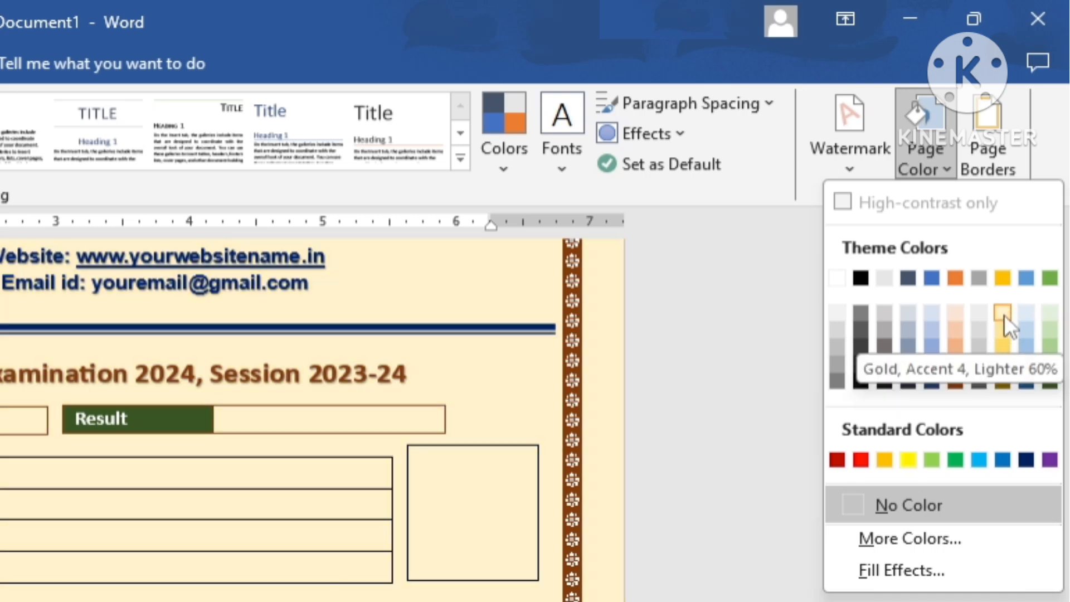
{"action": "left_click", "coordinate": [1004, 314]}
{"action": "scroll", "coordinate": [830, 585], "scroll_direction": "down", "scroll_amount": 10}
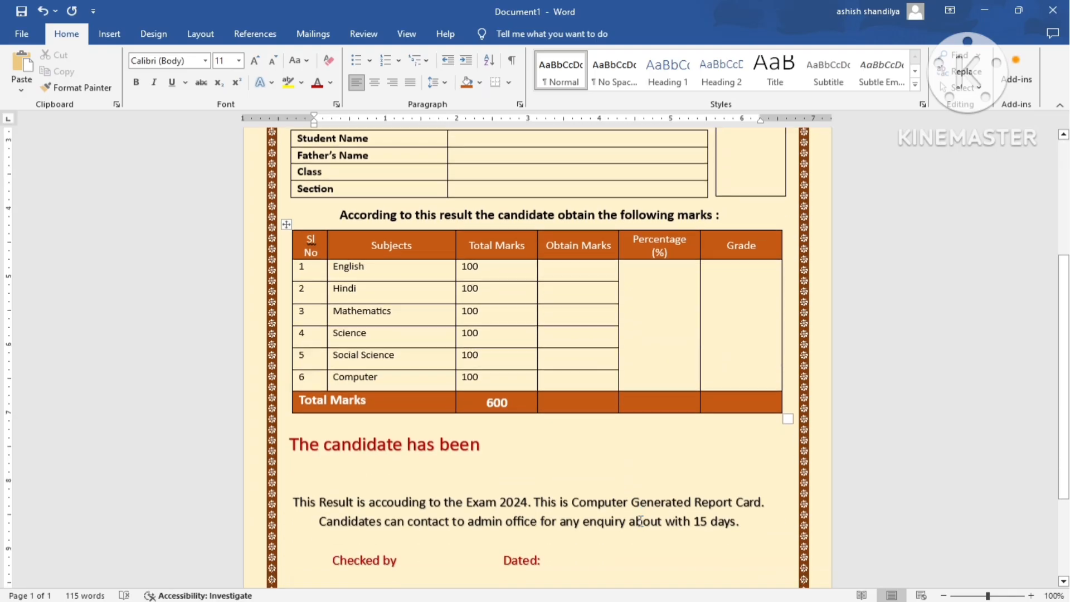
{"action": "scroll", "coordinate": [640, 520], "scroll_direction": "up", "scroll_amount": 10}
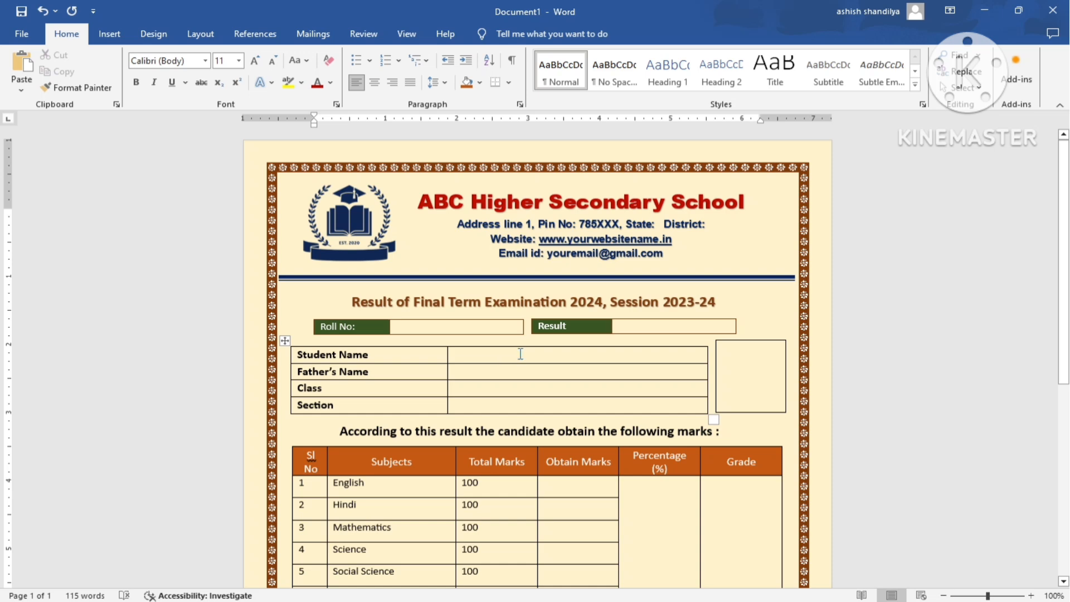
Switch to the Student Data workbook in Excel and enlarge the sheet view to 110%.
{"action": "mouse_move", "coordinate": [683, 600]}
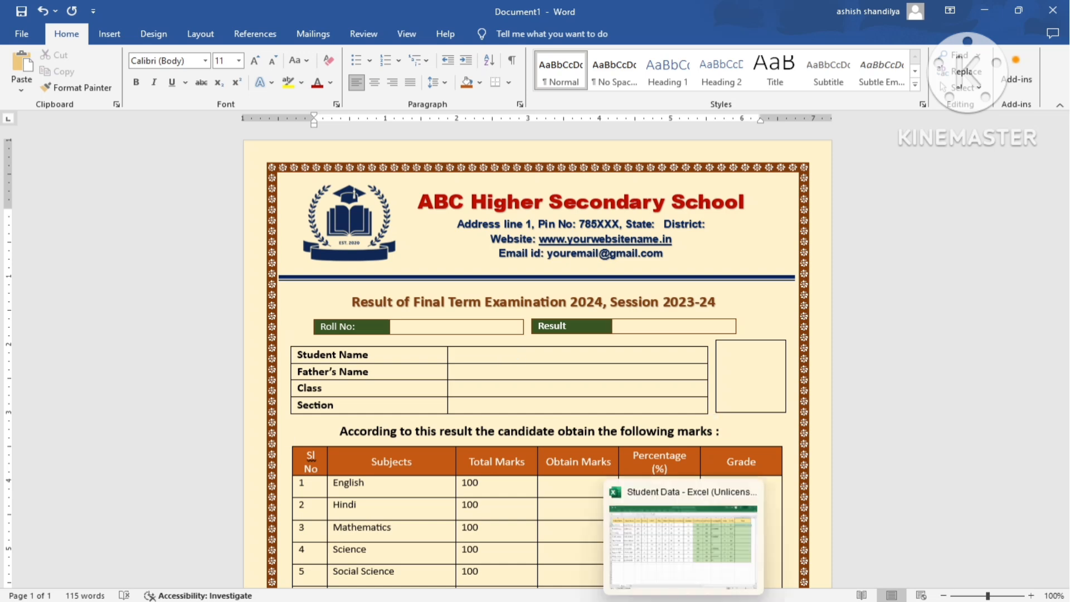
{"action": "left_click", "coordinate": [683, 544]}
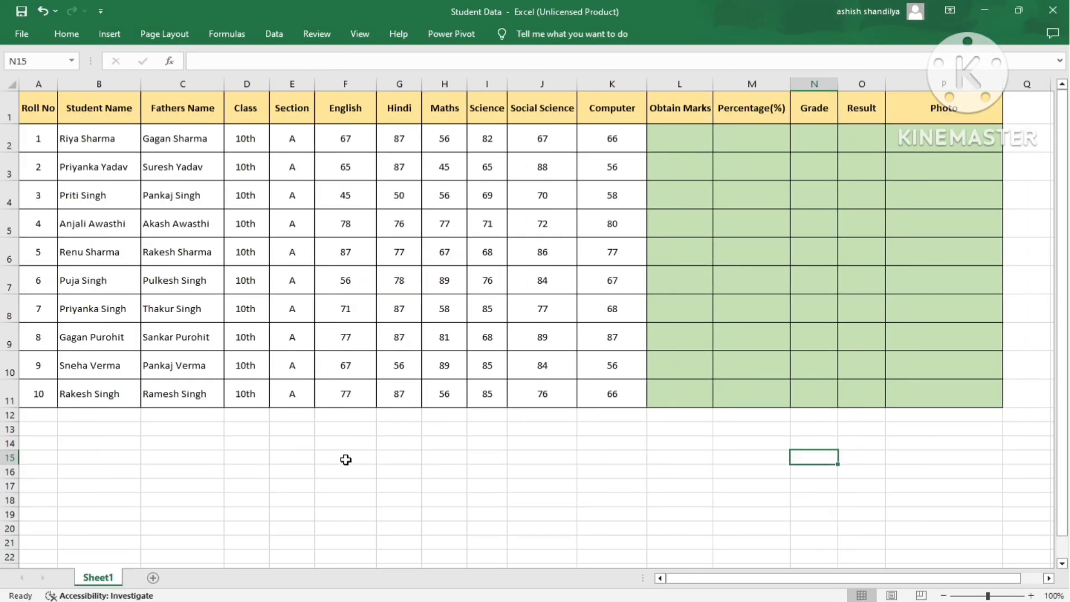
{"action": "left_click", "coordinate": [1031, 595]}
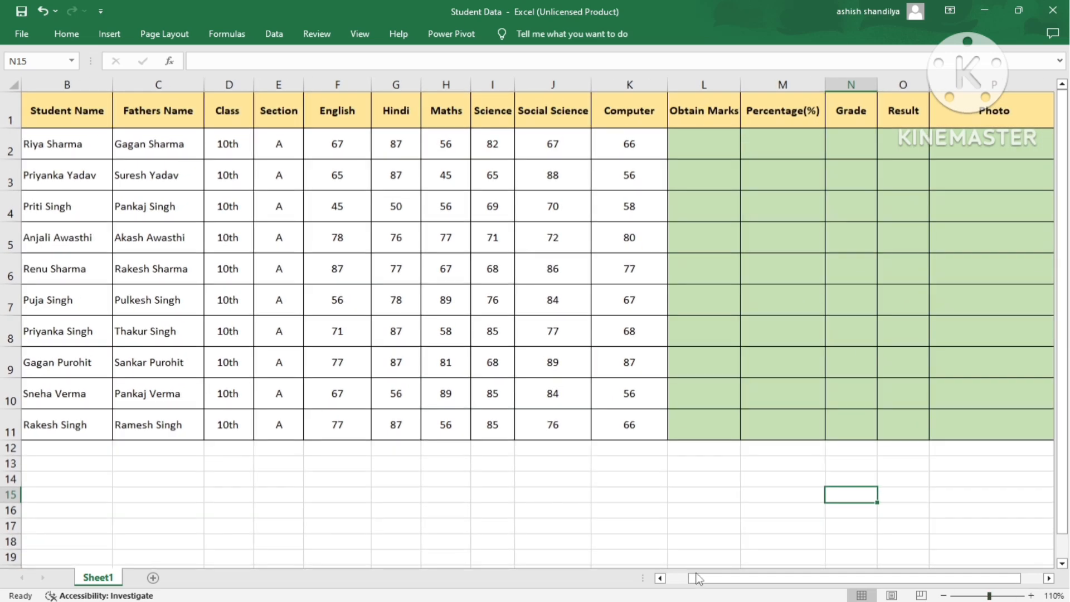
{"action": "left_click_drag", "start_coordinate": [724, 574], "coordinate": [691, 574]}
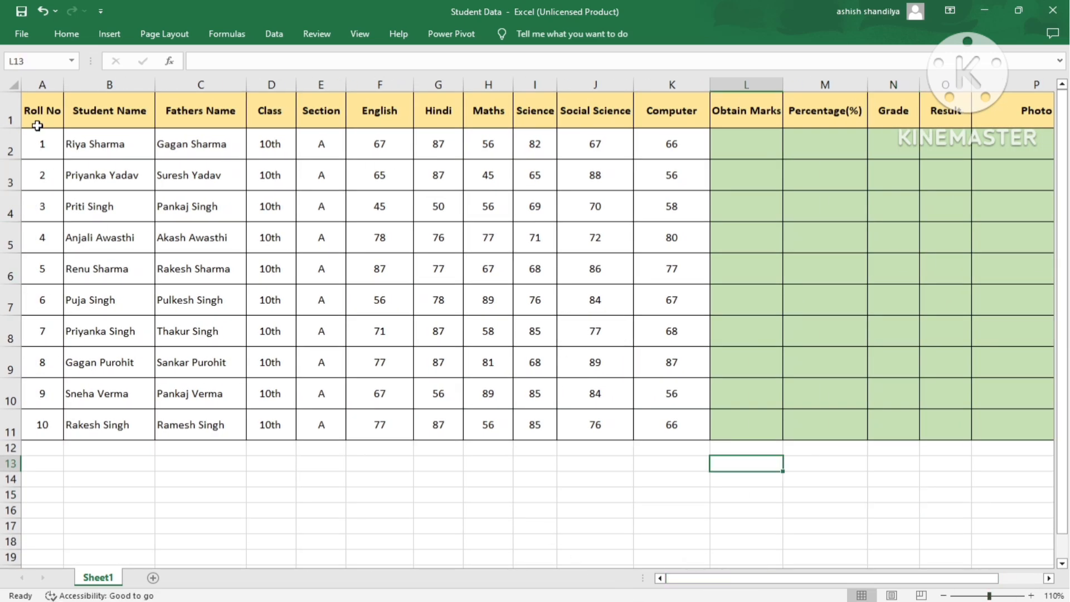
Review the student table's columns from Student Name through the subjects to the empty Obtain Marks, Percentage(%), Grade and Result columns.
{"action": "left_click", "coordinate": [127, 123]}
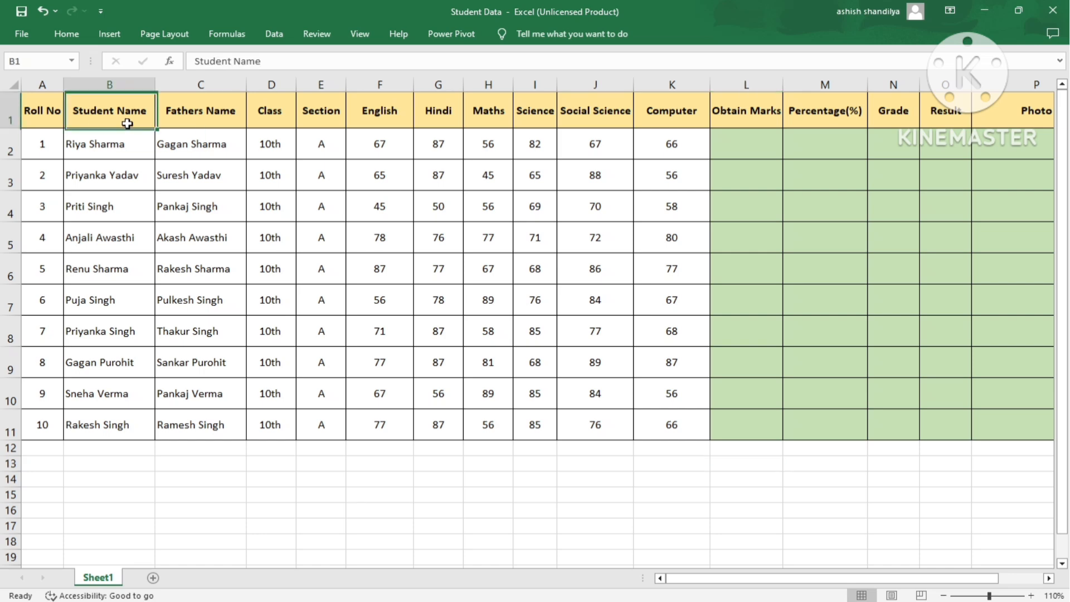
{"action": "left_click", "coordinate": [201, 119]}
{"action": "left_click", "coordinate": [273, 115]}
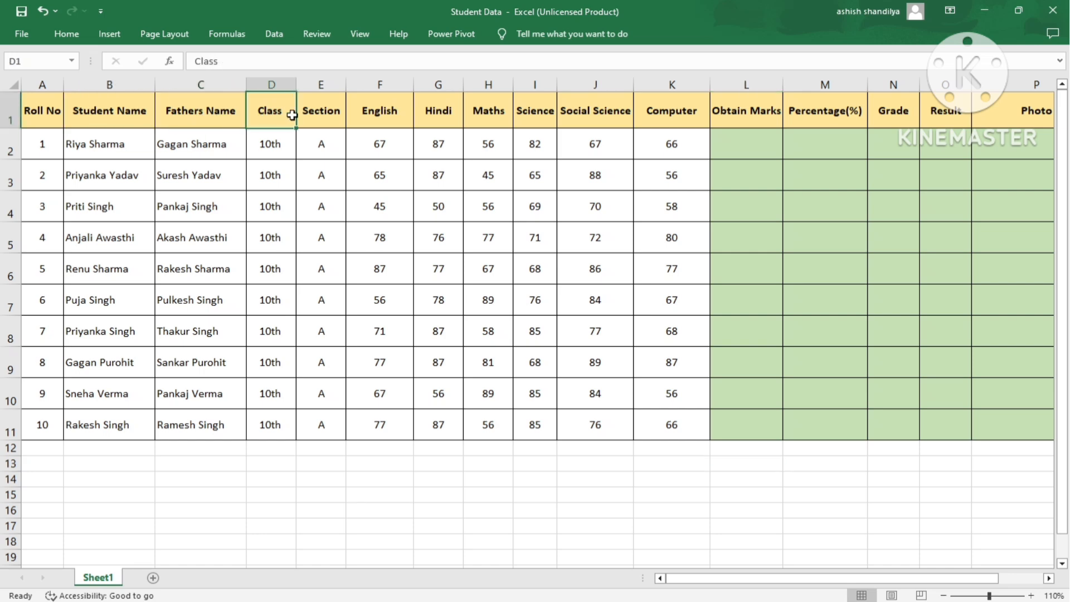
{"action": "left_click", "coordinate": [308, 114]}
{"action": "left_click_drag", "start_coordinate": [383, 117], "coordinate": [605, 118]}
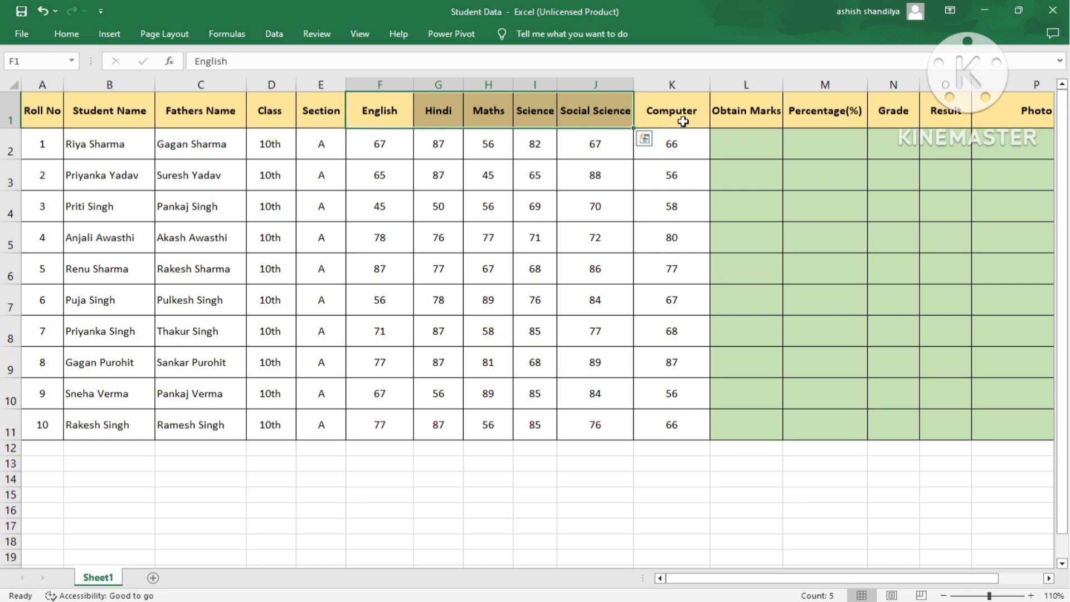
{"action": "left_click", "coordinate": [718, 118]}
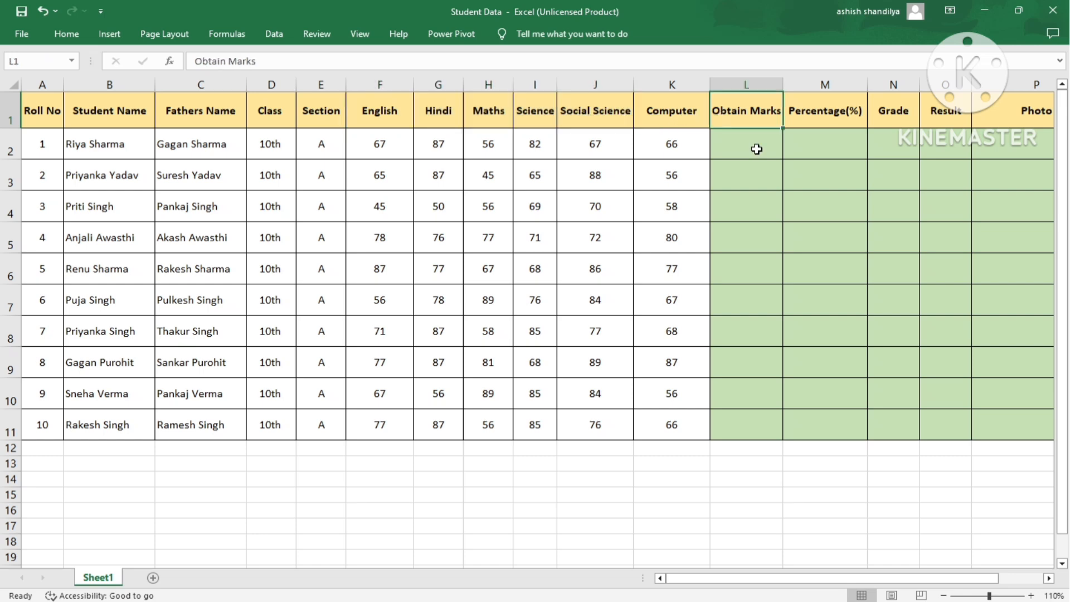
{"action": "left_click", "coordinate": [828, 137]}
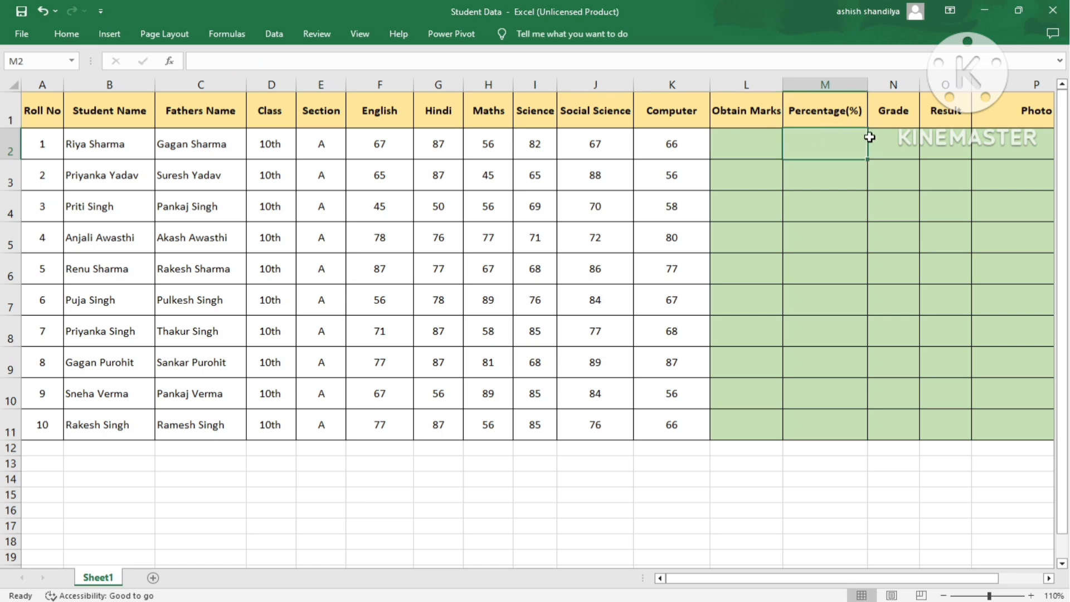
{"action": "left_click", "coordinate": [886, 136]}
{"action": "left_click", "coordinate": [957, 136]}
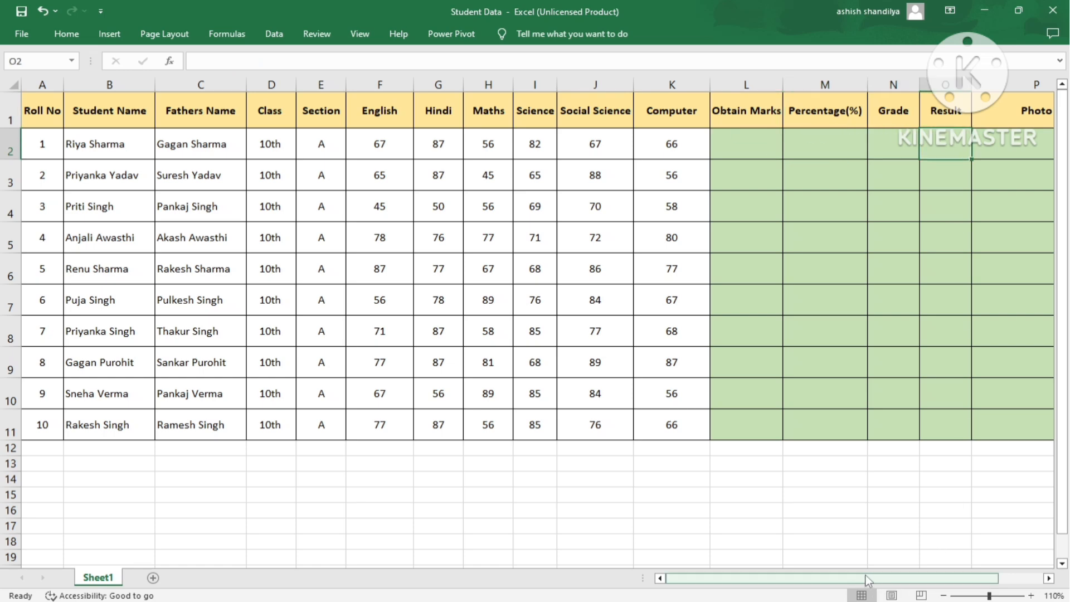
Widen the Obtain Marks and Percentage(%) columns L and M together to the same width.
{"action": "left_click_drag", "start_coordinate": [870, 580], "coordinate": [914, 579]}
{"action": "left_click", "coordinate": [604, 158]}
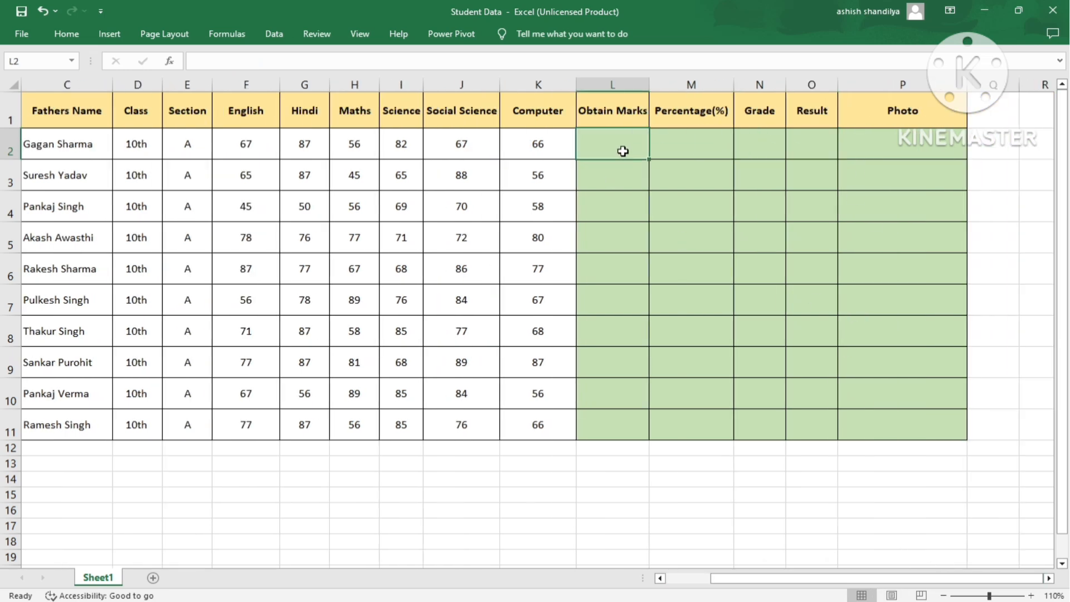
{"action": "double_click", "coordinate": [593, 140]}
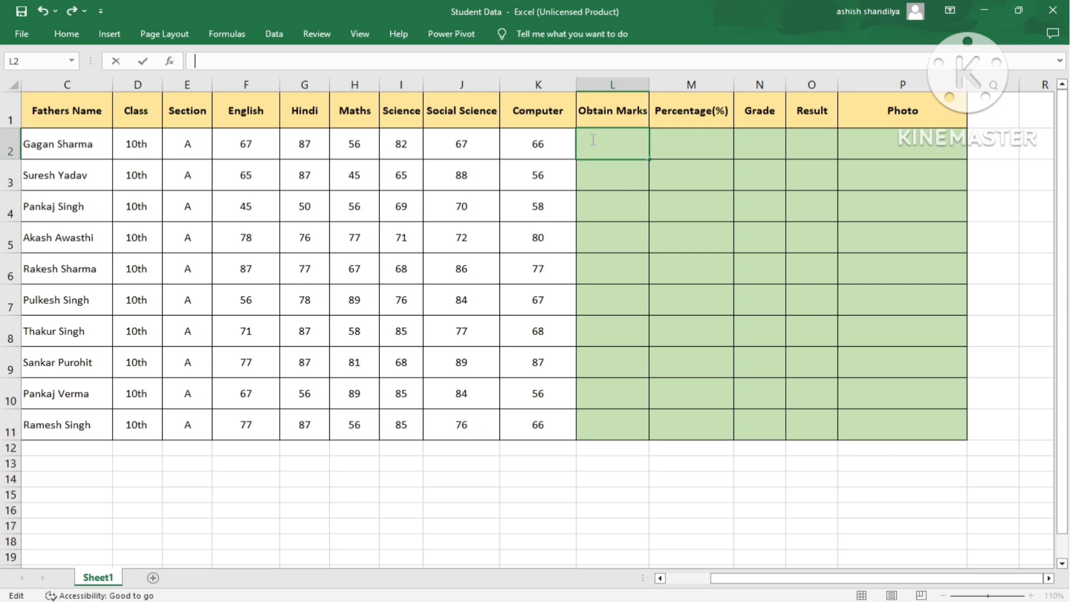
{"action": "left_click_drag", "start_coordinate": [619, 83], "coordinate": [678, 84]}
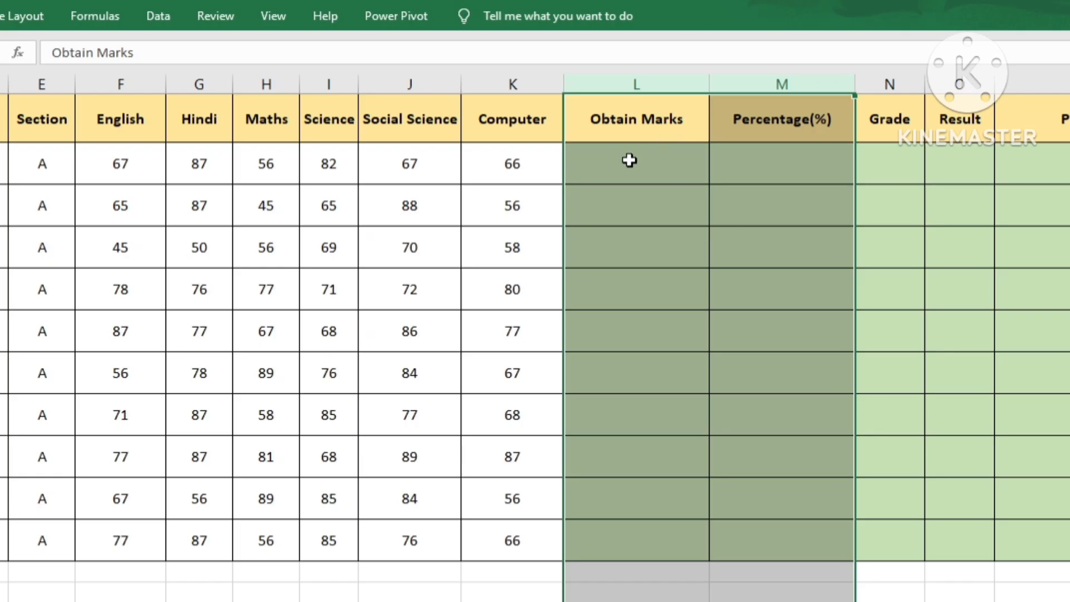
Total the first student's subject marks in Obtain Marks cell L2 with the formula =sum(F2:K2).
{"action": "left_click", "coordinate": [629, 160]}
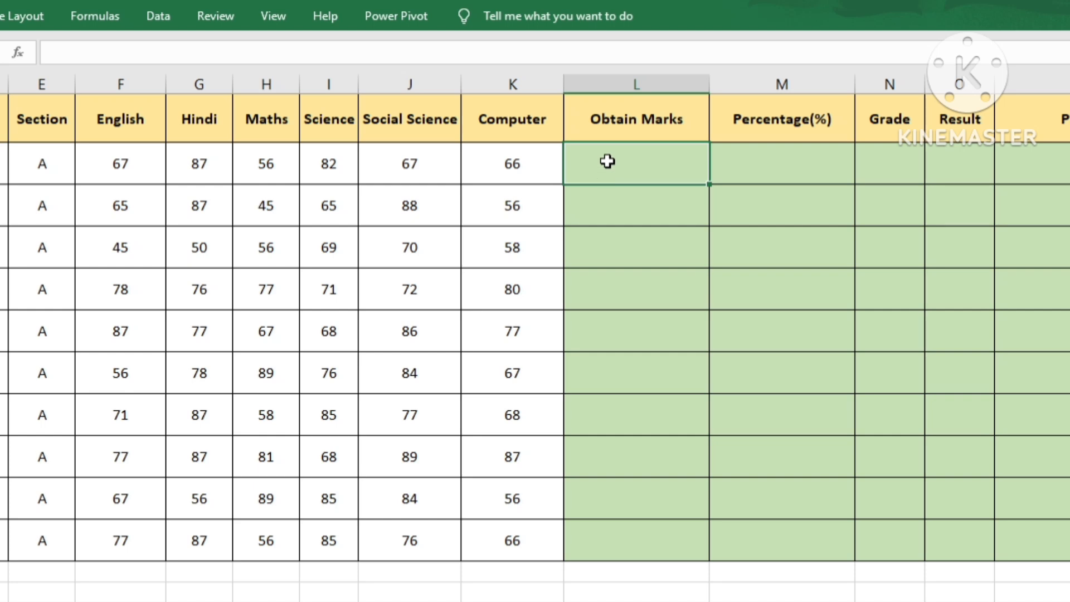
{"action": "type", "text": "="}
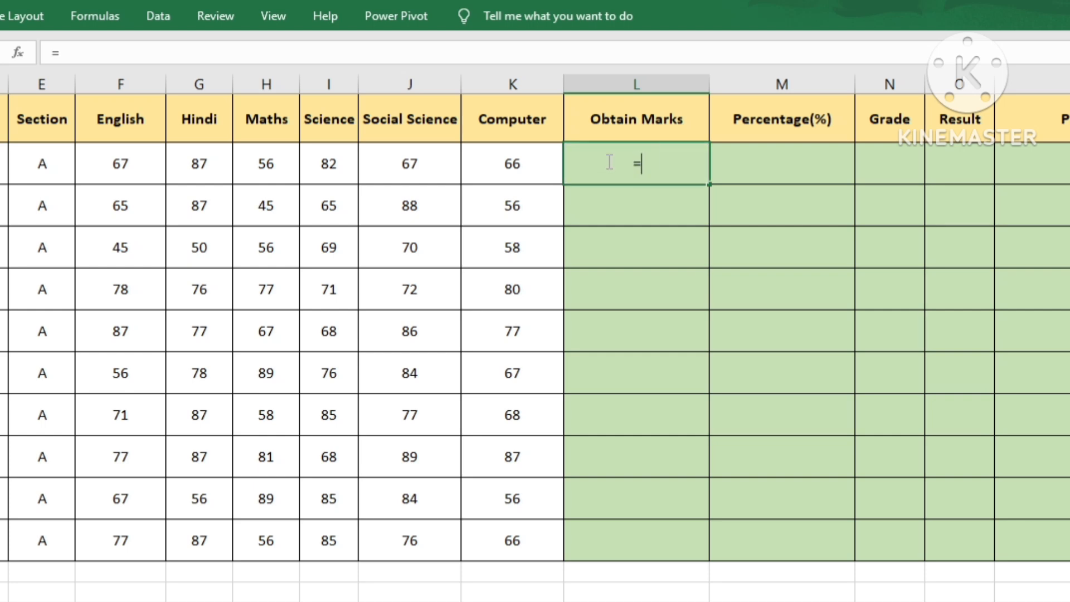
{"action": "type", "text": "sum"}
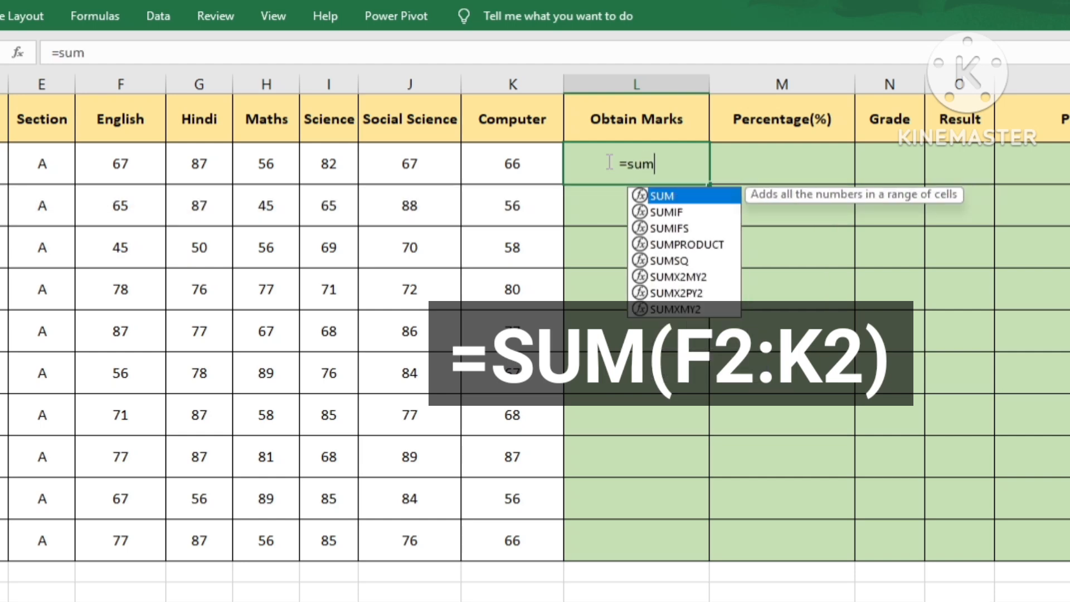
{"action": "type", "text": "("}
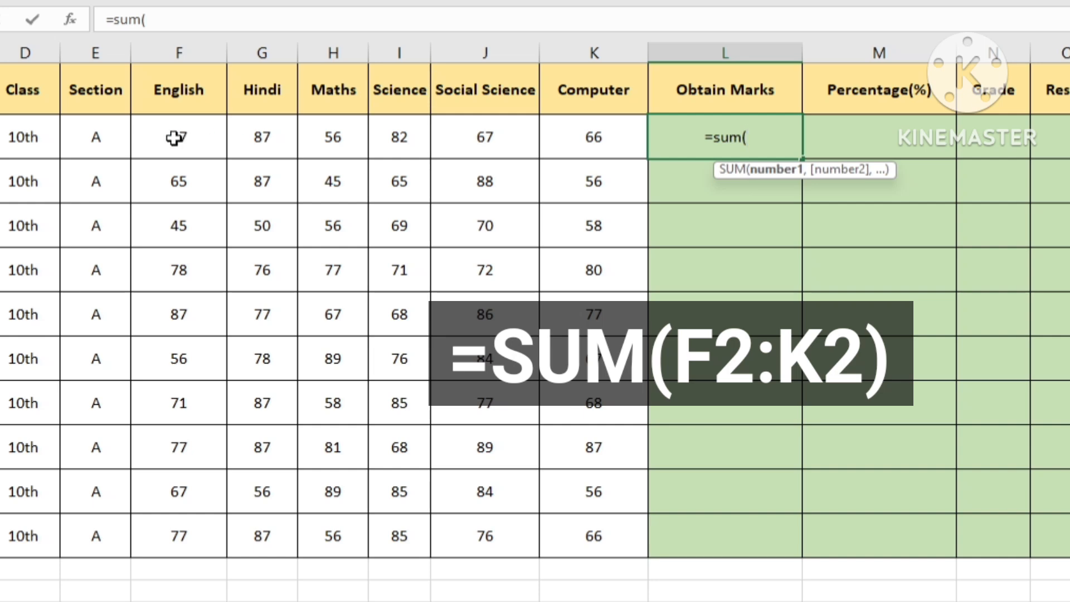
{"action": "left_click_drag", "start_coordinate": [175, 138], "coordinate": [609, 144]}
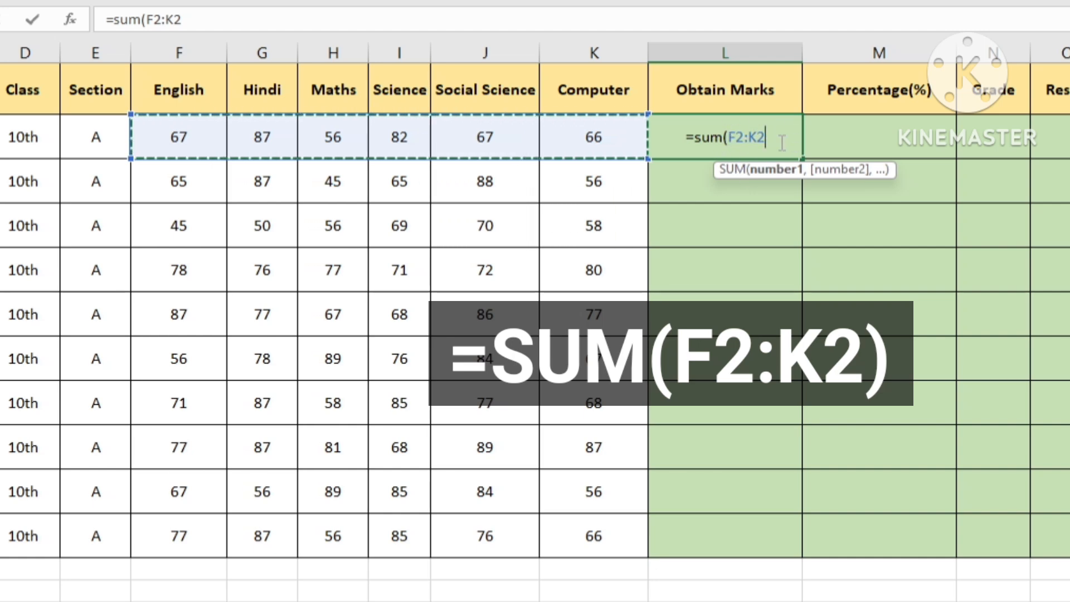
{"action": "type", "text": ")"}
{"action": "key", "text": "Return"}
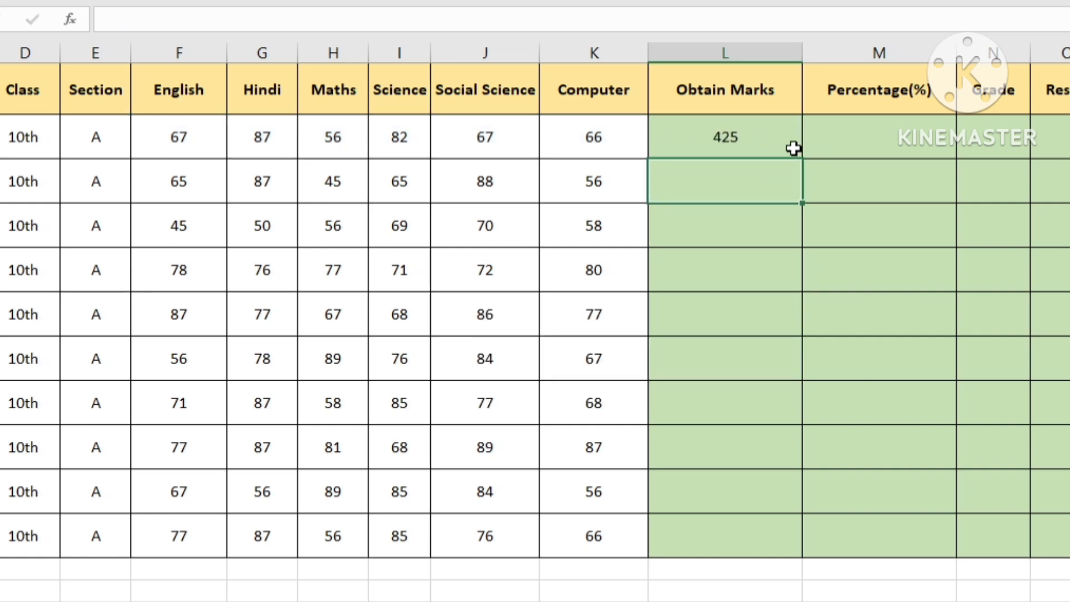
Fill the SUM formula from Obtain Marks cell L2 down to L11 for all the students.
{"action": "left_click", "coordinate": [723, 136]}
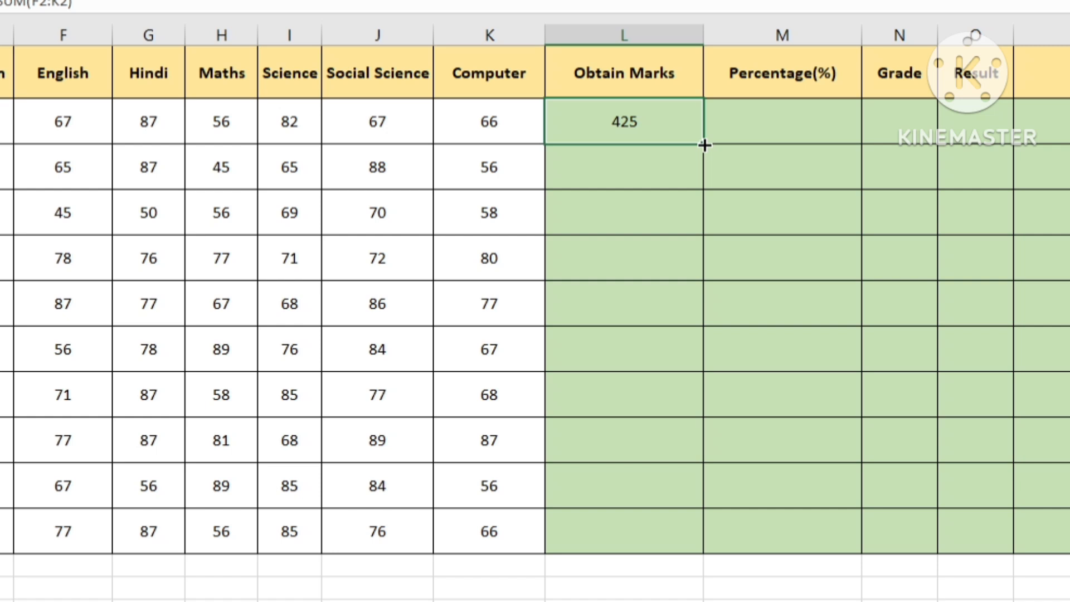
{"action": "left_click_drag", "start_coordinate": [704, 145], "coordinate": [690, 544]}
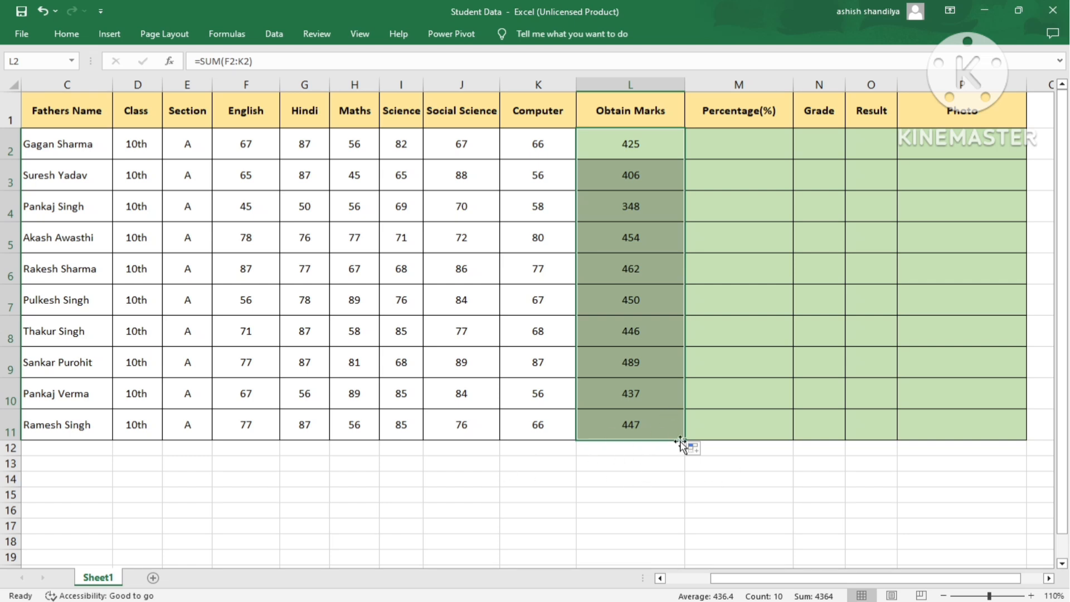
Calculate the first student's percentage in cell M2 with the formula =L2/6.
{"action": "left_click", "coordinate": [734, 139]}
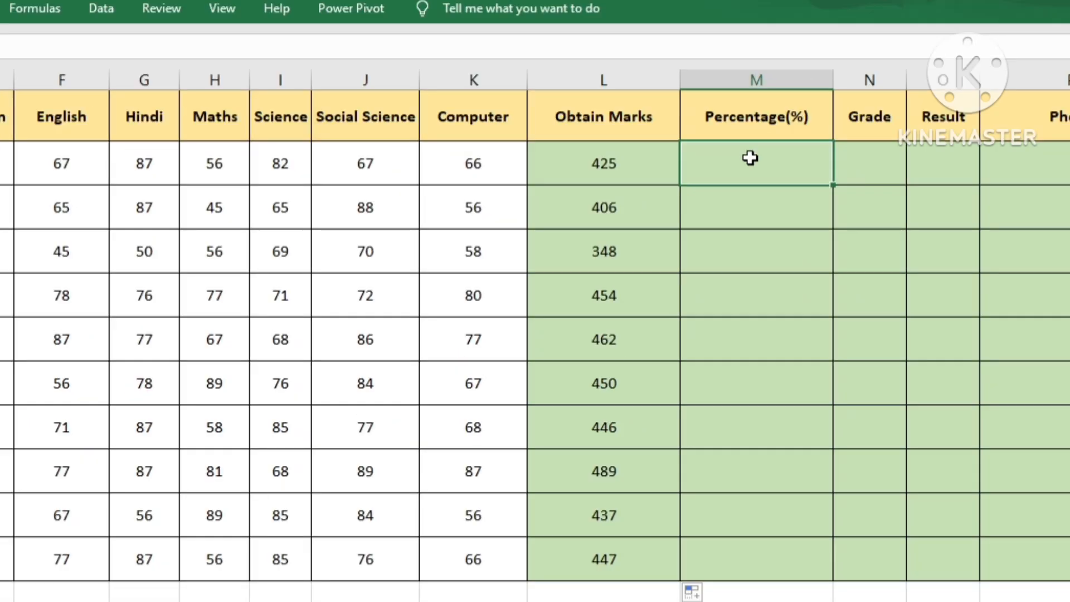
{"action": "type", "text": "="}
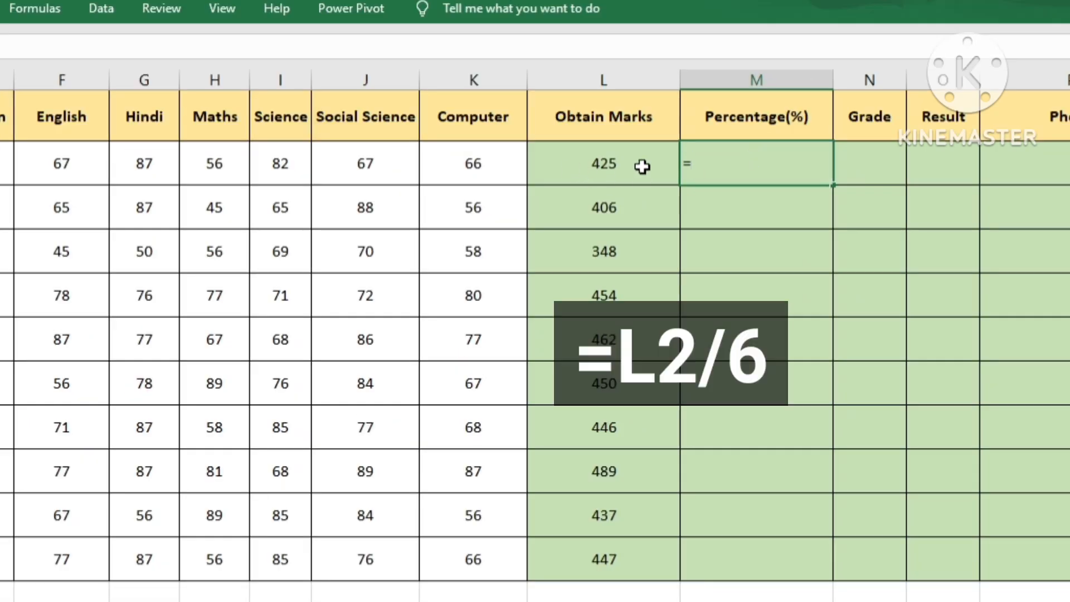
{"action": "left_click", "coordinate": [591, 163]}
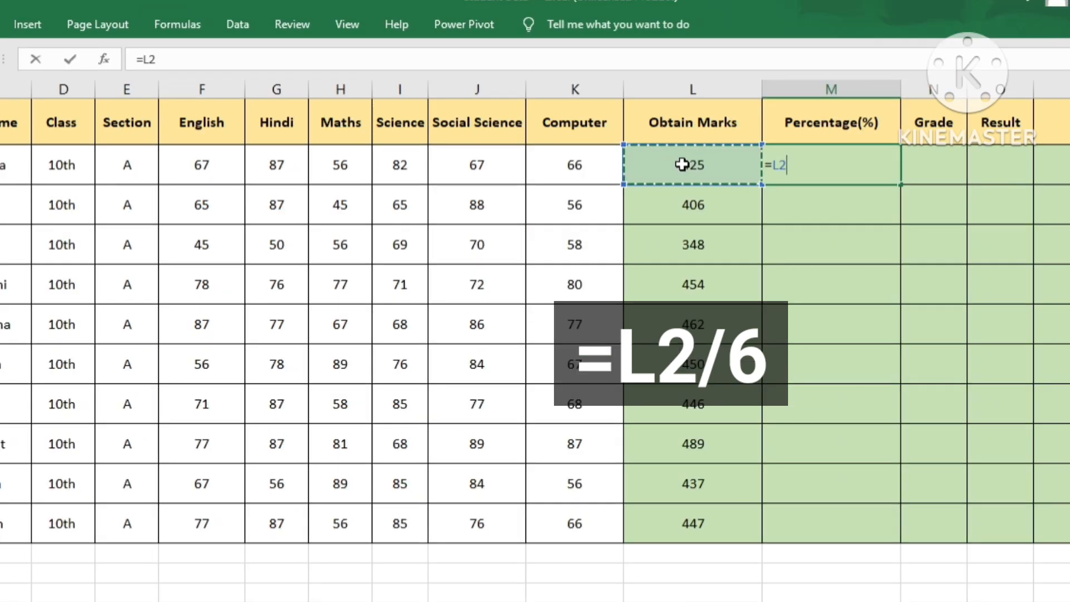
{"action": "type", "text": "/6"}
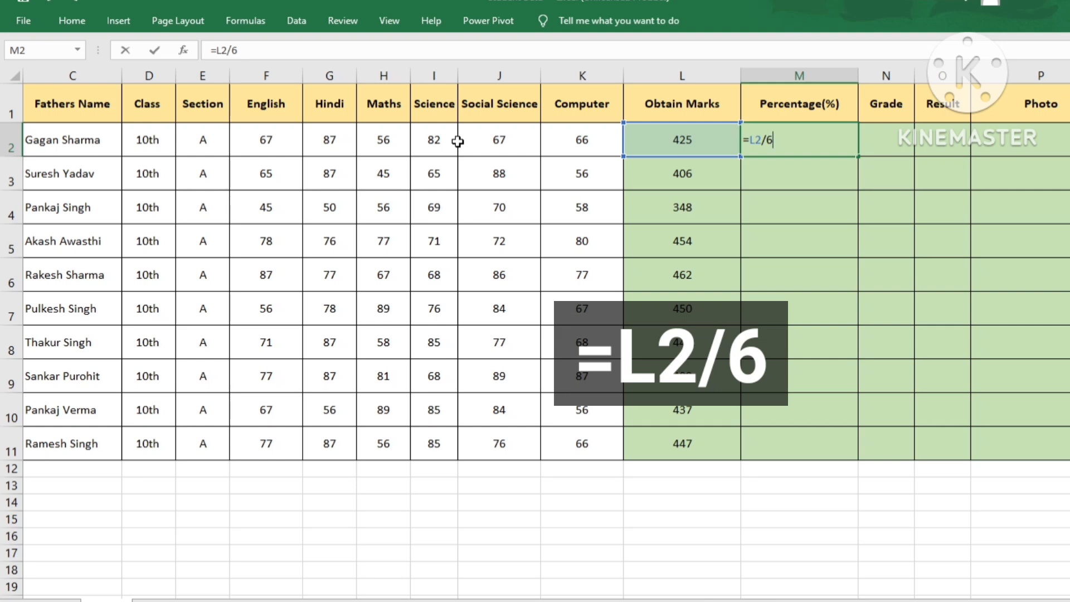
{"action": "key", "text": "Return"}
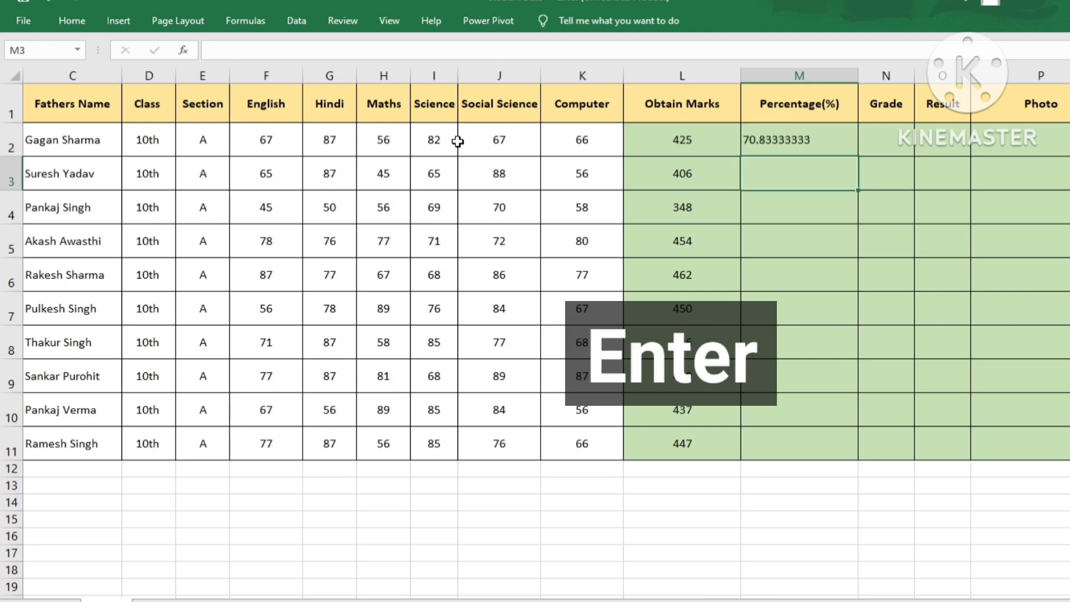
Replace the formula in Percentage(%) cell M2 with =average(F2:K2) to average the first student's six subject marks.
{"action": "left_click", "coordinate": [826, 144]}
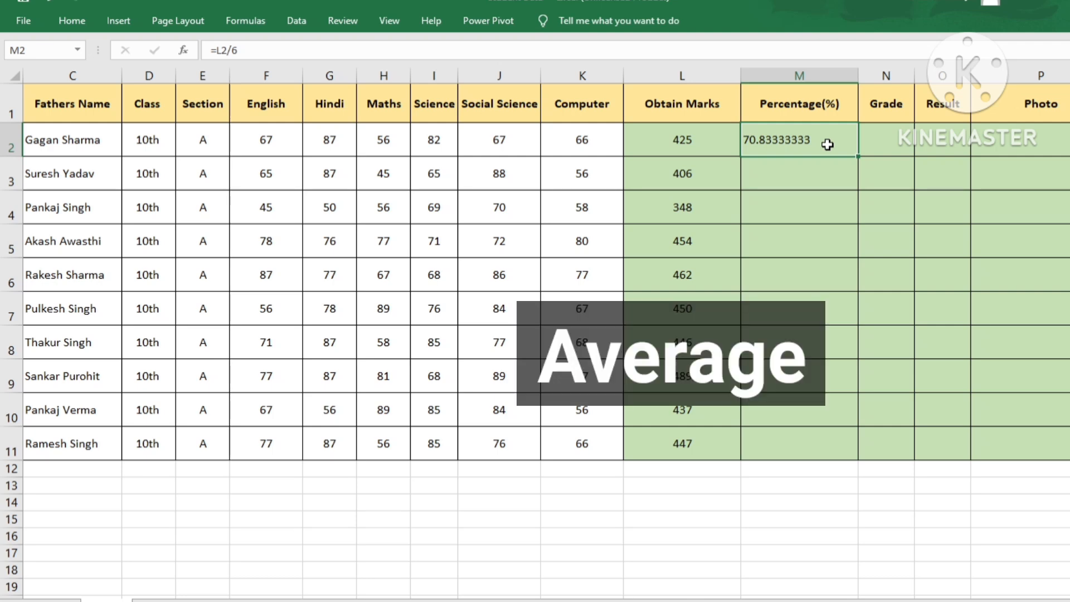
{"action": "key", "text": "BackSpace"}
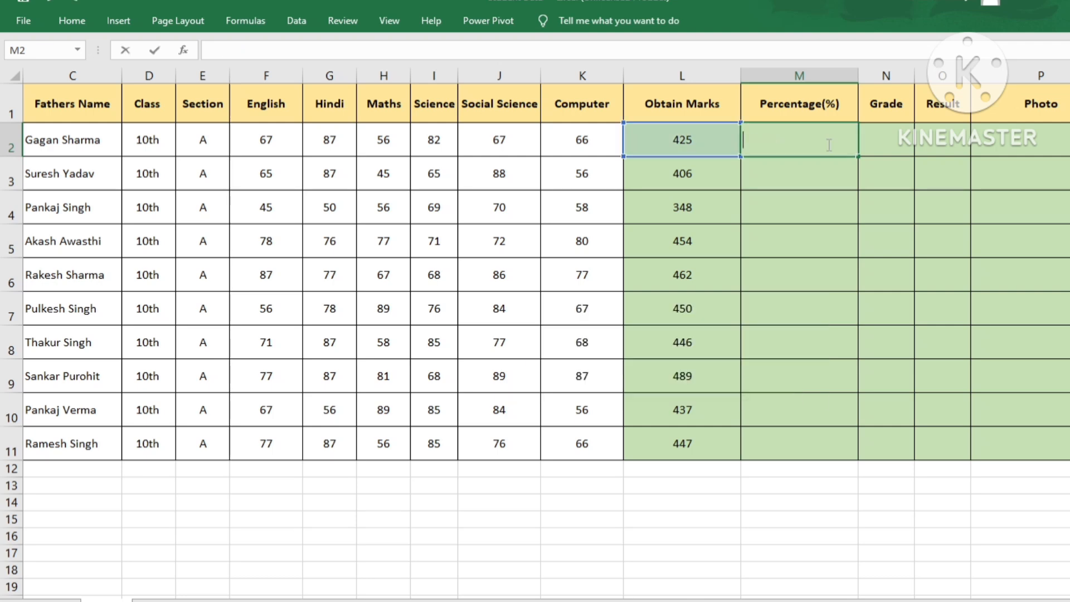
{"action": "type", "text": "=ave"}
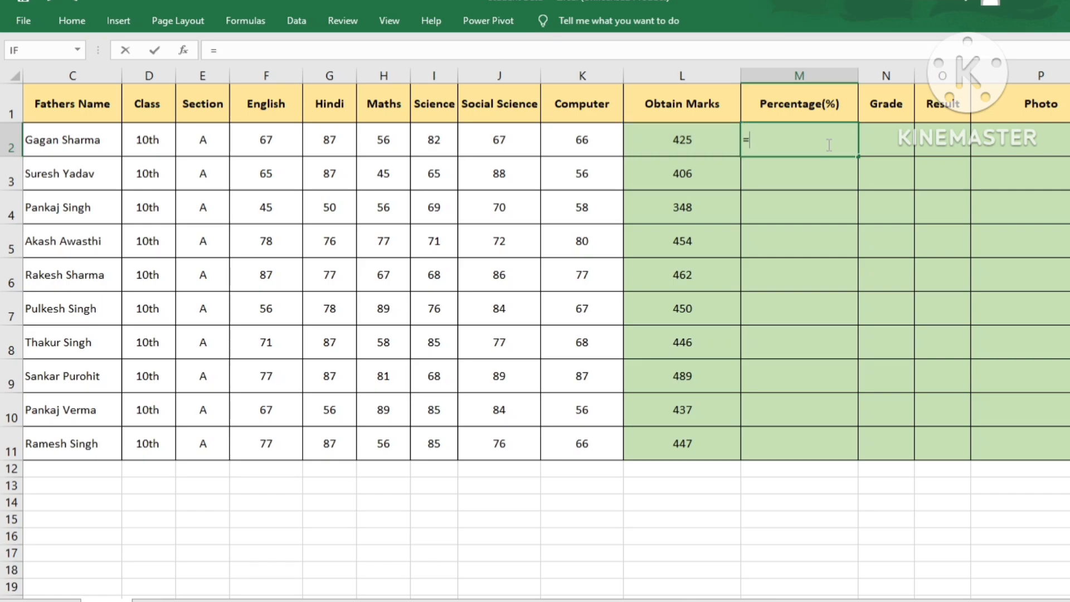
{"action": "type", "text": "rage"}
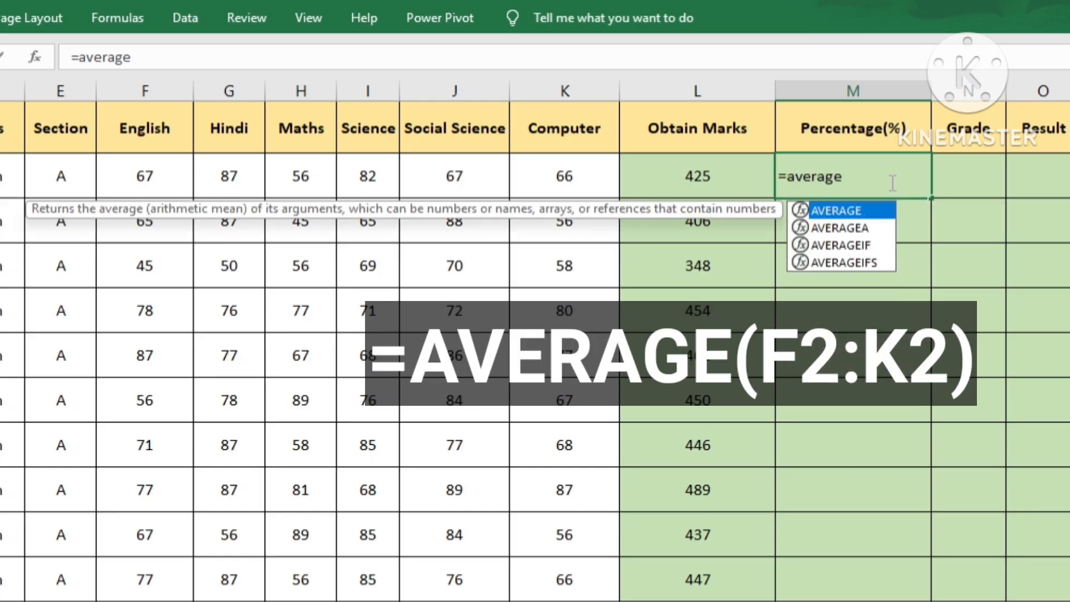
{"action": "type", "text": "("}
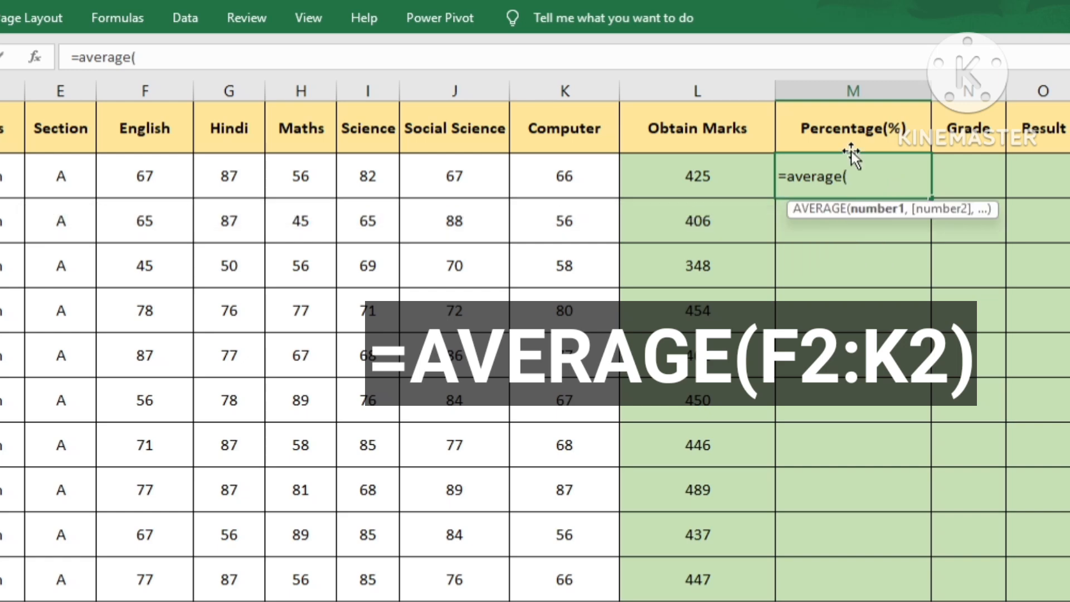
{"action": "left_click", "coordinate": [145, 179]}
{"action": "left_click_drag", "start_coordinate": [335, 162], "coordinate": [547, 162]}
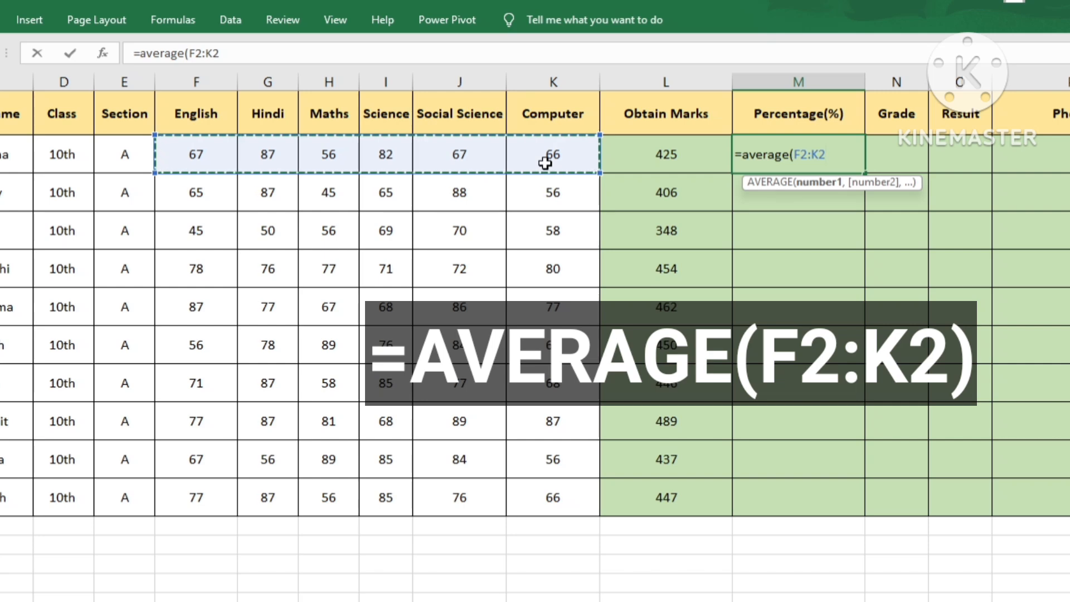
{"action": "key", "text": "Return"}
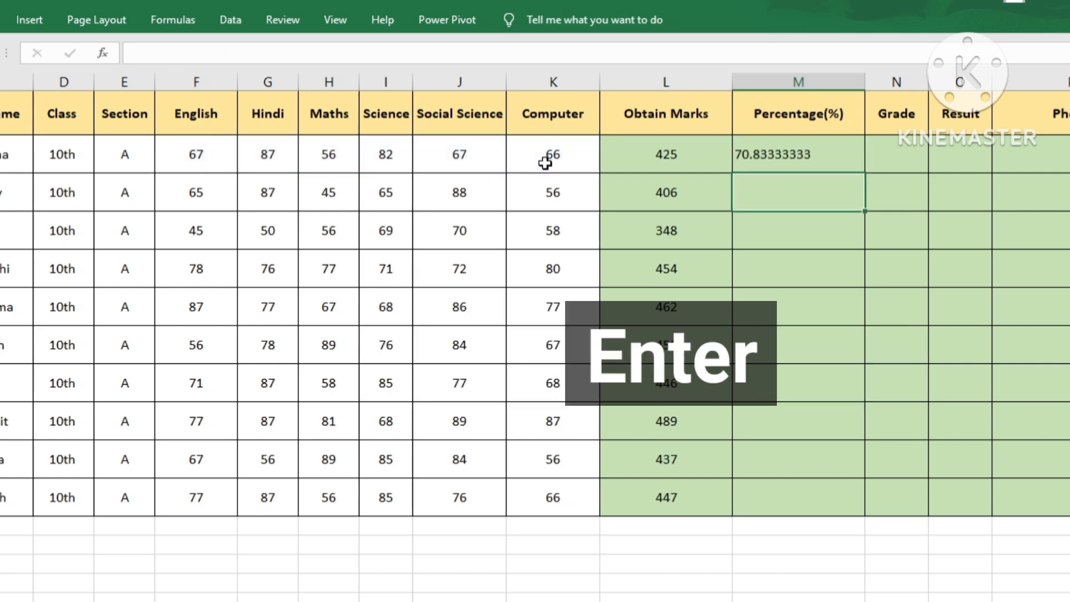
Fill the AVERAGE formula from Percentage(%) cell M2 down to M11 for all the students.
{"action": "left_click", "coordinate": [790, 155]}
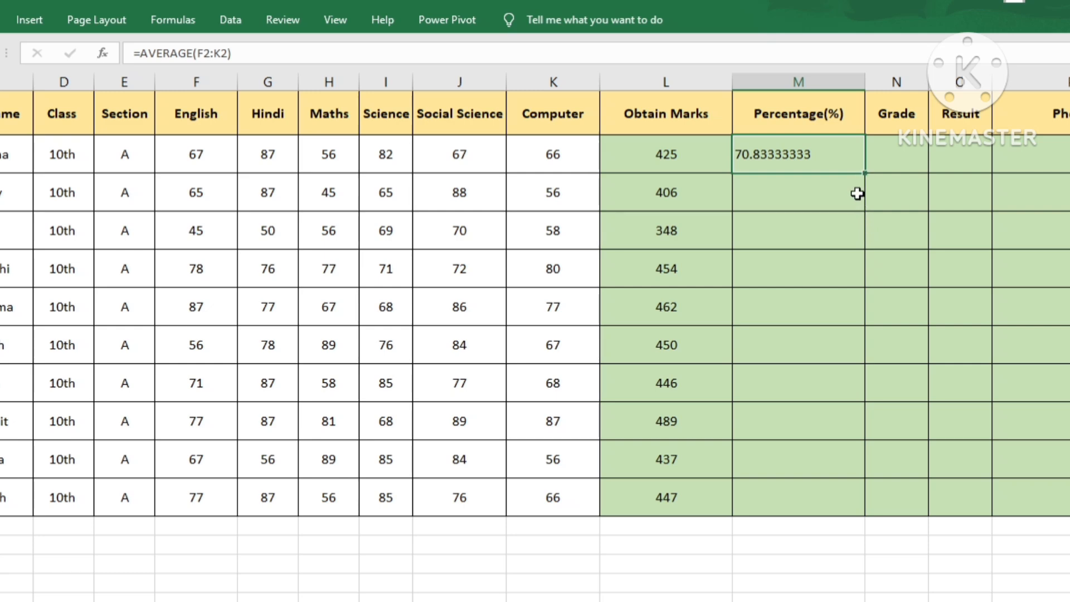
{"action": "left_click_drag", "start_coordinate": [863, 176], "coordinate": [871, 500]}
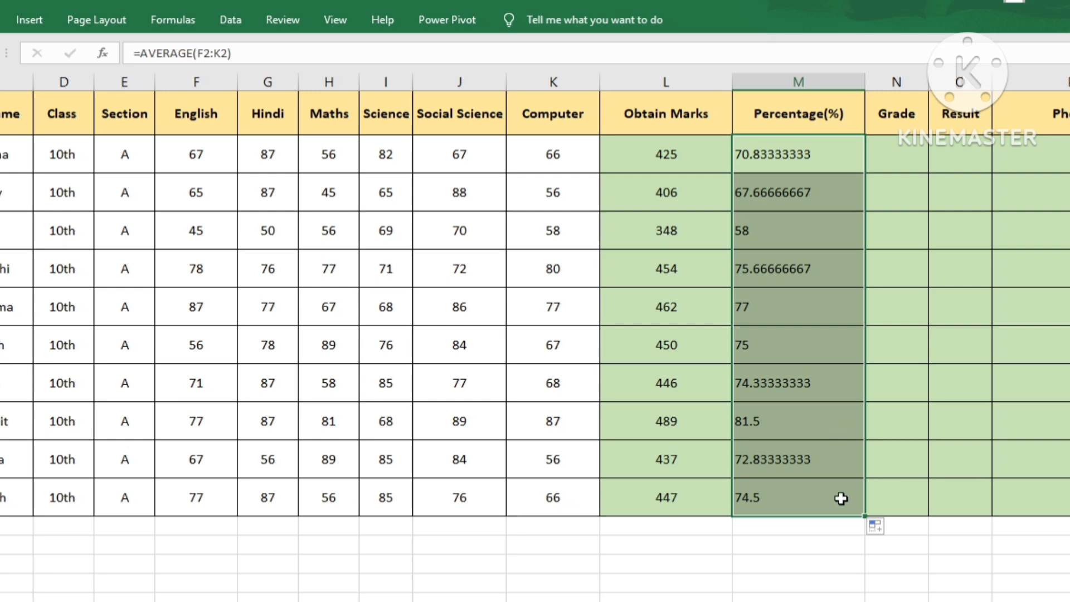
{"action": "left_click", "coordinate": [899, 567]}
Start an IF formula in Grade cell N2 that gives "A+" when M2>=80.
{"action": "left_click", "coordinate": [909, 143]}
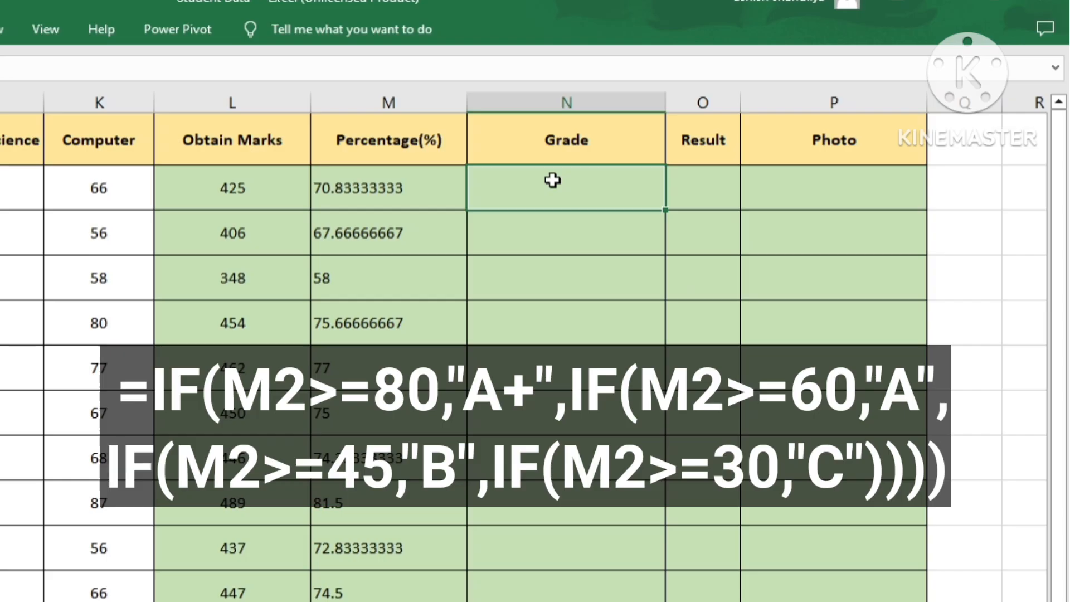
{"action": "type", "text": "="}
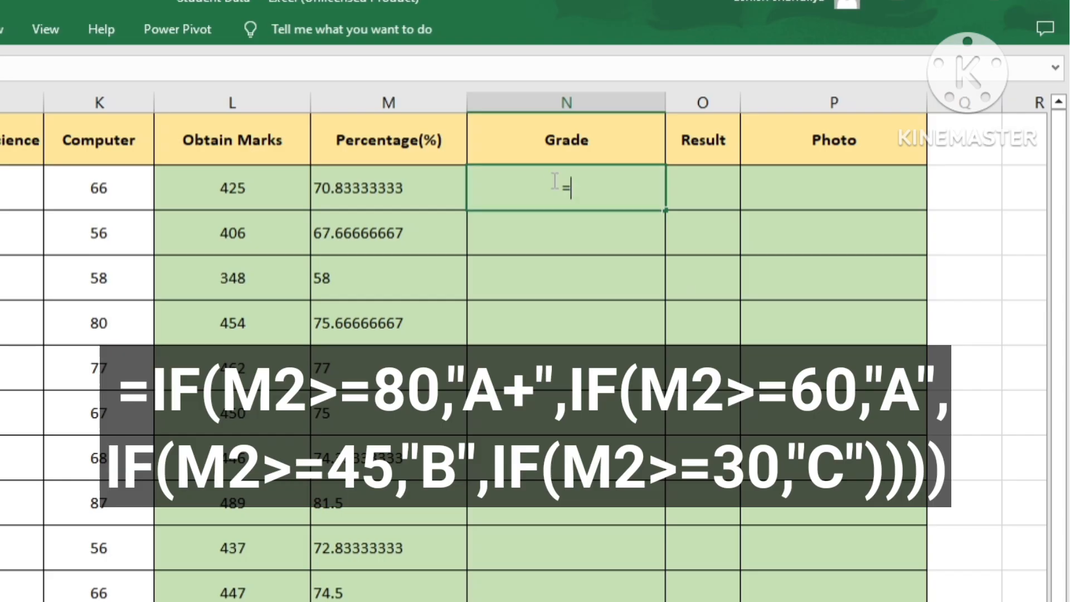
{"action": "type", "text": "IF("}
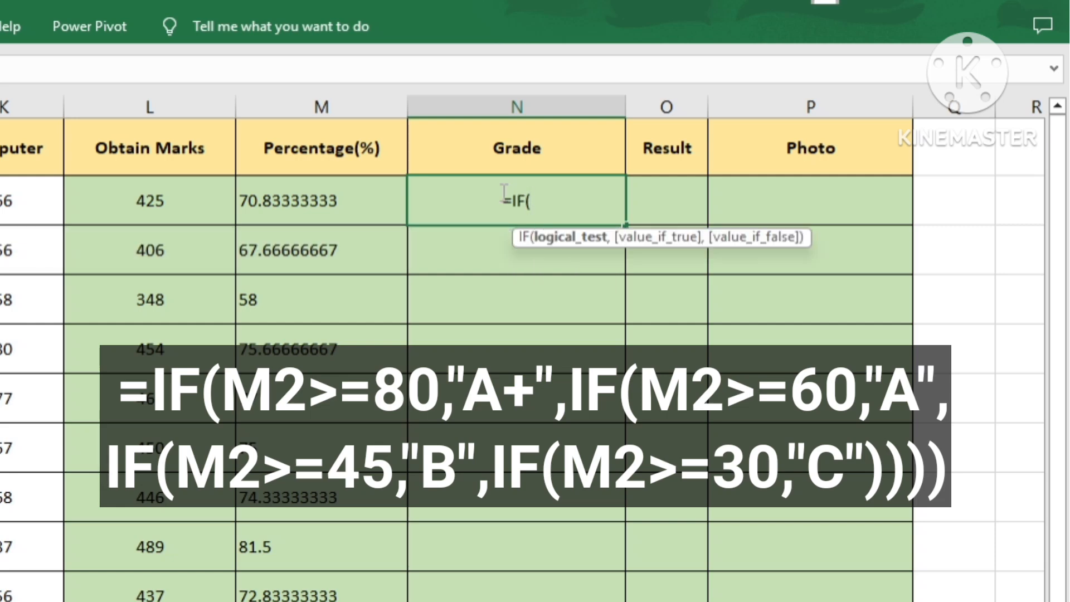
{"action": "left_click", "coordinate": [358, 206]}
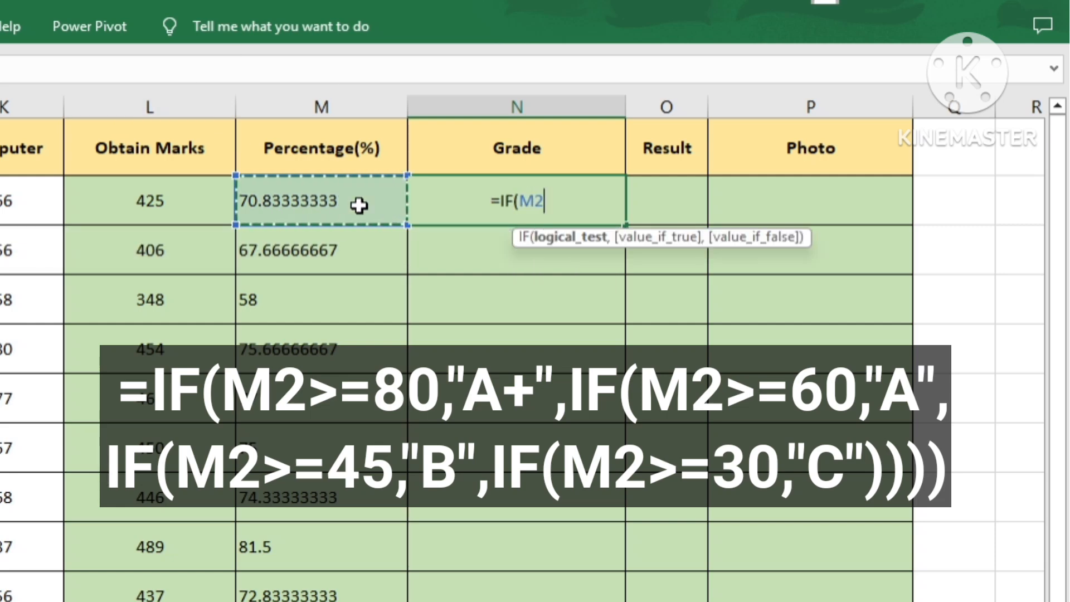
{"action": "type", "text": ">="}
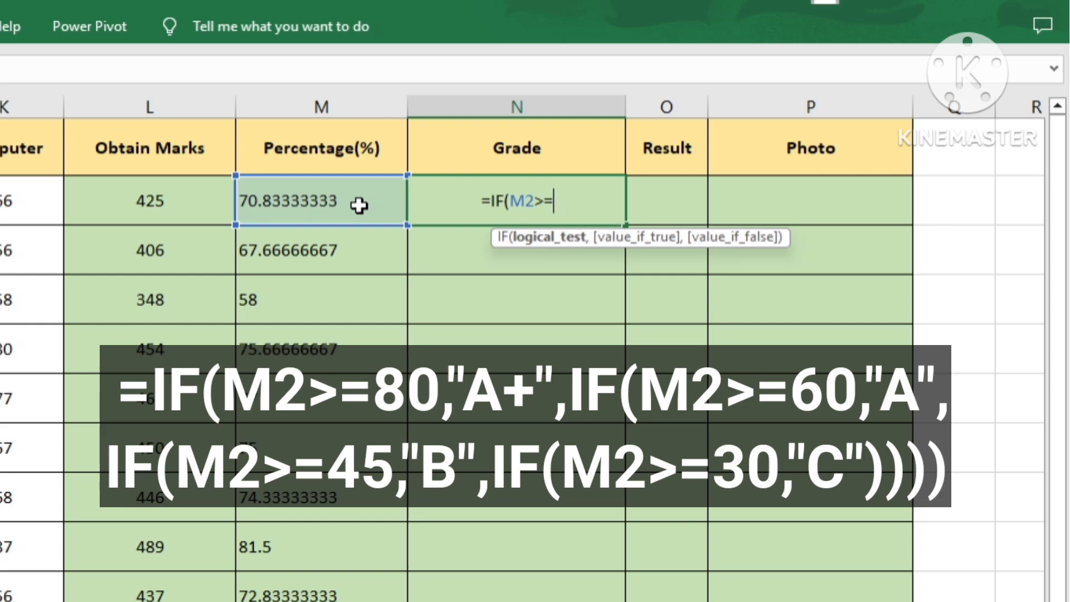
{"action": "type", "text": "80"}
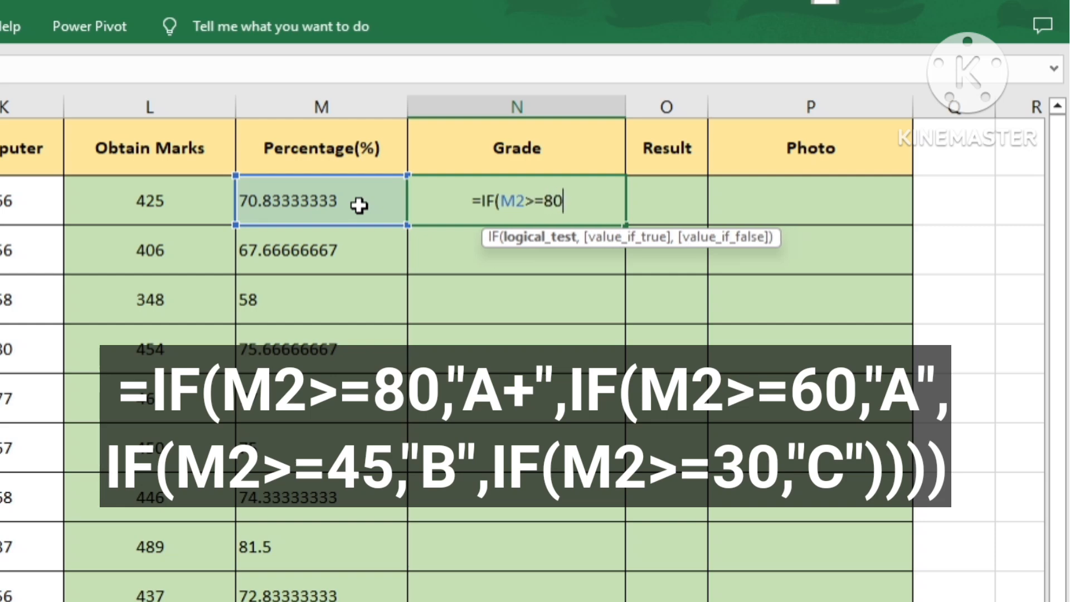
{"action": "type", "text": ","}
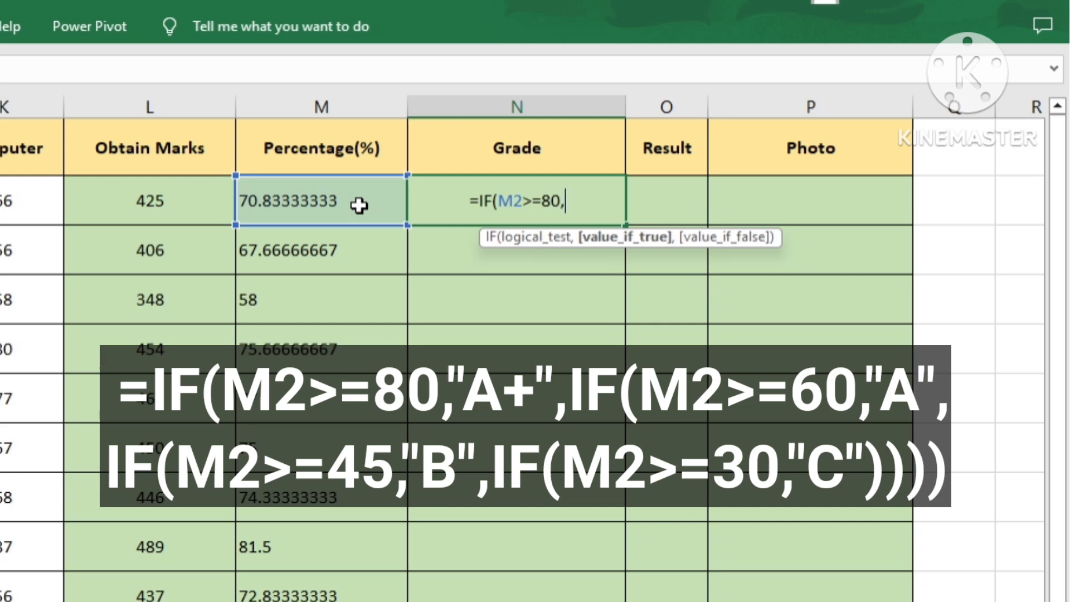
{"action": "type", "text": "\""}
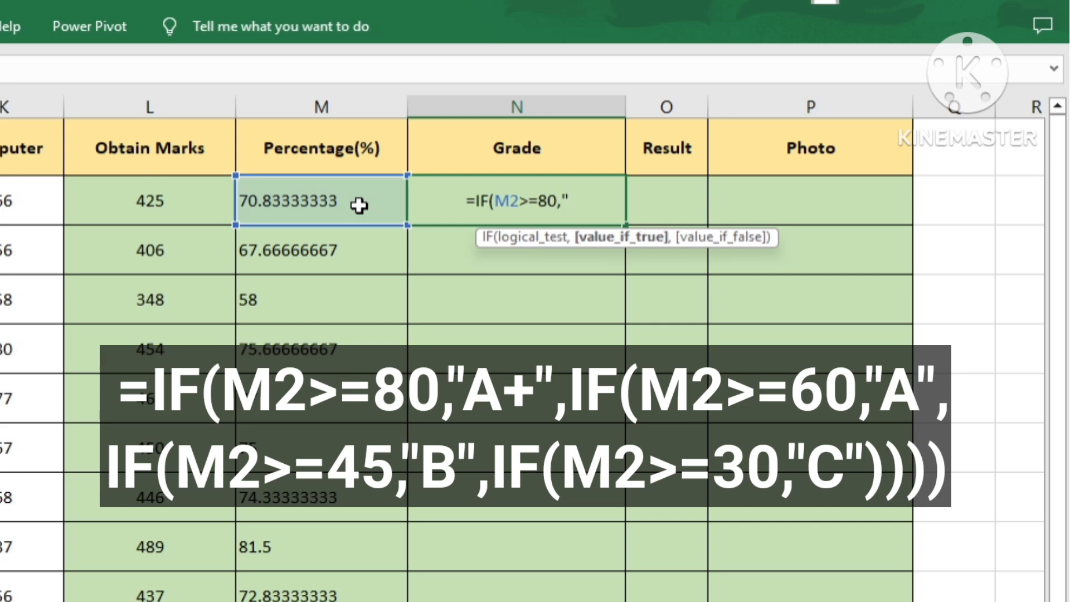
{"action": "type", "text": "A"}
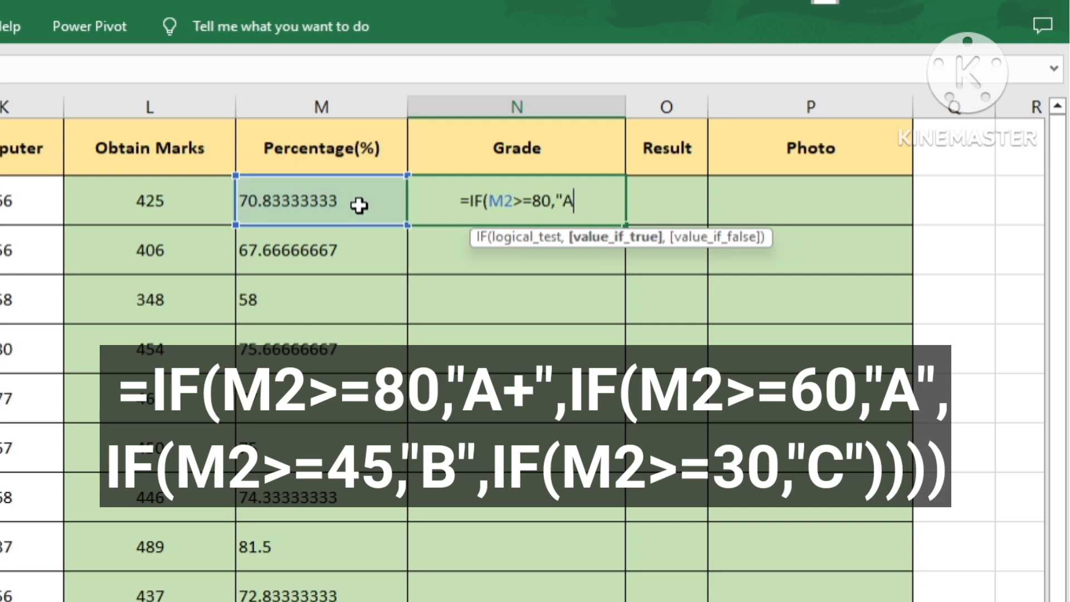
{"action": "type", "text": "+\""}
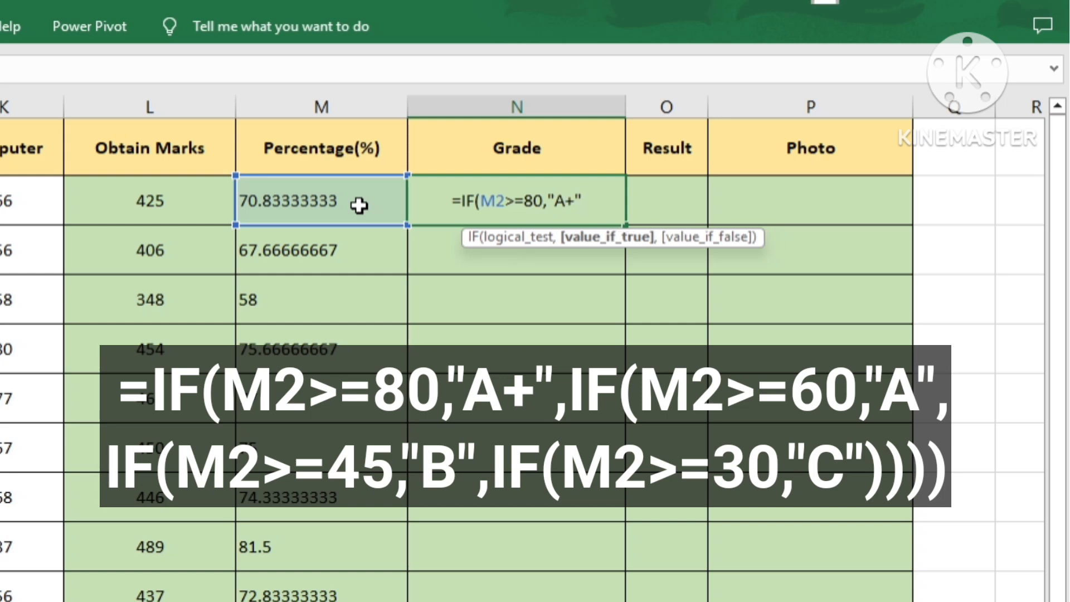
Add a nested IF to the Grade formula in N2 that gives "A" when M2>=60.
{"action": "type", "text": ",IF"}
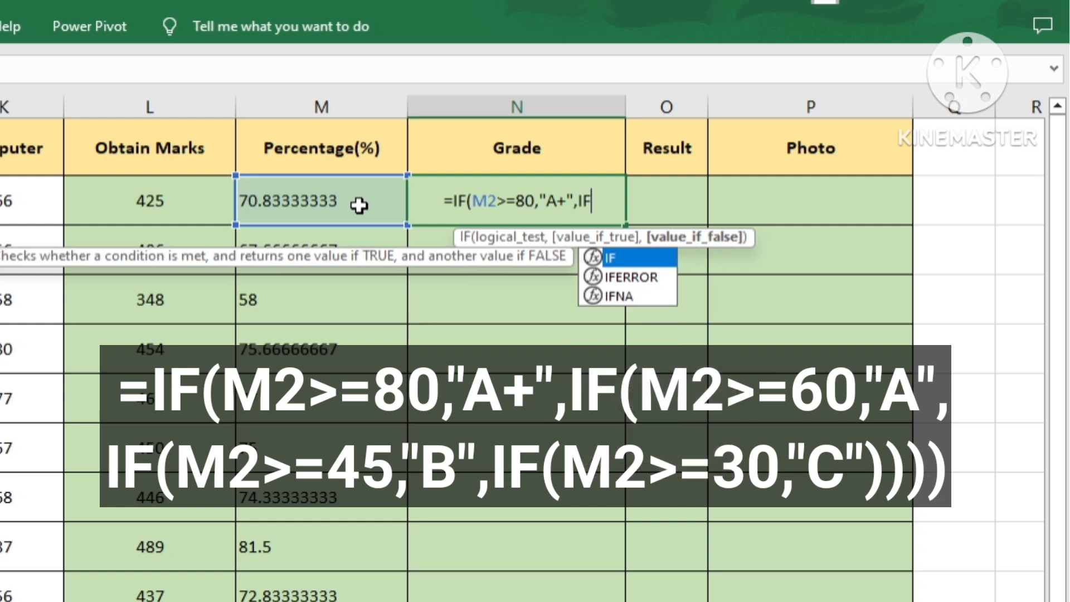
{"action": "type", "text": "("}
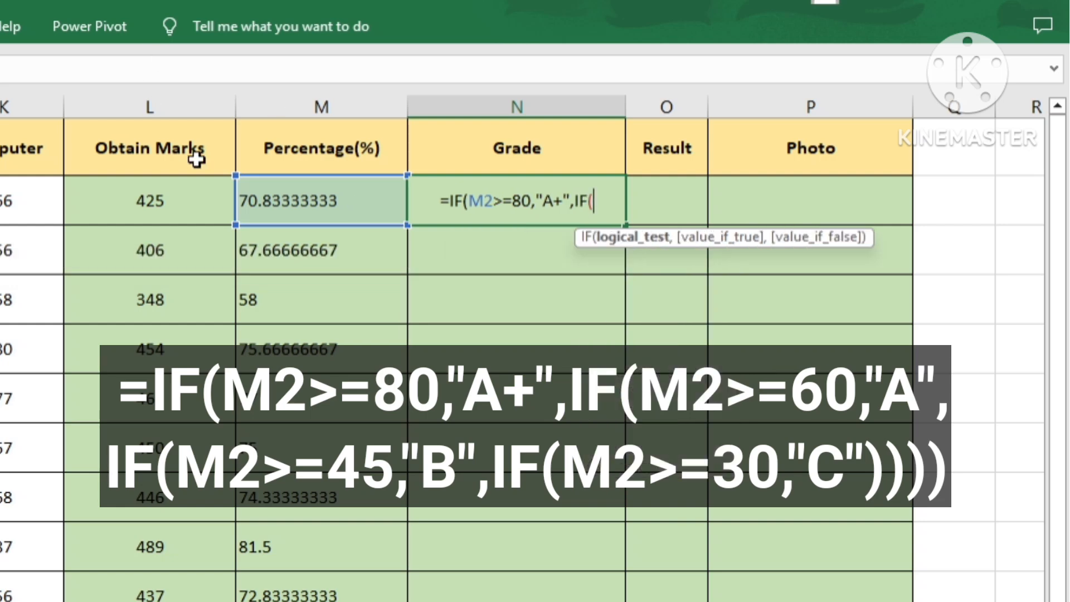
{"action": "left_click", "coordinate": [368, 200]}
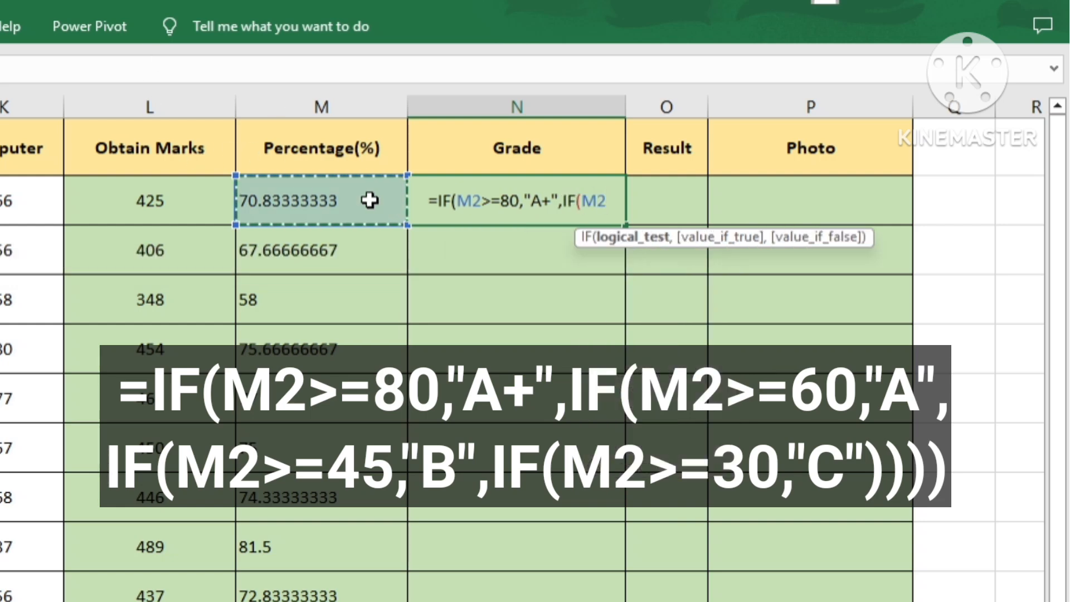
{"action": "type", "text": ">="}
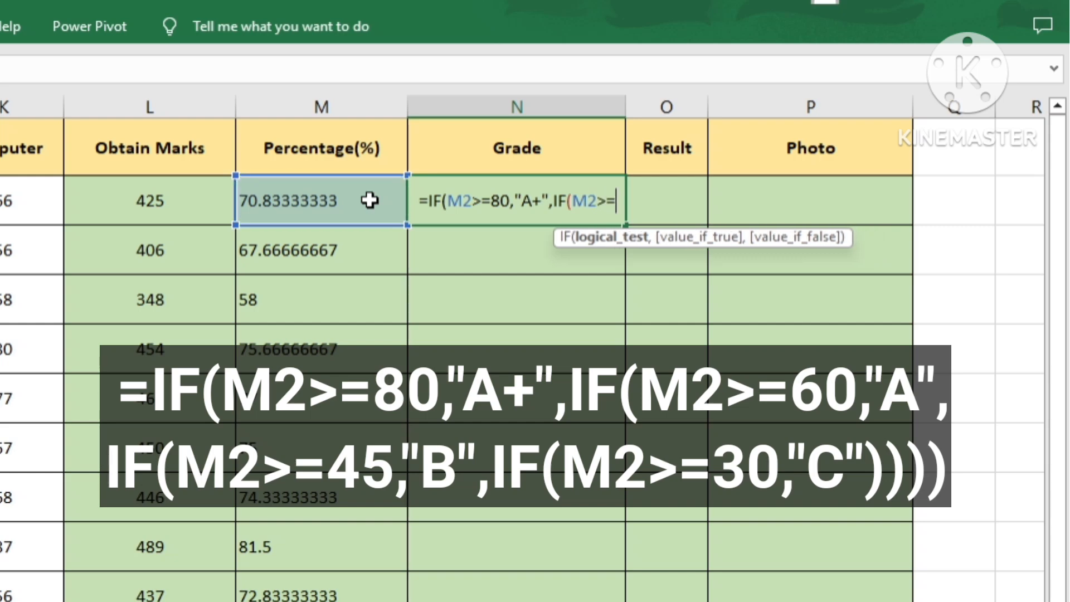
{"action": "type", "text": "60,\"A"}
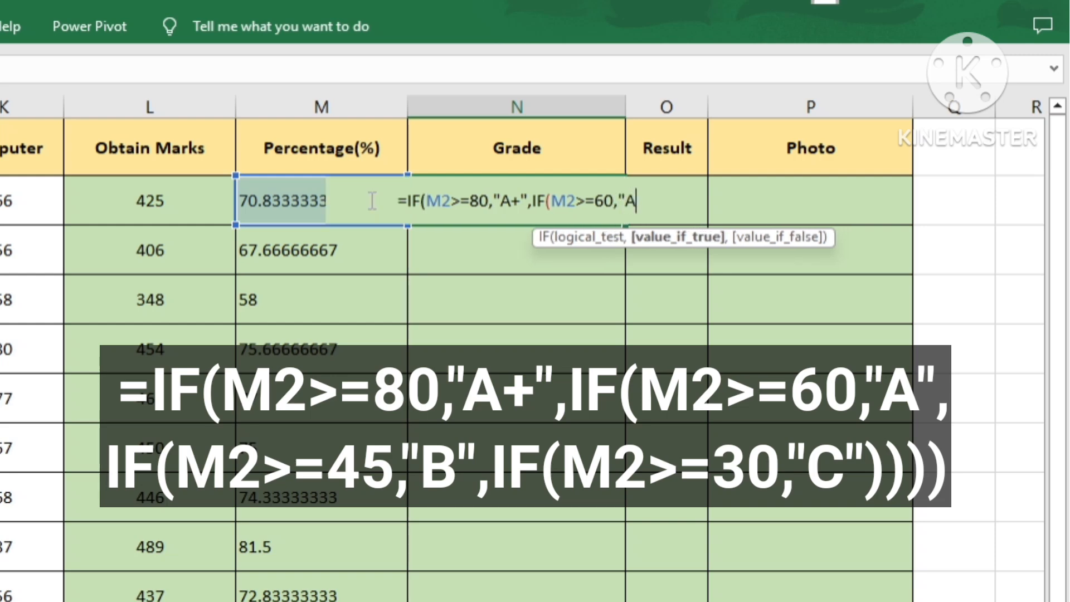
{"action": "type", "text": "\","}
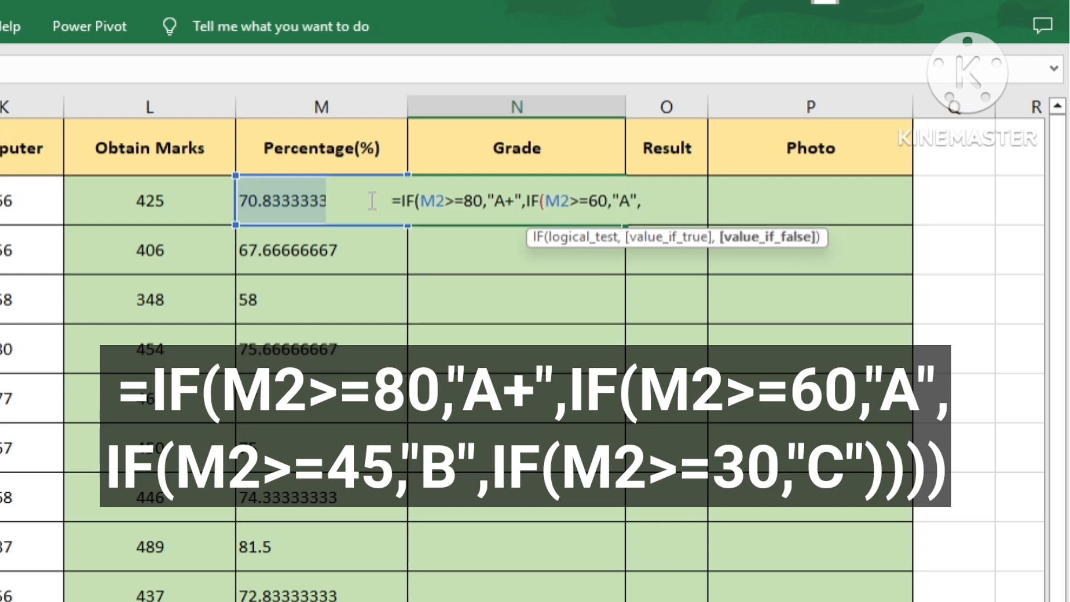
Add a nested IF to the Grade formula in N2 that gives "B" when M2>=45.
{"action": "type", "text": "IF"}
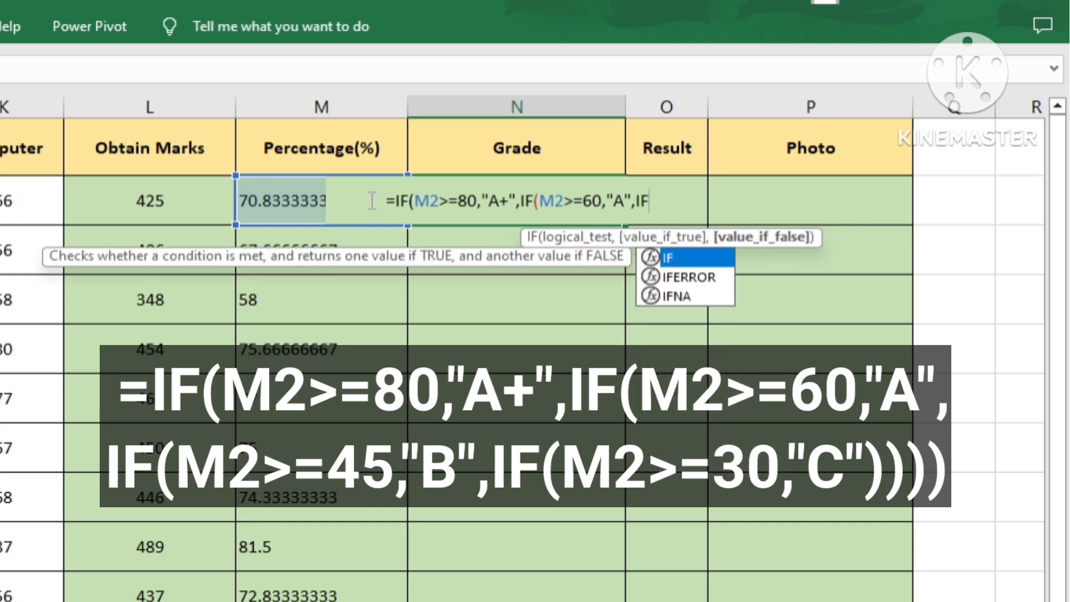
{"action": "type", "text": "("}
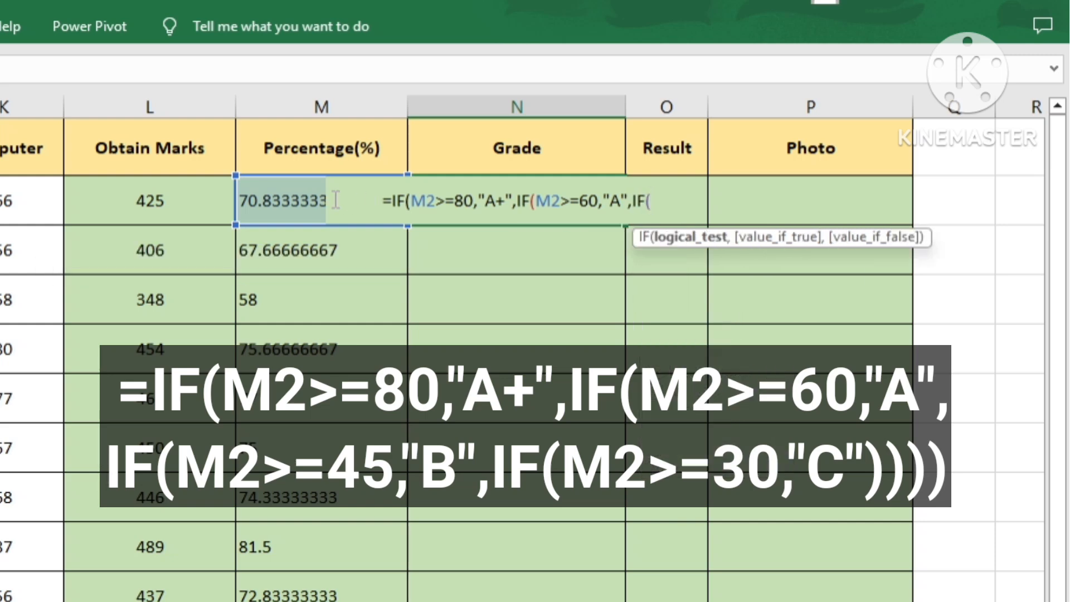
{"action": "left_click", "coordinate": [304, 199]}
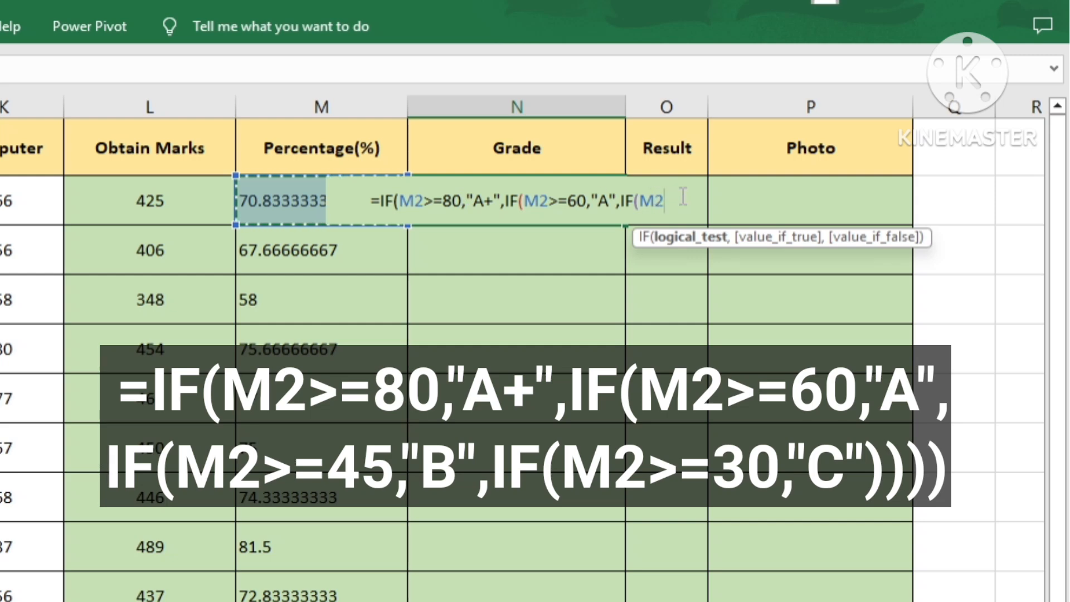
{"action": "type", "text": ">="}
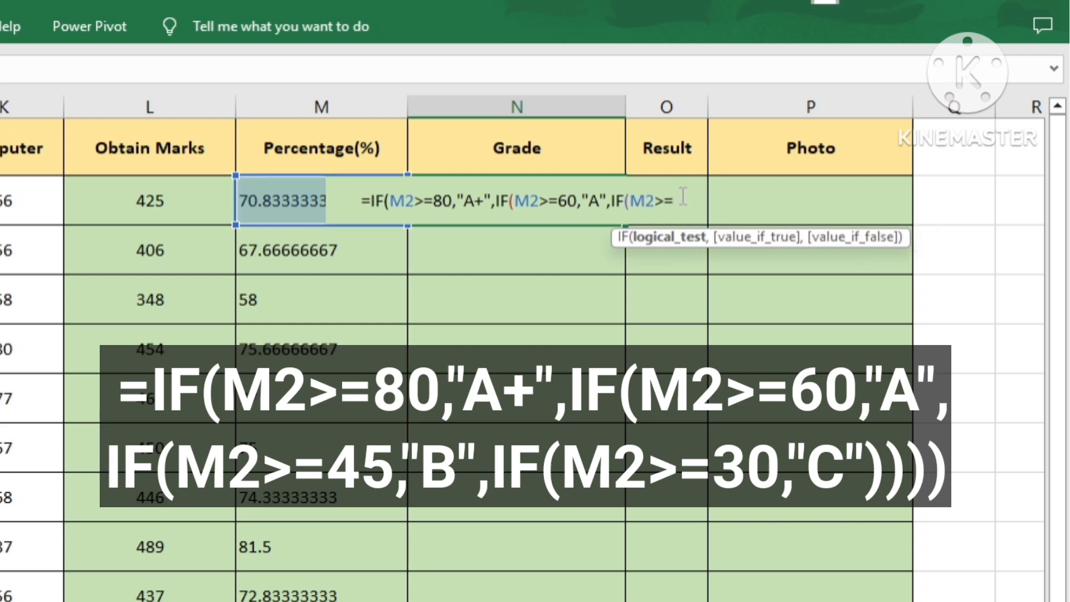
{"action": "type", "text": "45,"}
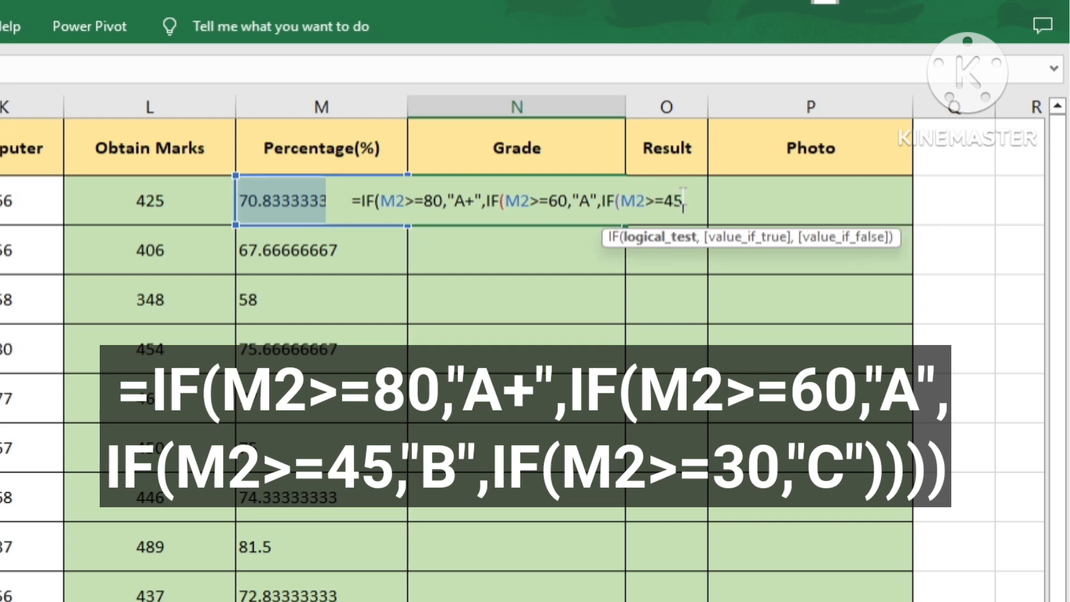
{"action": "type", "text": "\"B"}
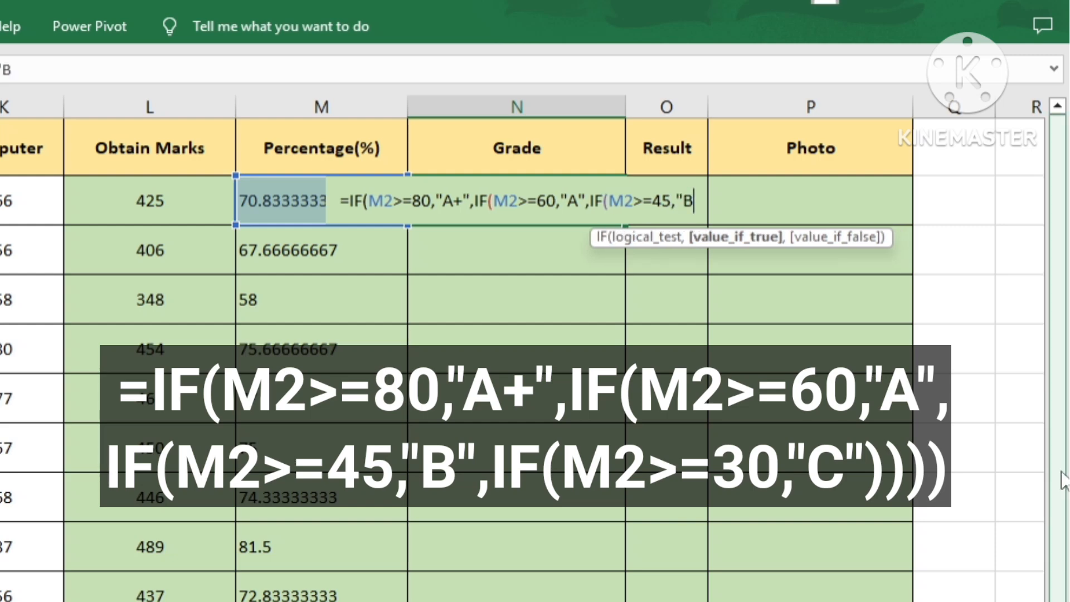
{"action": "type", "text": "\","}
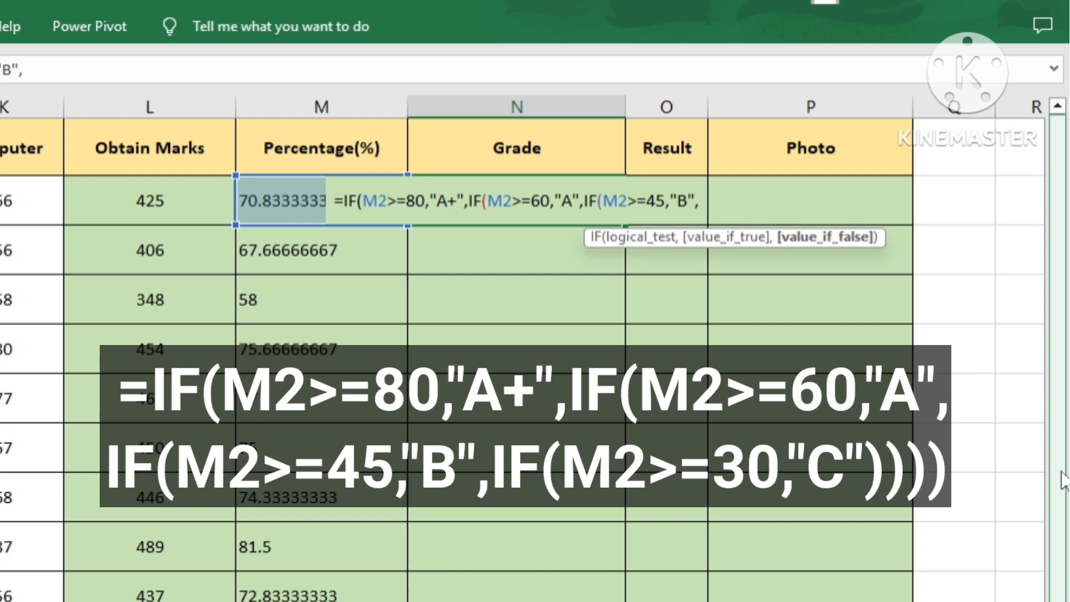
Complete the Grade formula in N2 with a nested IF that gives "C" when M2>=30, closing all four parentheses.
{"action": "type", "text": "IF"}
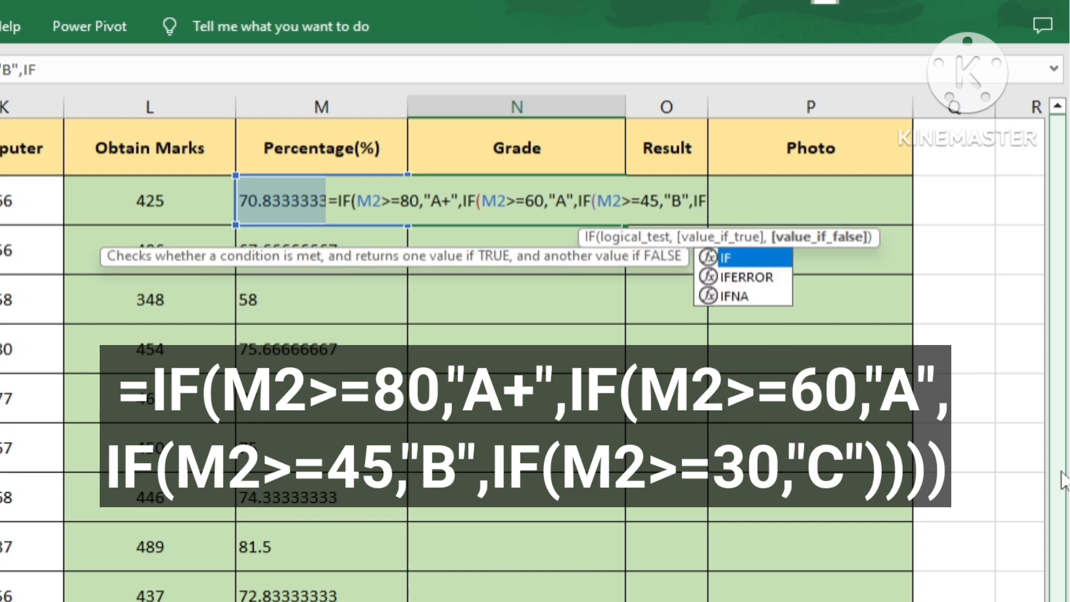
{"action": "type", "text": "("}
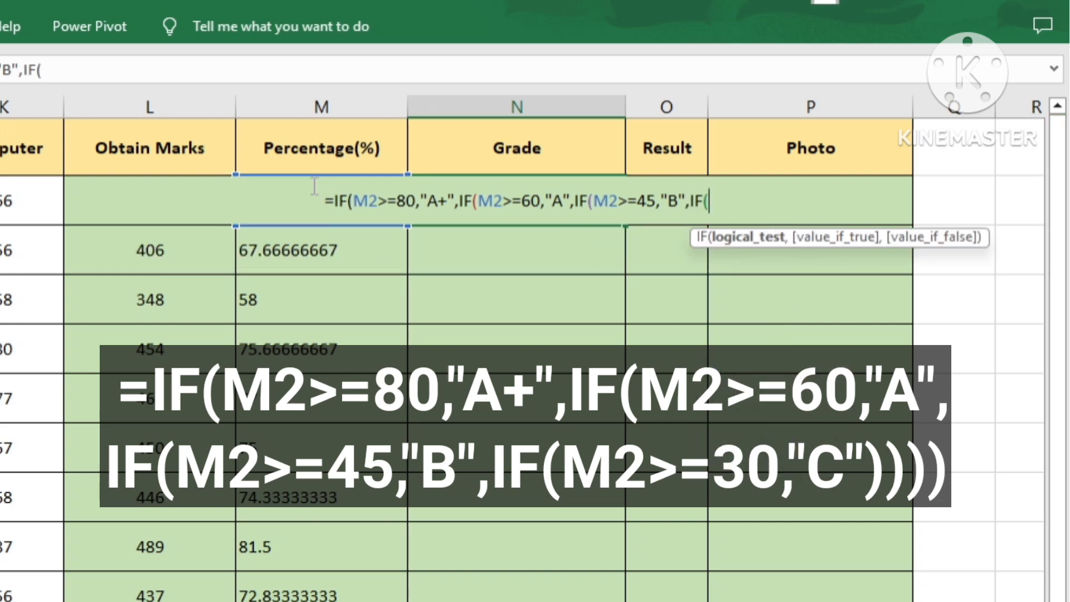
{"action": "left_click", "coordinate": [725, 197]}
{"action": "type", "text": "M2"}
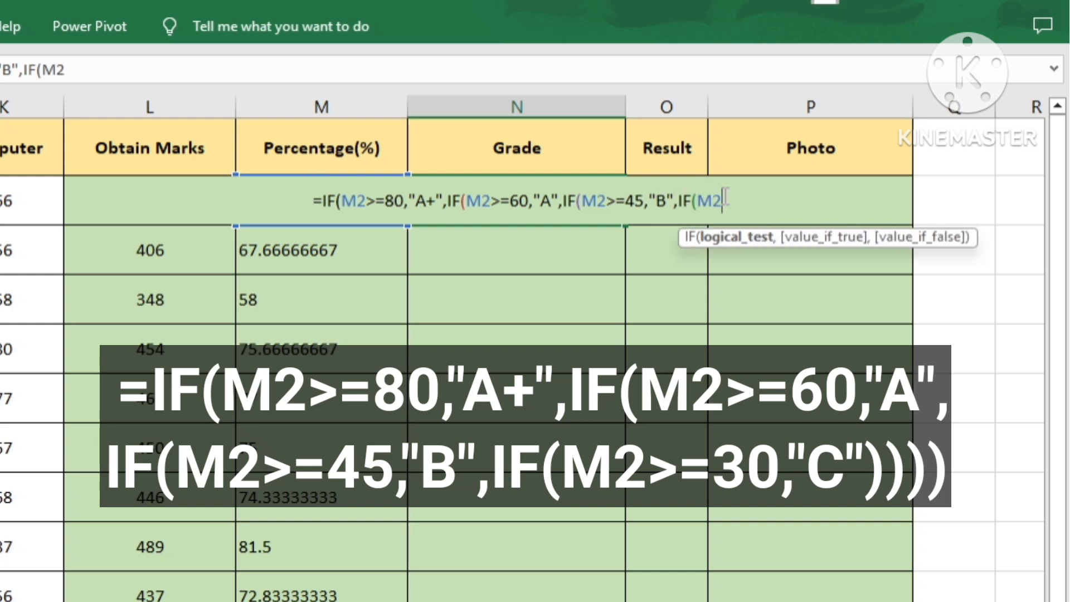
{"action": "type", "text": ">="}
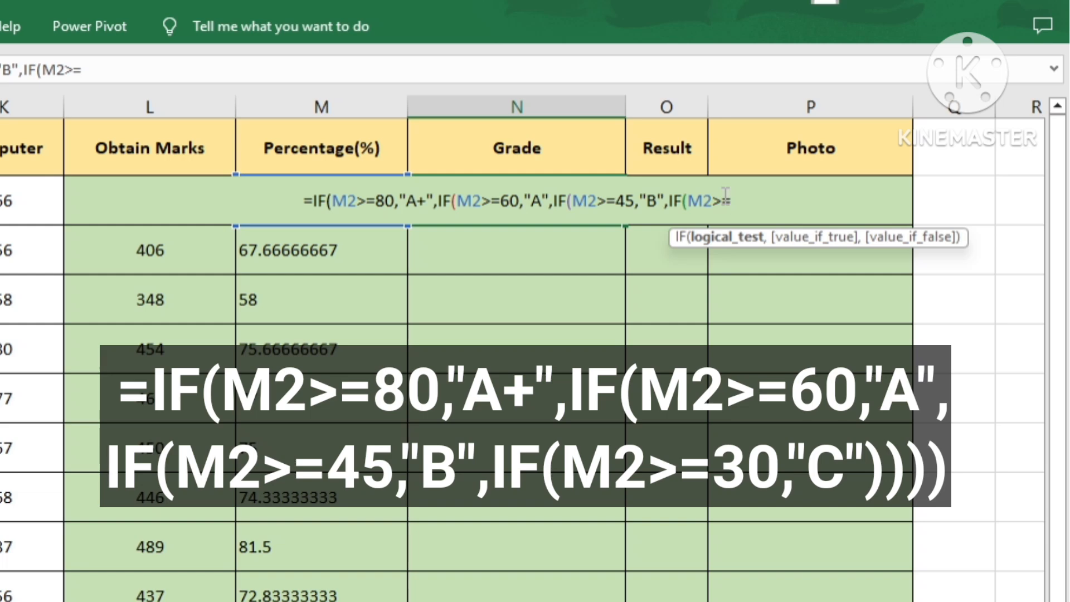
{"action": "type", "text": "30"}
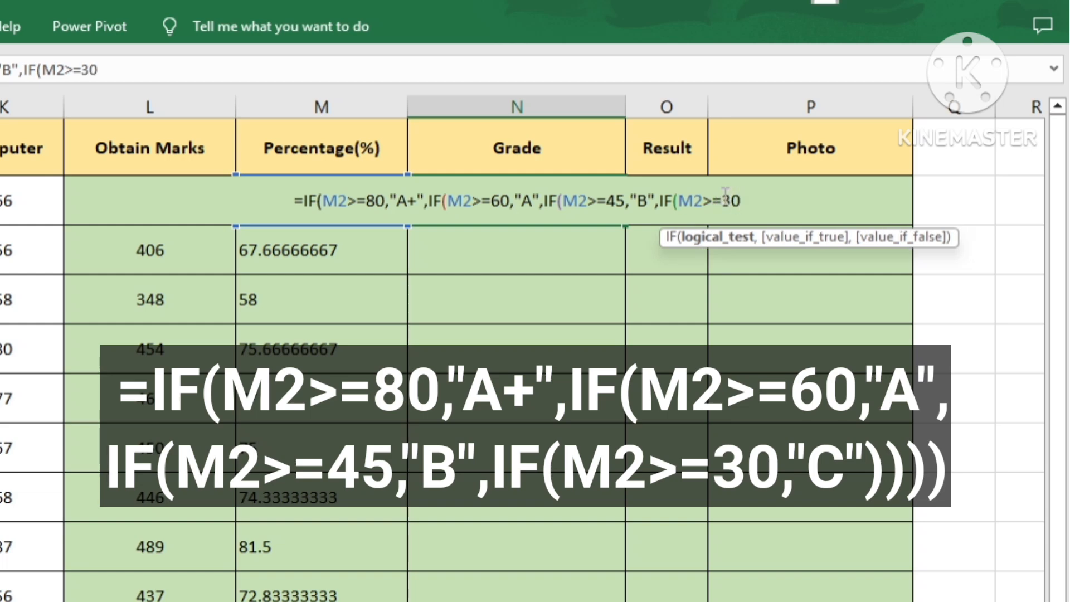
{"action": "type", "text": ",\""}
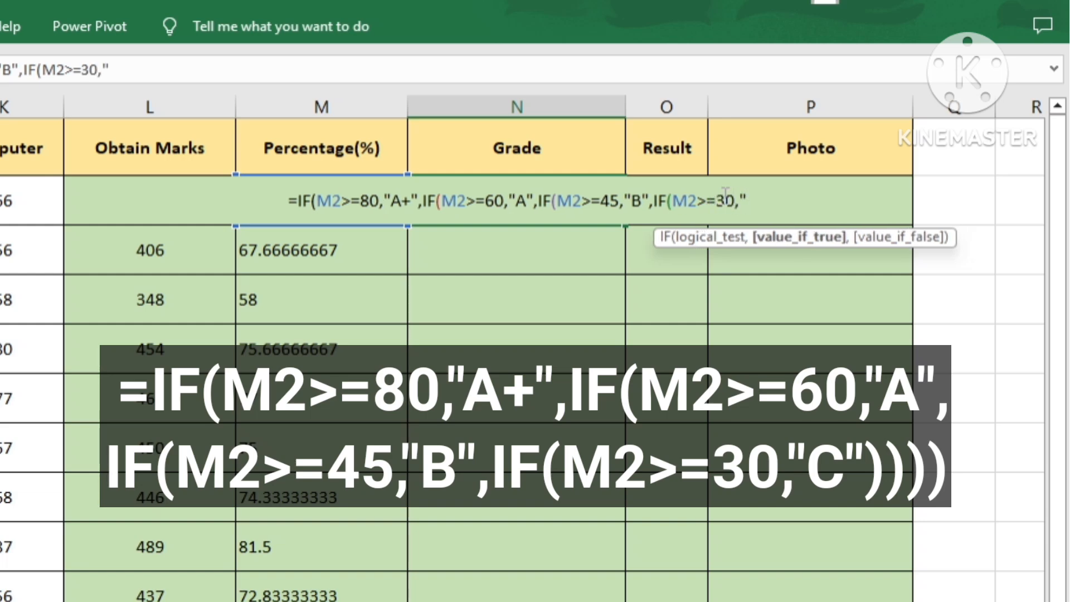
{"action": "type", "text": "C"}
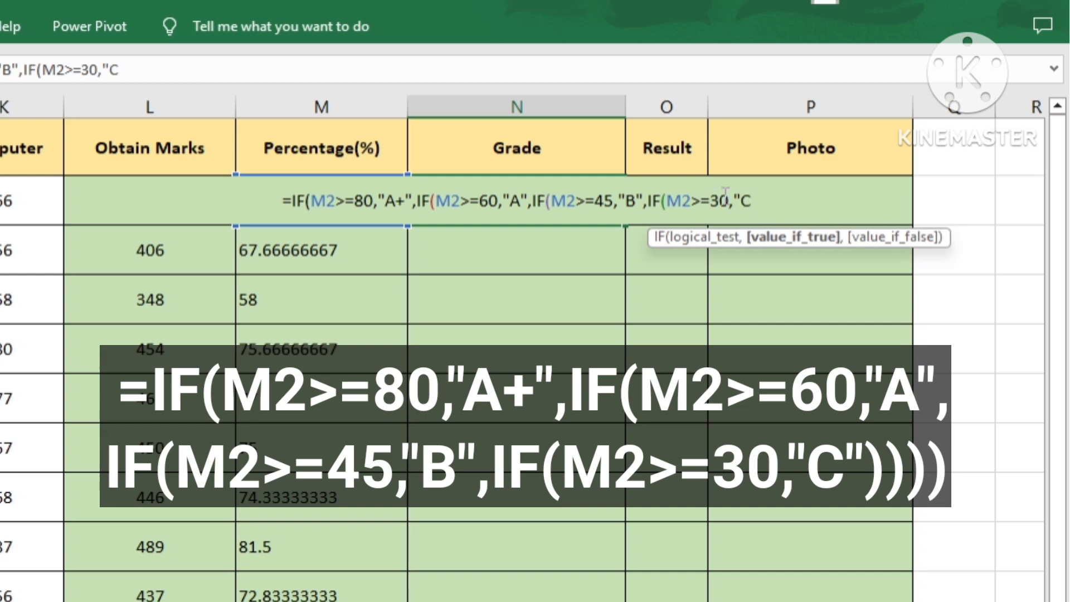
{"action": "type", "text": "\""}
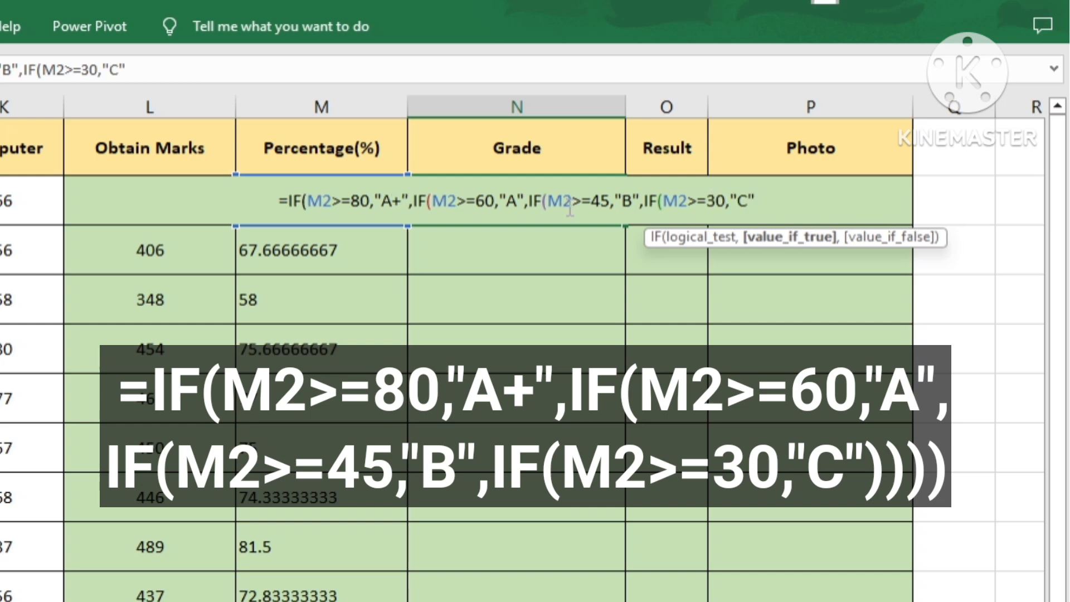
{"action": "type", "text": "))))"}
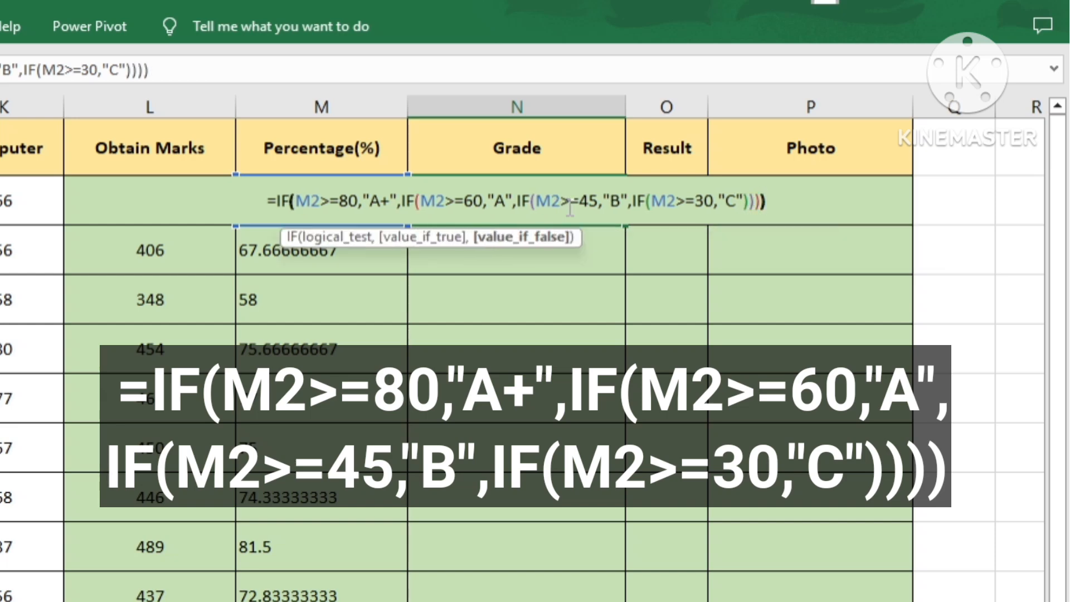
{"action": "key", "text": "Return"}
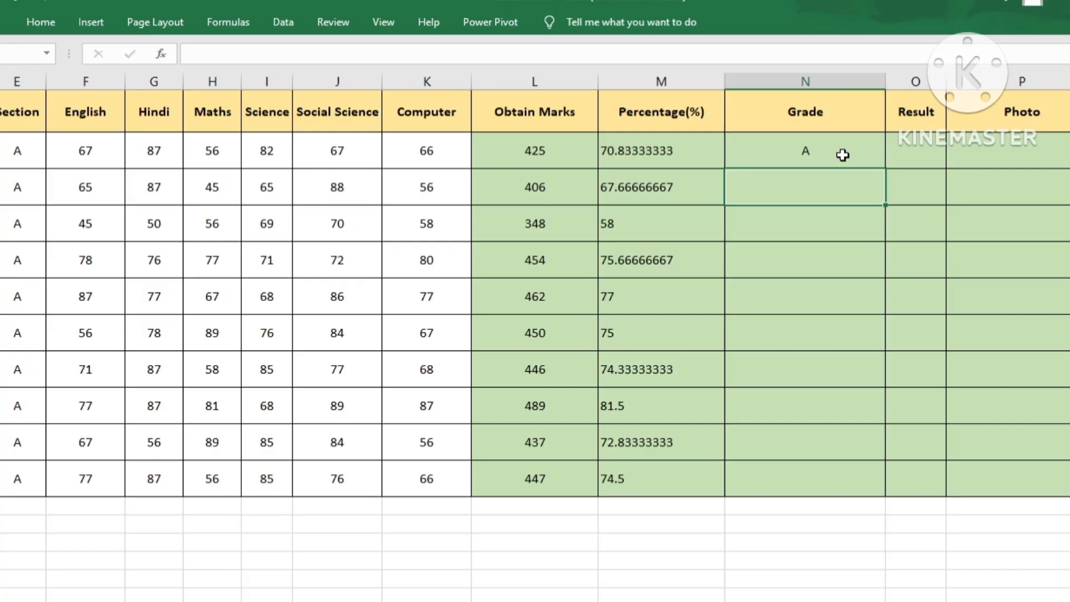
Fill the Grade formula from N2 down to N11 for all the students and narrow the Grade column while widening the Result column.
{"action": "left_click", "coordinate": [567, 207]}
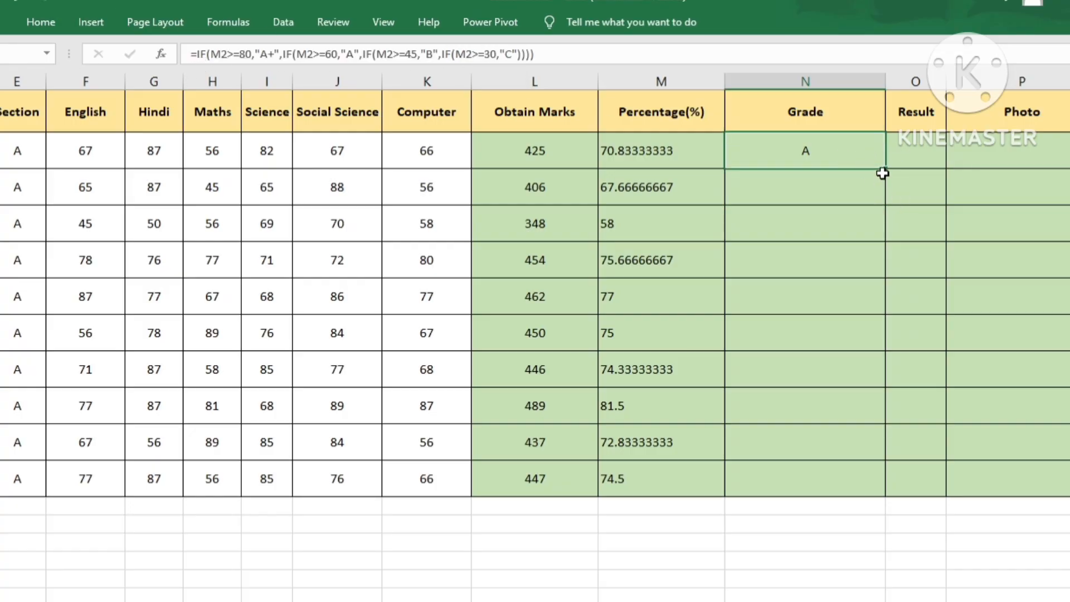
{"action": "left_click_drag", "start_coordinate": [887, 168], "coordinate": [887, 489]}
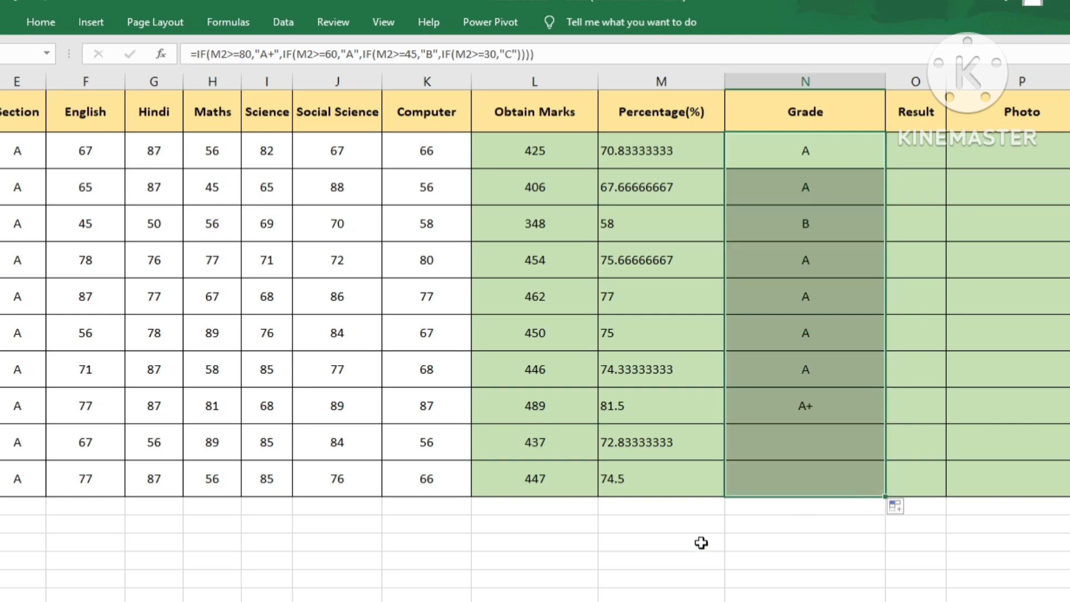
{"action": "left_click", "coordinate": [871, 580]}
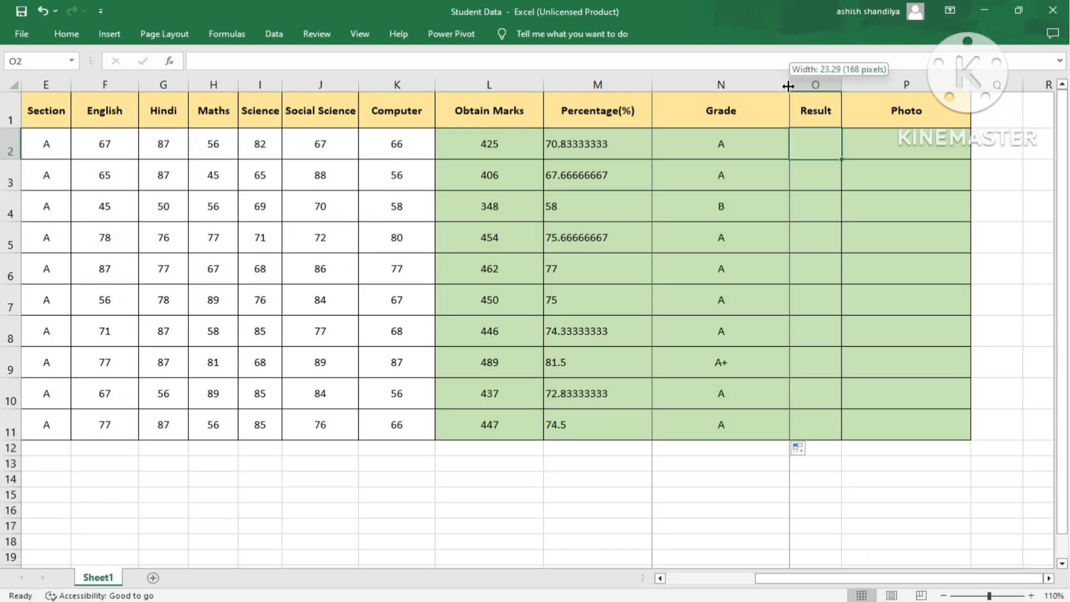
{"action": "left_click_drag", "start_coordinate": [788, 85], "coordinate": [833, 86]}
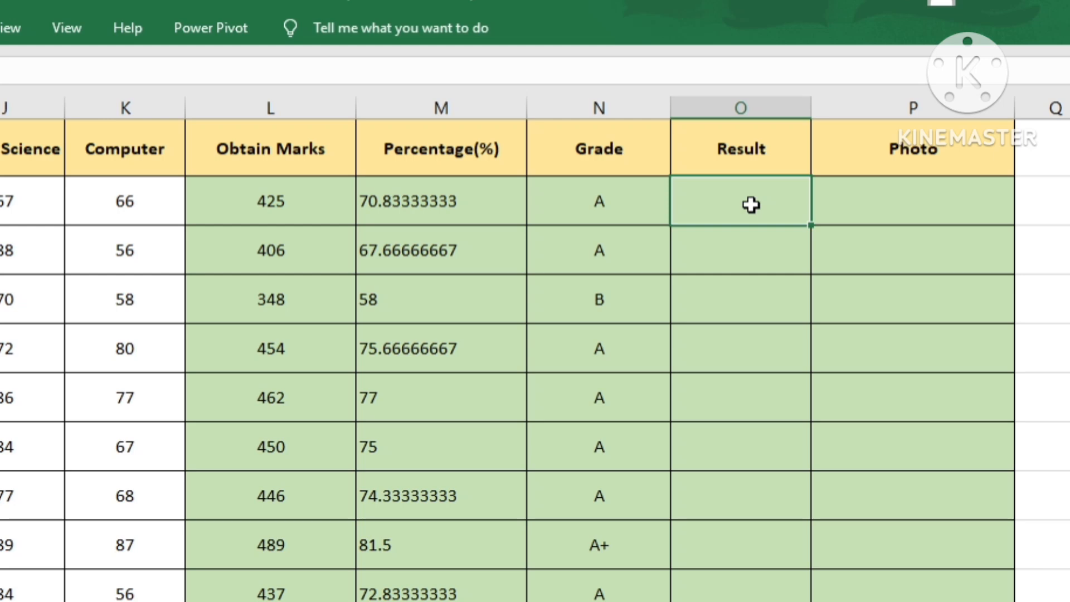
Enter =IF(L2>=180,"PASS","FAIL") in Result cell O2 to judge the first student's obtained marks.
{"action": "type", "text": "="}
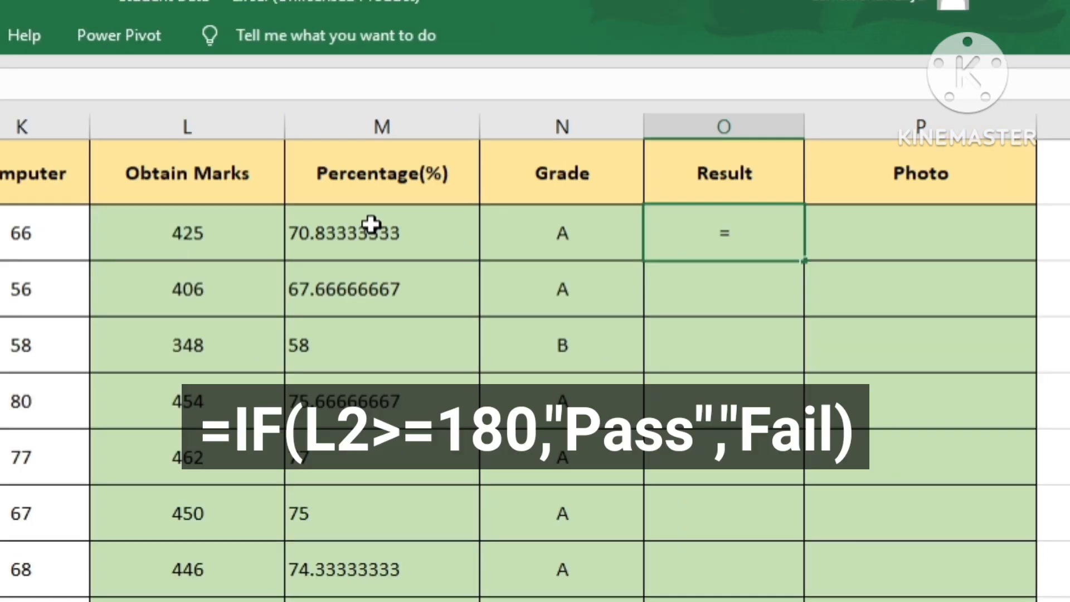
{"action": "type", "text": "IF("}
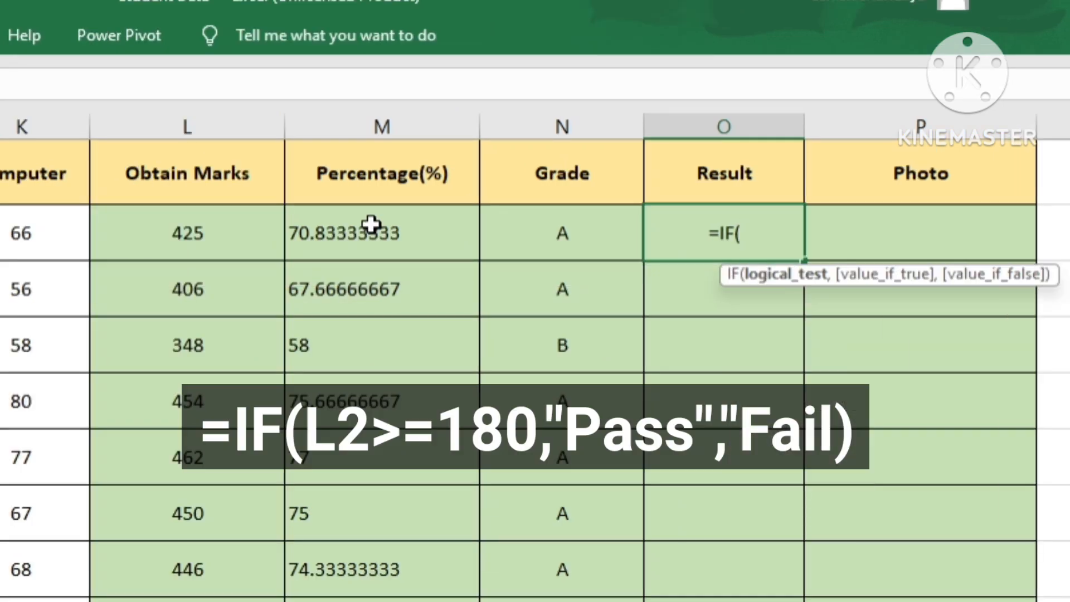
{"action": "left_click", "coordinate": [157, 238]}
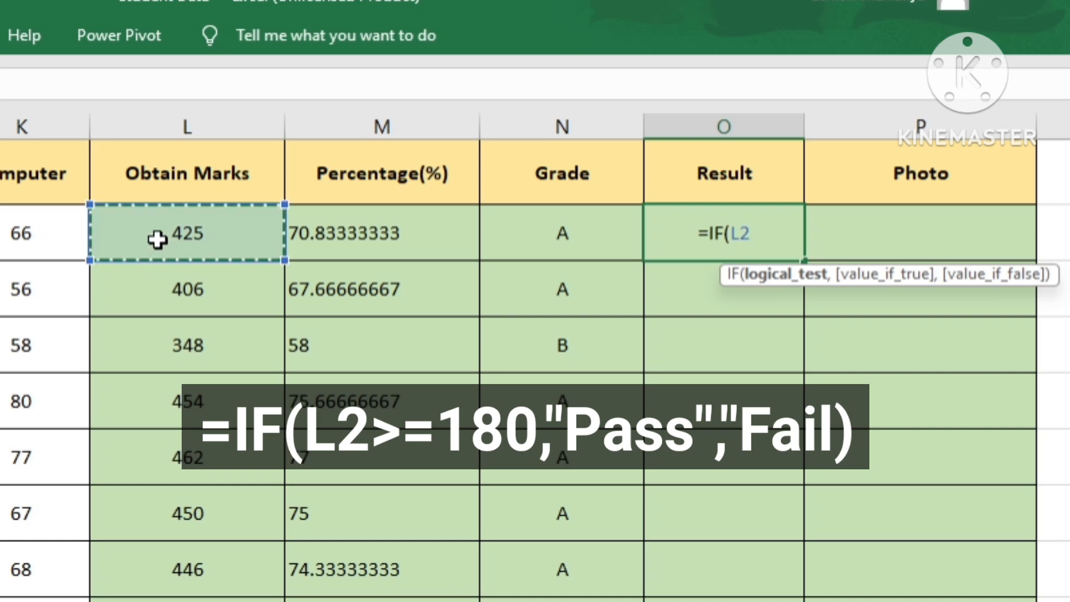
{"action": "type", "text": ">="}
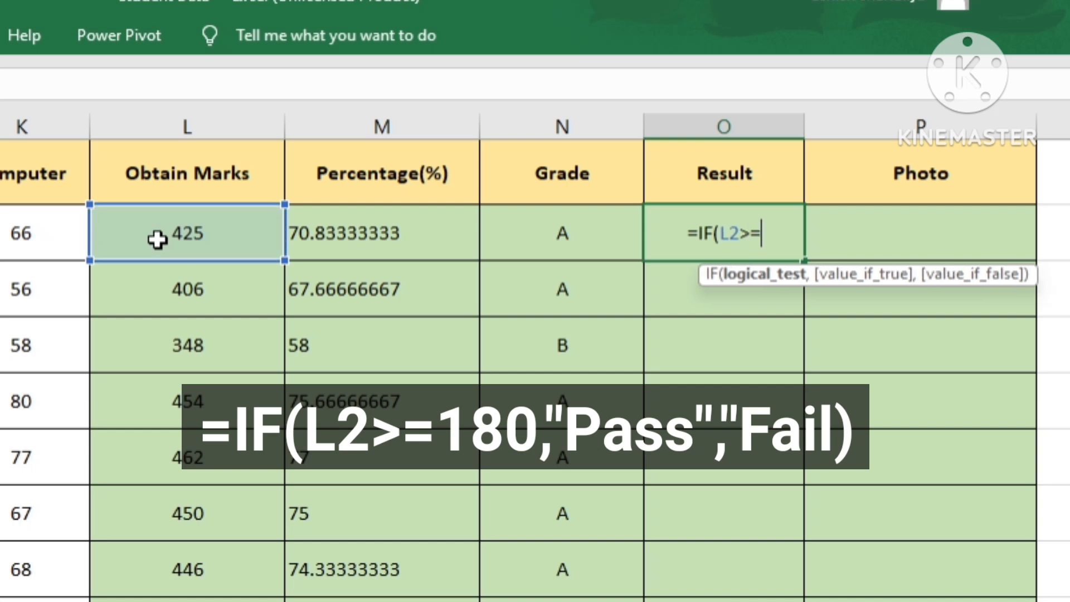
{"action": "type", "text": "180"}
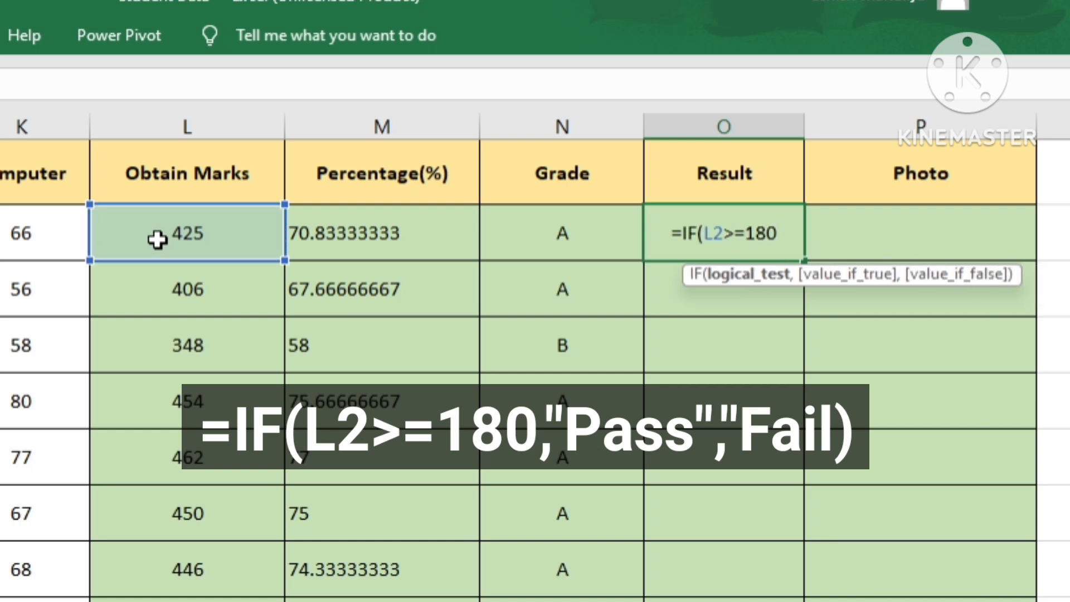
{"action": "type", "text": ","}
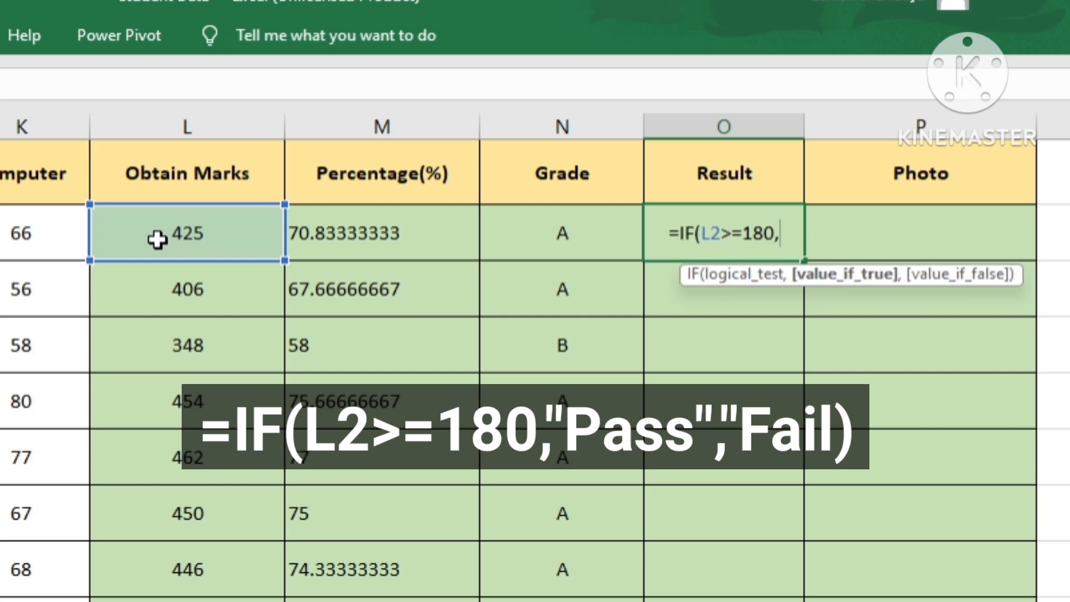
{"action": "type", "text": "\"PASS"}
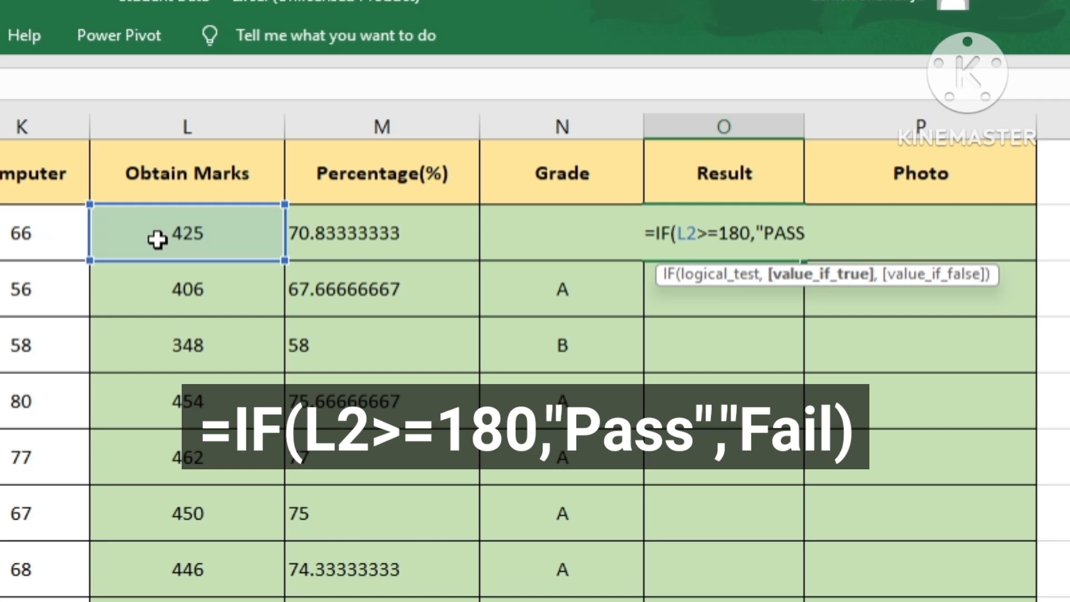
{"action": "type", "text": "\","}
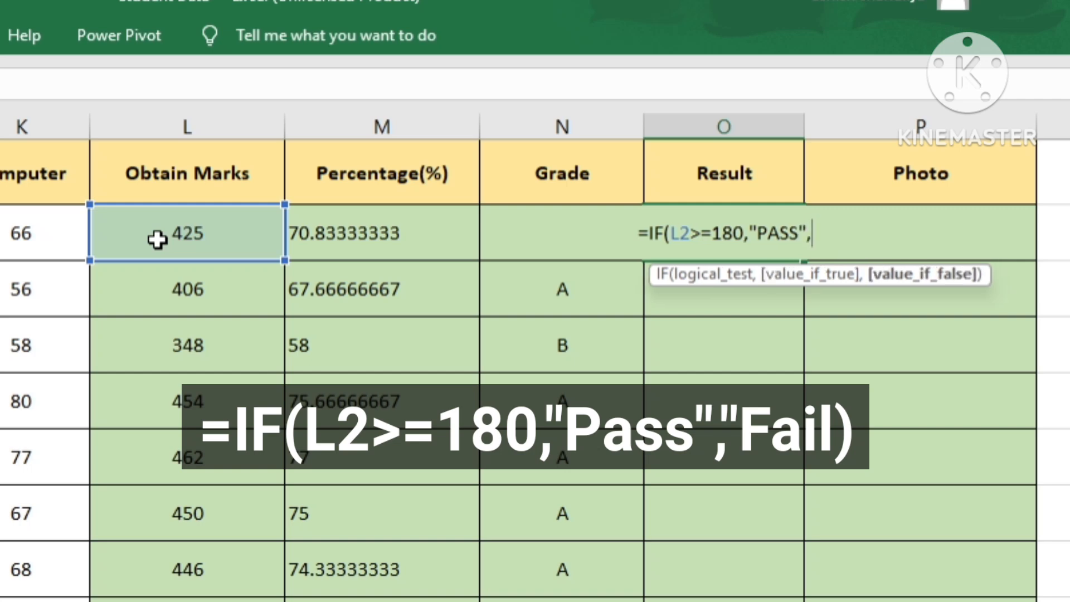
{"action": "type", "text": "\"FAIL\""}
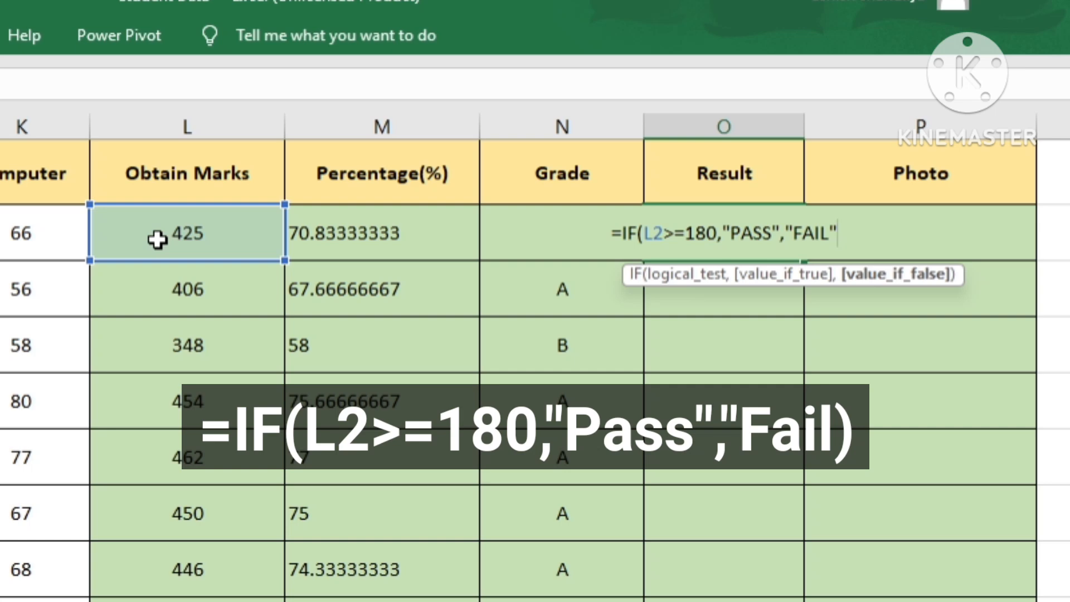
{"action": "type", "text": ")"}
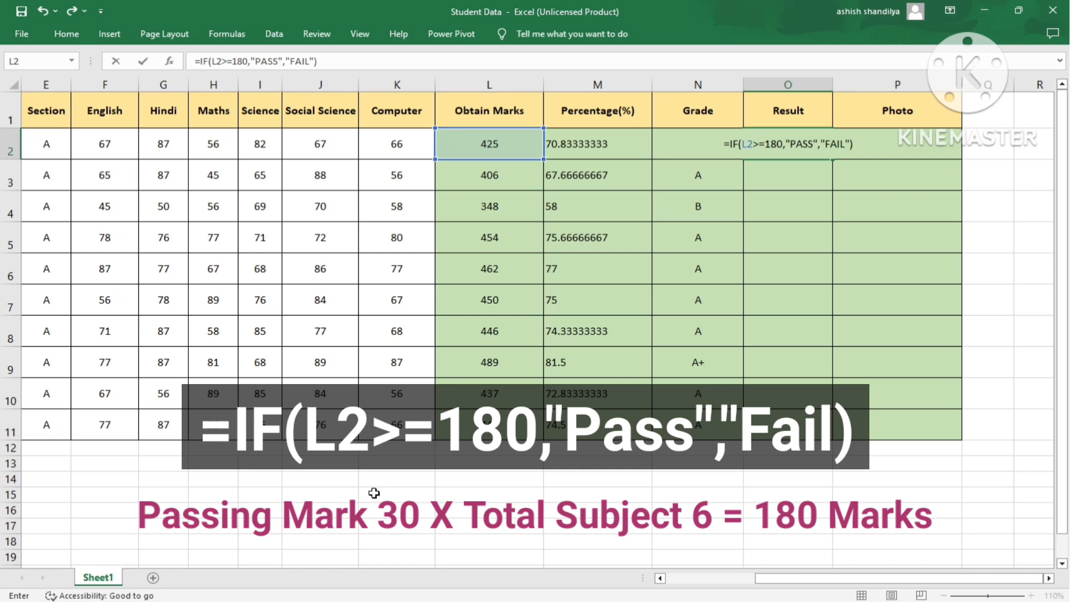
{"action": "key", "text": "ctrl+Return"}
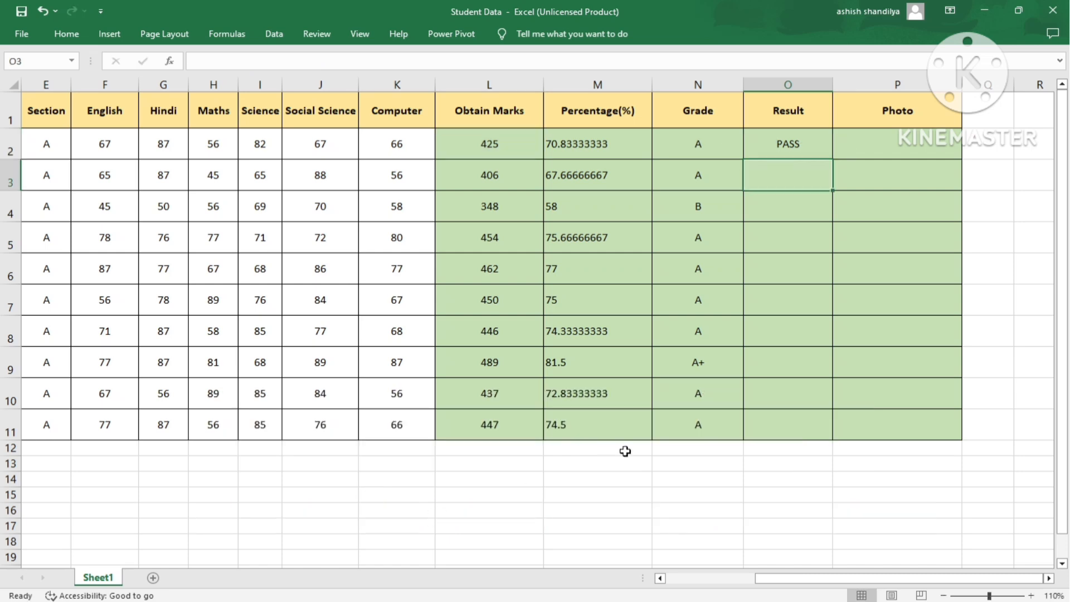
Fill the Result formula from O2 down to O11 for all the students.
{"action": "left_click_drag", "start_coordinate": [833, 160], "coordinate": [834, 438]}
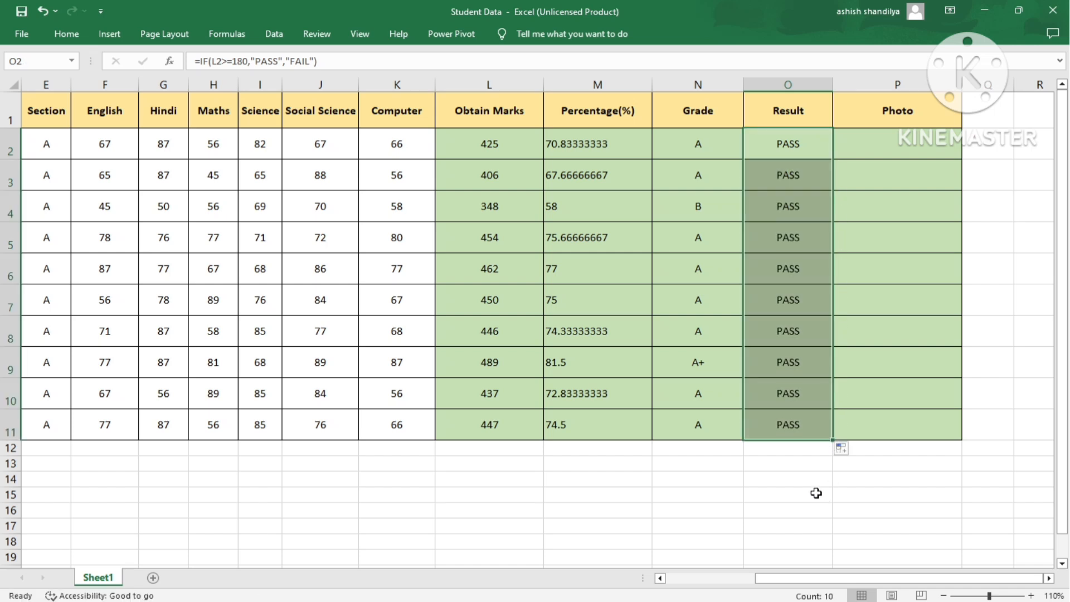
Insert a hyperlink in Photo cell P2 to the file "pass port size pic" in the Desktop's resume folder.
{"action": "key", "text": "Right"}
{"action": "left_click_drag", "start_coordinate": [775, 579], "coordinate": [979, 583]}
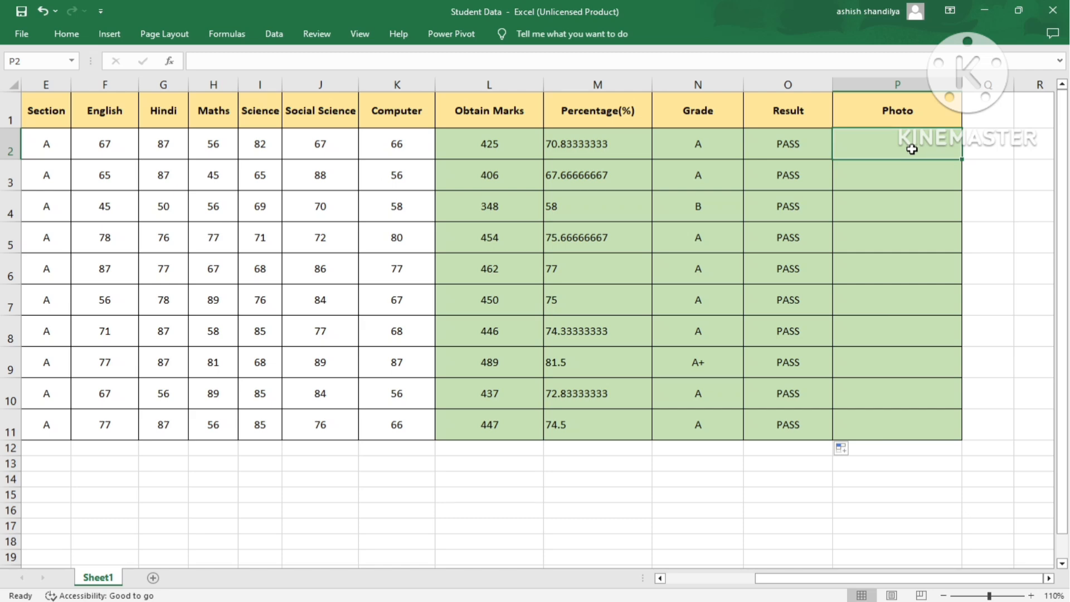
{"action": "left_click", "coordinate": [109, 33]}
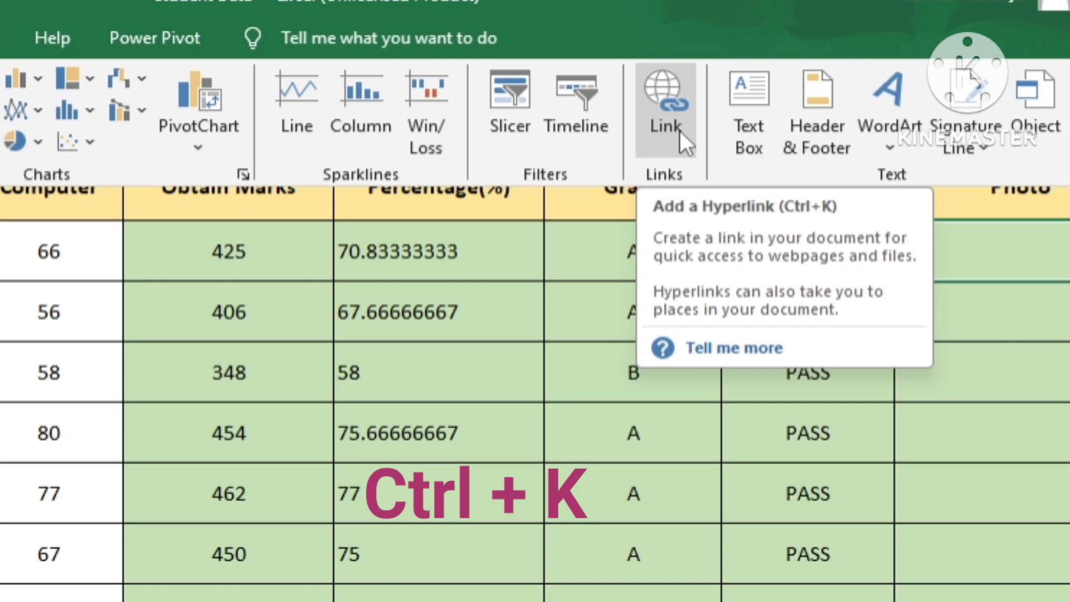
{"action": "left_click", "coordinate": [666, 112]}
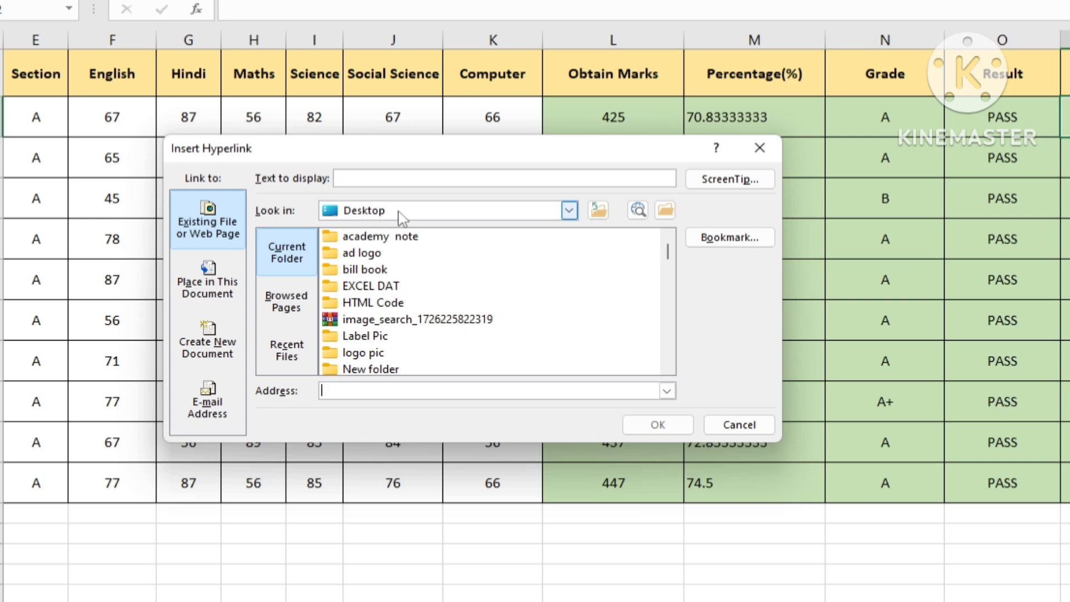
{"action": "left_click_drag", "start_coordinate": [668, 254], "coordinate": [656, 285]}
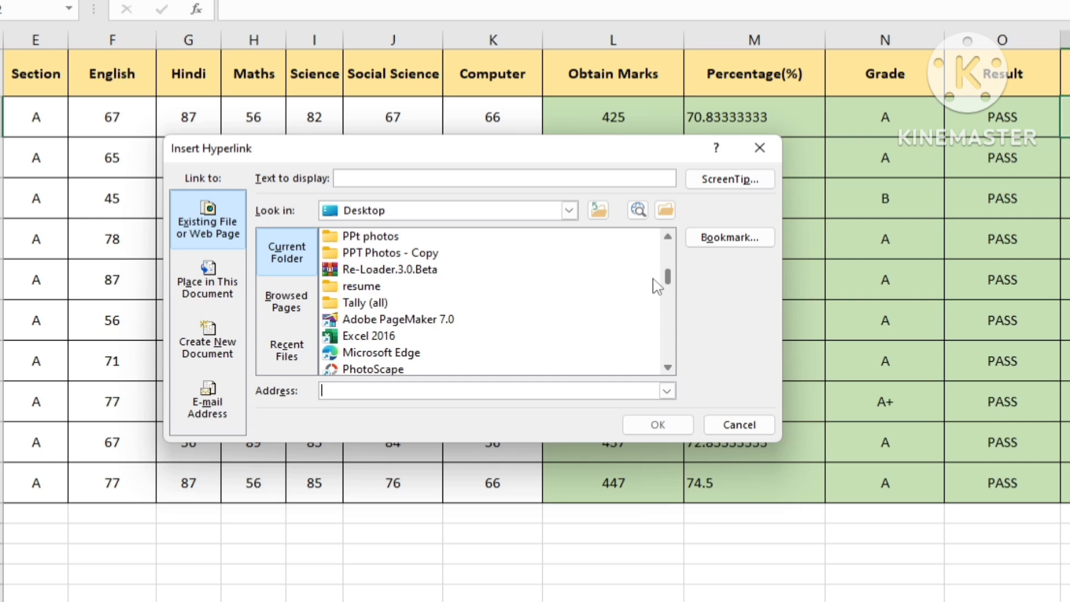
{"action": "left_click", "coordinate": [375, 287]}
{"action": "double_click", "coordinate": [374, 287]}
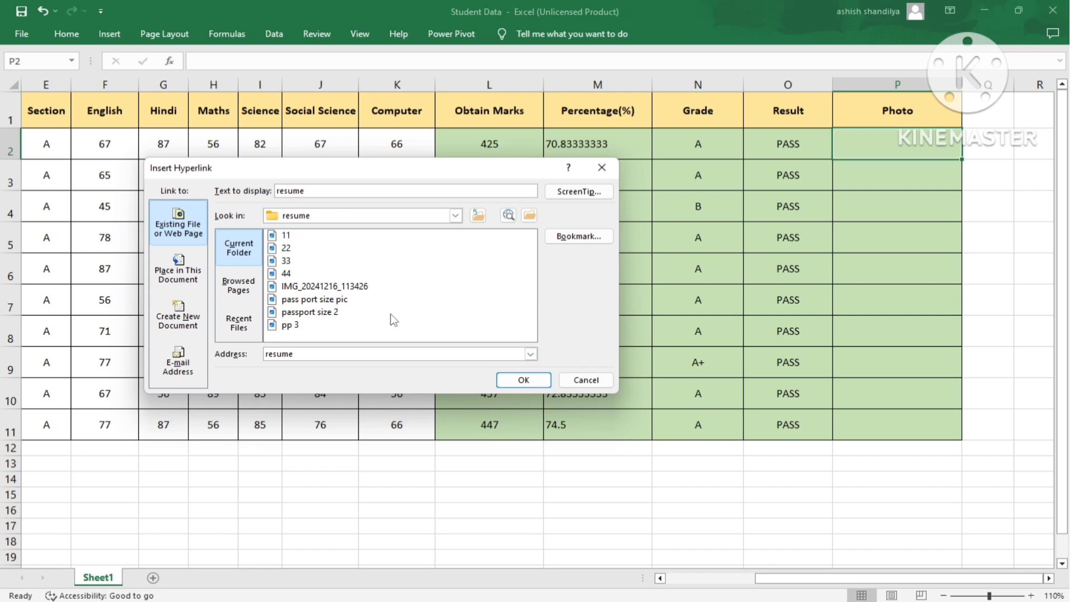
{"action": "left_click", "coordinate": [301, 304]}
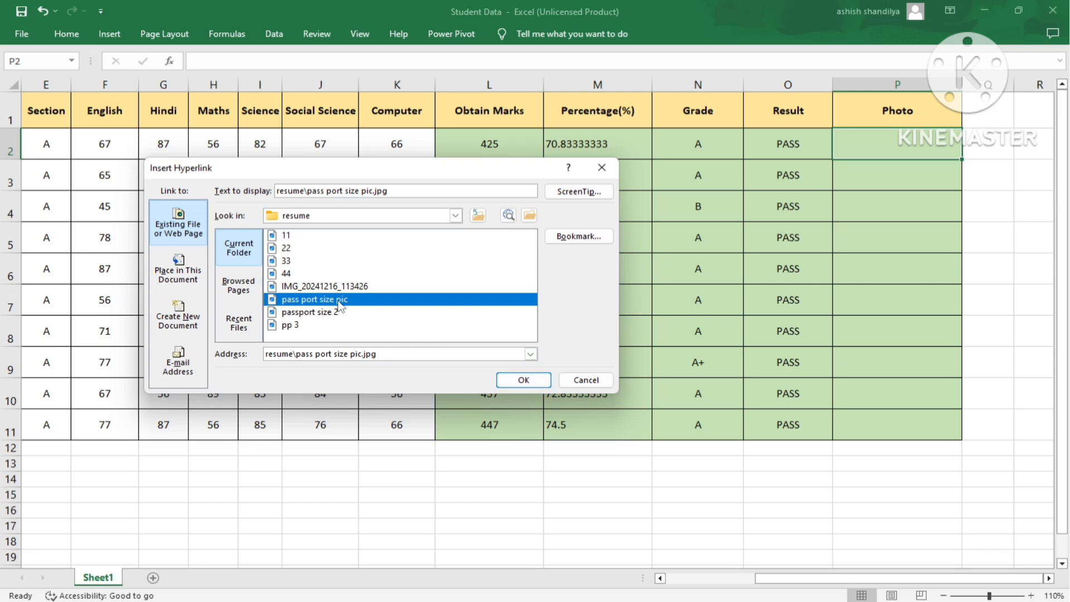
{"action": "left_click", "coordinate": [521, 378]}
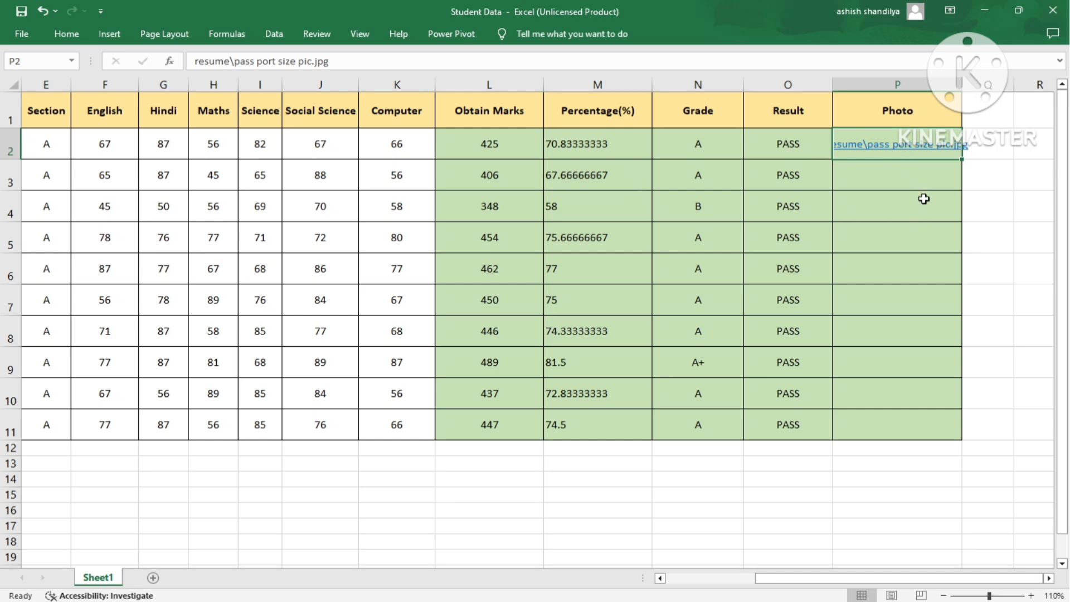
Insert a hyperlink in Photo cell P3 to the file "passport size 2" in the Desktop's resume folder.
{"action": "left_click", "coordinate": [902, 183]}
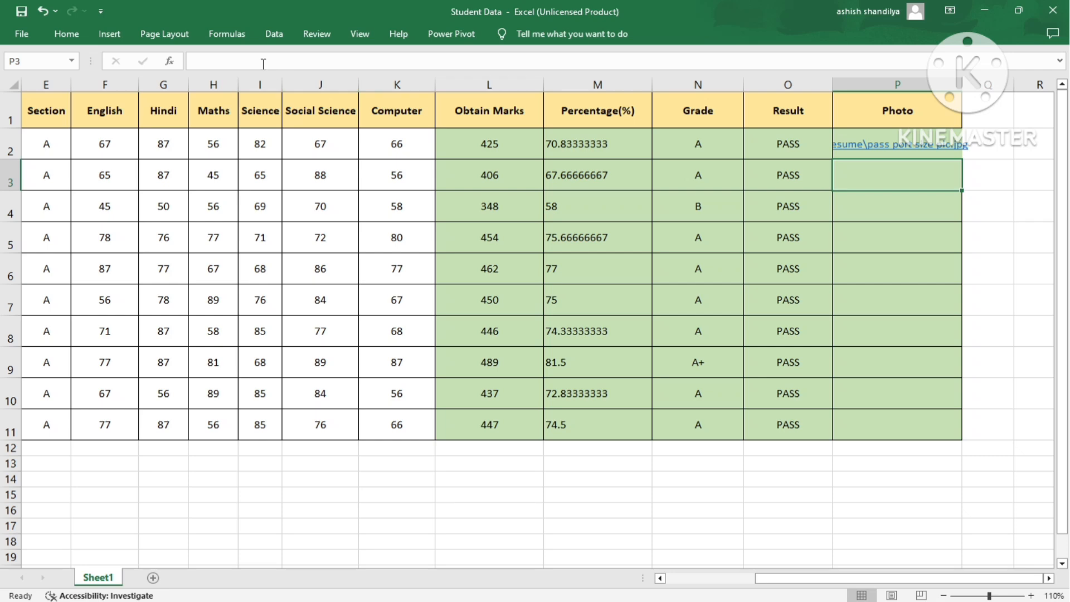
{"action": "left_click", "coordinate": [110, 34]}
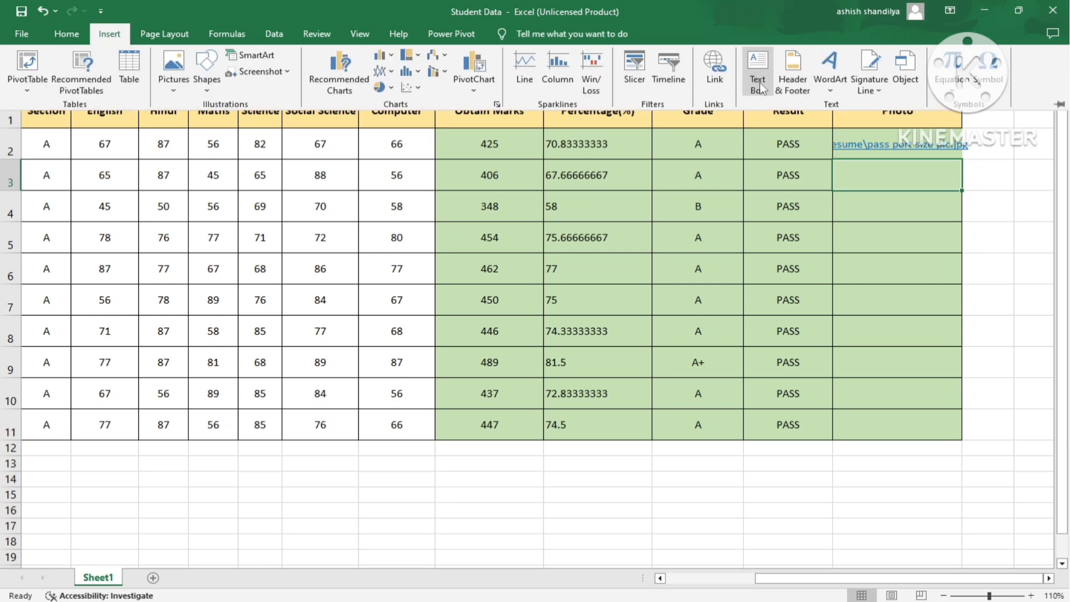
{"action": "left_click", "coordinate": [716, 75]}
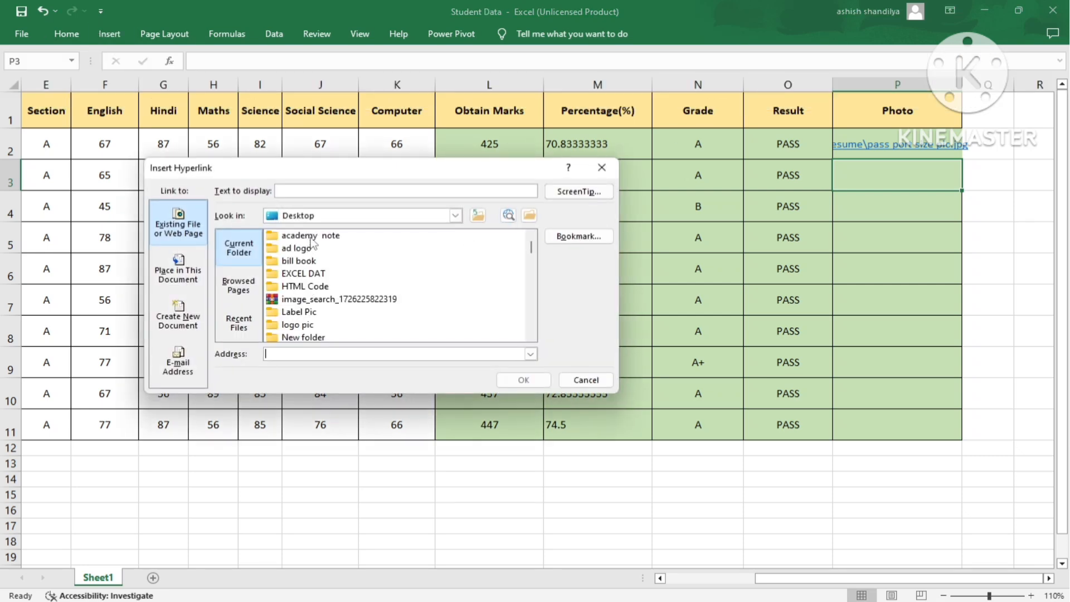
{"action": "mouse_move", "coordinate": [531, 248]}
{"action": "left_mouse_down"}
{"action": "mouse_move", "coordinate": [531, 279]}
{"action": "mouse_move", "coordinate": [529, 265]}
{"action": "left_mouse_up"}
{"action": "double_click", "coordinate": [297, 300]}
{"action": "left_click", "coordinate": [322, 313]}
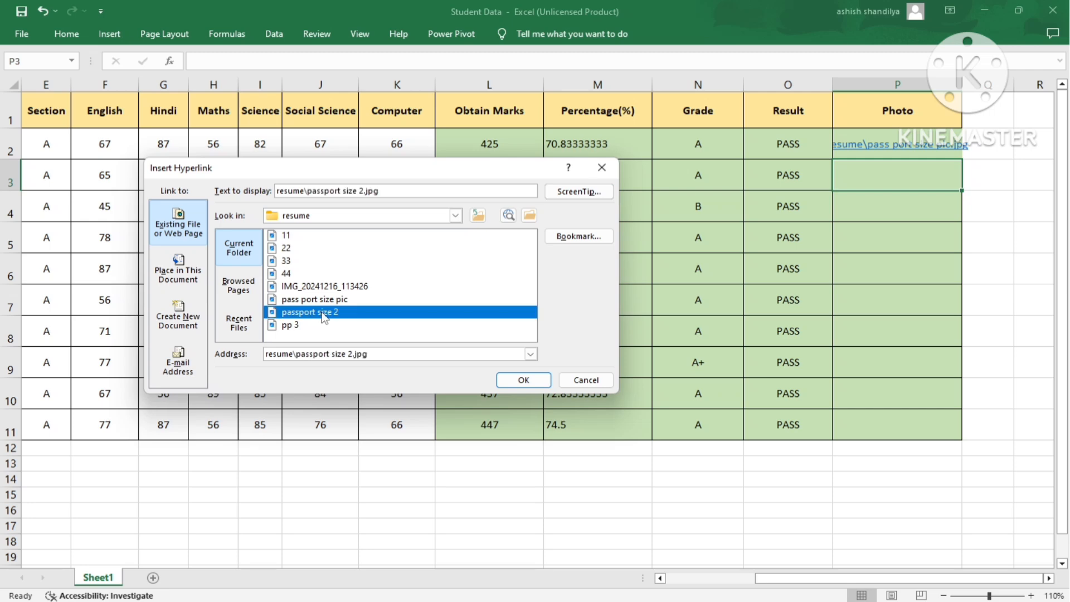
{"action": "left_click", "coordinate": [518, 378]}
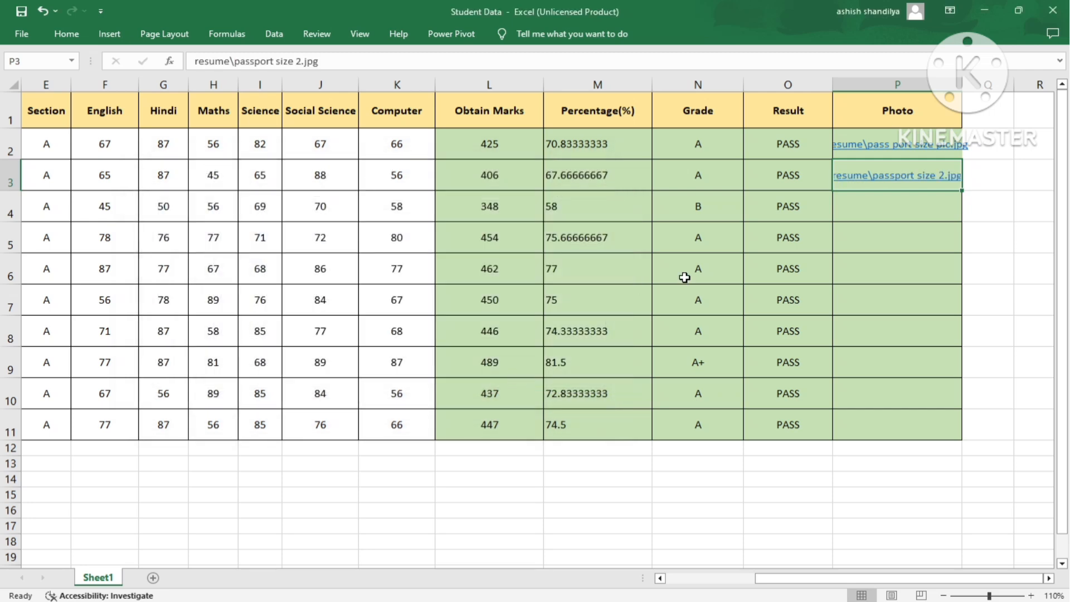
Insert a hyperlink in Photo cell P4 to the file "pp 3" in the Desktop's resume folder.
{"action": "left_click", "coordinate": [879, 199]}
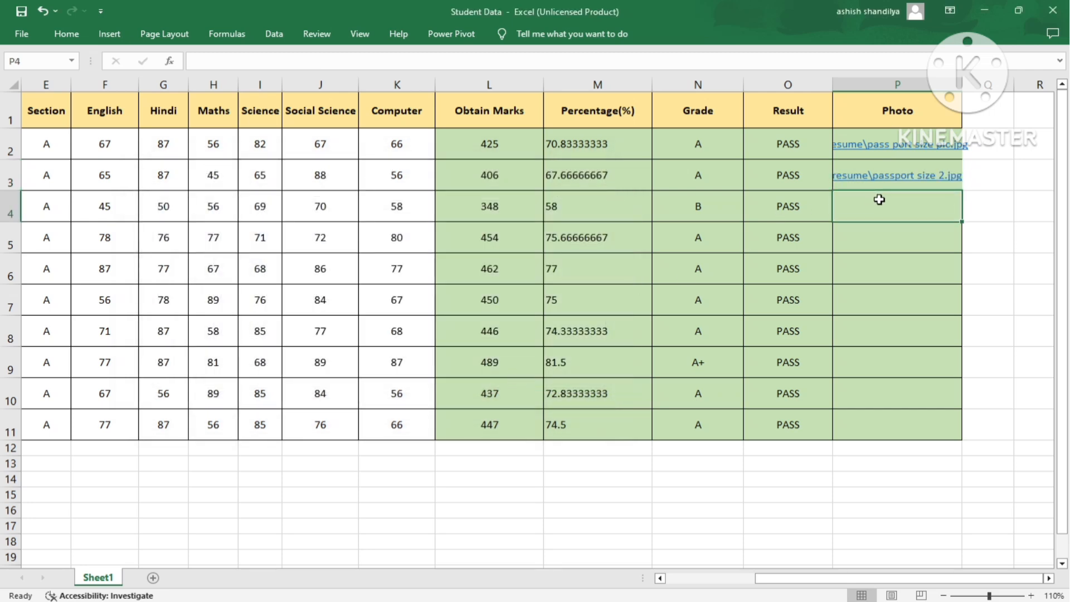
{"action": "left_click", "coordinate": [109, 33]}
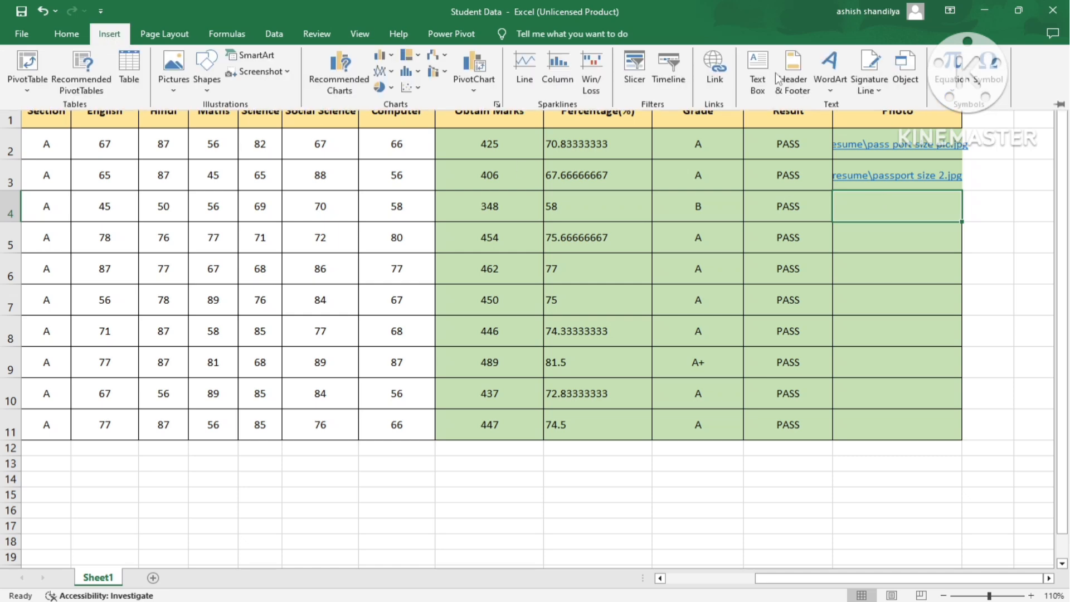
{"action": "left_click", "coordinate": [720, 84]}
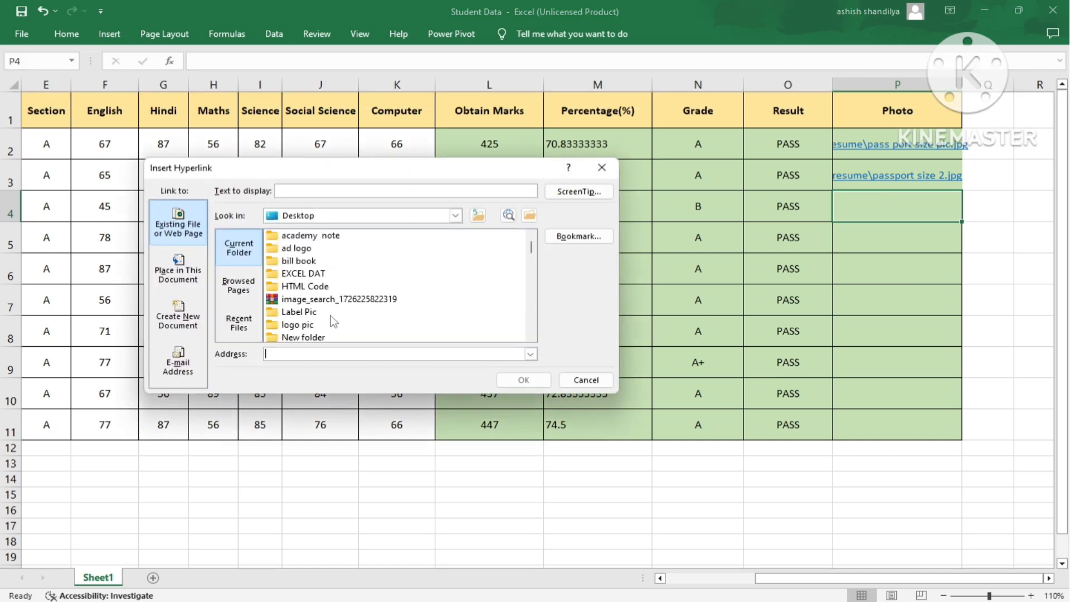
{"action": "left_click_drag", "start_coordinate": [536, 245], "coordinate": [536, 253]}
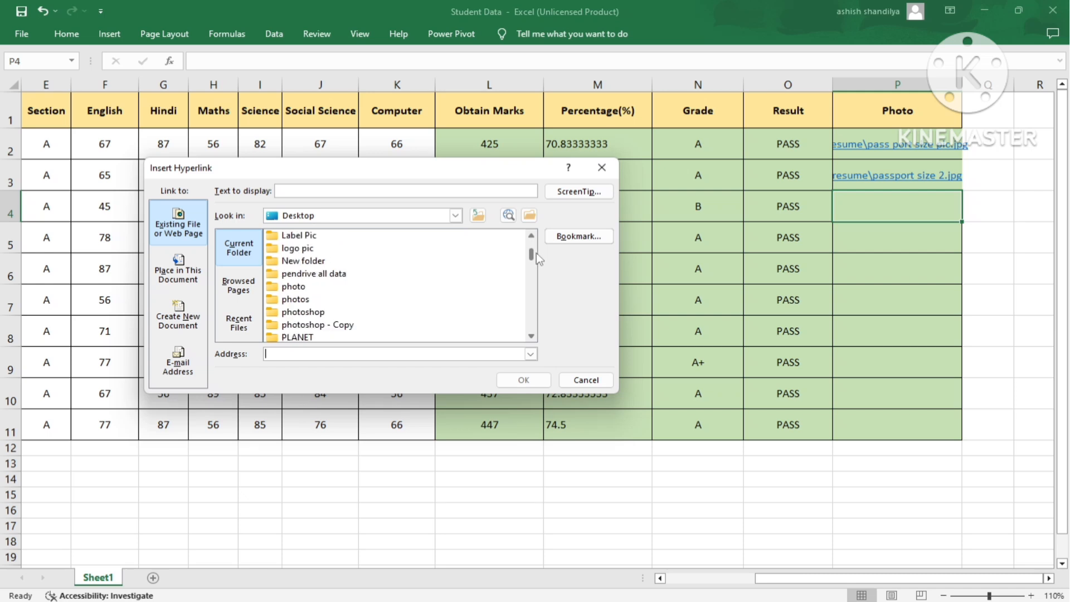
{"action": "left_click", "coordinate": [533, 336]}
{"action": "left_click", "coordinate": [533, 336]}
{"action": "left_click", "coordinate": [533, 335]}
{"action": "left_click", "coordinate": [533, 336]}
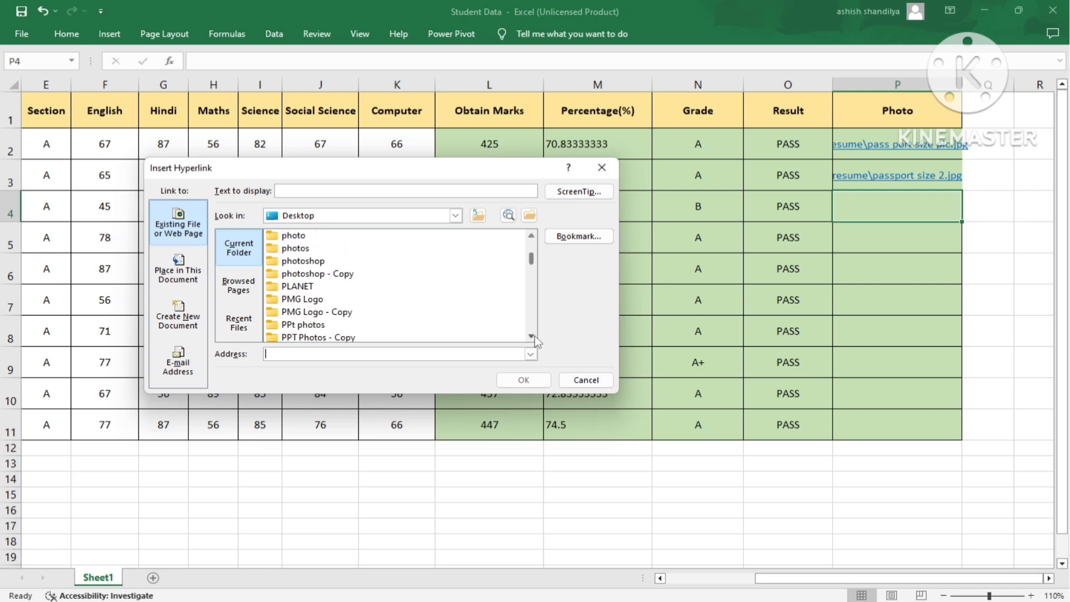
{"action": "left_click", "coordinate": [533, 336]}
{"action": "left_click", "coordinate": [533, 336]}
{"action": "left_click", "coordinate": [533, 336]}
{"action": "left_click", "coordinate": [325, 325]}
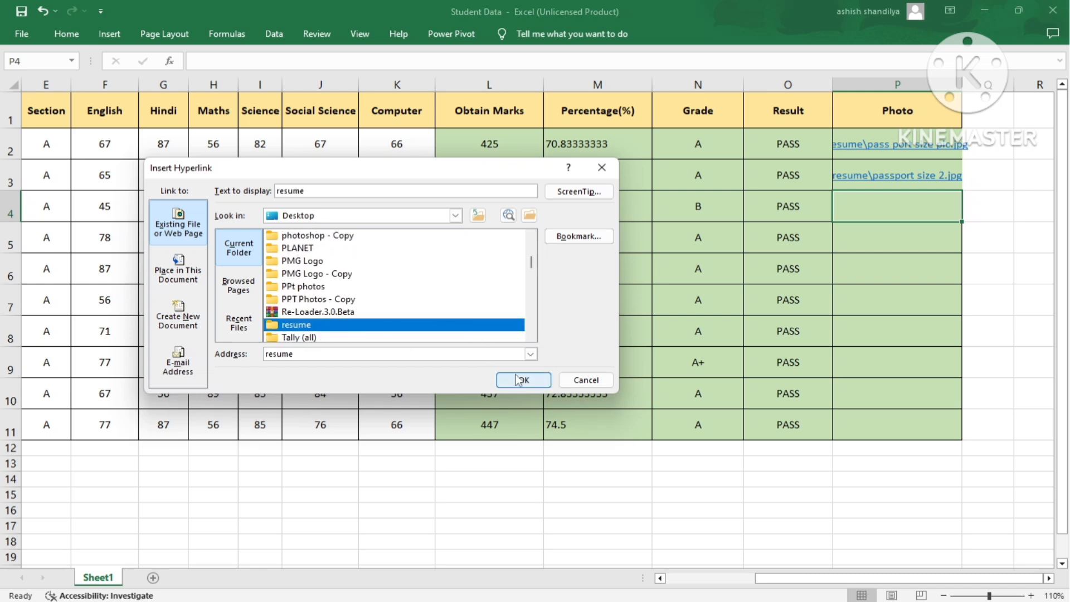
{"action": "double_click", "coordinate": [397, 324]}
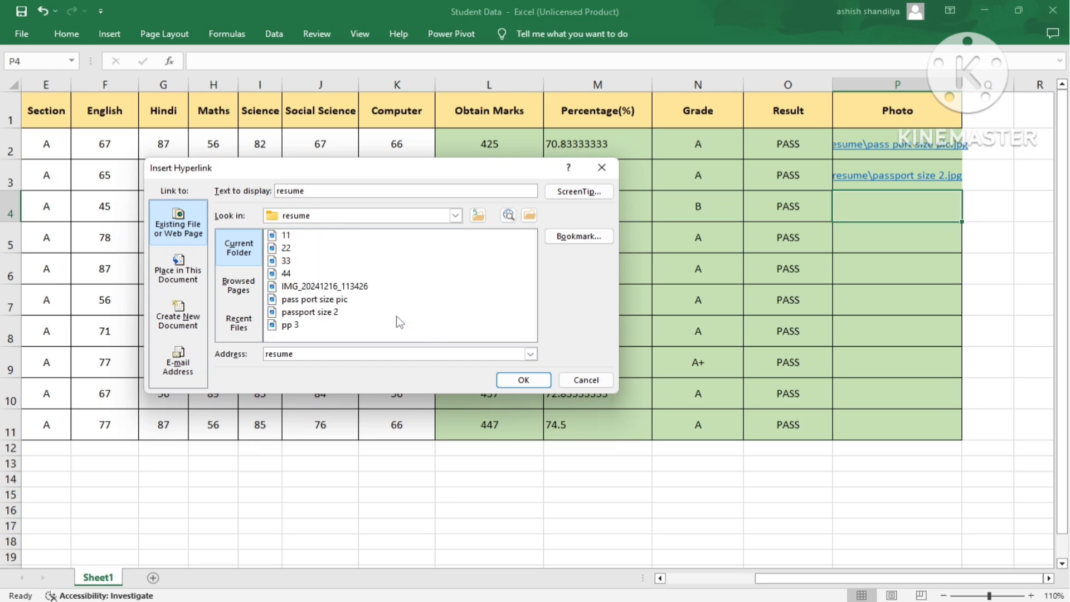
{"action": "left_click", "coordinate": [297, 326]}
{"action": "left_click", "coordinate": [524, 380]}
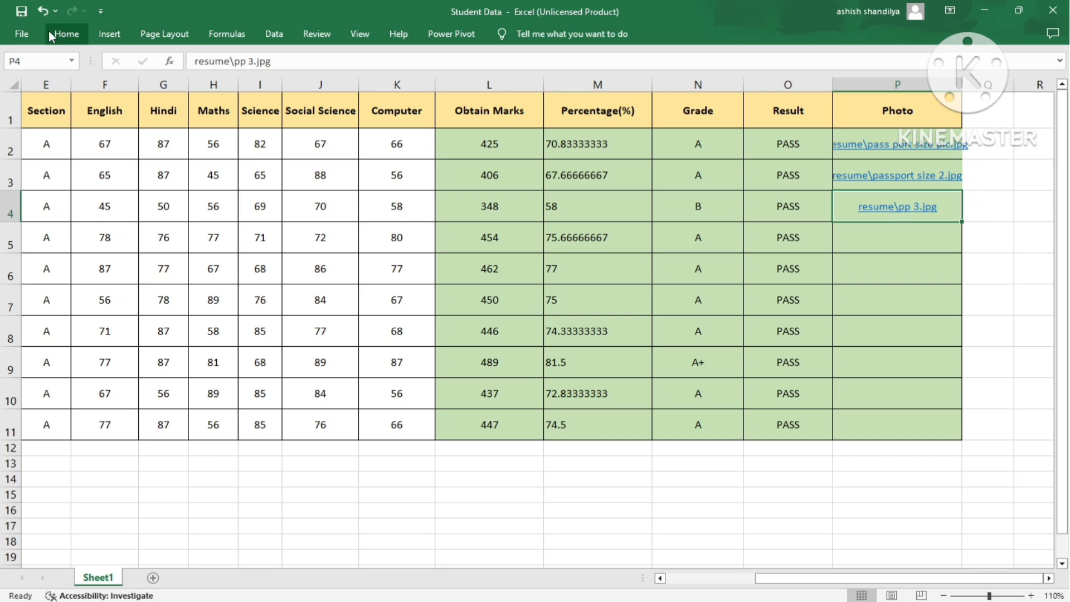
Try to replace every \ in the photo link texts with \\ across the sheet.
{"action": "left_click", "coordinate": [62, 34]}
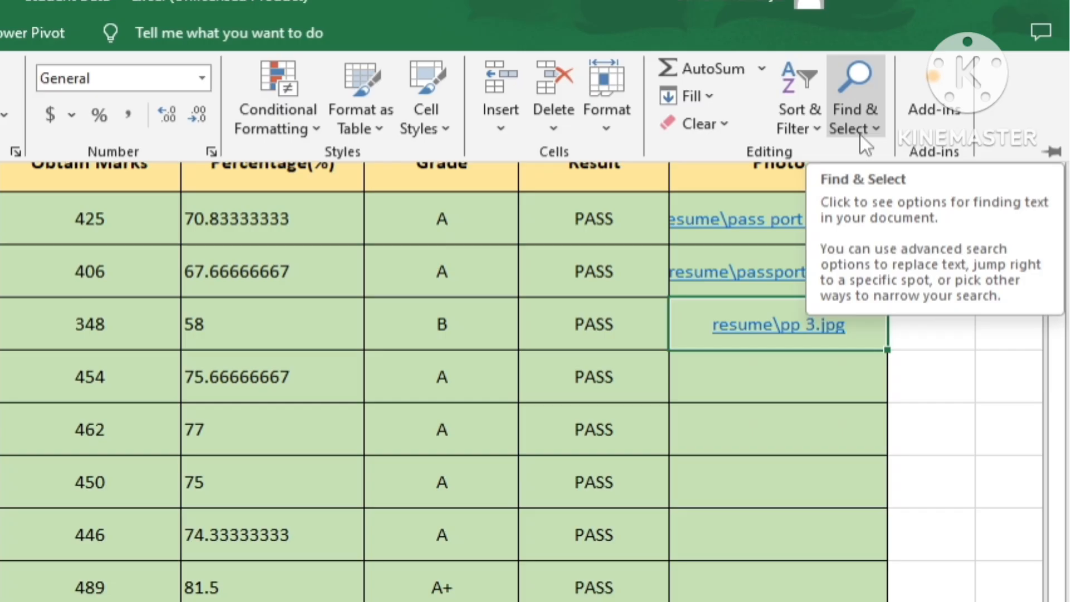
{"action": "left_click", "coordinate": [945, 95]}
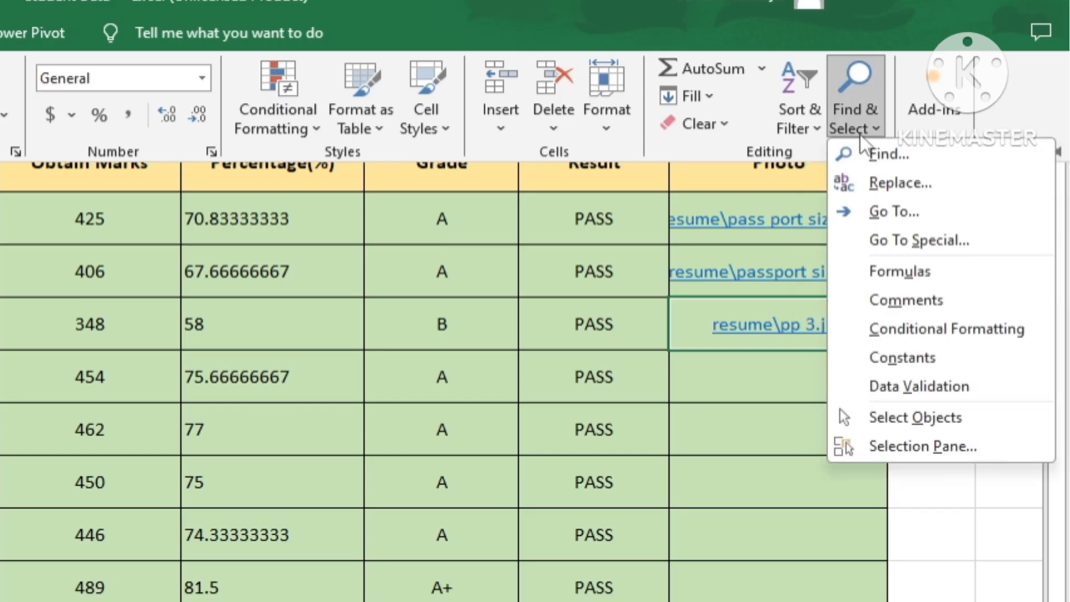
{"action": "left_click", "coordinate": [891, 156]}
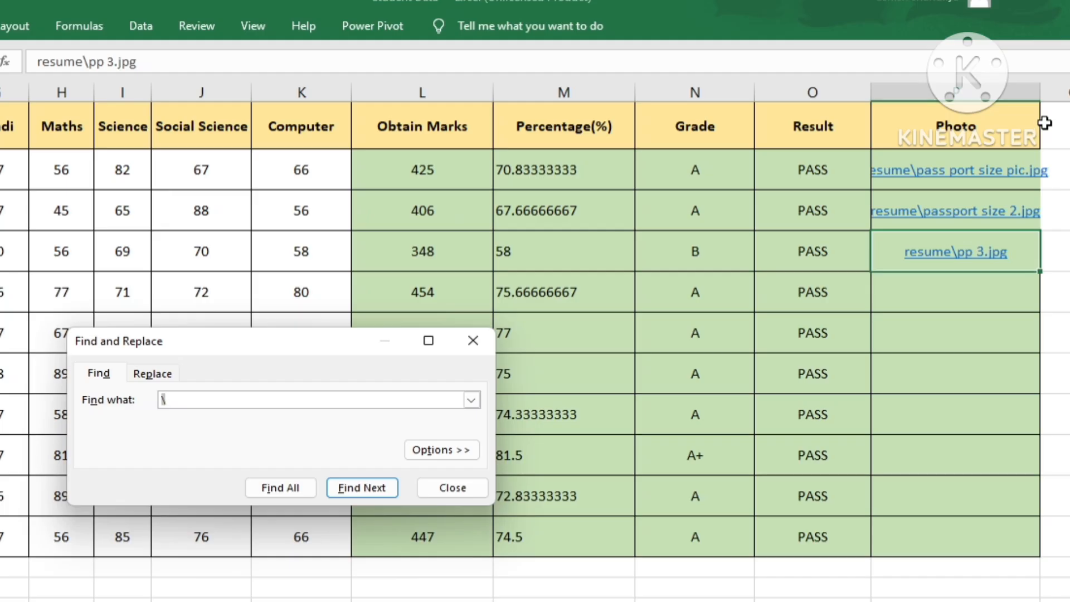
{"action": "left_click", "coordinate": [153, 374]}
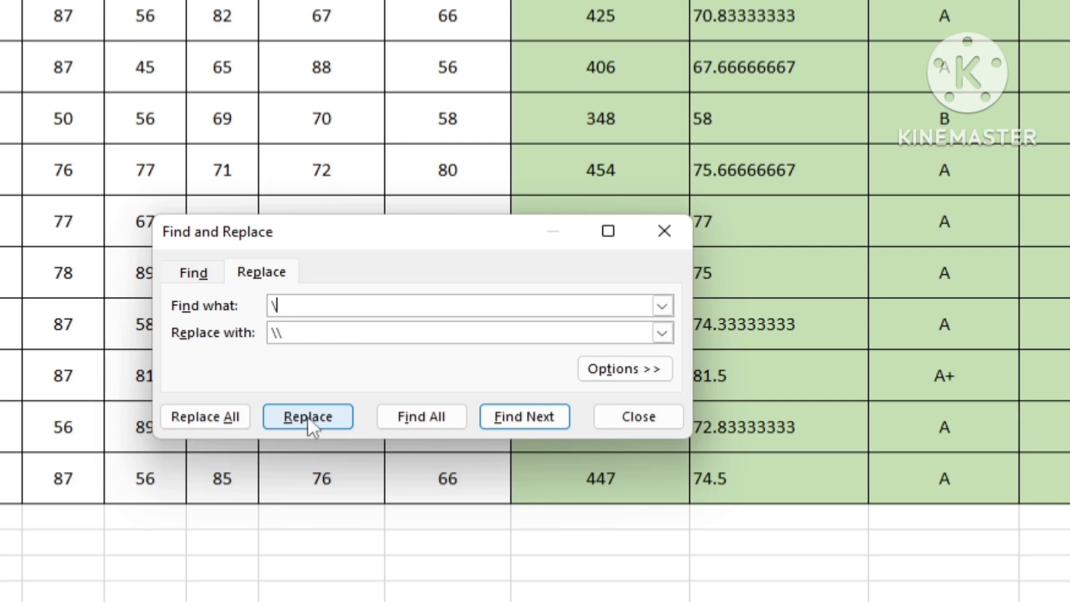
{"action": "left_click", "coordinate": [233, 416]}
{"action": "left_click", "coordinate": [709, 346]}
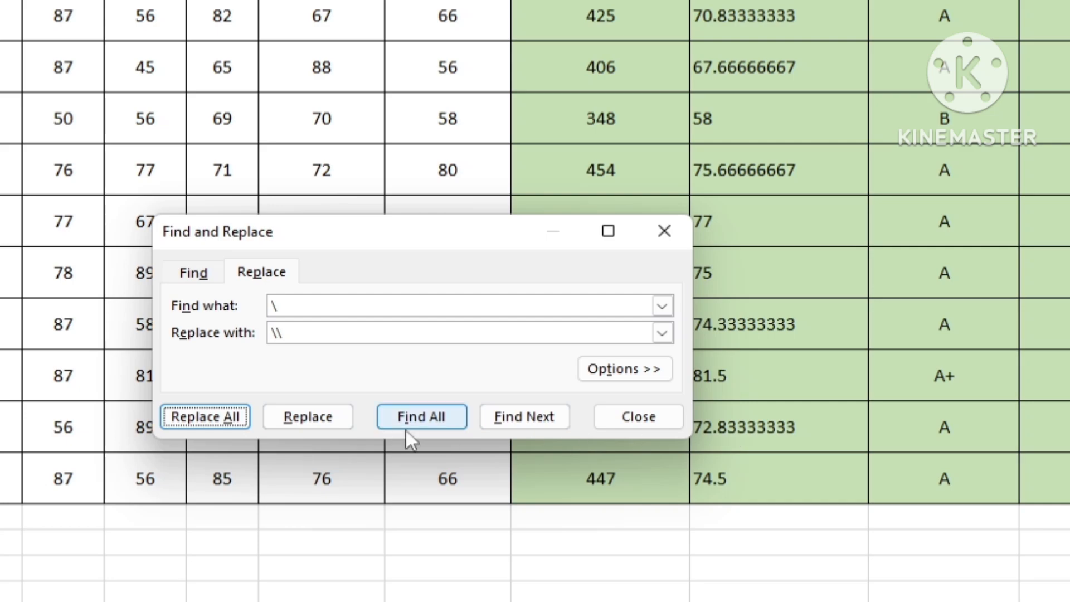
{"action": "left_click", "coordinate": [639, 418]}
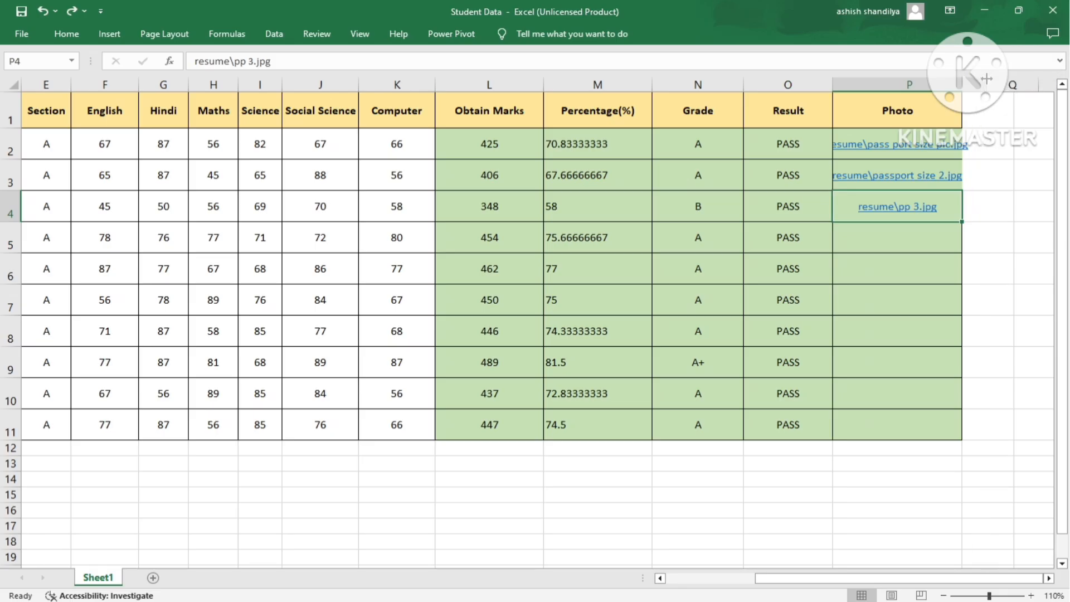
Save the workbook on the Desktop as an Excel Workbook named "Student Data.".
{"action": "left_click_drag", "start_coordinate": [785, 583], "coordinate": [660, 579]}
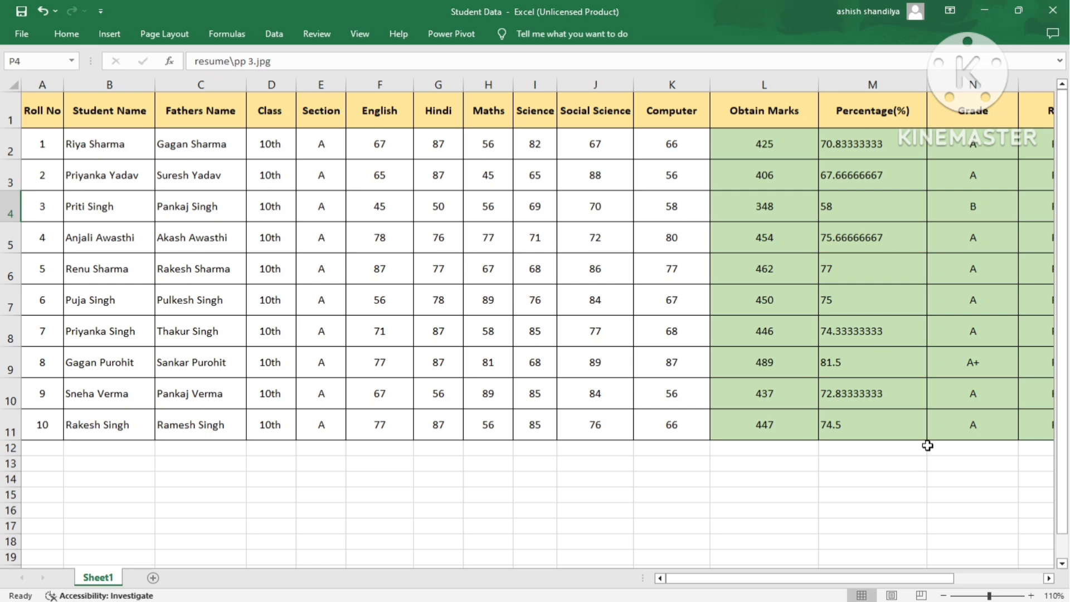
{"action": "left_click", "coordinate": [22, 34]}
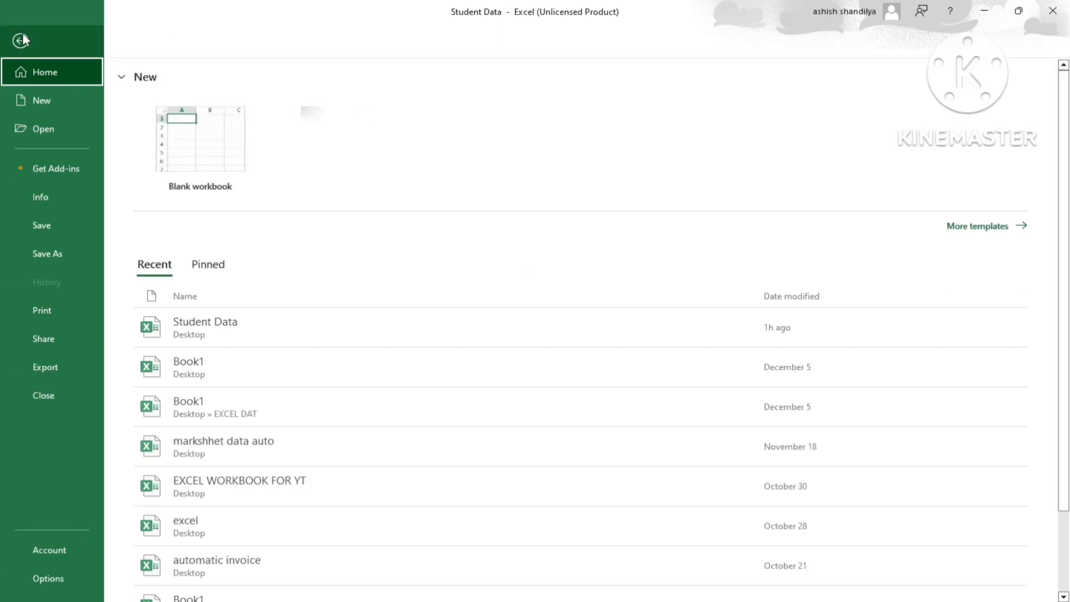
{"action": "left_click", "coordinate": [64, 252]}
{"action": "left_click", "coordinate": [469, 161]}
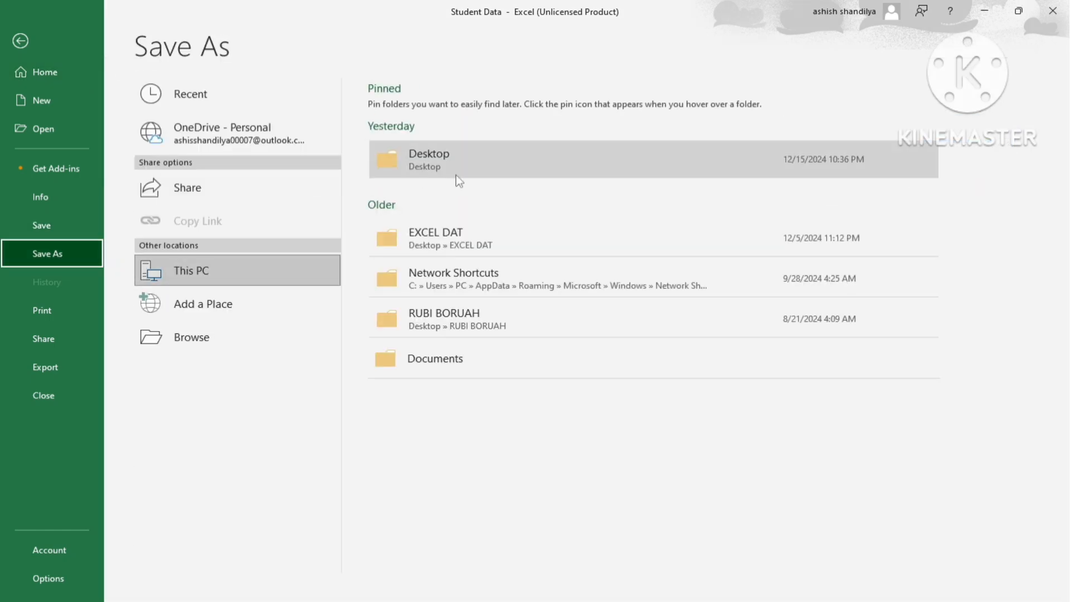
{"action": "key", "text": "Right"}
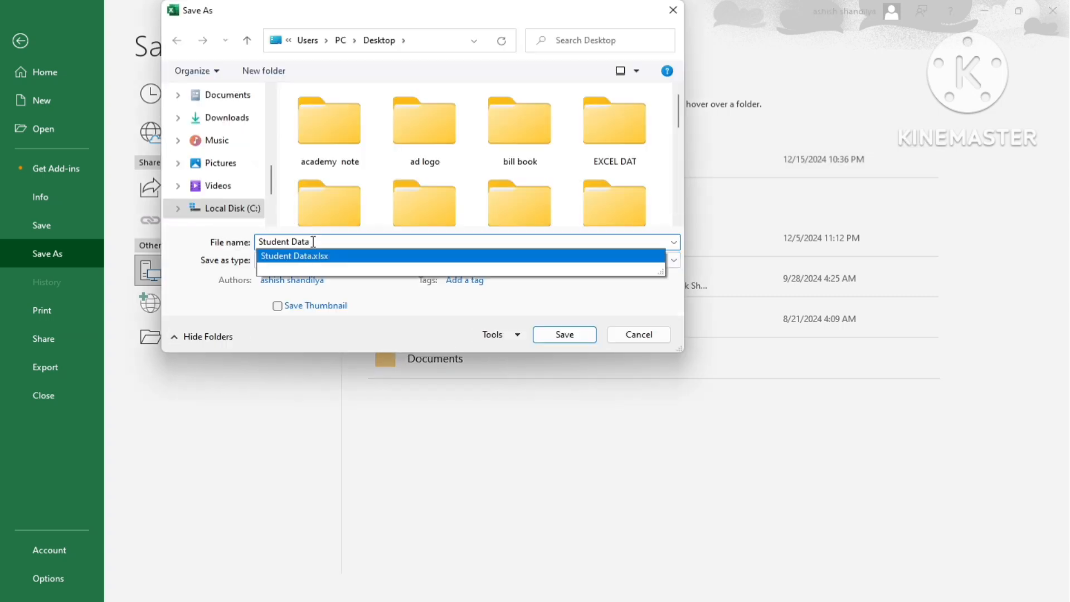
{"action": "type", "text": "."}
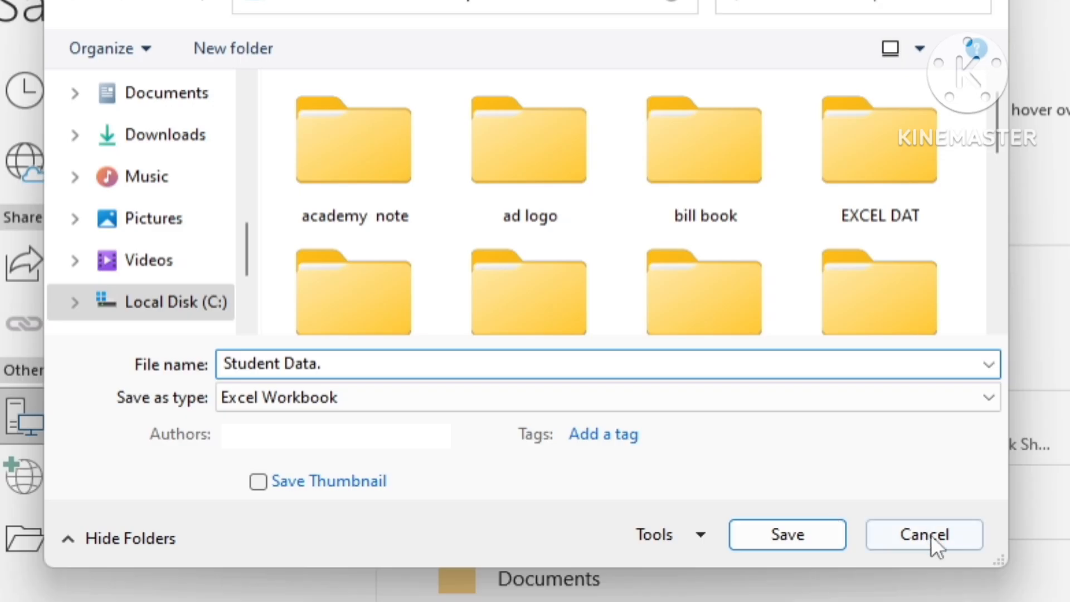
{"action": "left_click", "coordinate": [564, 334]}
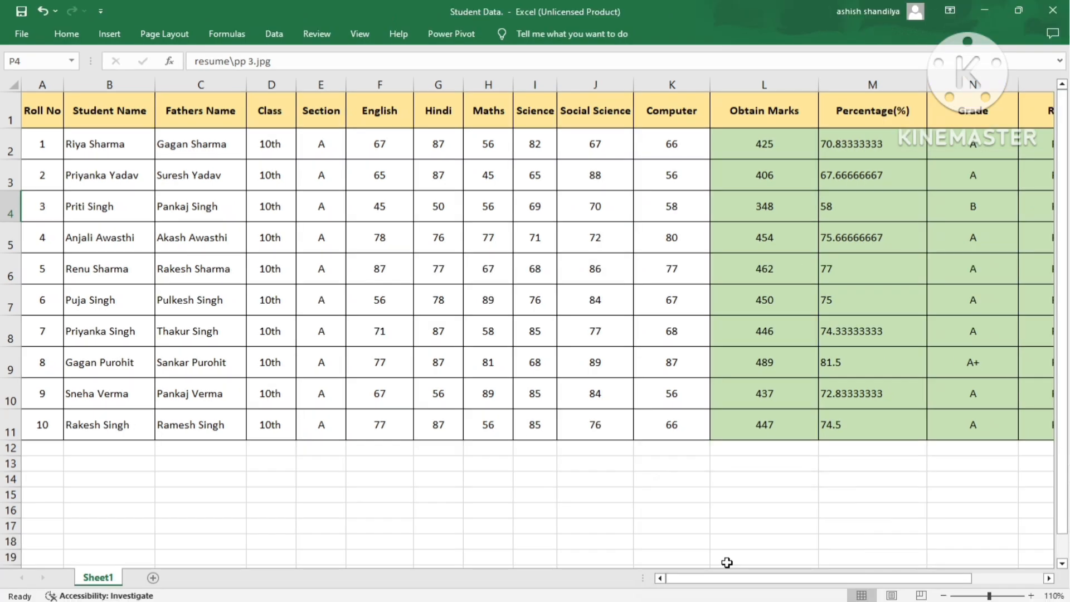
Switch to the result card in Word and review it from the school header down to the marks table.
{"action": "mouse_move", "coordinate": [749, 601]}
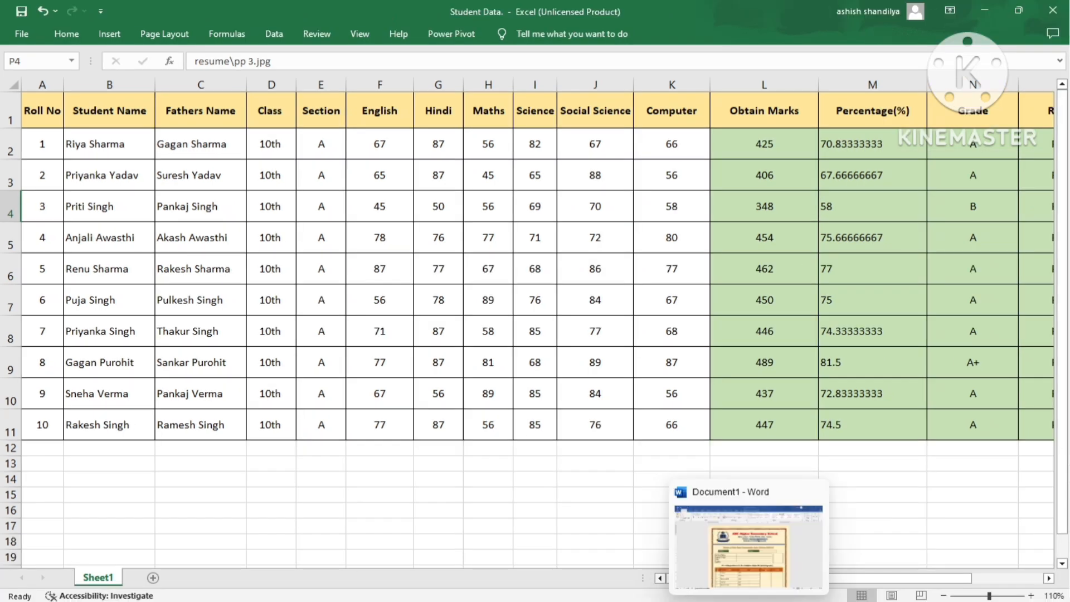
{"action": "left_click", "coordinate": [749, 601]}
{"action": "scroll", "coordinate": [664, 381], "scroll_direction": "down", "scroll_amount": 3}
{"action": "scroll", "coordinate": [660, 386], "scroll_direction": "up", "scroll_amount": 3}
{"action": "scroll", "coordinate": [660, 387], "scroll_direction": "down", "scroll_amount": 6}
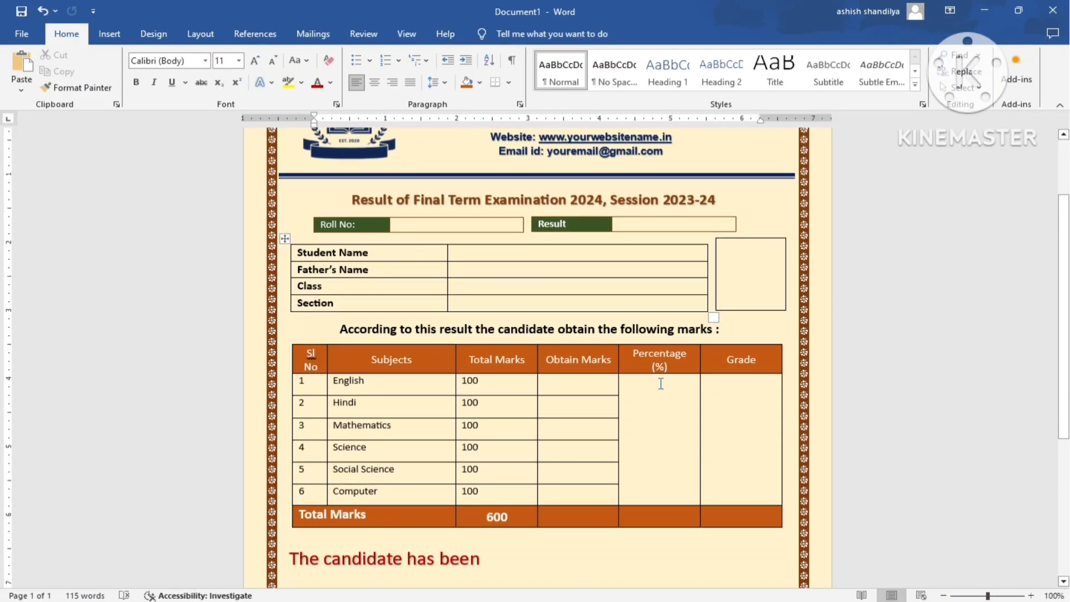
{"action": "scroll", "coordinate": [660, 384], "scroll_direction": "up", "scroll_amount": 3}
{"action": "scroll", "coordinate": [659, 384], "scroll_direction": "up", "scroll_amount": 3}
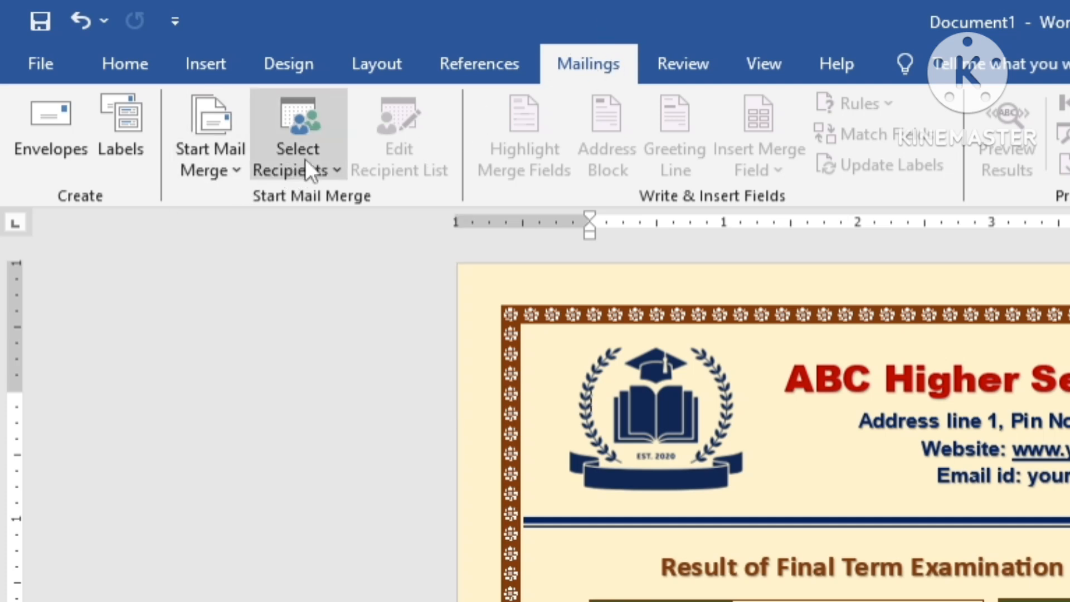
Use Sheet1$ of the Desktop workbook "Student Data." as the existing recipient list, with its first row as column headers.
{"action": "left_click", "coordinate": [319, 177]}
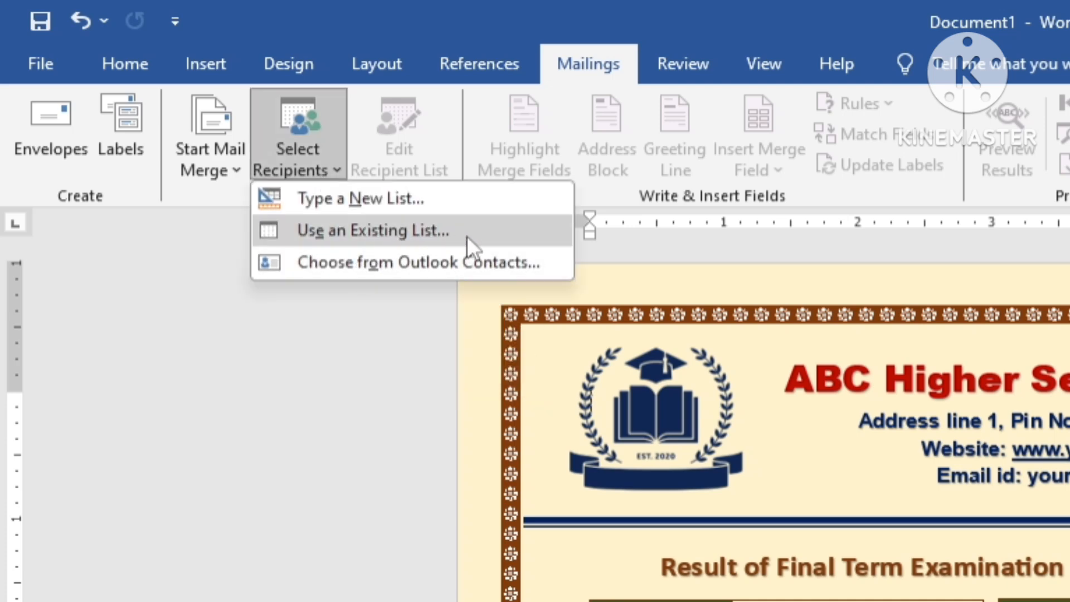
{"action": "left_click", "coordinate": [466, 235]}
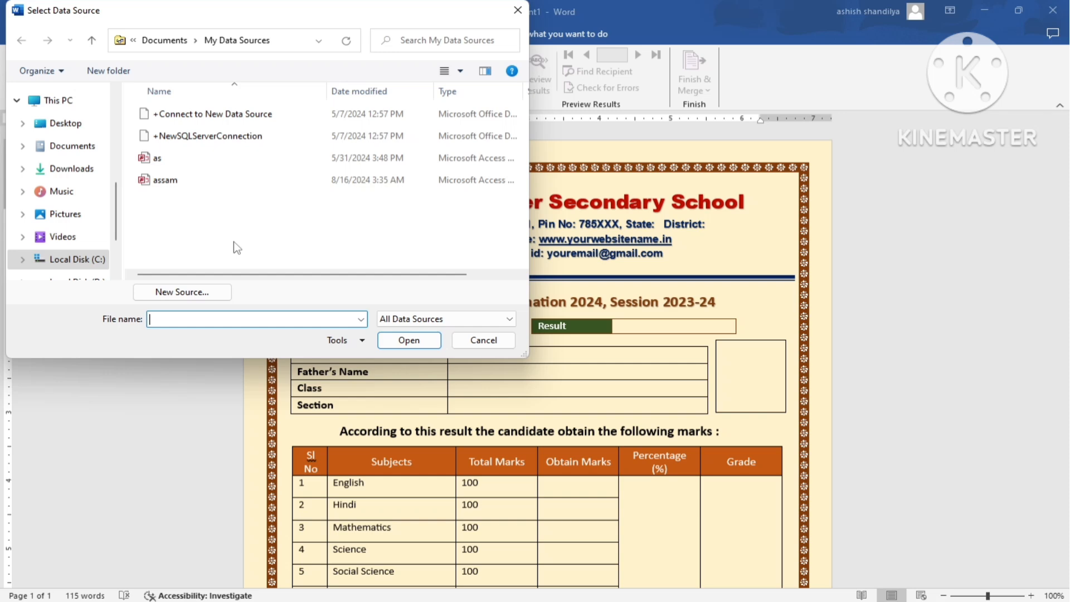
{"action": "left_click", "coordinate": [68, 128]}
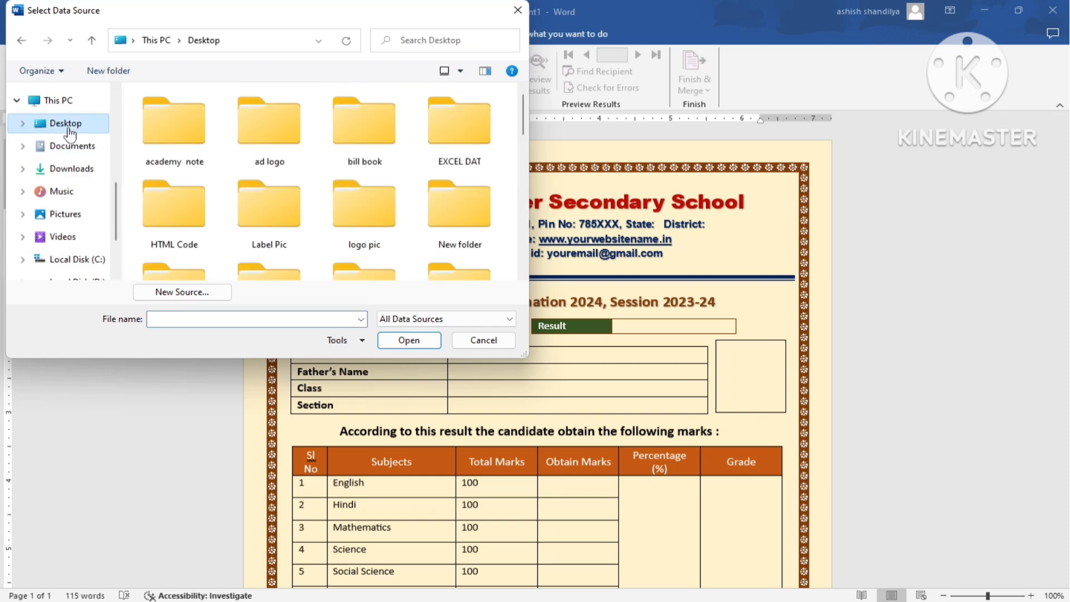
{"action": "left_click_drag", "start_coordinate": [524, 127], "coordinate": [522, 252]}
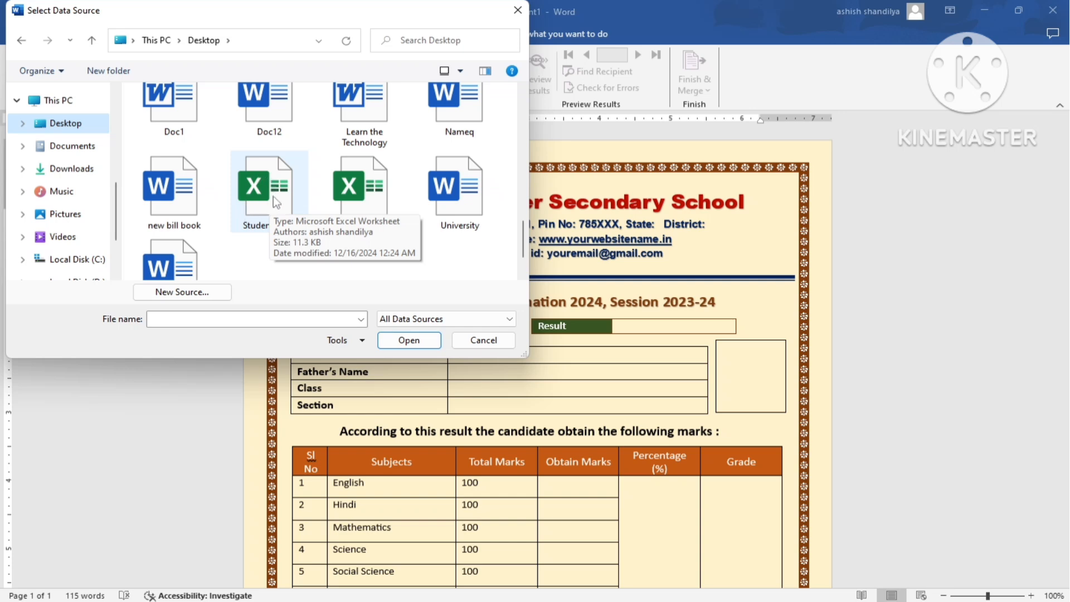
{"action": "left_click", "coordinate": [261, 204]}
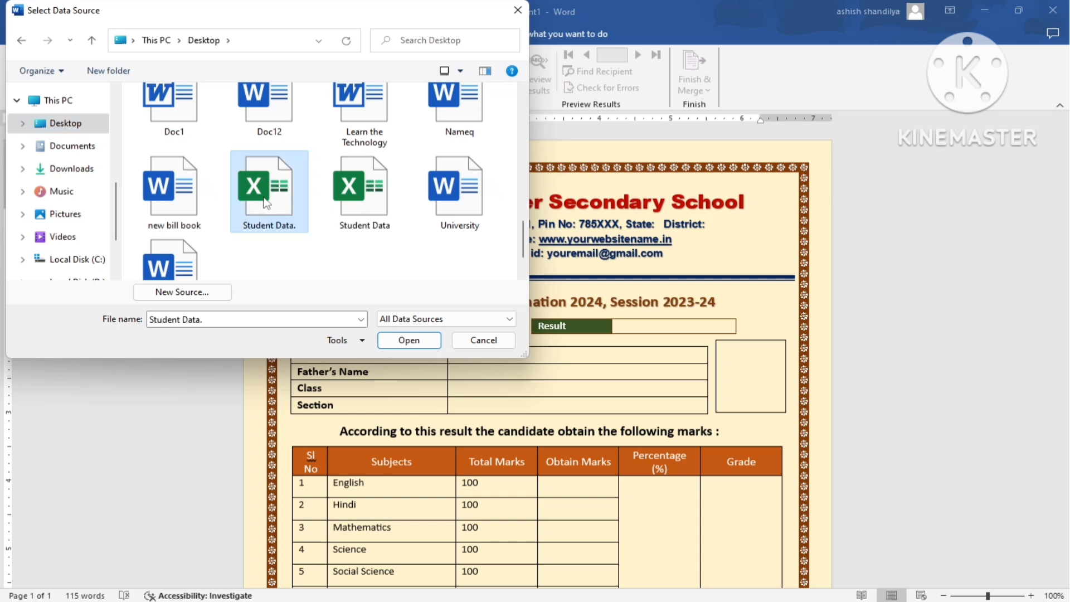
{"action": "left_click", "coordinate": [409, 339]}
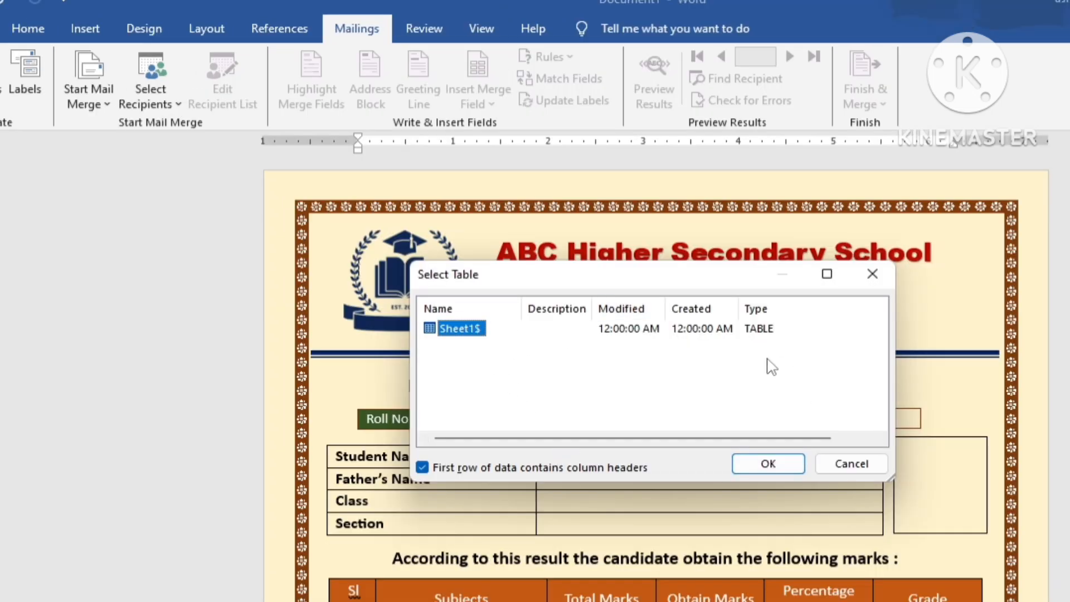
{"action": "left_click", "coordinate": [780, 464]}
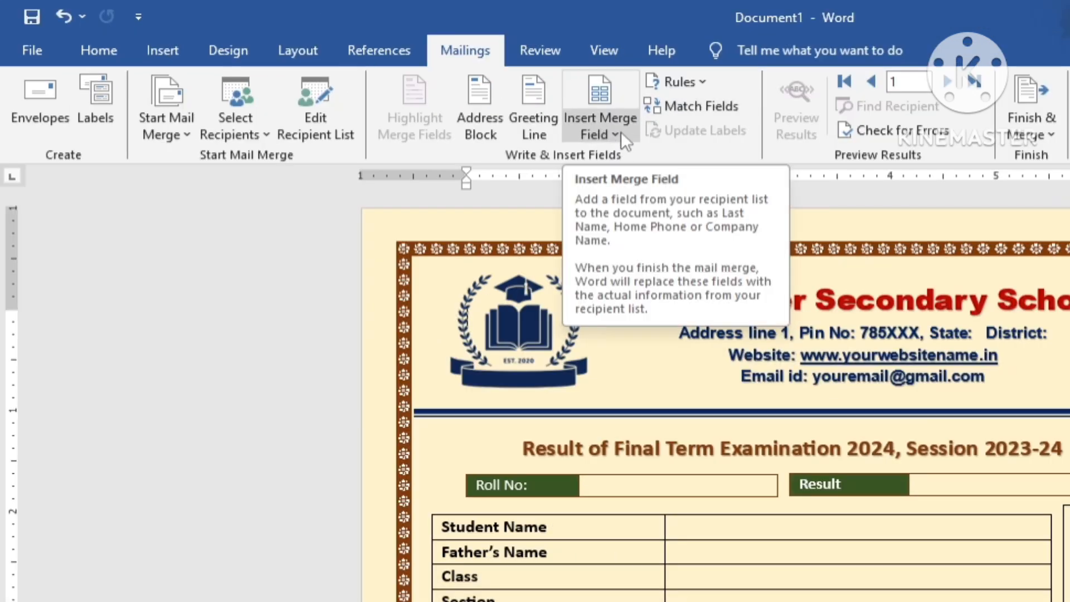
Insert the Roll_No merge field in the box beside Roll No and the Result merge field in the box beside Result.
{"action": "left_click", "coordinate": [617, 116]}
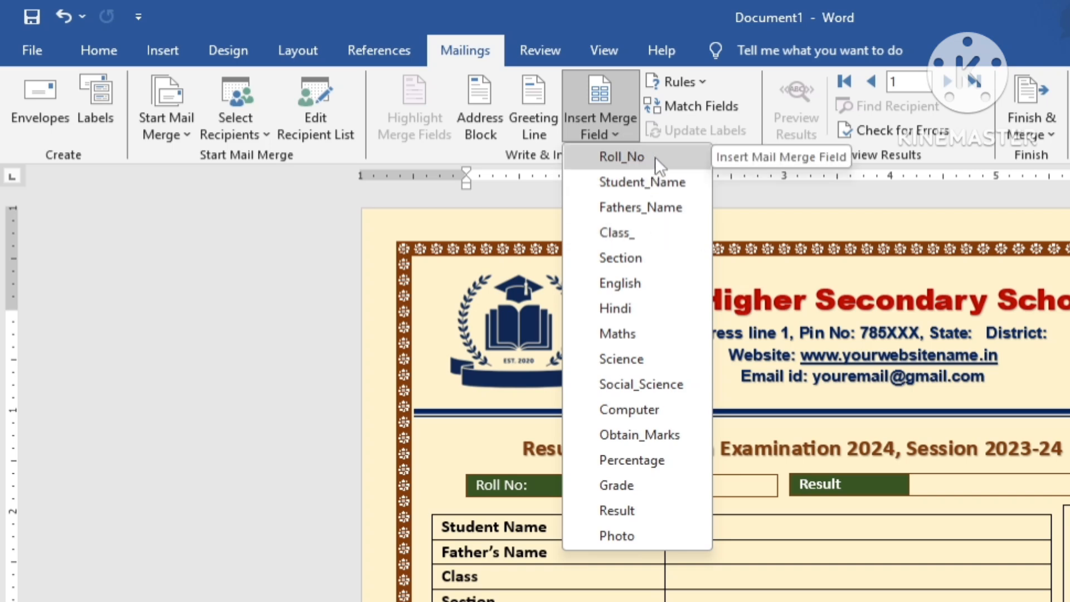
{"action": "left_click", "coordinate": [708, 104]}
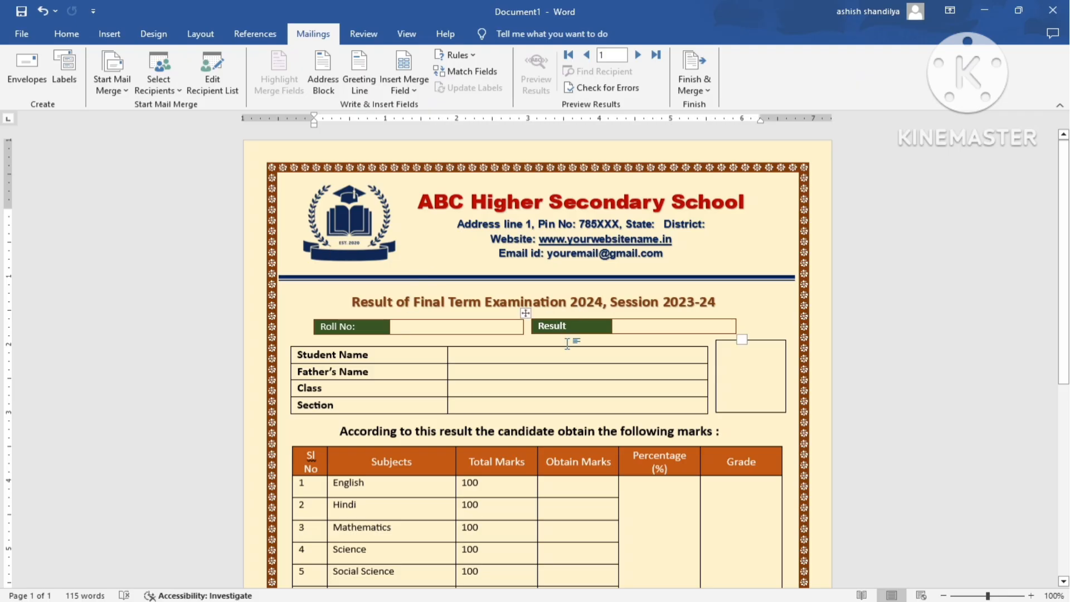
{"action": "scroll", "coordinate": [544, 340], "scroll_direction": "down", "scroll_amount": 2}
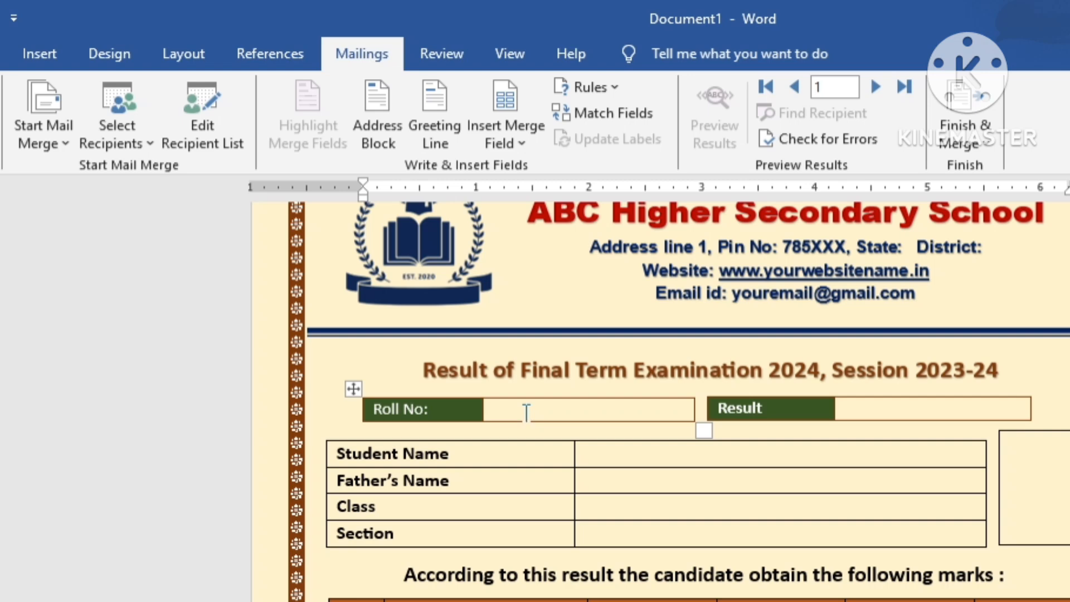
{"action": "left_click", "coordinate": [526, 412]}
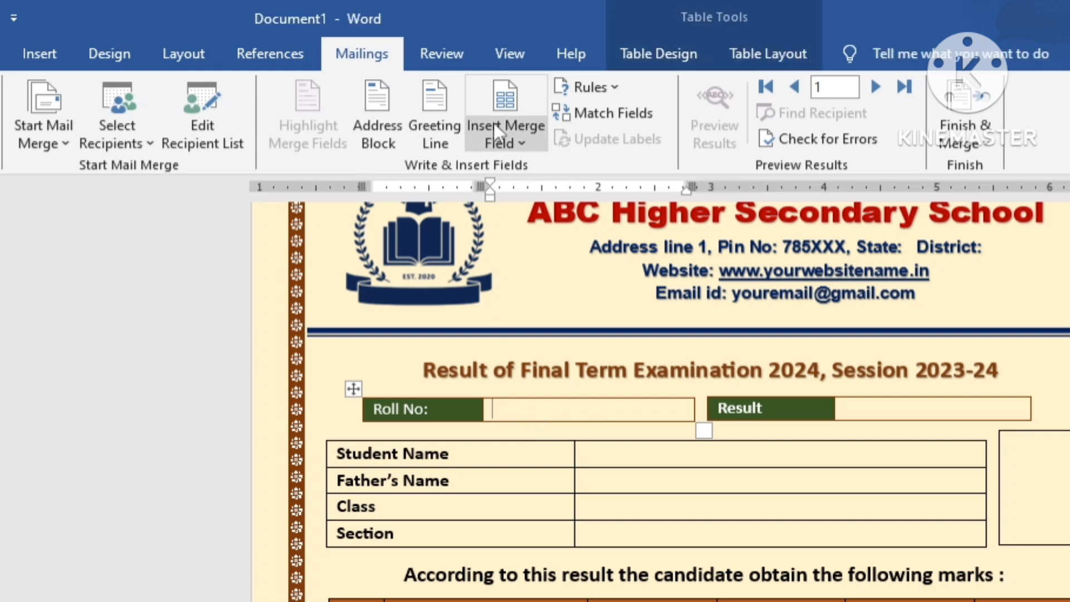
{"action": "left_click", "coordinate": [519, 120]}
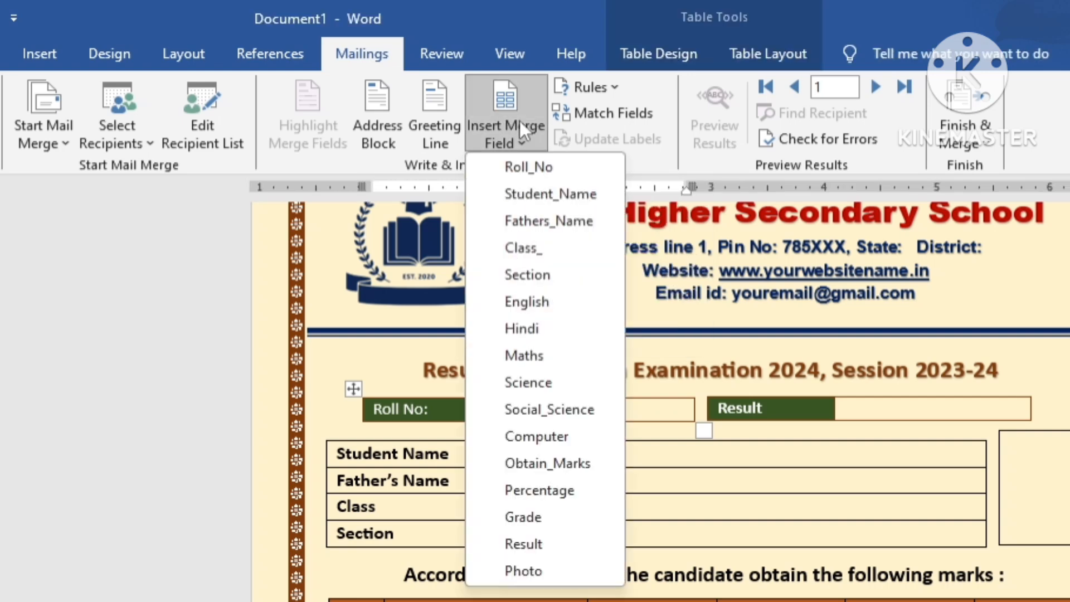
{"action": "left_click", "coordinate": [541, 167]}
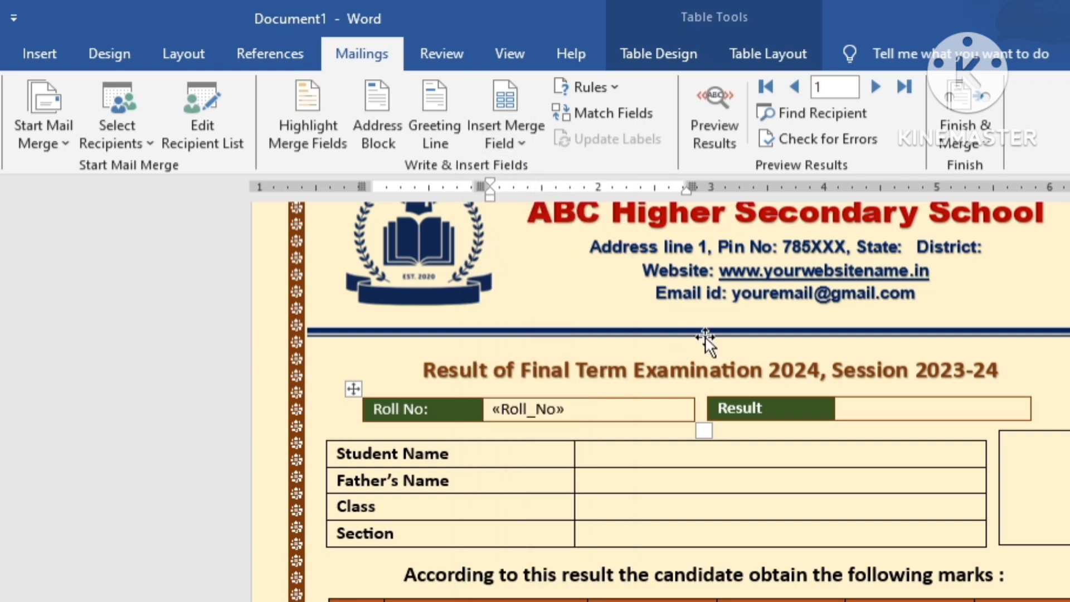
{"action": "left_click", "coordinate": [906, 409]}
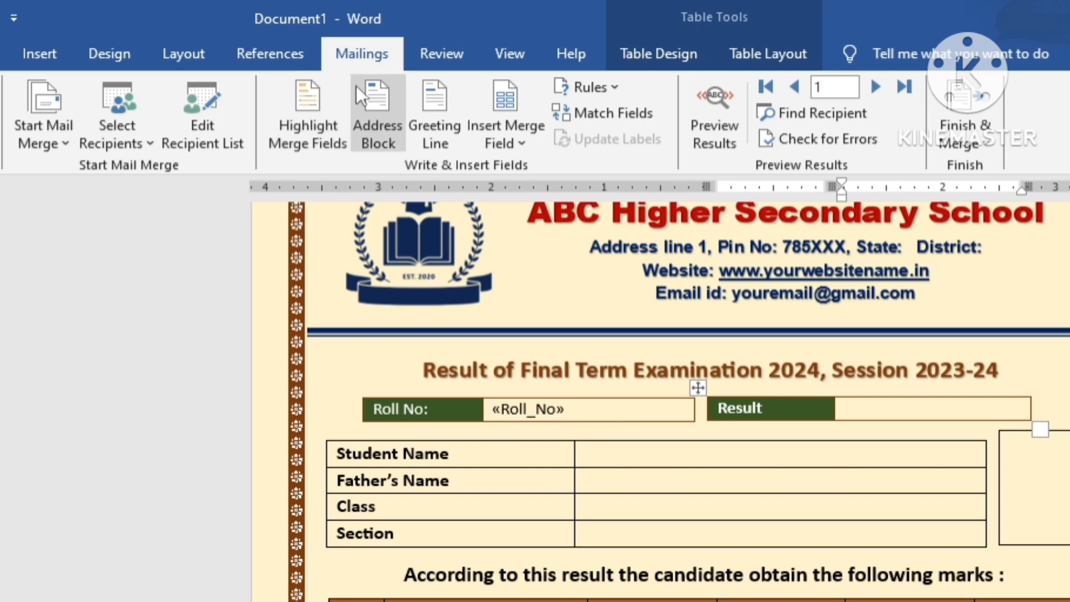
{"action": "left_click", "coordinate": [516, 138]}
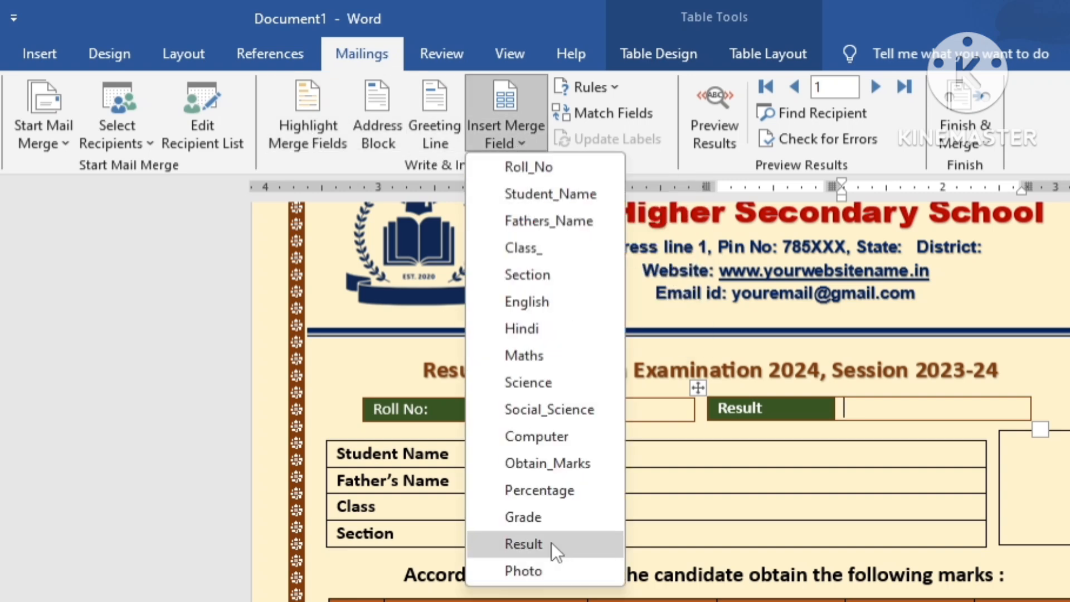
{"action": "left_click", "coordinate": [524, 544]}
Insert the Student_Name and Fathers_Name merge fields in the cells beside Student Name and Father's Name.
{"action": "scroll", "coordinate": [549, 519], "scroll_direction": "down", "scroll_amount": 3}
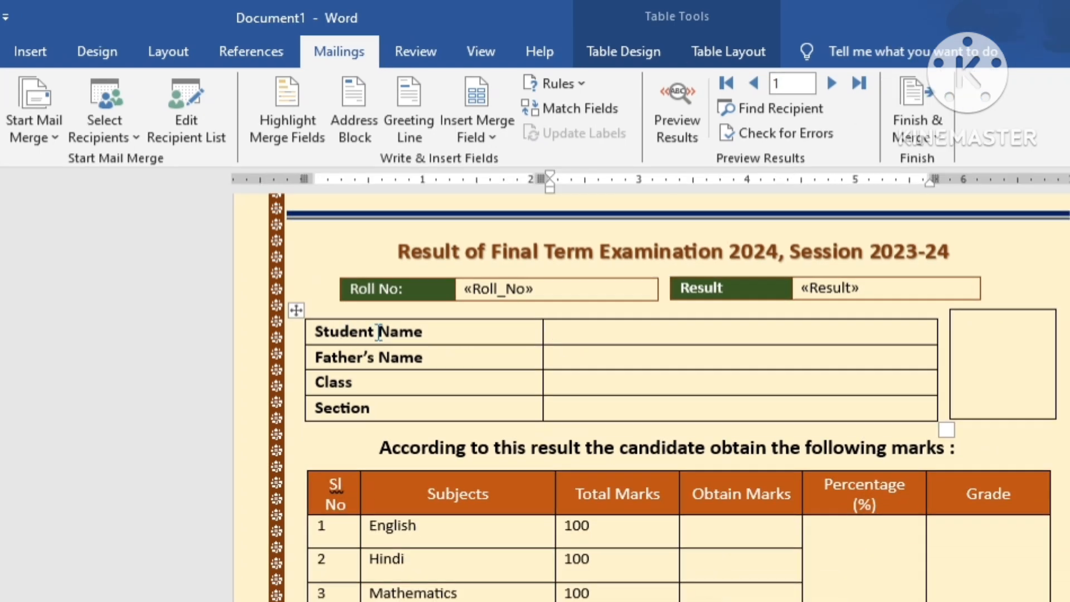
{"action": "left_click", "coordinate": [603, 354]}
{"action": "left_click", "coordinate": [478, 136]}
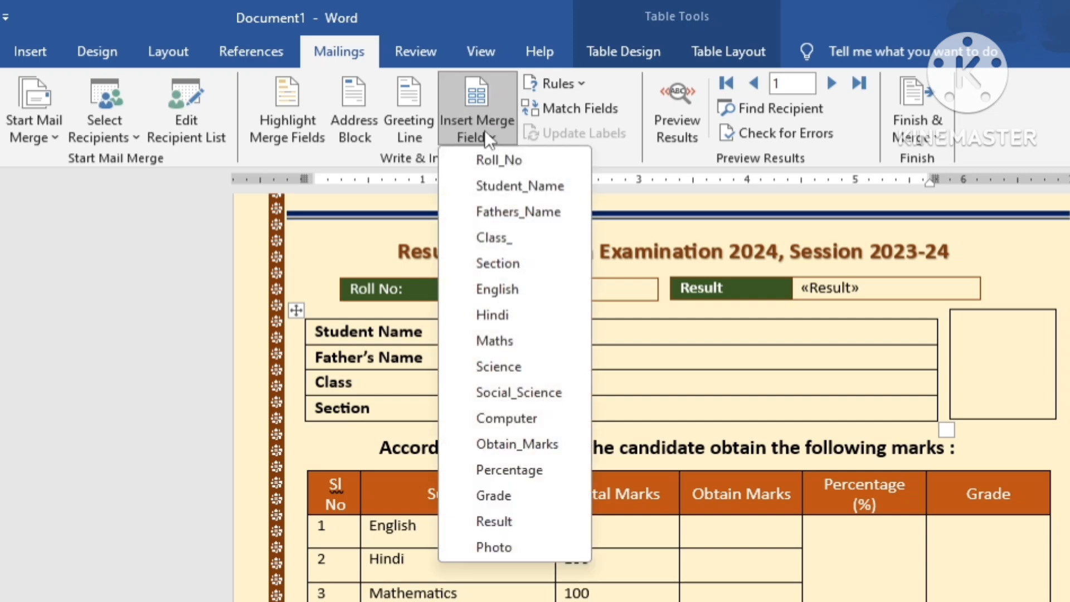
{"action": "left_click", "coordinate": [521, 188]}
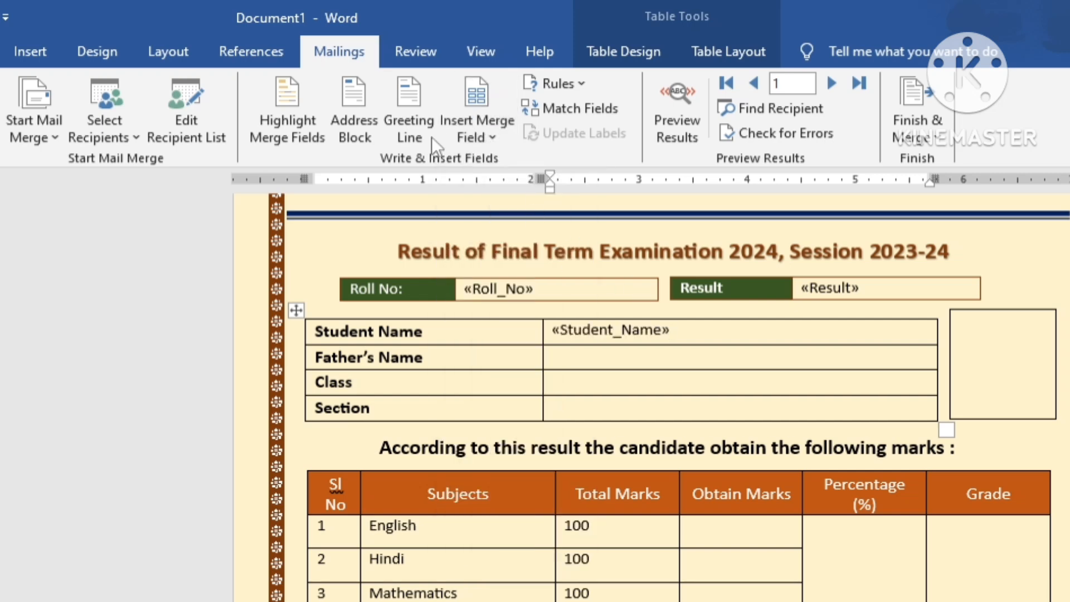
{"action": "left_click", "coordinate": [583, 356]}
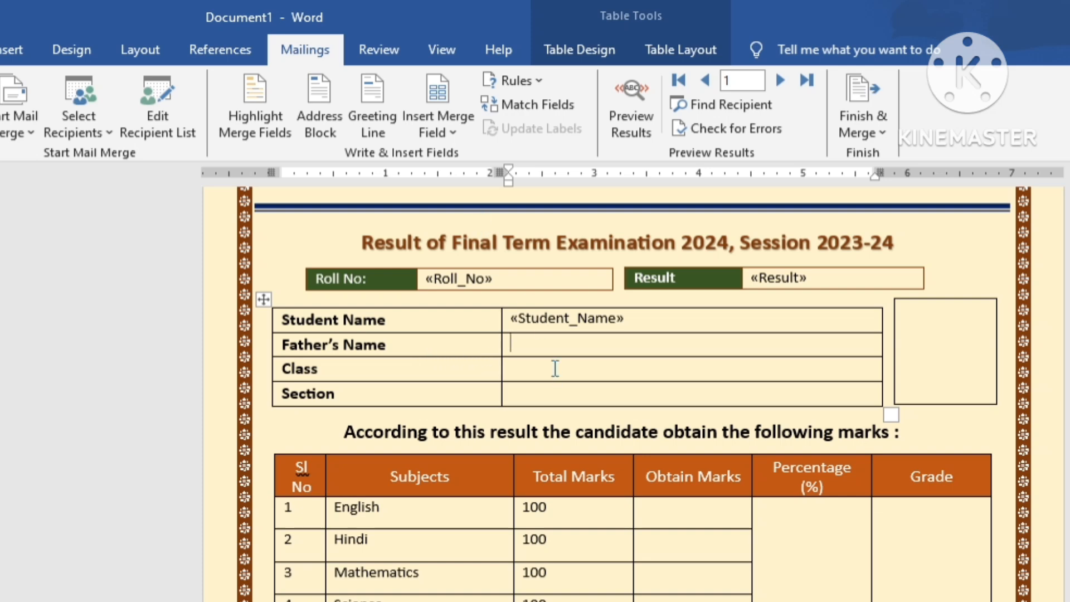
{"action": "left_click", "coordinate": [448, 131]}
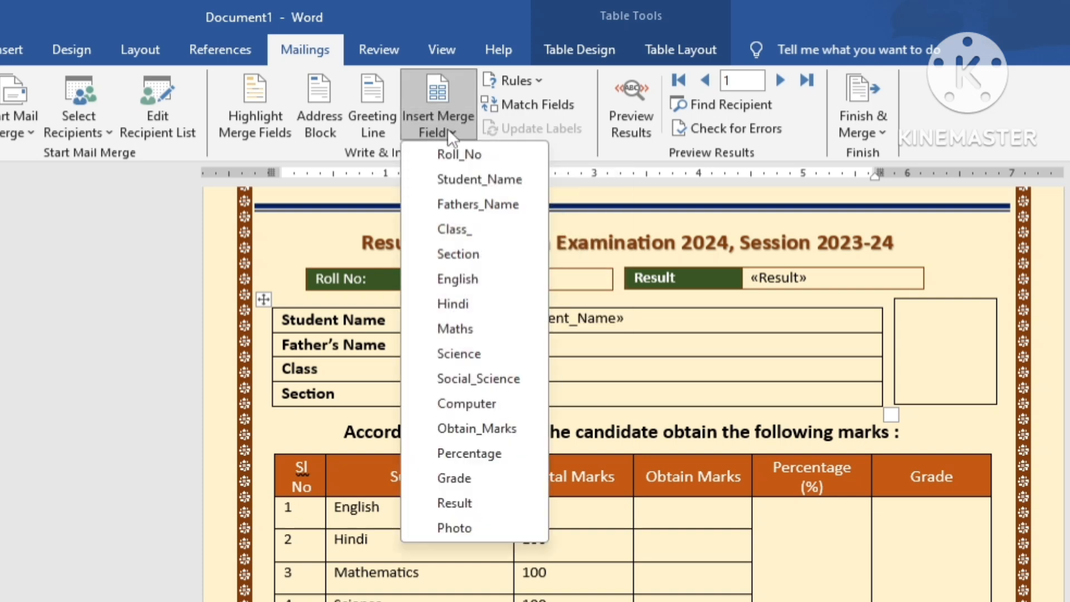
{"action": "left_click", "coordinate": [479, 205]}
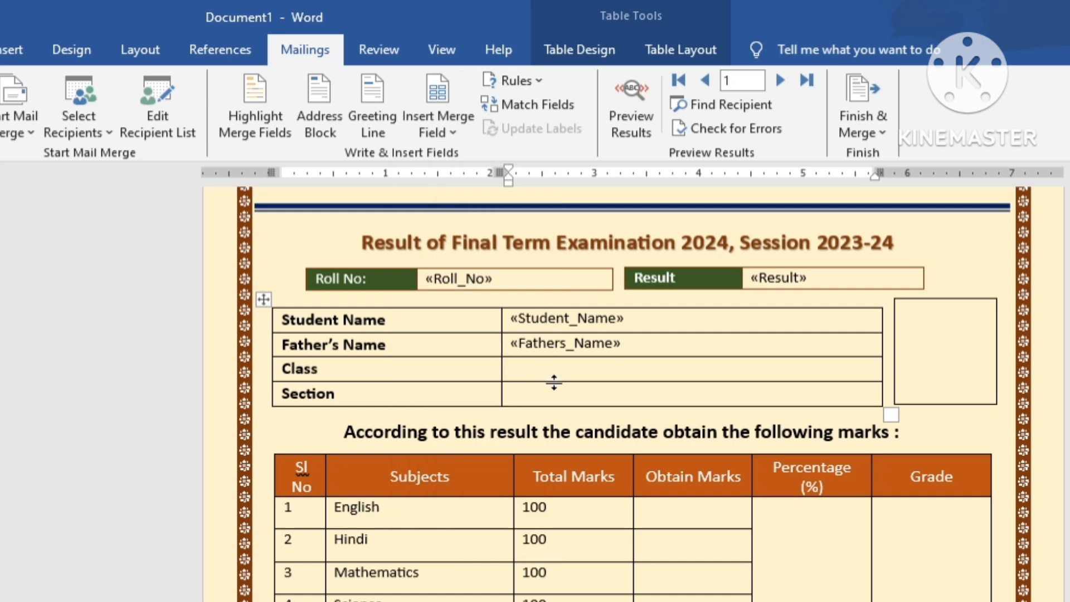
Insert the Class_ and Section merge fields in the Class and Section rows of the student details table.
{"action": "left_click", "coordinate": [550, 369]}
{"action": "left_click", "coordinate": [449, 132]}
{"action": "left_click", "coordinate": [462, 229]}
{"action": "left_click", "coordinate": [536, 397]}
{"action": "left_click", "coordinate": [449, 132]}
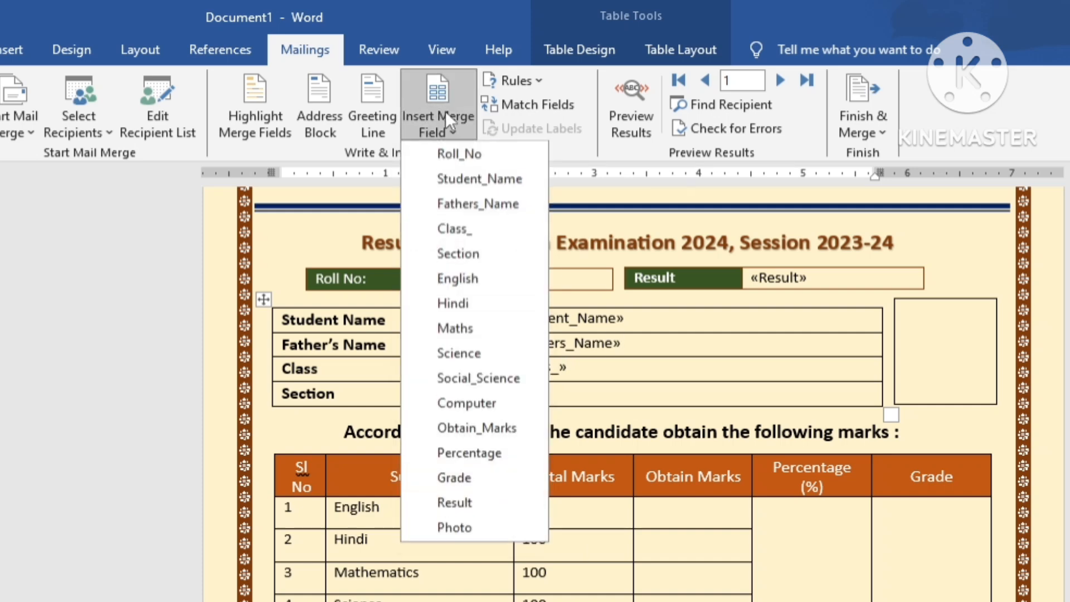
{"action": "left_click", "coordinate": [460, 250]}
Insert the English and Hindi merge fields in the Obtain Marks cells of the English and Hindi rows.
{"action": "scroll", "coordinate": [899, 384], "scroll_direction": "down", "scroll_amount": 4}
{"action": "left_click", "coordinate": [672, 316]}
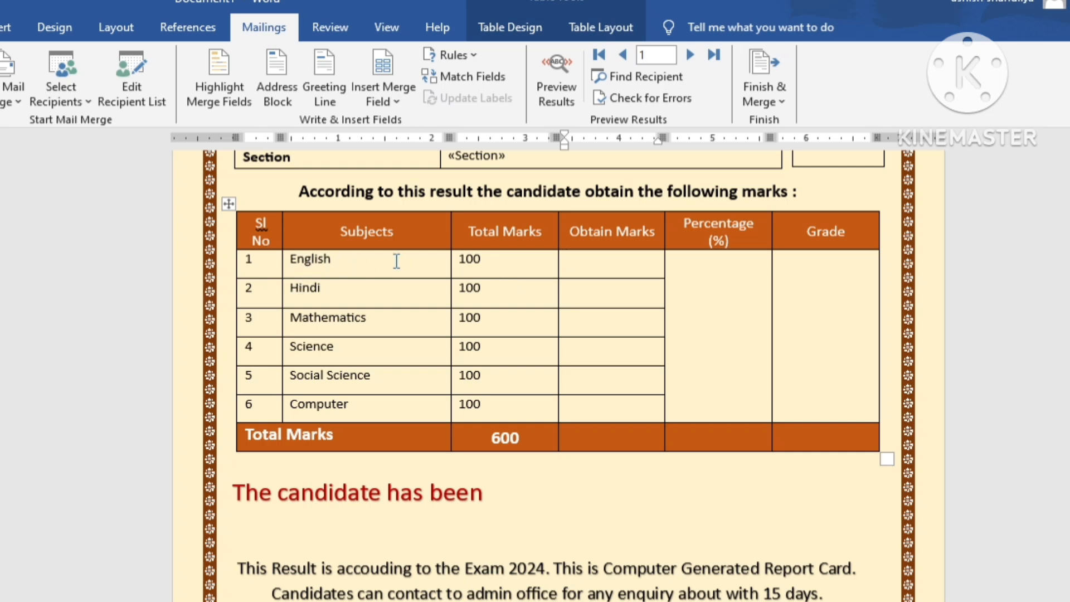
{"action": "left_click", "coordinate": [394, 102]}
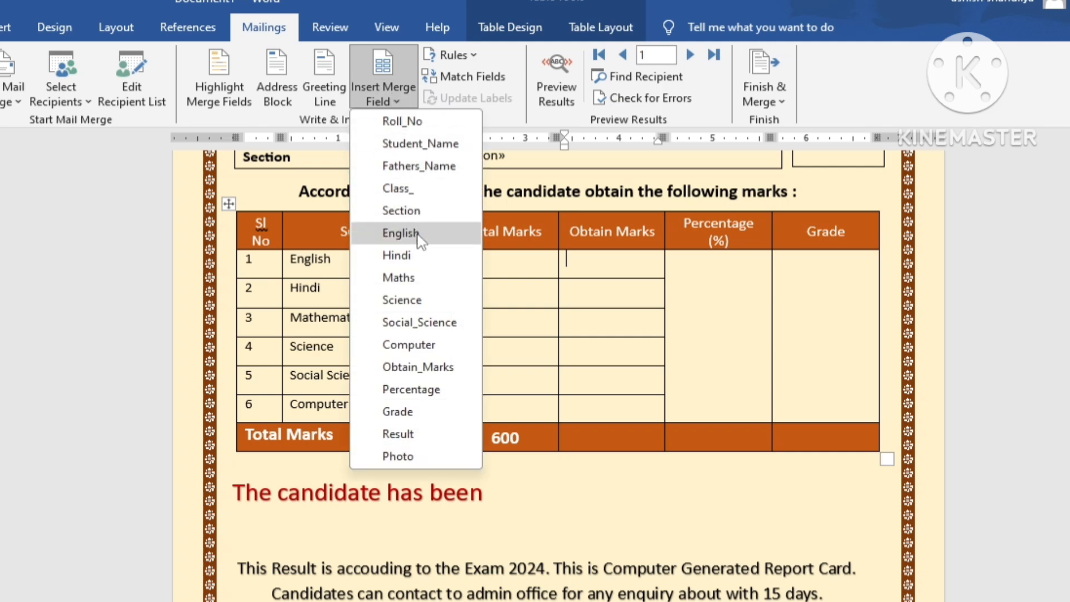
{"action": "left_click", "coordinate": [411, 232]}
{"action": "left_click", "coordinate": [596, 291]}
{"action": "left_click", "coordinate": [389, 101]}
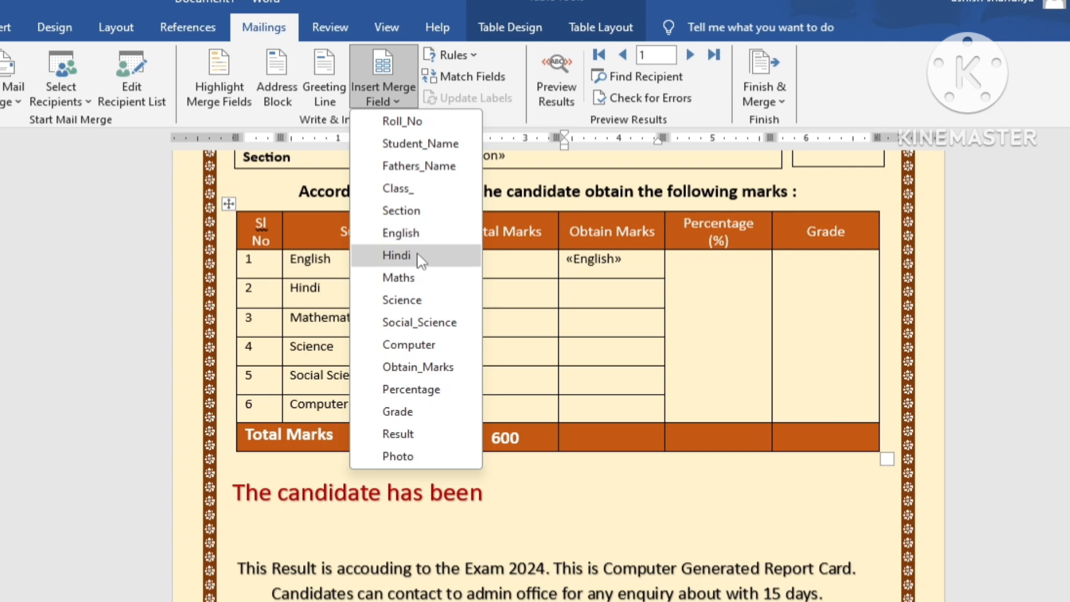
{"action": "left_click", "coordinate": [421, 260]}
Insert the Maths and Science merge fields in the Obtain Marks cells of the Mathematics and Science rows.
{"action": "left_click", "coordinate": [597, 322]}
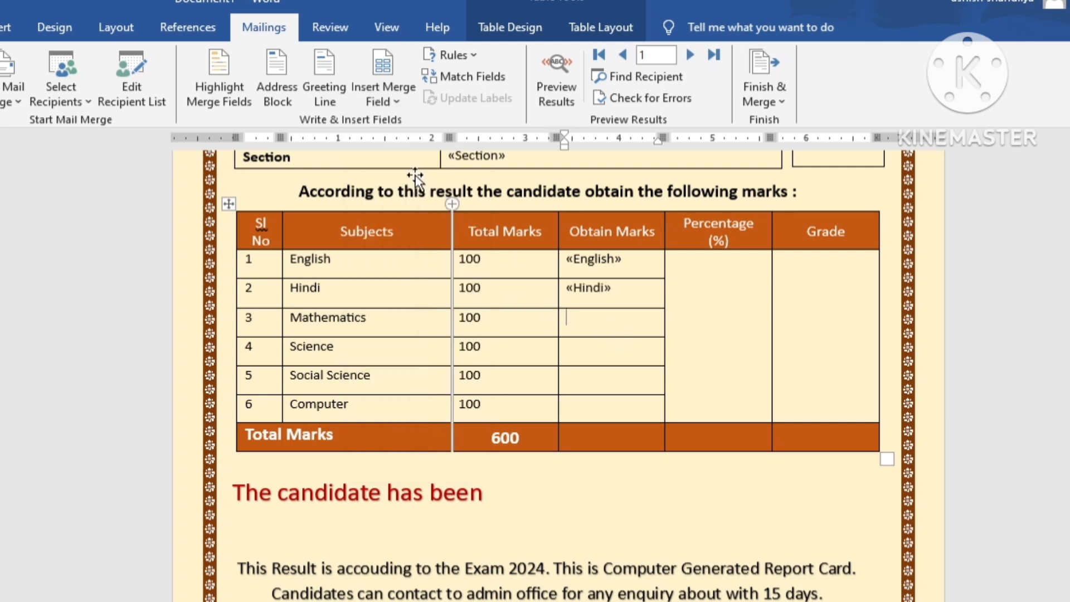
{"action": "left_click", "coordinate": [390, 101]}
{"action": "left_click", "coordinate": [411, 281]}
{"action": "left_click", "coordinate": [604, 347]}
{"action": "left_click", "coordinate": [385, 92]}
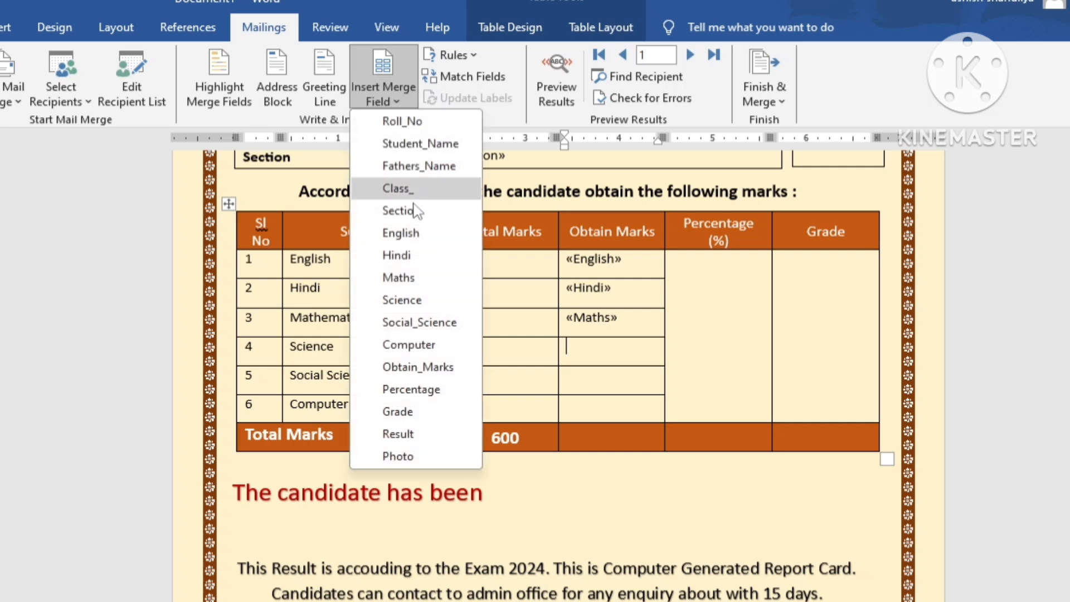
{"action": "left_click", "coordinate": [416, 300]}
Insert the Social_Science and Computer merge fields in the Obtain Marks cells of the Social Science and Computer rows.
{"action": "left_click", "coordinate": [579, 385]}
{"action": "left_click", "coordinate": [384, 94]}
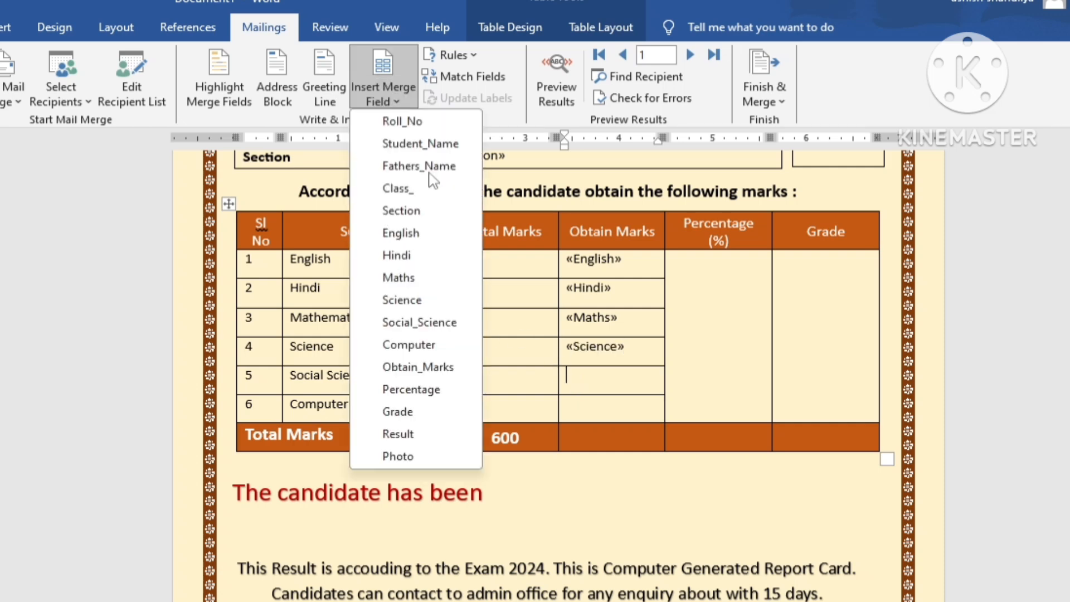
{"action": "left_click", "coordinate": [428, 323]}
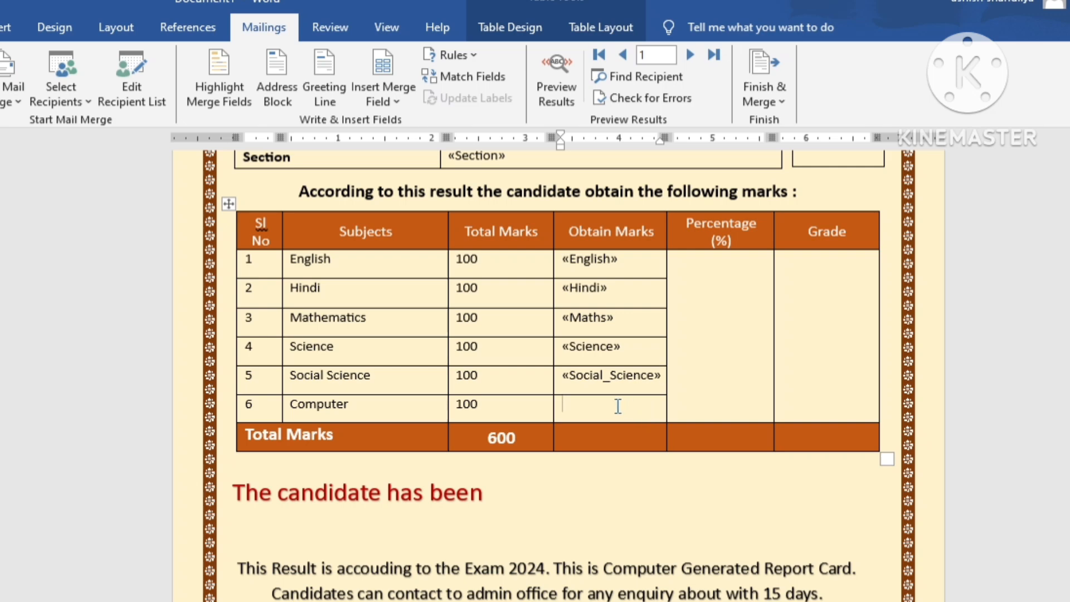
{"action": "left_click", "coordinate": [383, 92]}
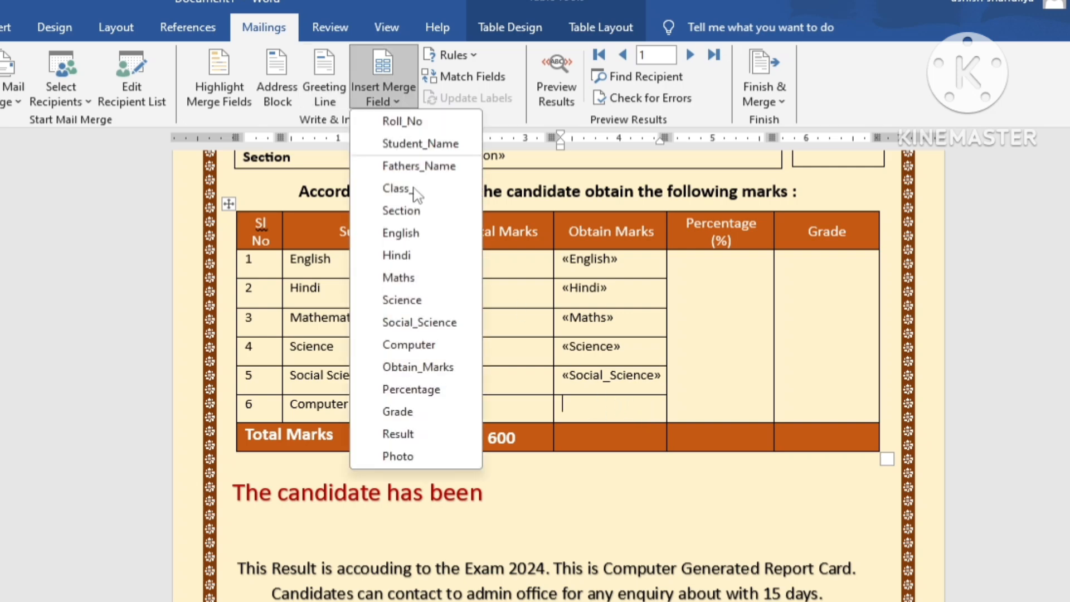
{"action": "left_click", "coordinate": [432, 345]}
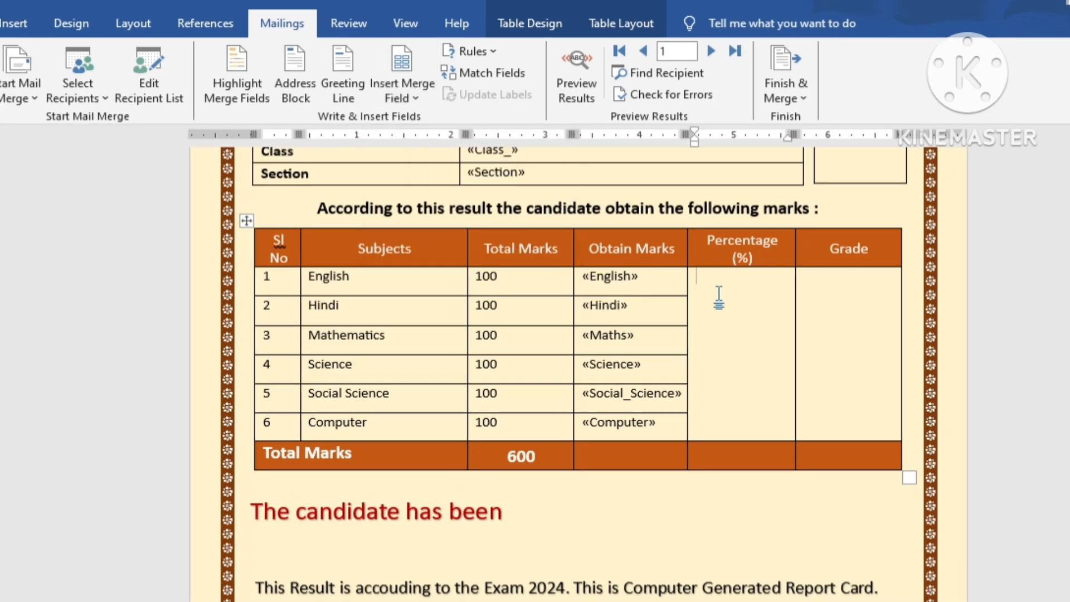
Insert the Percentage and Grade merge fields in the Percentage (%) and Grade cells of the marks table.
{"action": "left_click", "coordinate": [709, 276]}
{"action": "left_click", "coordinate": [405, 98]}
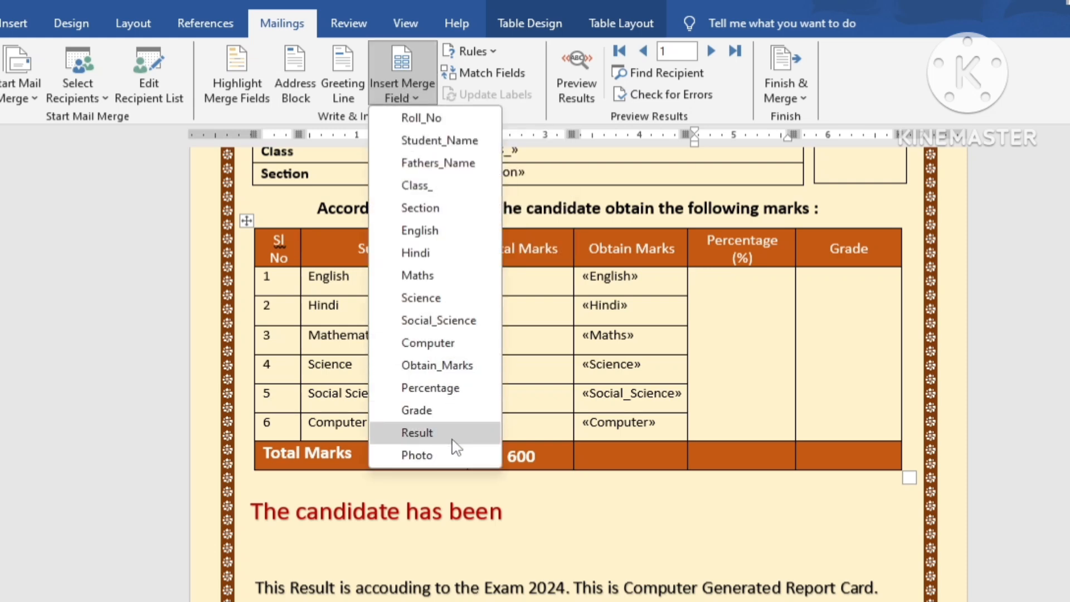
{"action": "left_click", "coordinate": [444, 388]}
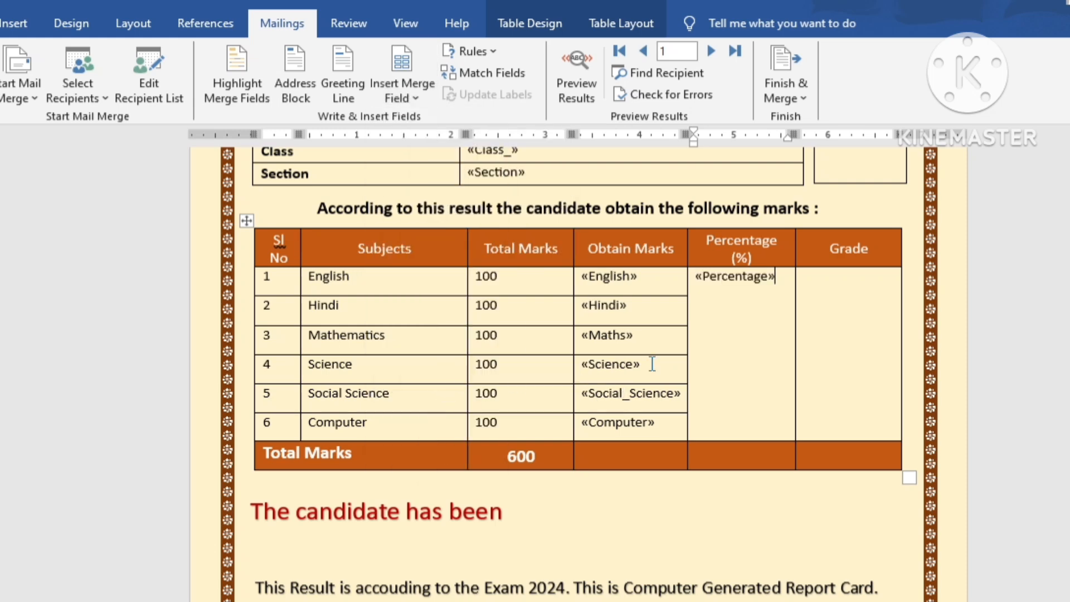
{"action": "left_click", "coordinate": [862, 315]}
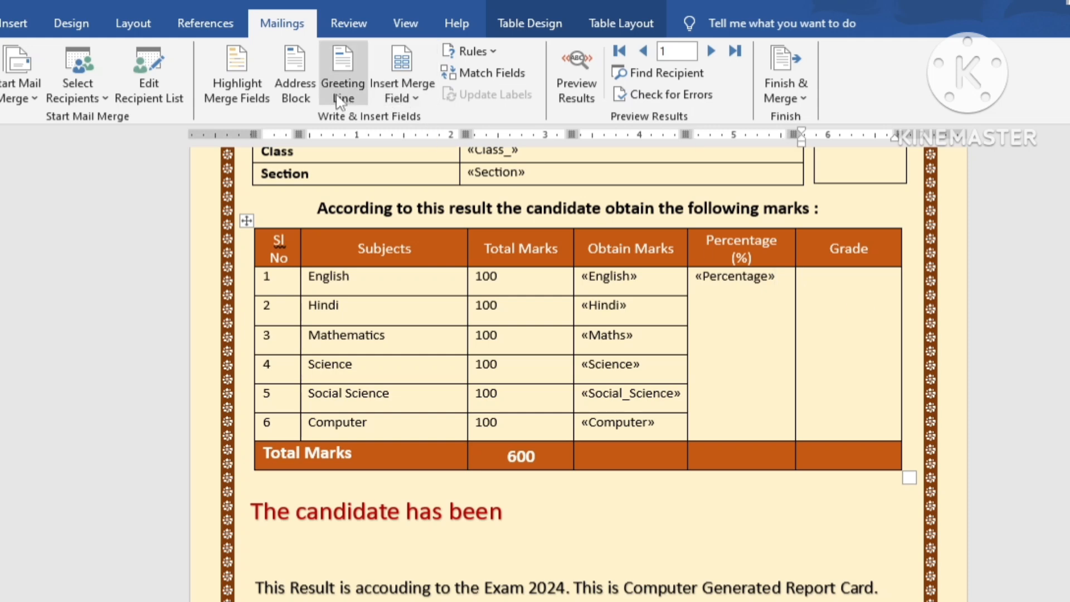
{"action": "left_click", "coordinate": [410, 100]}
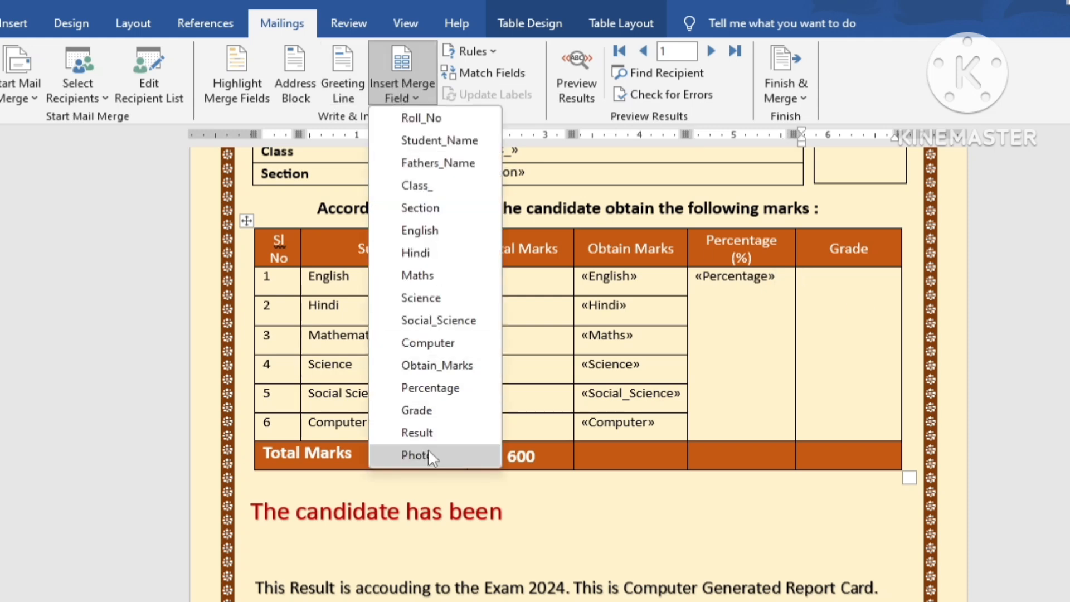
{"action": "left_click", "coordinate": [430, 411]}
Insert the Result merge field at the end of the line "The candidate has been".
{"action": "left_click", "coordinate": [520, 520]}
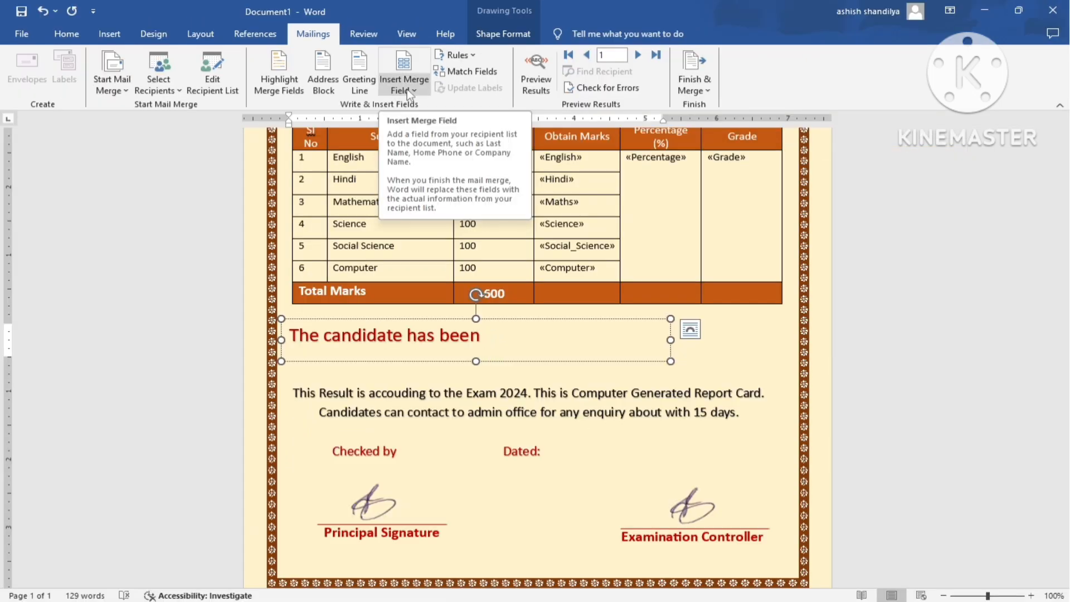
{"action": "left_click", "coordinate": [413, 90]}
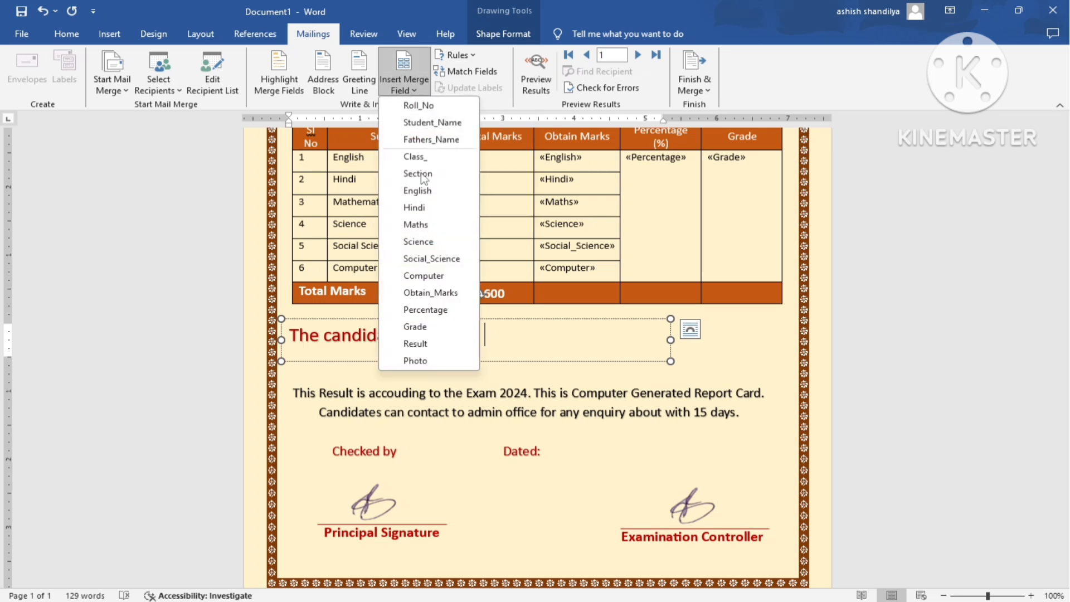
{"action": "left_click", "coordinate": [426, 343]}
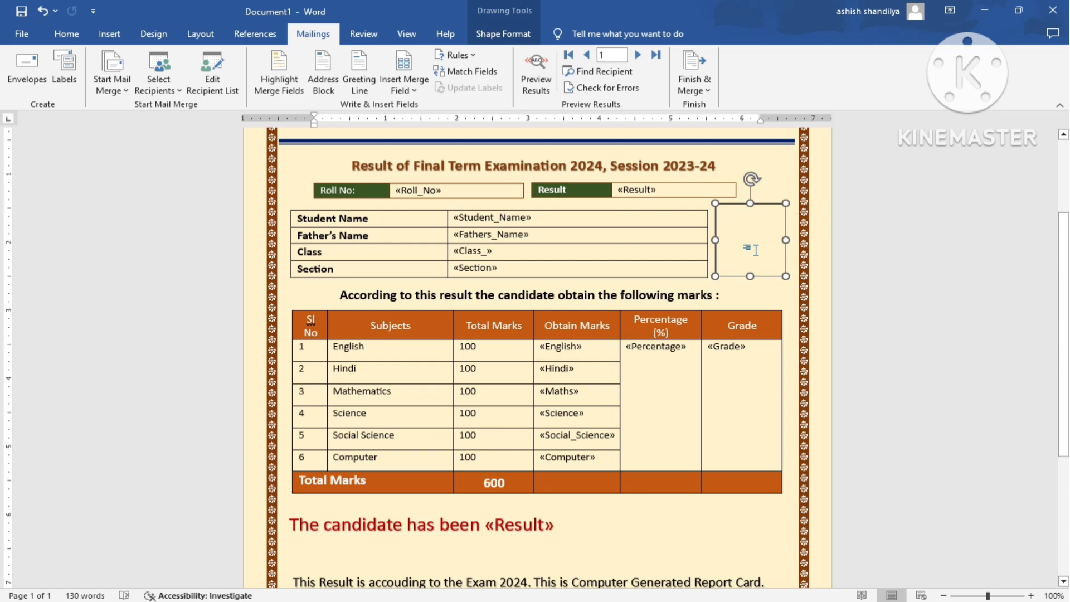
Make the photo box beside the student details table accept text and insert an empty field code in it.
{"action": "scroll", "coordinate": [756, 250], "scroll_direction": "up", "scroll_amount": 1}
{"action": "scroll", "coordinate": [747, 268], "scroll_direction": "up", "scroll_amount": 1}
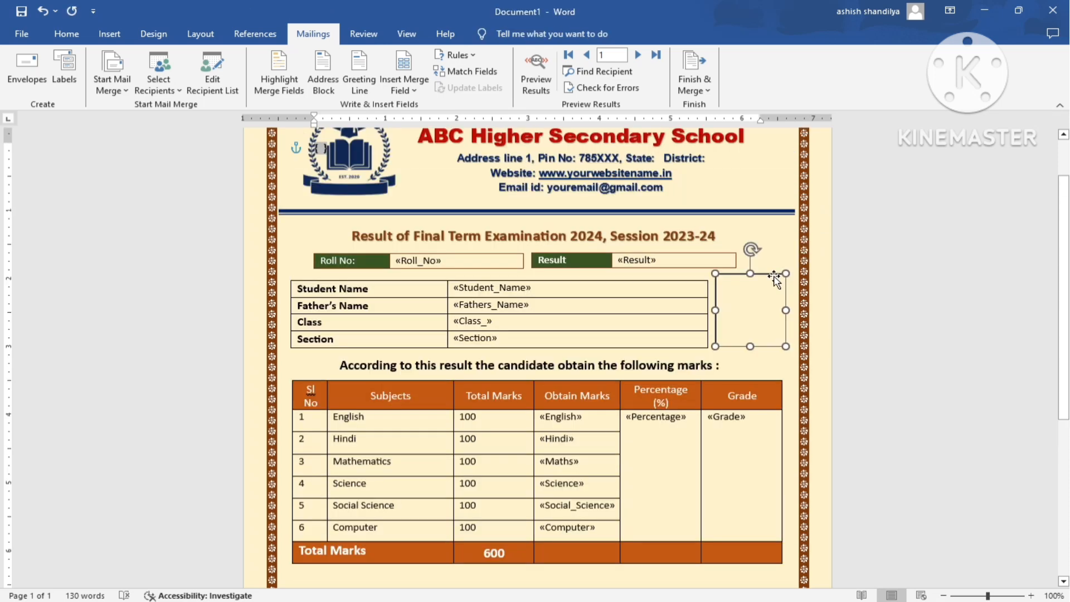
{"action": "right_click", "coordinate": [775, 282]}
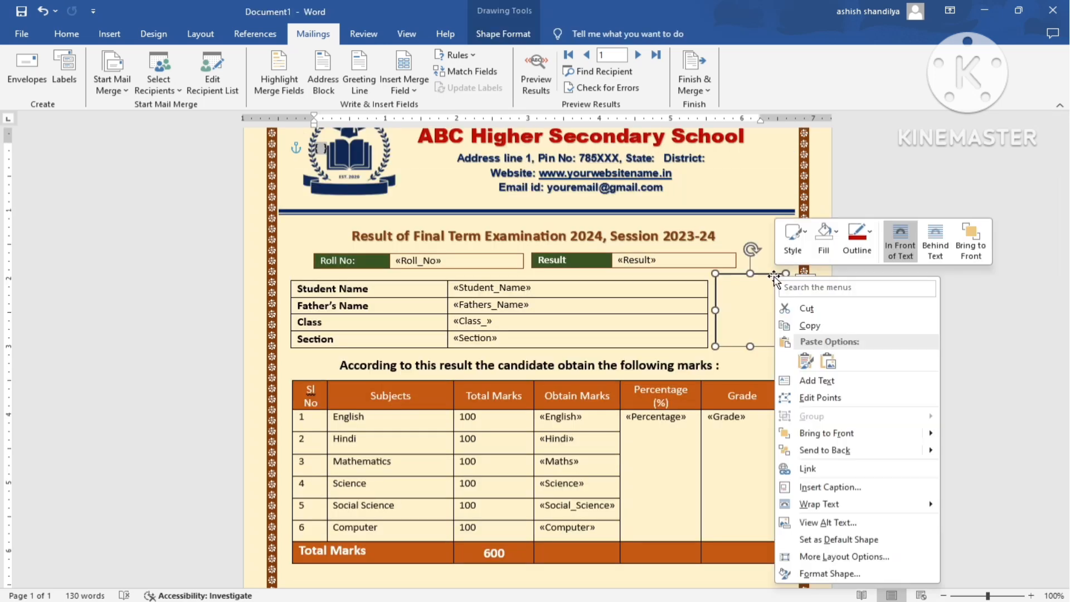
{"action": "left_click", "coordinate": [801, 381]}
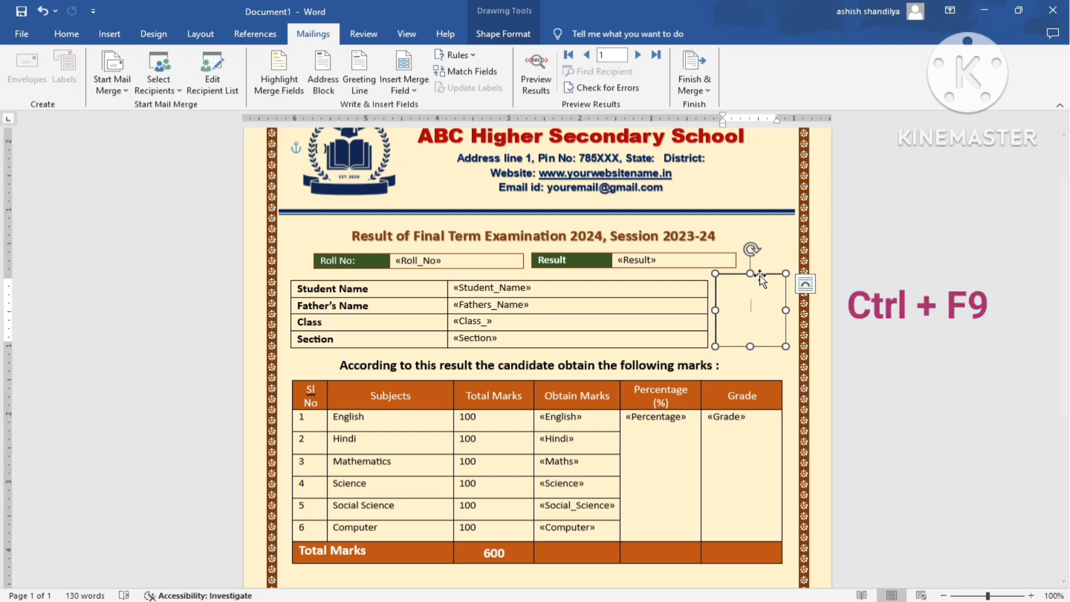
{"action": "key", "text": "ctrl+F9"}
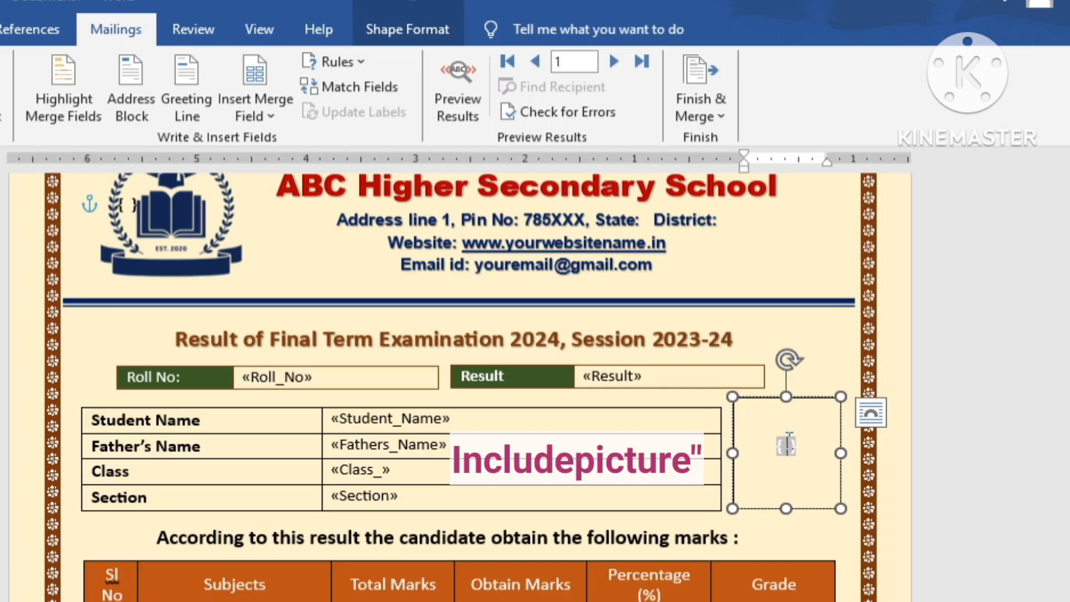
Enter includepicture" inside the photo box's field code, followed by the Photo merge field.
{"action": "type", "text": "include "}
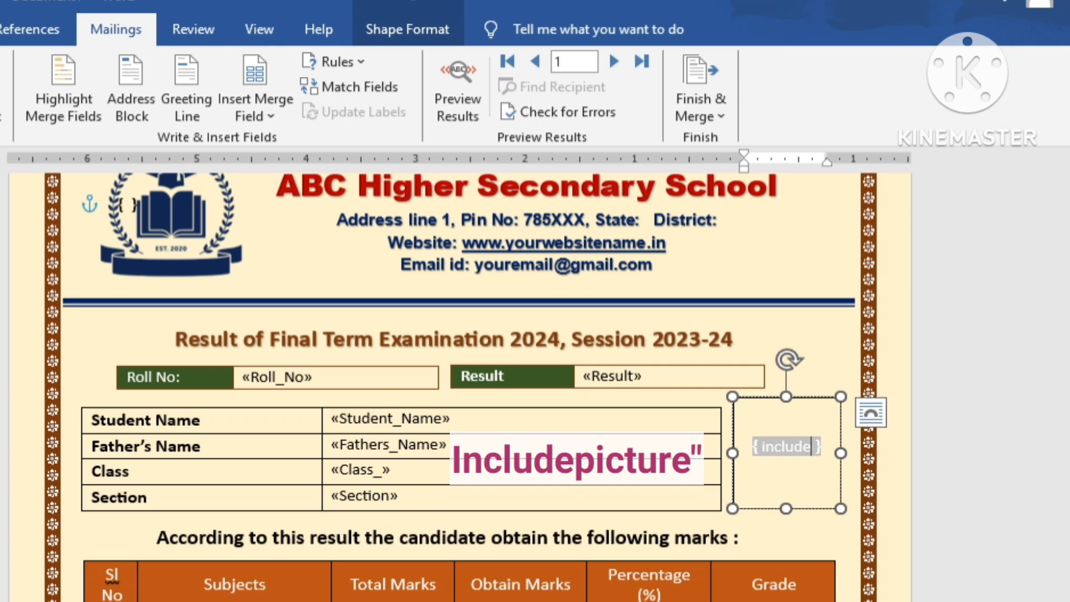
{"action": "type", "text": "picture"}
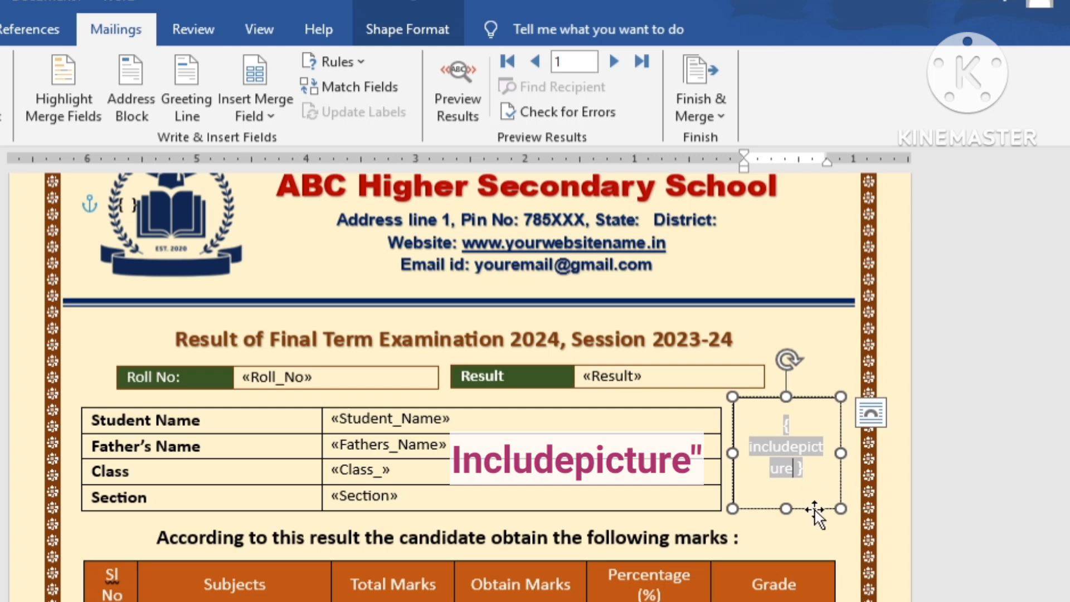
{"action": "type", "text": "\""}
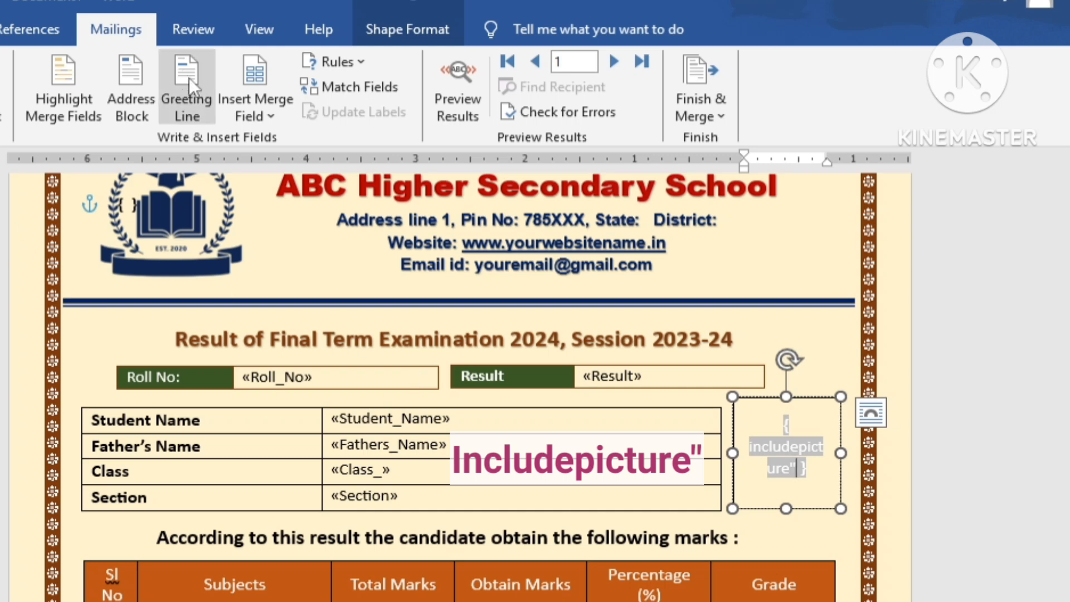
{"action": "left_click", "coordinate": [274, 108]}
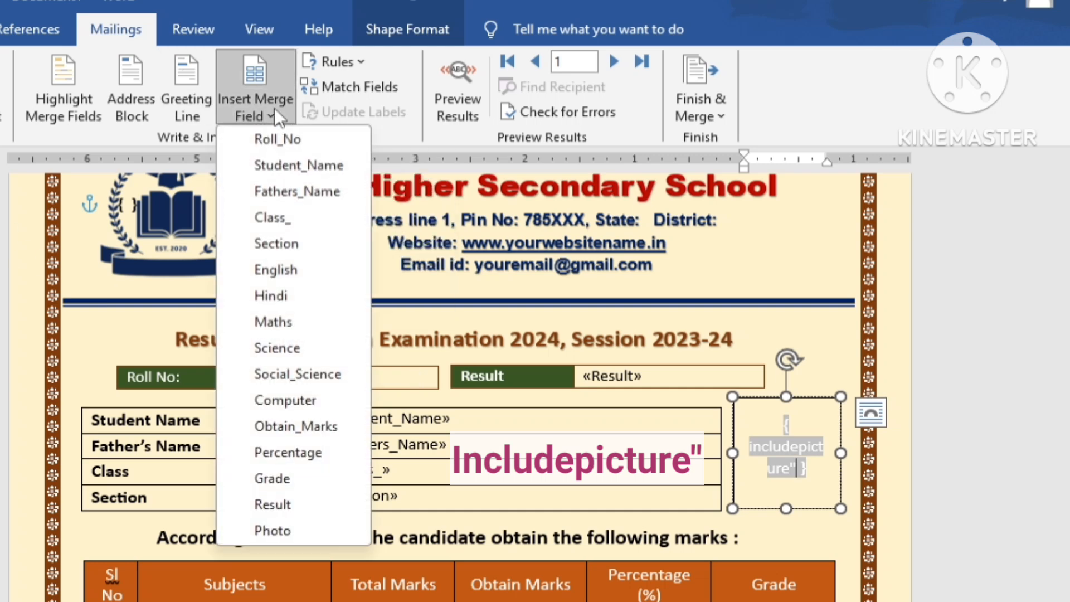
{"action": "left_click", "coordinate": [306, 529]}
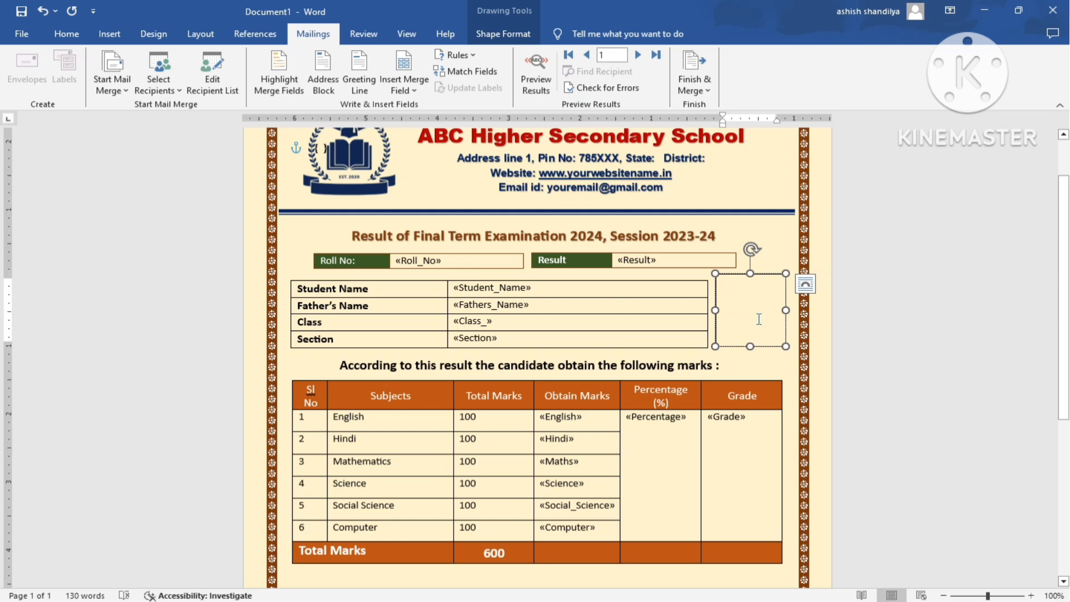
Move the Checked by and Dated line and the exam note text box slightly lower on the card.
{"action": "scroll", "coordinate": [772, 324], "scroll_direction": "down", "scroll_amount": 8}
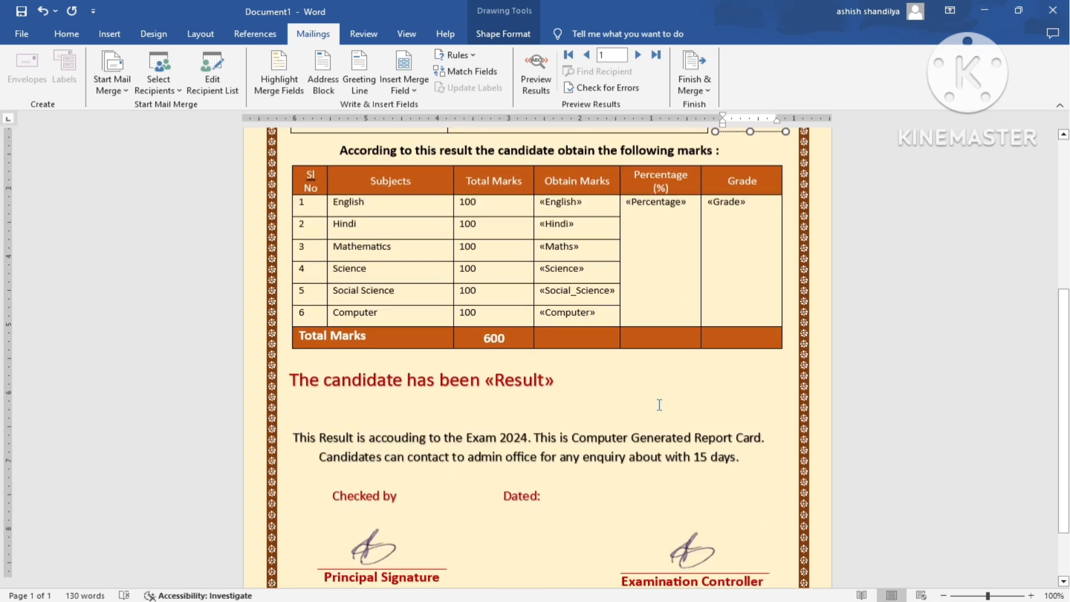
{"action": "scroll", "coordinate": [640, 423], "scroll_direction": "up", "scroll_amount": 10}
{"action": "scroll", "coordinate": [507, 455], "scroll_direction": "down", "scroll_amount": 3}
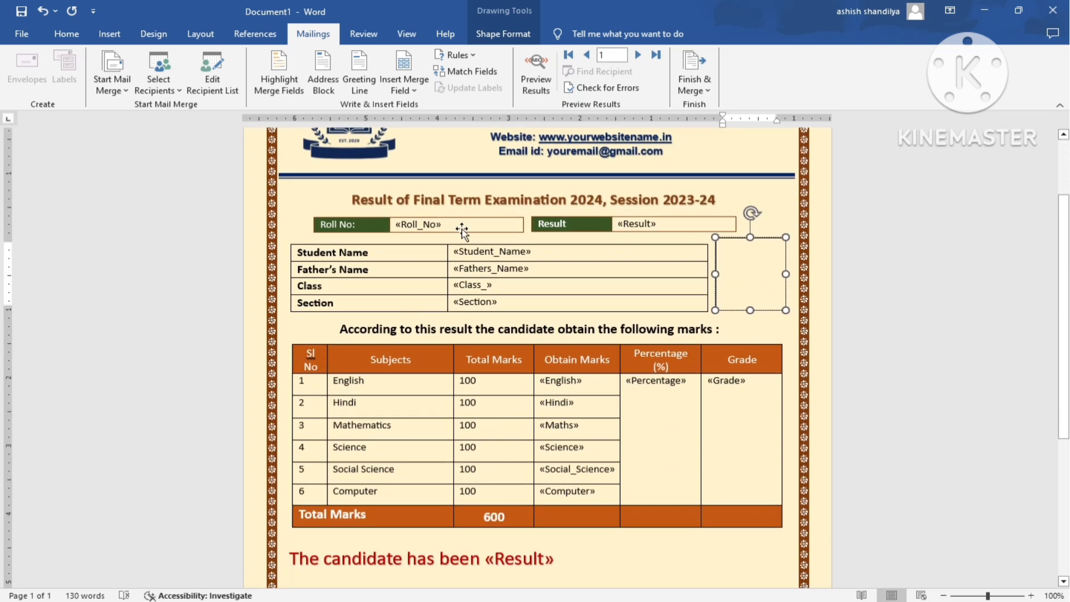
{"action": "scroll", "coordinate": [563, 320], "scroll_direction": "down", "scroll_amount": 5}
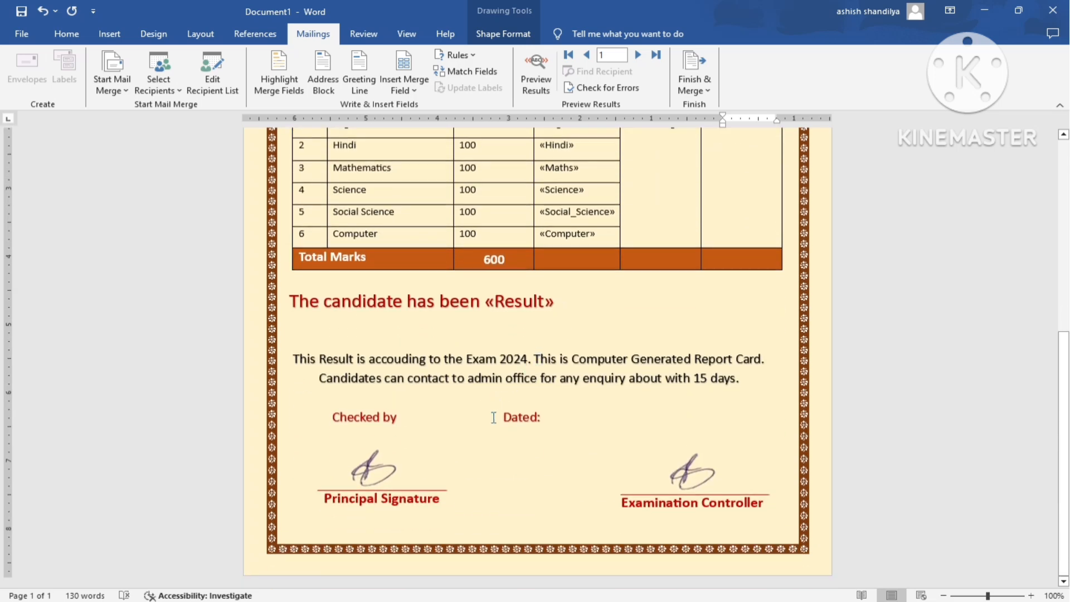
{"action": "left_click", "coordinate": [508, 412]}
{"action": "left_click", "coordinate": [523, 363]}
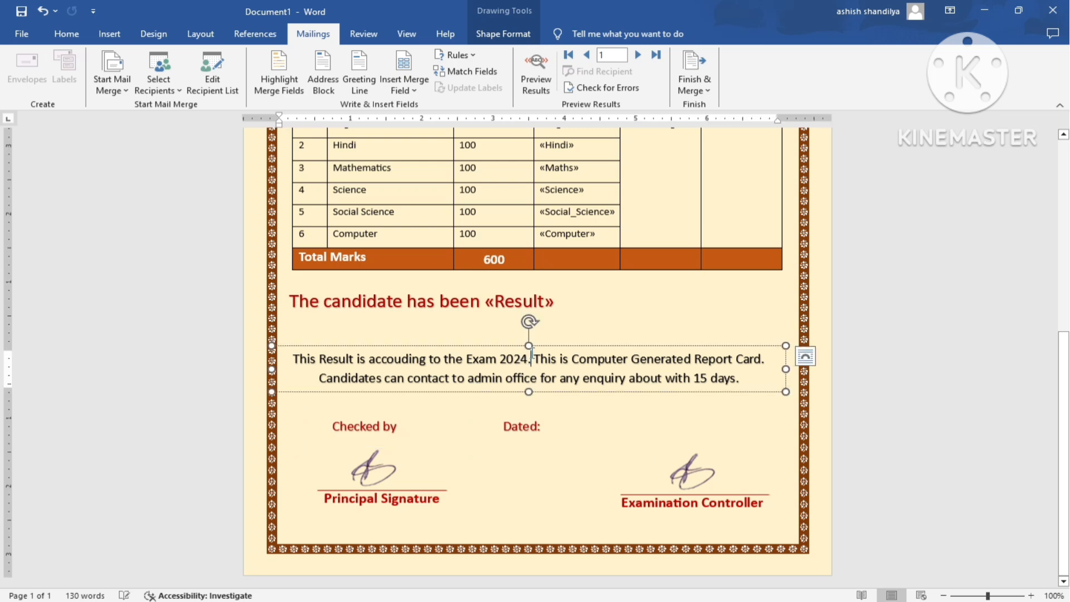
{"action": "left_click_drag", "start_coordinate": [543, 350], "coordinate": [543, 366]}
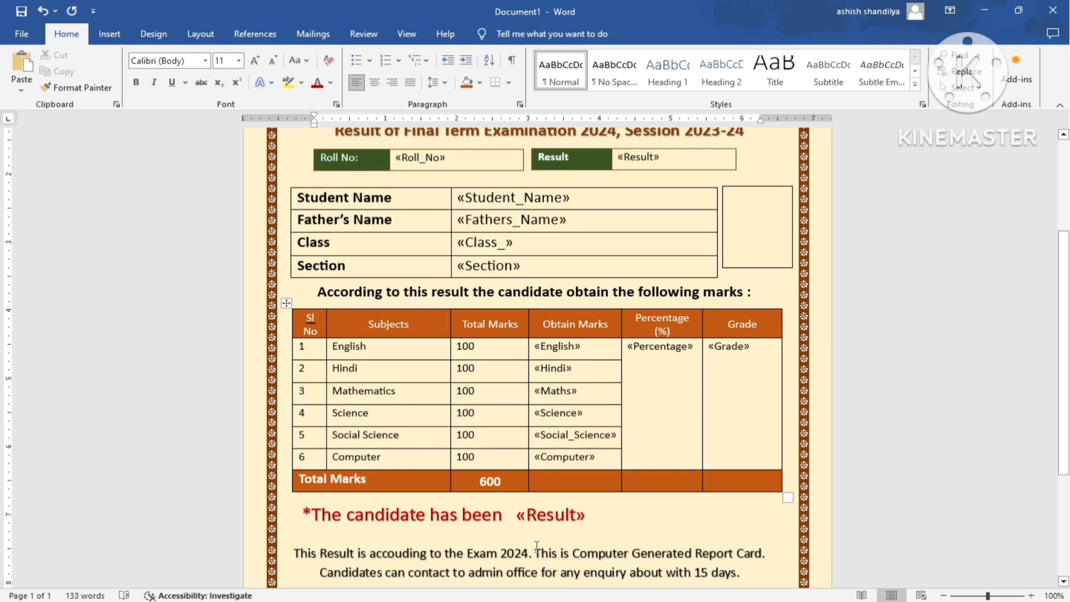
Finish the mail merge by generating editable individual documents for all records.
{"action": "scroll", "coordinate": [537, 546], "scroll_direction": "down", "scroll_amount": 4}
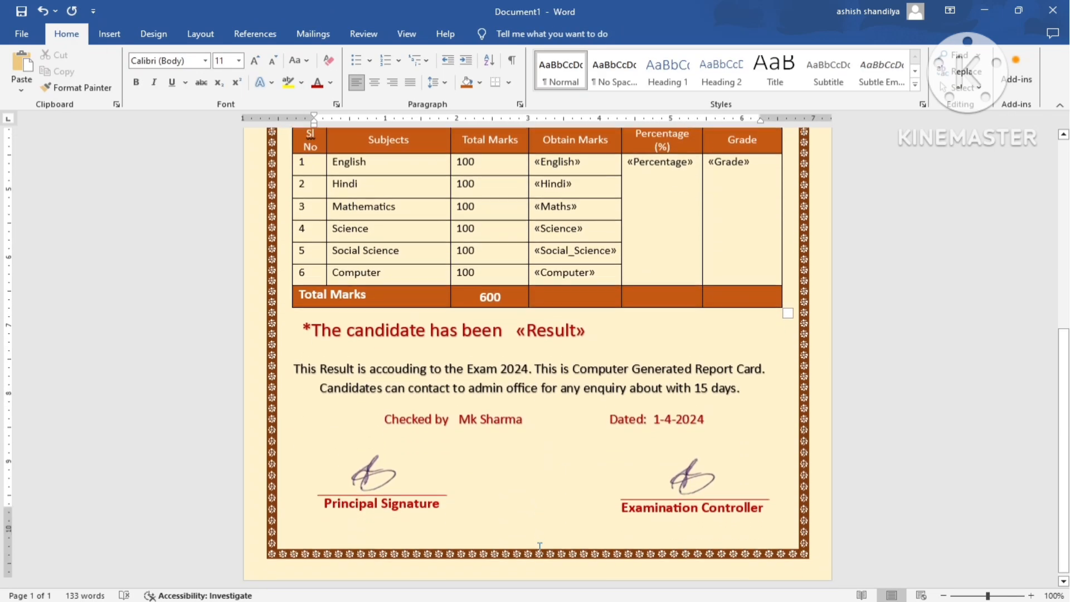
{"action": "scroll", "coordinate": [540, 546], "scroll_direction": "up", "scroll_amount": 8}
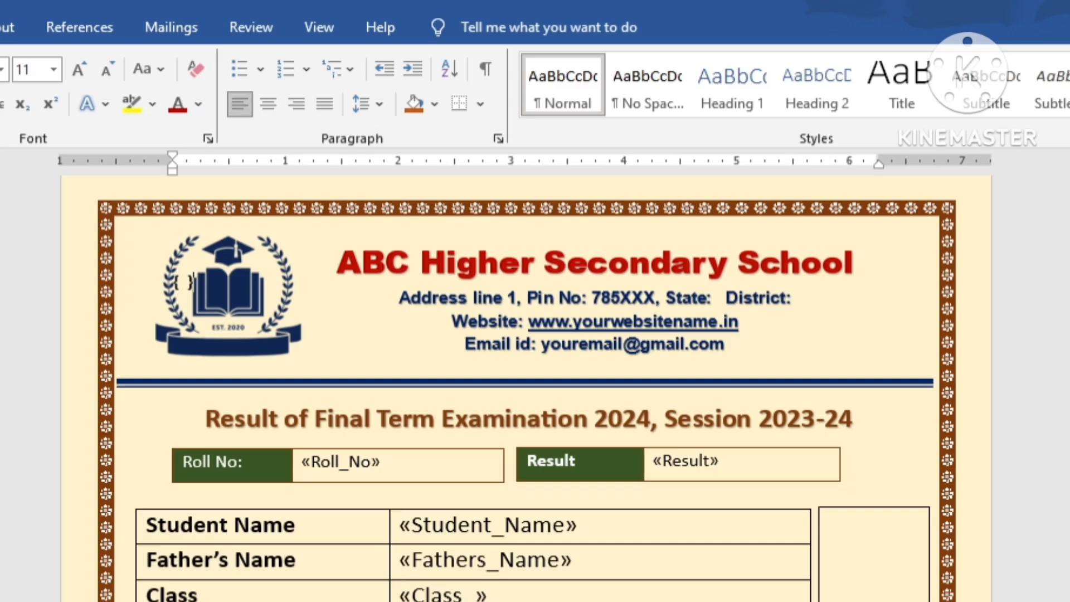
{"action": "scroll", "coordinate": [193, 282], "scroll_direction": "down", "scroll_amount": 5}
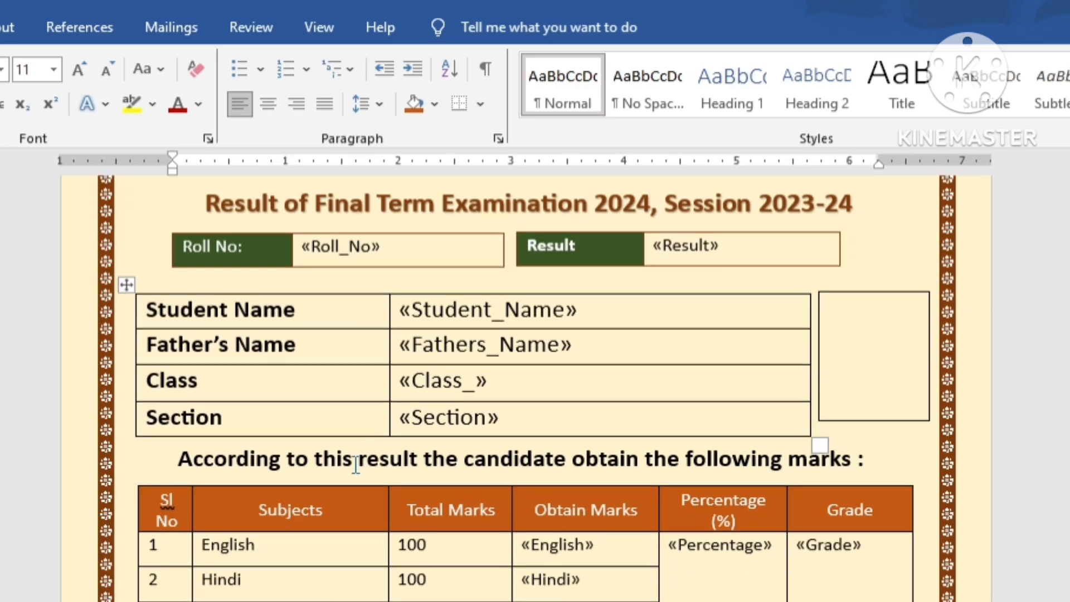
{"action": "scroll", "coordinate": [382, 436], "scroll_direction": "up", "scroll_amount": 5}
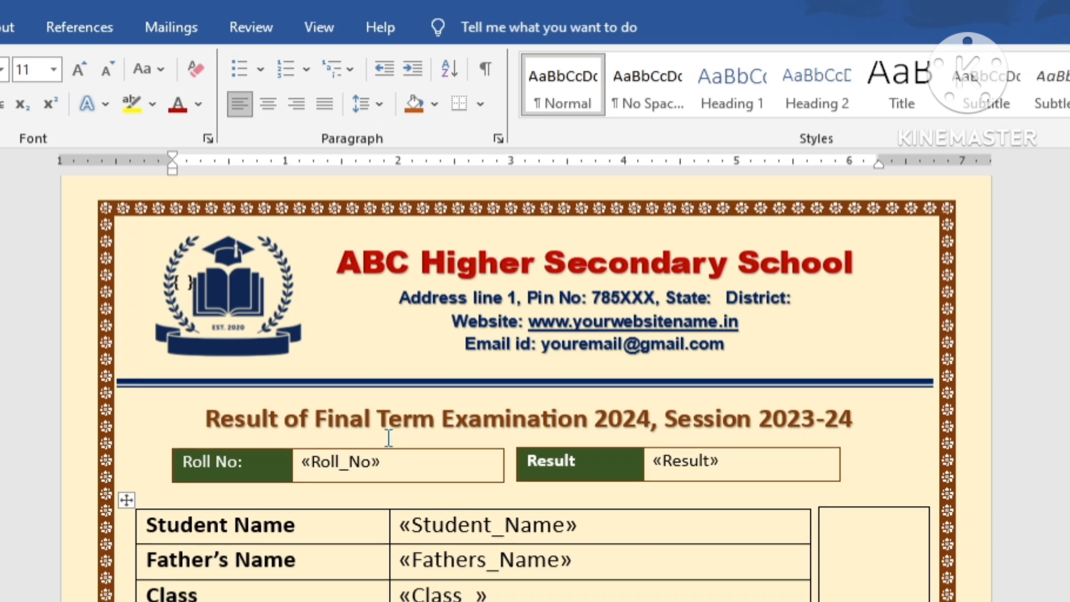
{"action": "left_click", "coordinate": [179, 28]}
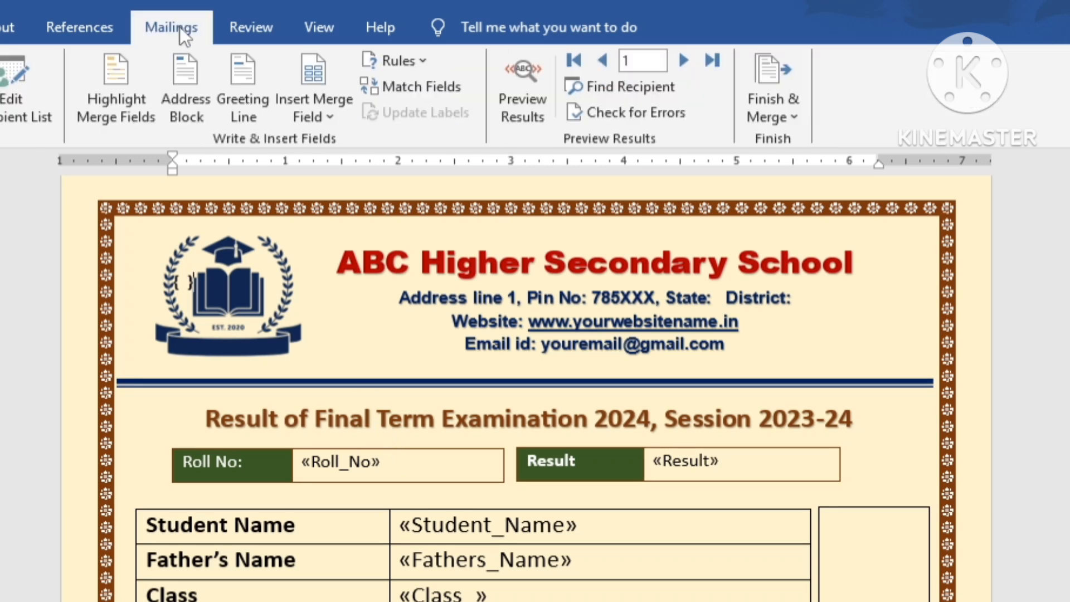
{"action": "left_click", "coordinate": [786, 110]}
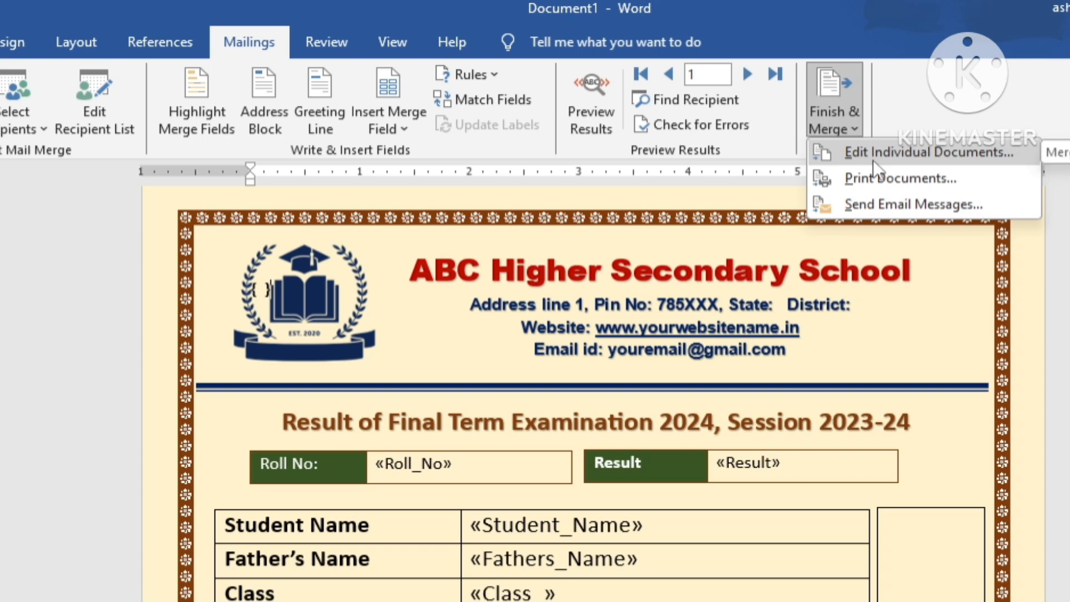
{"action": "left_click", "coordinate": [934, 152]}
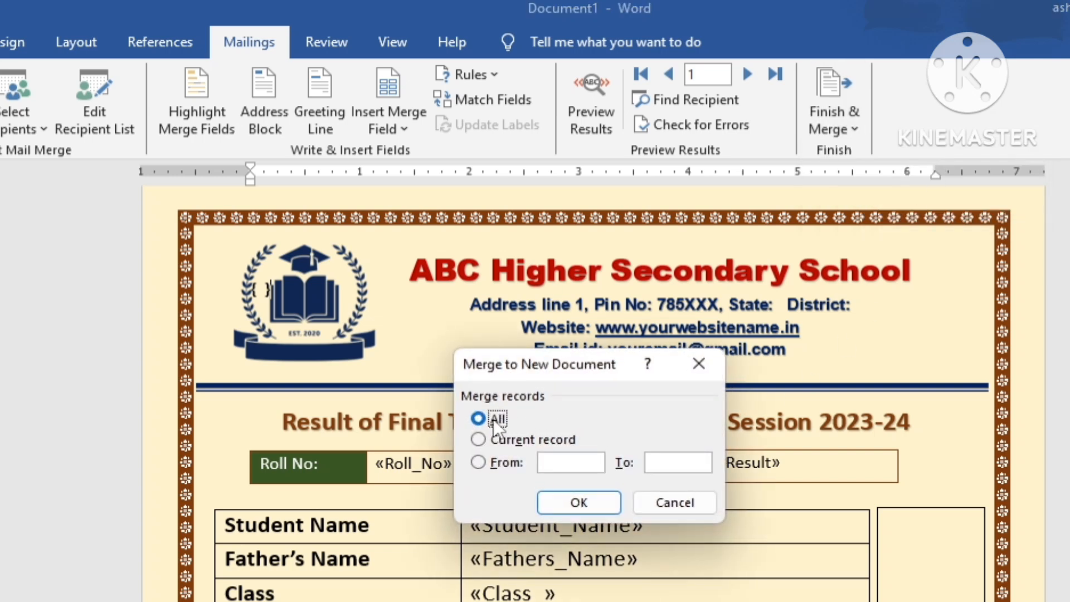
{"action": "left_click", "coordinate": [582, 500]}
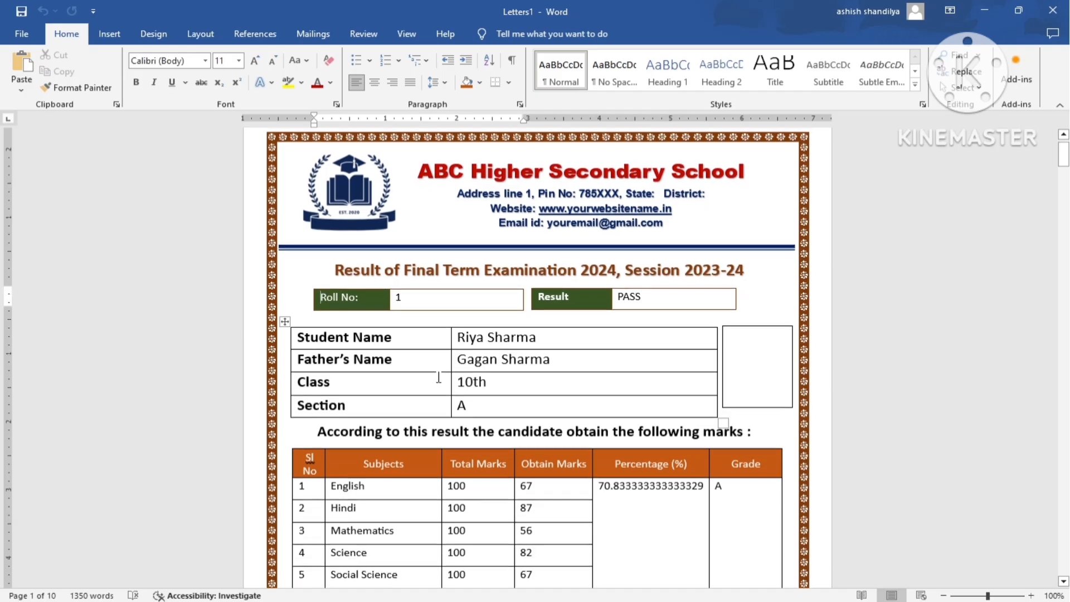
Review the merged result cards of the first two students, checking their details, marks, percentage, grade and result.
{"action": "scroll", "coordinate": [439, 377], "scroll_direction": "down", "scroll_amount": 1}
{"action": "scroll", "coordinate": [461, 323], "scroll_direction": "up", "scroll_amount": 2}
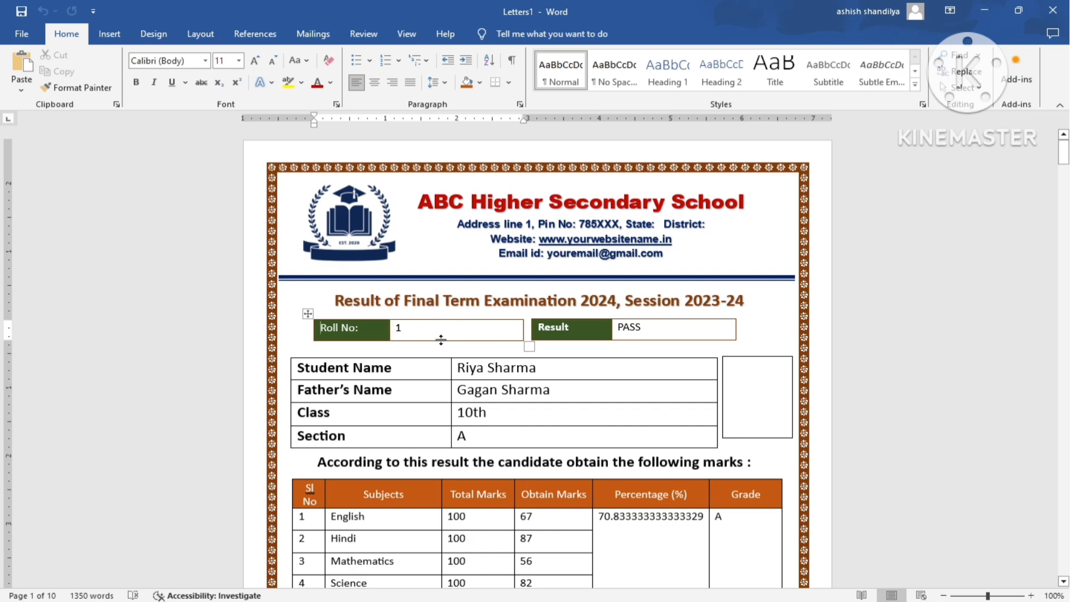
{"action": "scroll", "coordinate": [609, 387], "scroll_direction": "down", "scroll_amount": 3}
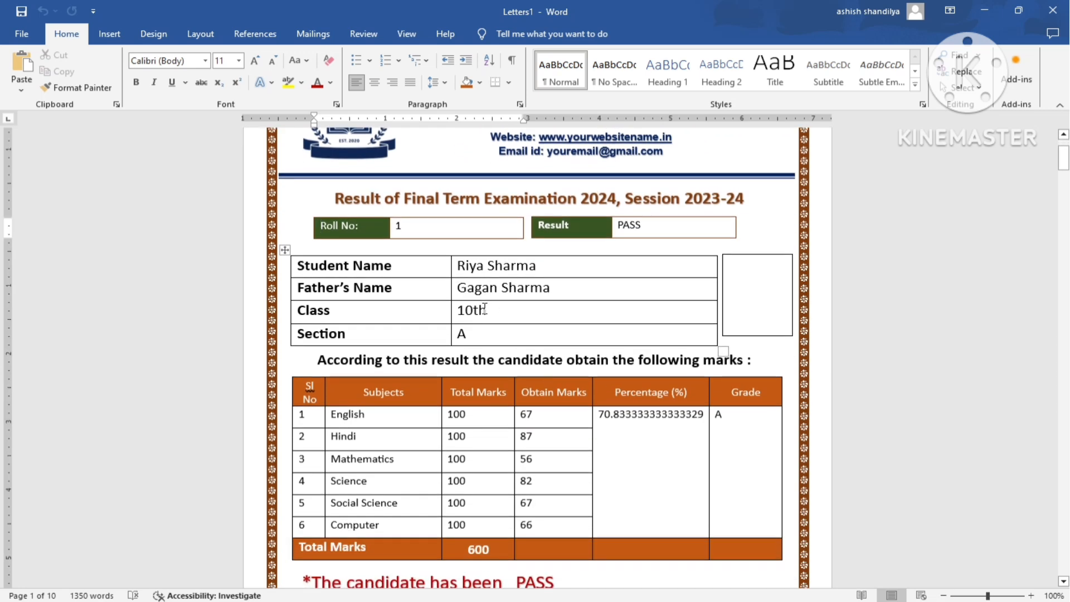
{"action": "scroll", "coordinate": [485, 309], "scroll_direction": "up", "scroll_amount": 1}
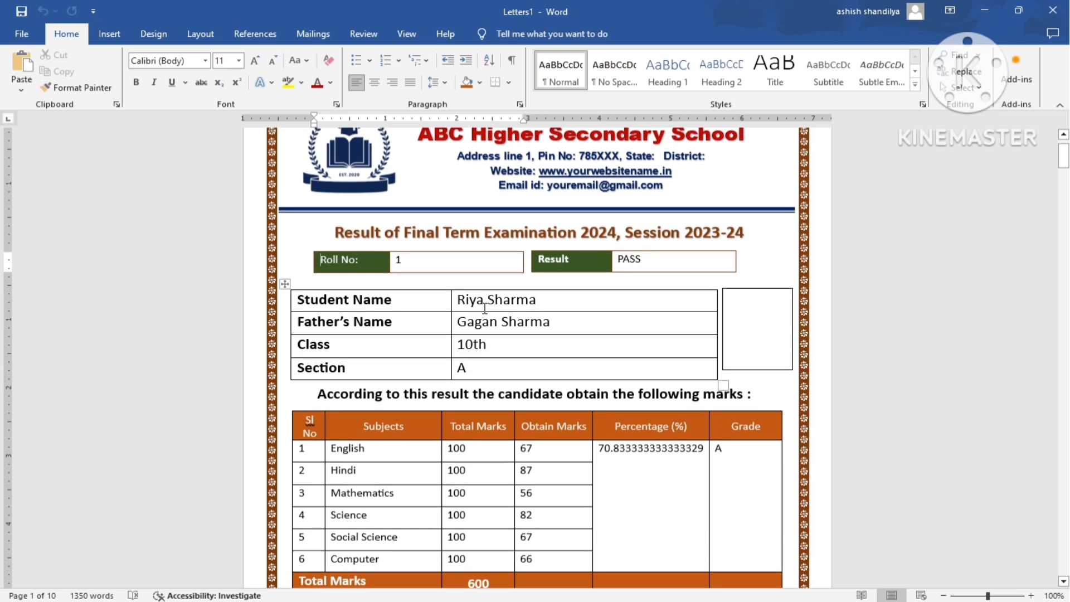
{"action": "scroll", "coordinate": [485, 308], "scroll_direction": "down", "scroll_amount": 12}
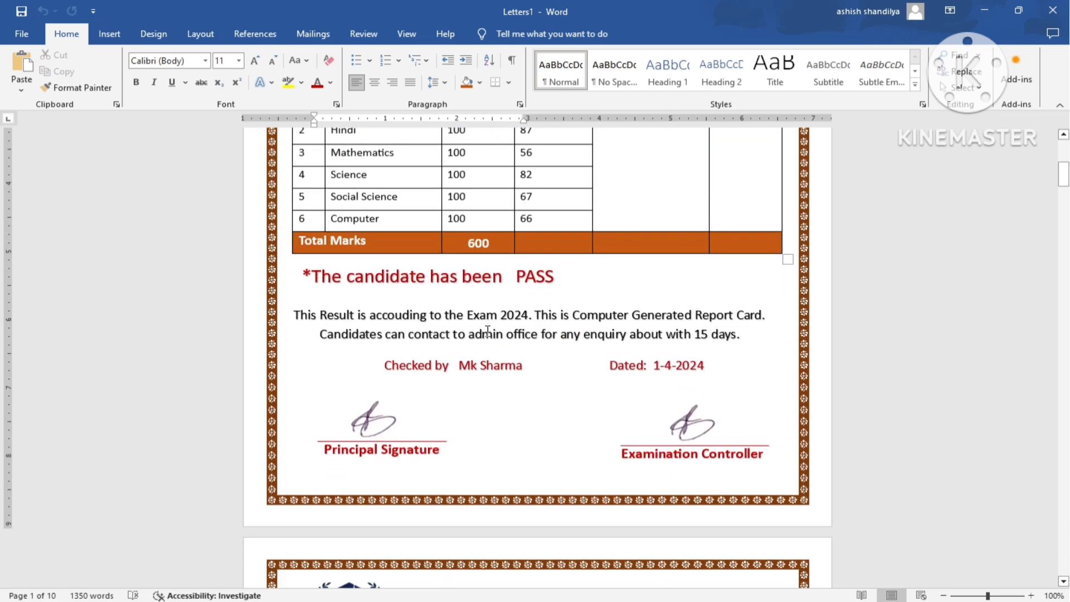
{"action": "scroll", "coordinate": [483, 338], "scroll_direction": "down", "scroll_amount": 7}
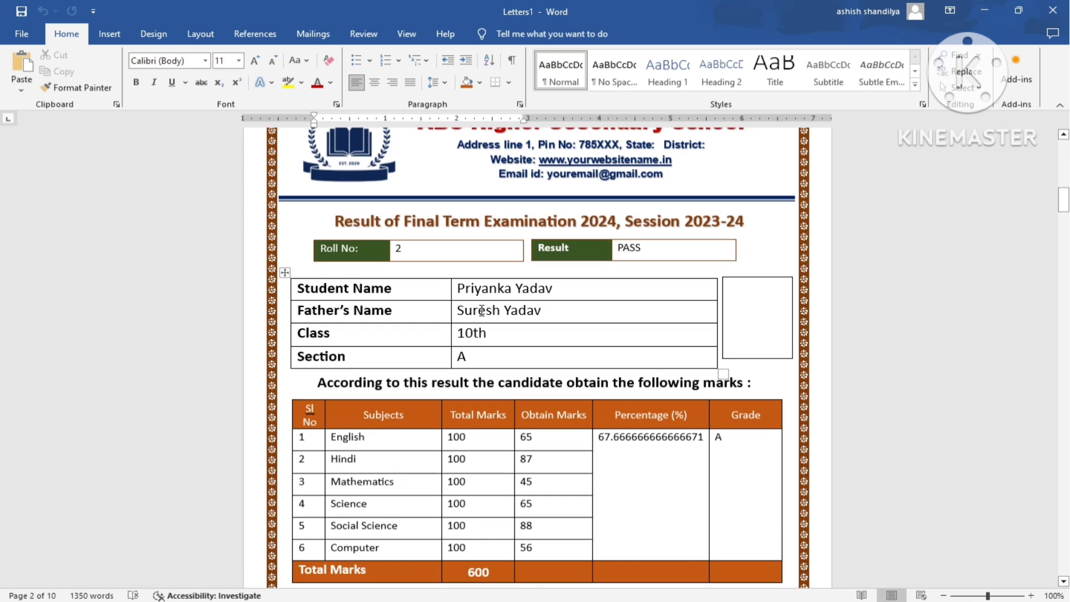
{"action": "scroll", "coordinate": [483, 310], "scroll_direction": "down", "scroll_amount": 5}
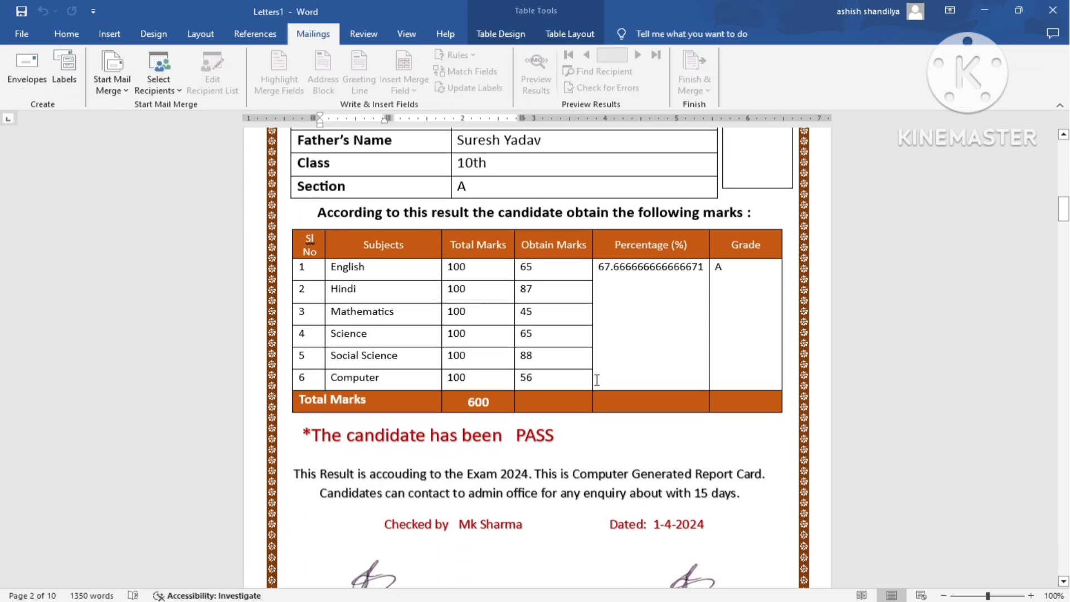
Review the remaining merged result cards through the last student, checking each one's details, photo box, marks, percentage, grade and result.
{"action": "scroll", "coordinate": [594, 377], "scroll_direction": "down", "scroll_amount": 10}
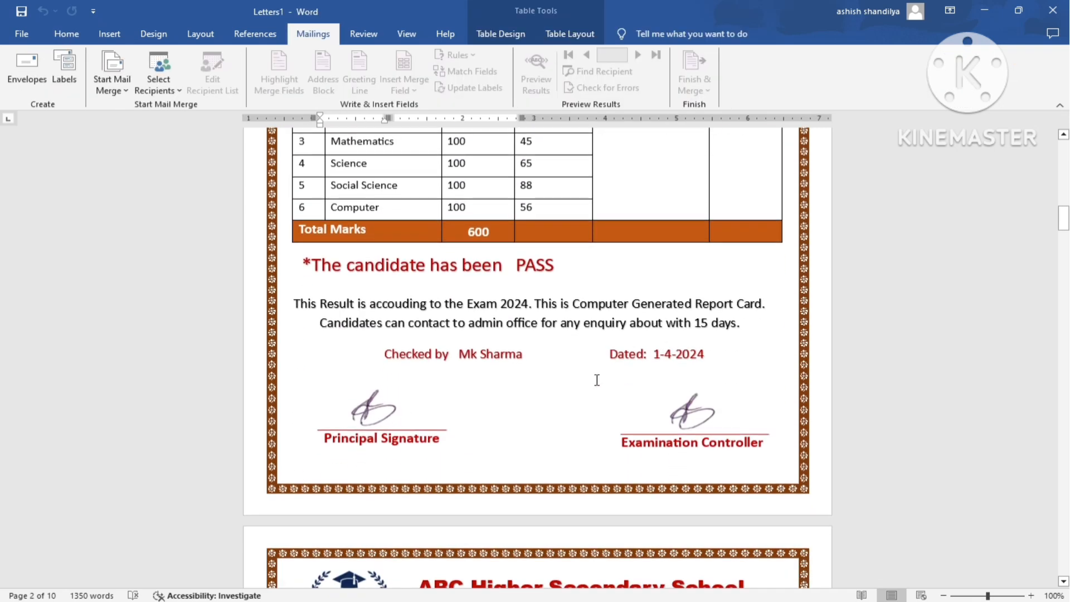
{"action": "scroll", "coordinate": [596, 377], "scroll_direction": "down", "scroll_amount": 14}
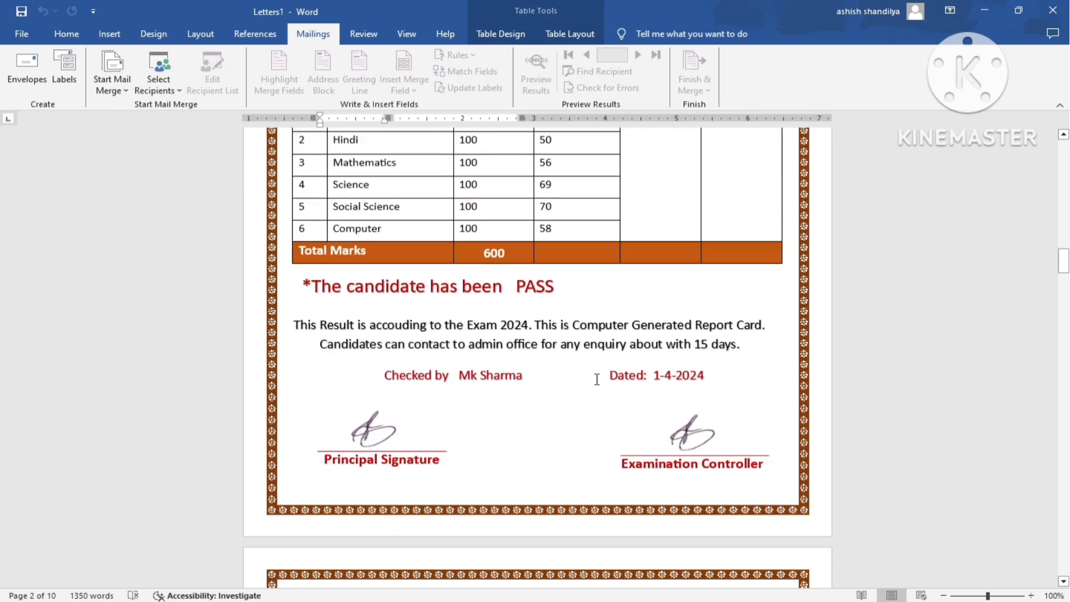
{"action": "scroll", "coordinate": [596, 379], "scroll_direction": "down", "scroll_amount": 20}
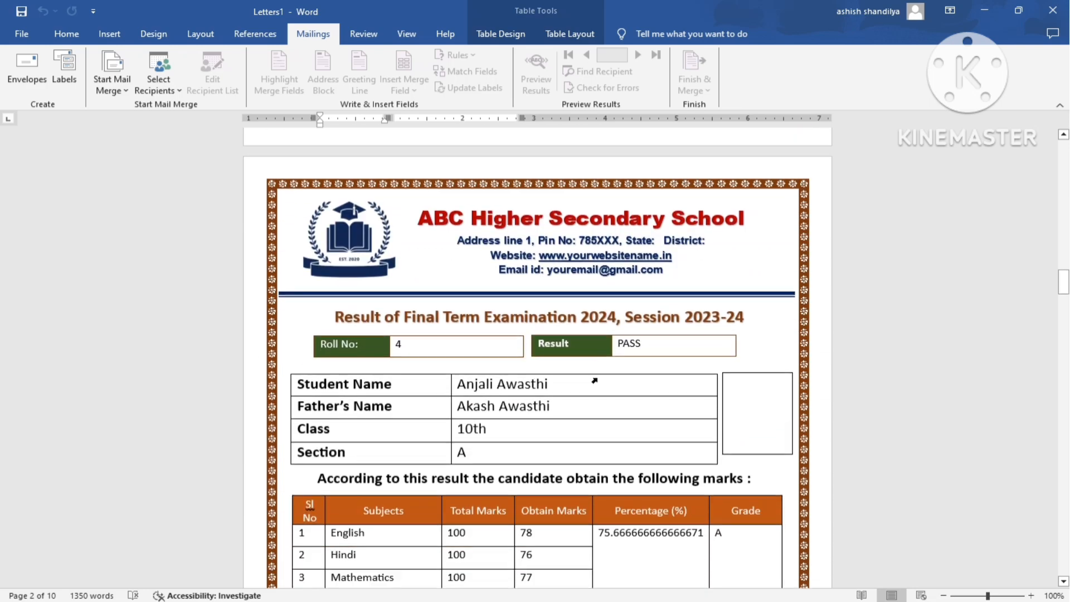
{"action": "scroll", "coordinate": [591, 384], "scroll_direction": "down", "scroll_amount": 20}
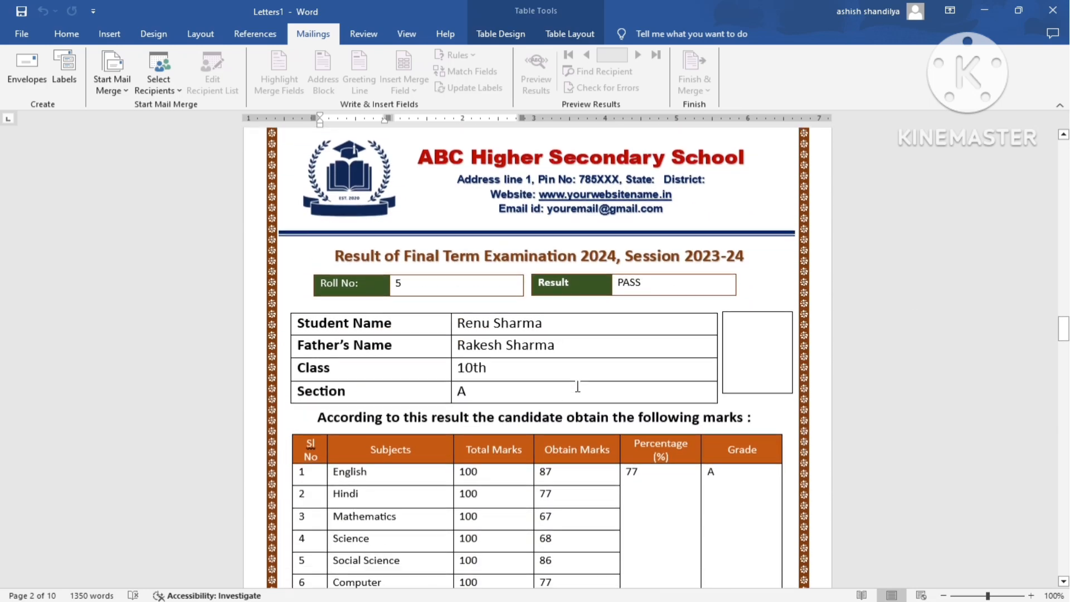
{"action": "scroll", "coordinate": [571, 384], "scroll_direction": "down", "scroll_amount": 20}
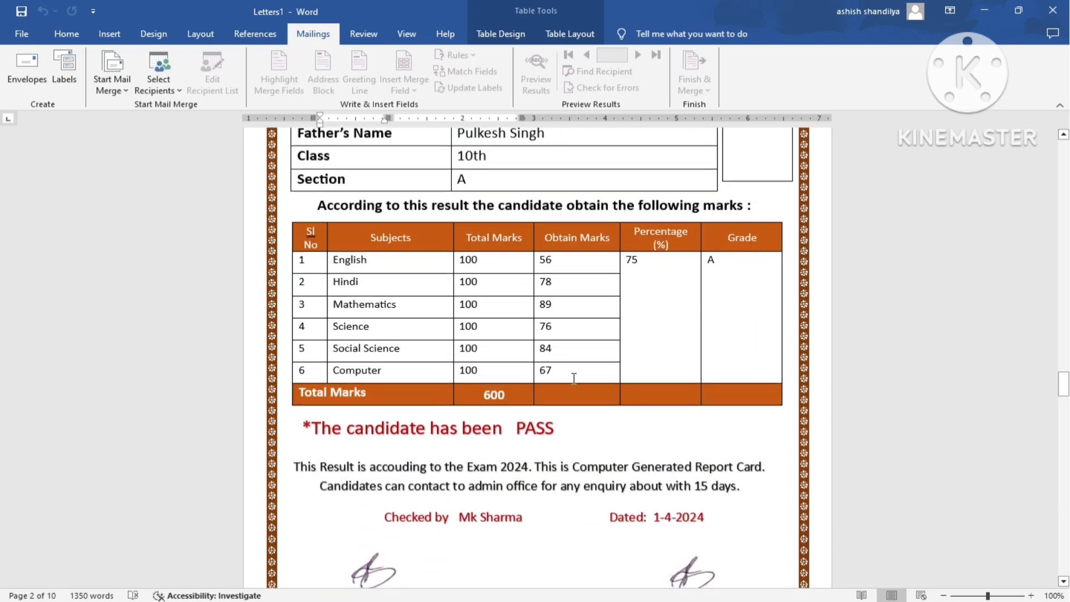
{"action": "scroll", "coordinate": [574, 376], "scroll_direction": "down", "scroll_amount": 20}
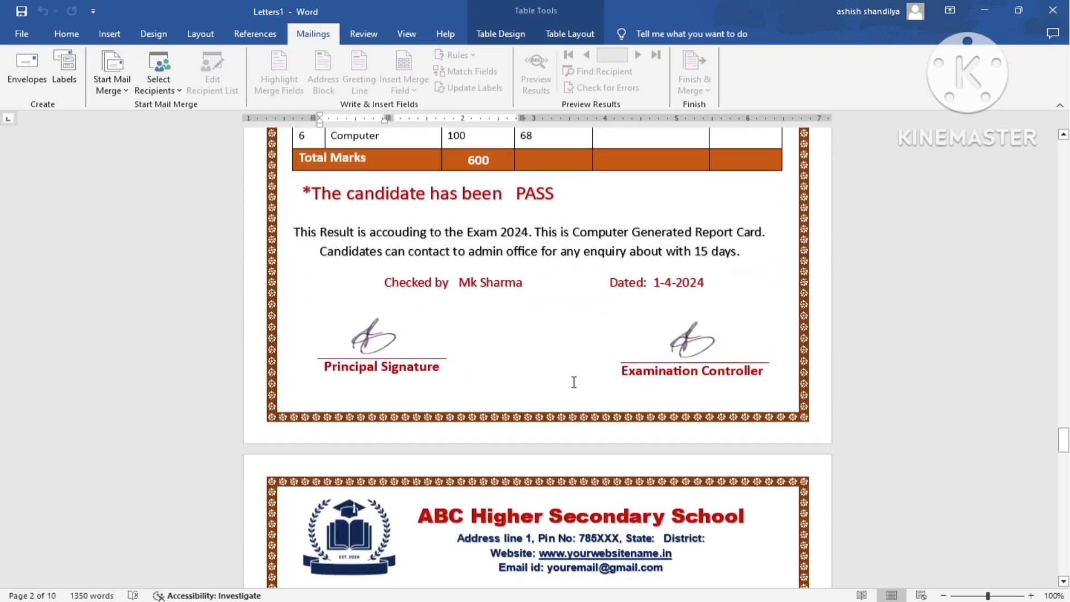
{"action": "scroll", "coordinate": [574, 377], "scroll_direction": "down", "scroll_amount": 20}
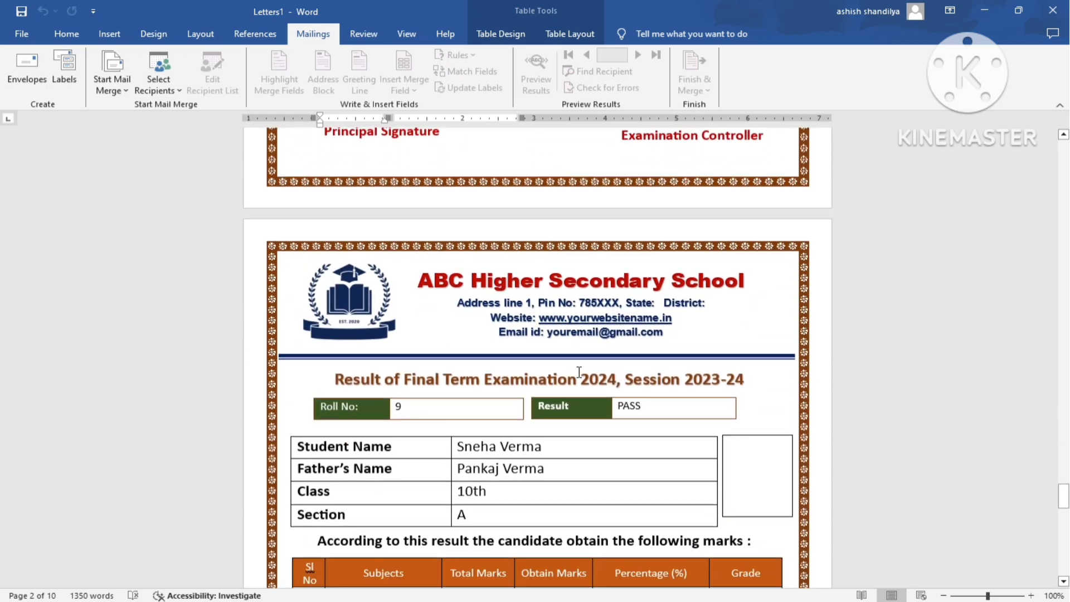
{"action": "scroll", "coordinate": [579, 374], "scroll_direction": "down", "scroll_amount": 20}
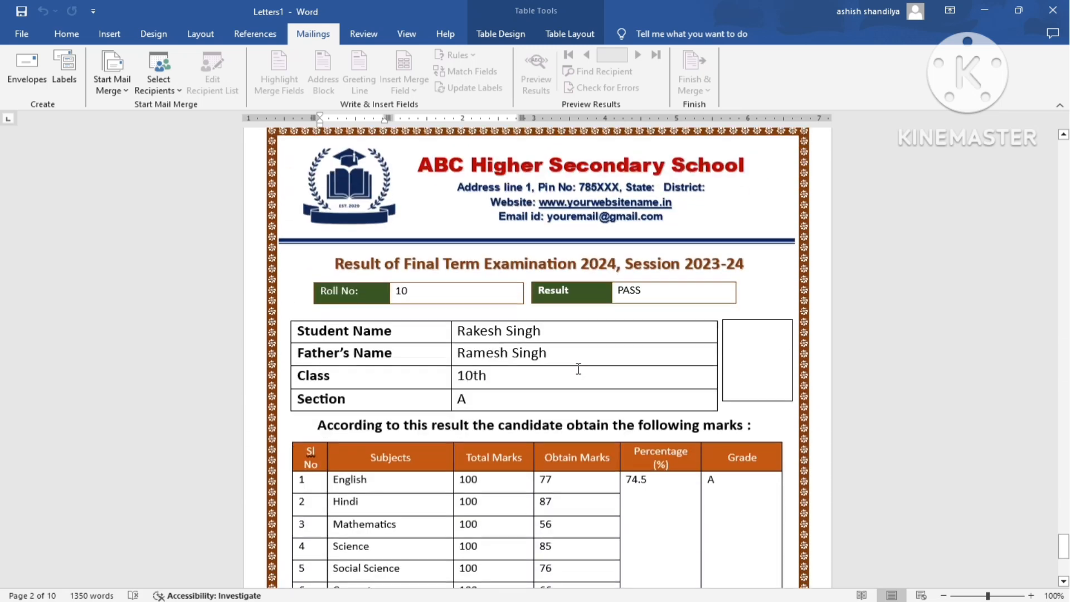
{"action": "scroll", "coordinate": [579, 369], "scroll_direction": "down", "scroll_amount": 11}
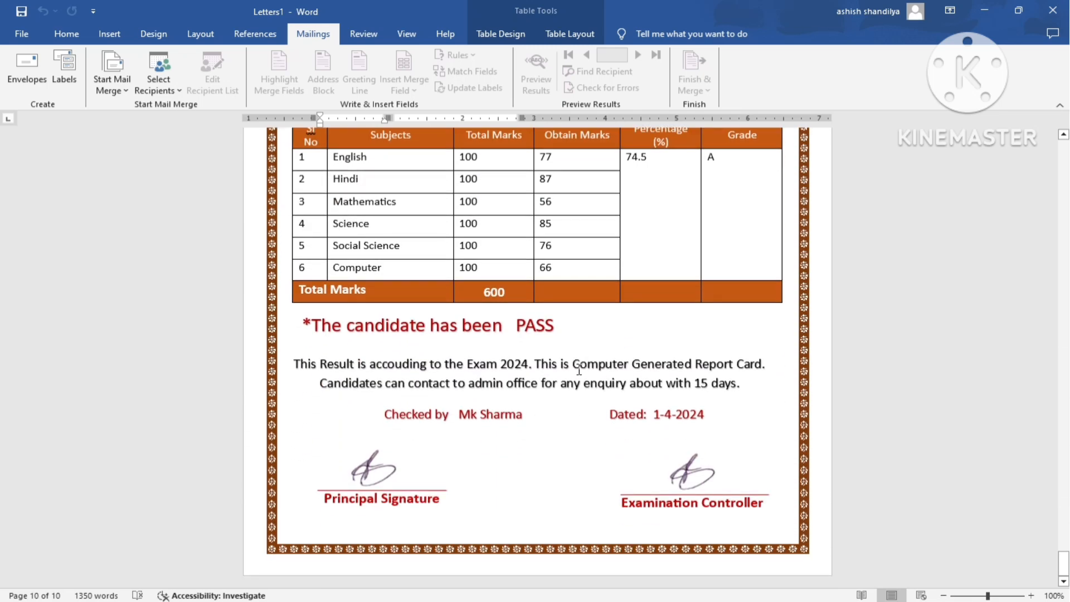